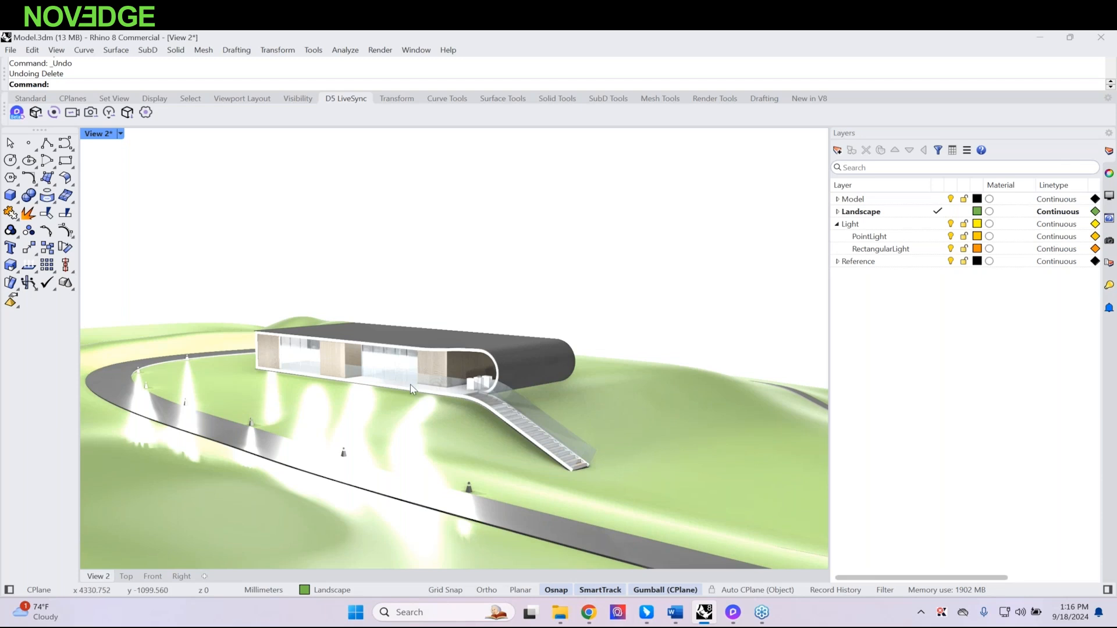
# Step: Examine the render material assigned to the wood-clad wall block at the open end of the house
pyautogui.click(446, 368)
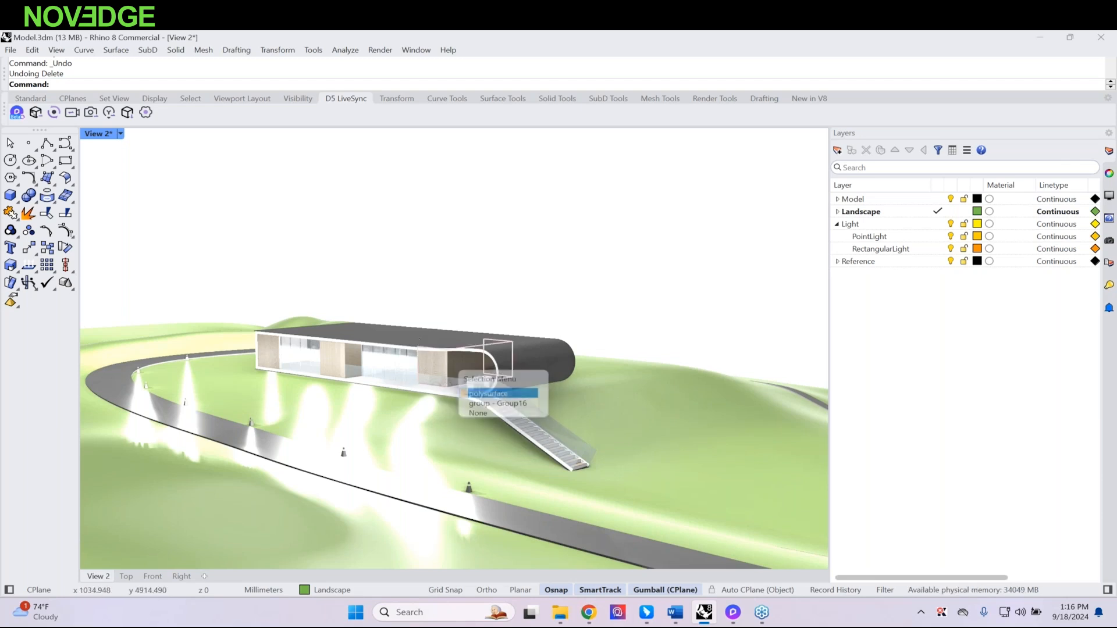
pyautogui.click(489, 394)
pyautogui.scroll(3, 466, 356)
pyautogui.scroll(3, 466, 357)
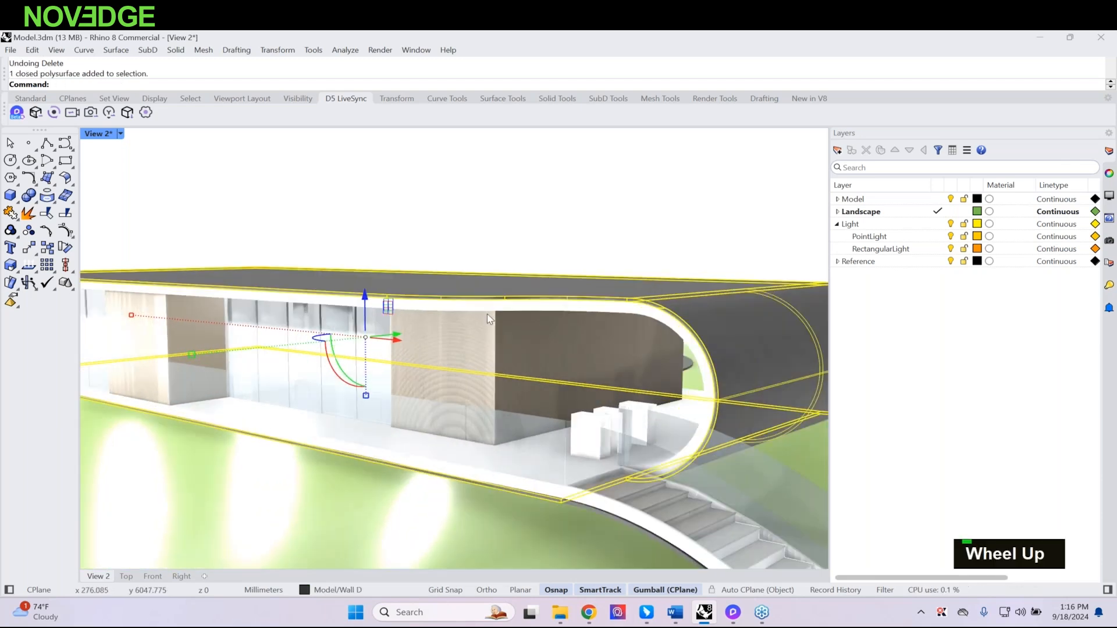
pyautogui.click(544, 206)
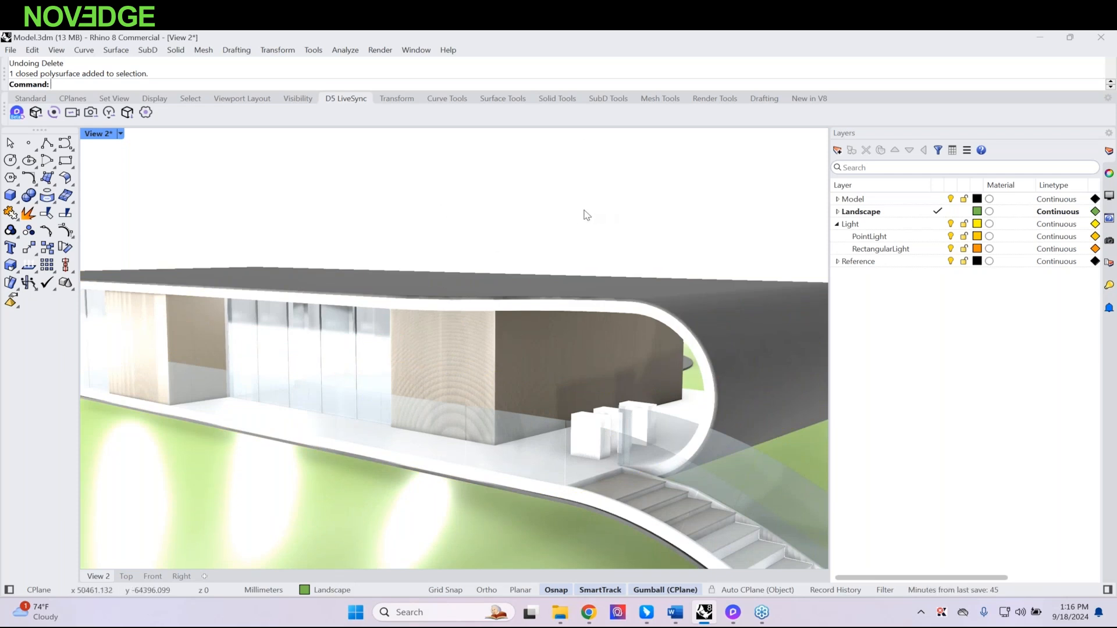
pyautogui.click(493, 359)
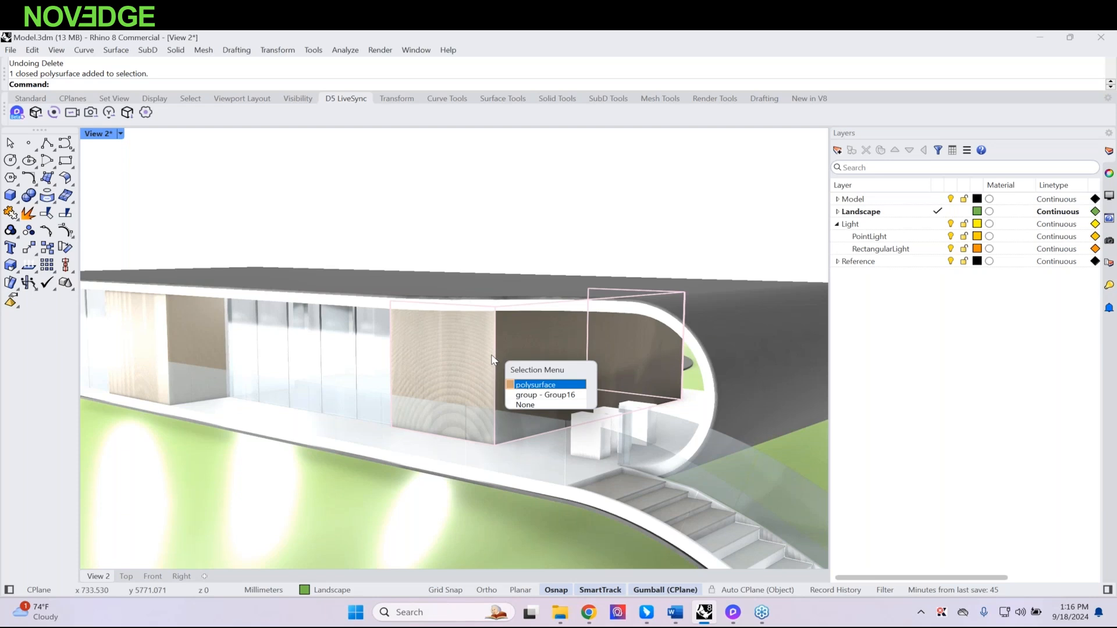
pyautogui.click(550, 386)
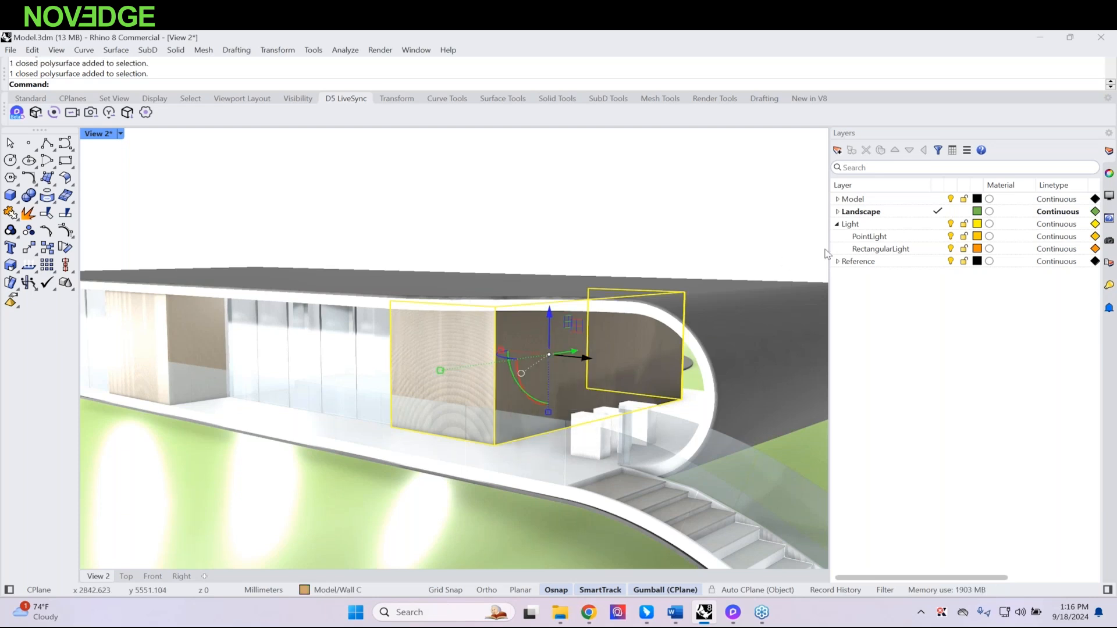
pyautogui.click(1109, 173)
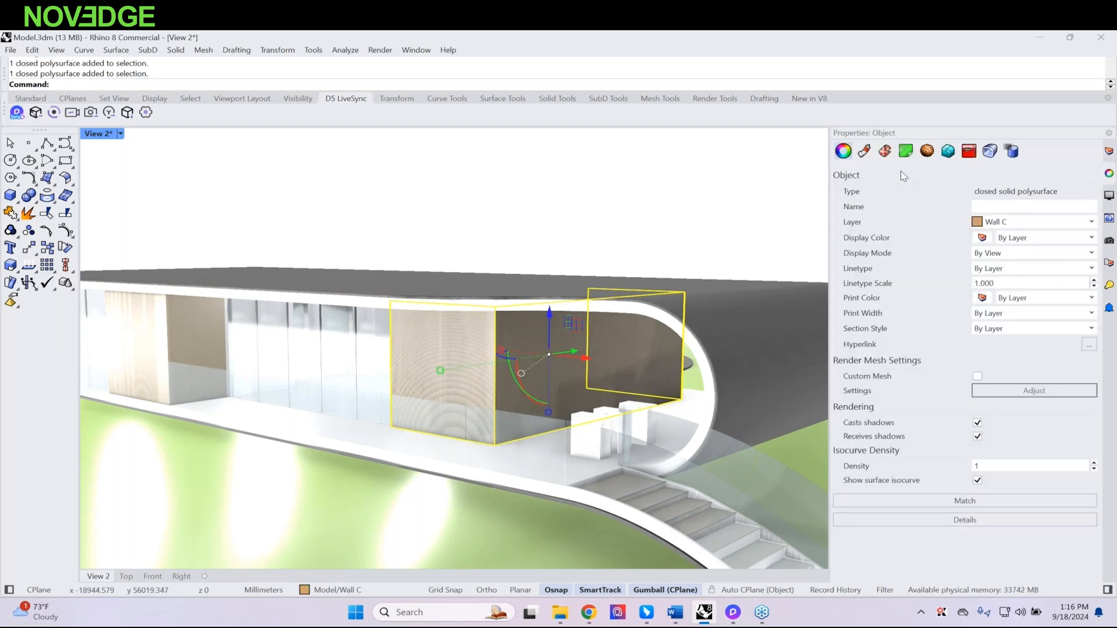
pyautogui.click(865, 151)
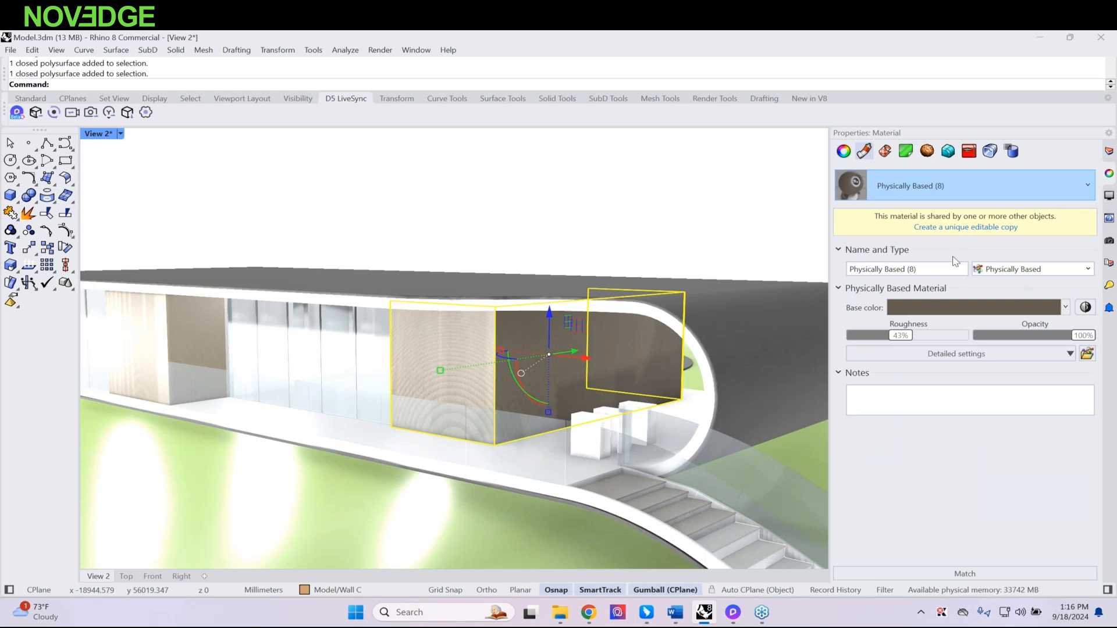
pyautogui.click(864, 268)
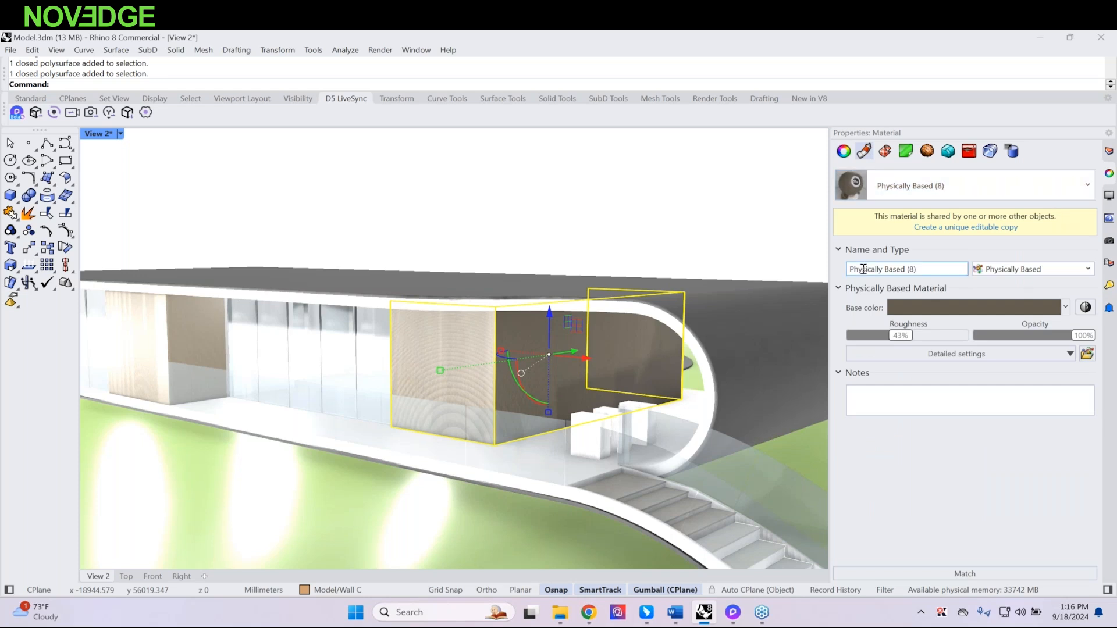
# Step: Examine the render material assigned to the dark outer shell of the house
pyautogui.click(515, 278)
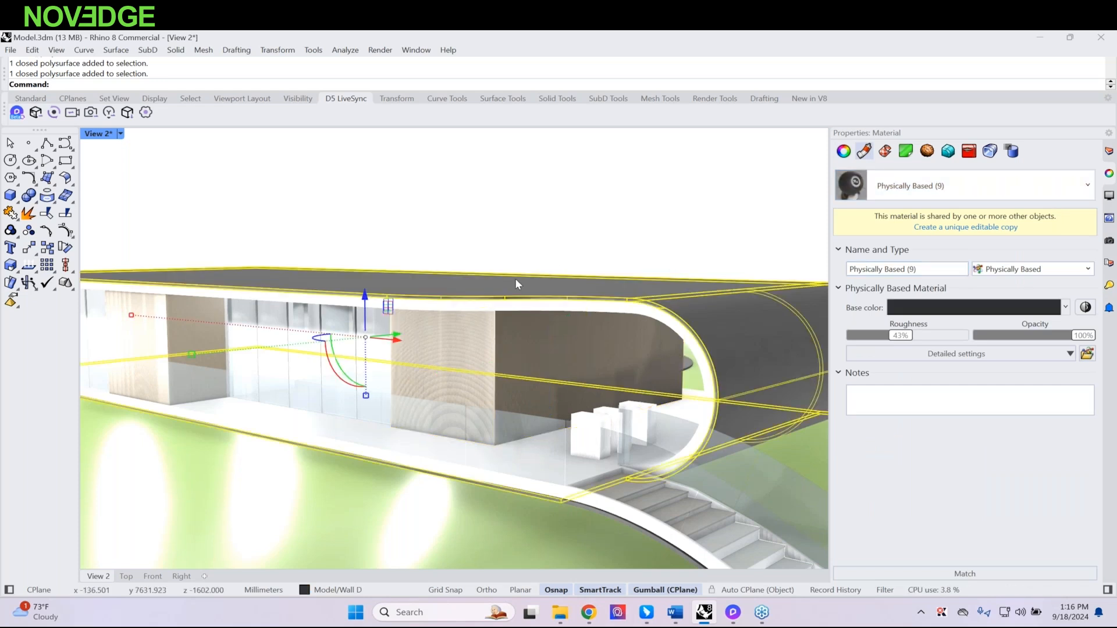
pyautogui.rightClick(540, 300)
pyautogui.moveTo(541, 300); pyautogui.dragTo(543, 326, button='right')
pyautogui.scroll(-1, 546, 309)
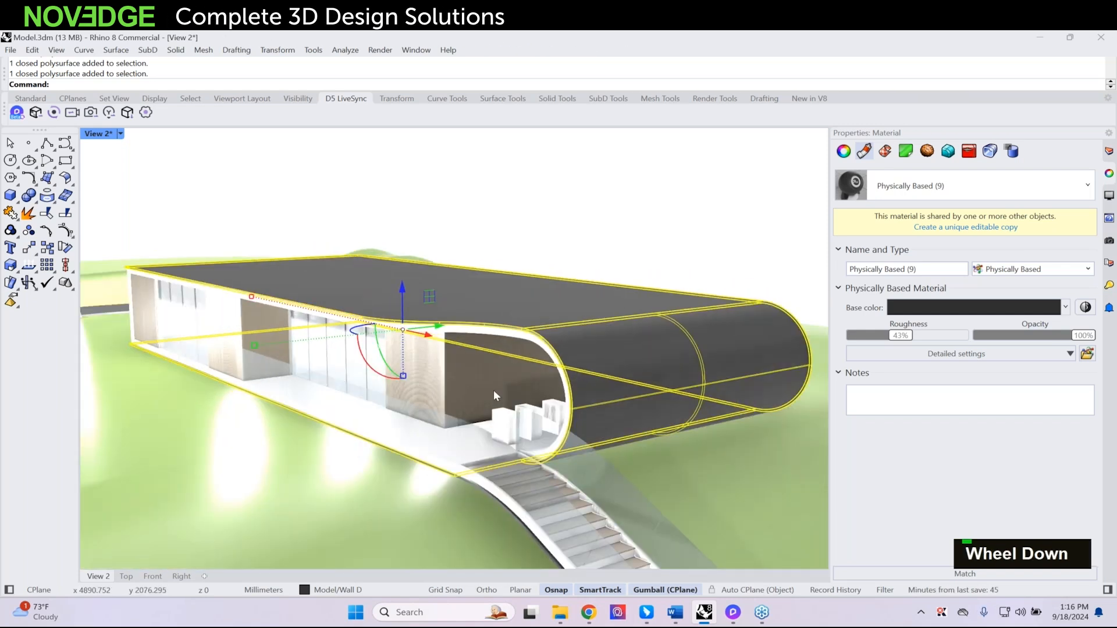
pyautogui.moveTo(302, 394)
pyautogui.mouseDown(button='right')
pyautogui.moveTo(319, 367)
pyautogui.moveTo(317, 398)
pyautogui.moveTo(300, 394)
pyautogui.moveTo(317, 394)
pyautogui.mouseUp(button='right')
pyautogui.scroll(-2, 319, 364)
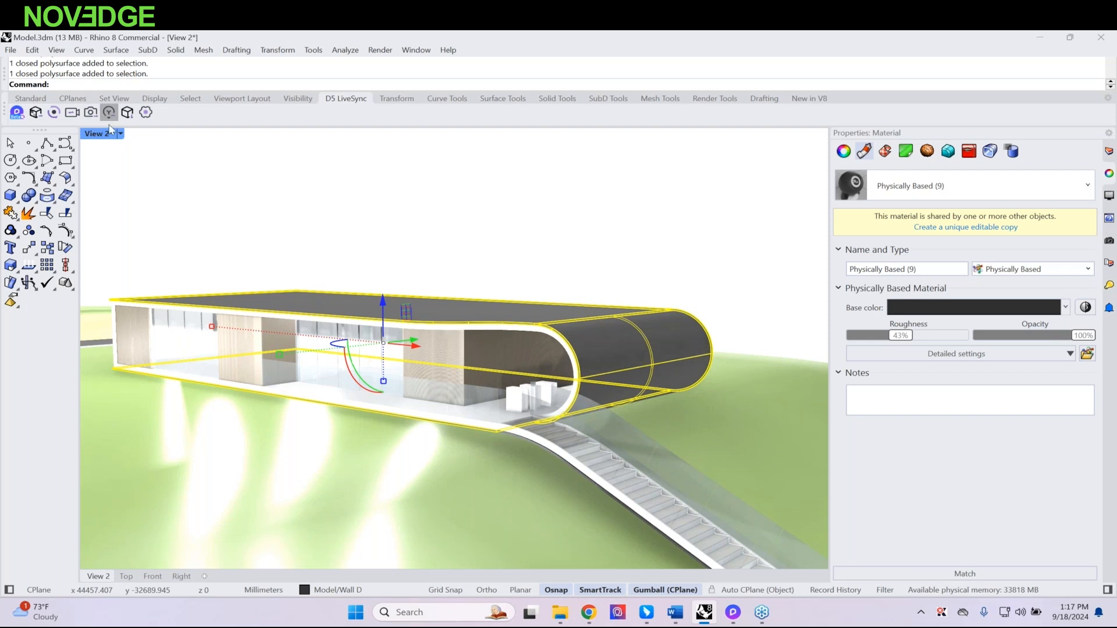
# Step: Start D5 LiveSync with the whole house and road in view, accept its test-version notice, and switch to D5 Render
pyautogui.scroll(-5, 271, 402)
pyautogui.keyDown('shift'); pyautogui.moveTo(271, 402); pyautogui.dragTo(427, 425, button='right'); pyautogui.keyUp('shift')
pyautogui.moveTo(651, 326); pyautogui.dragTo(349, 220, button='right')
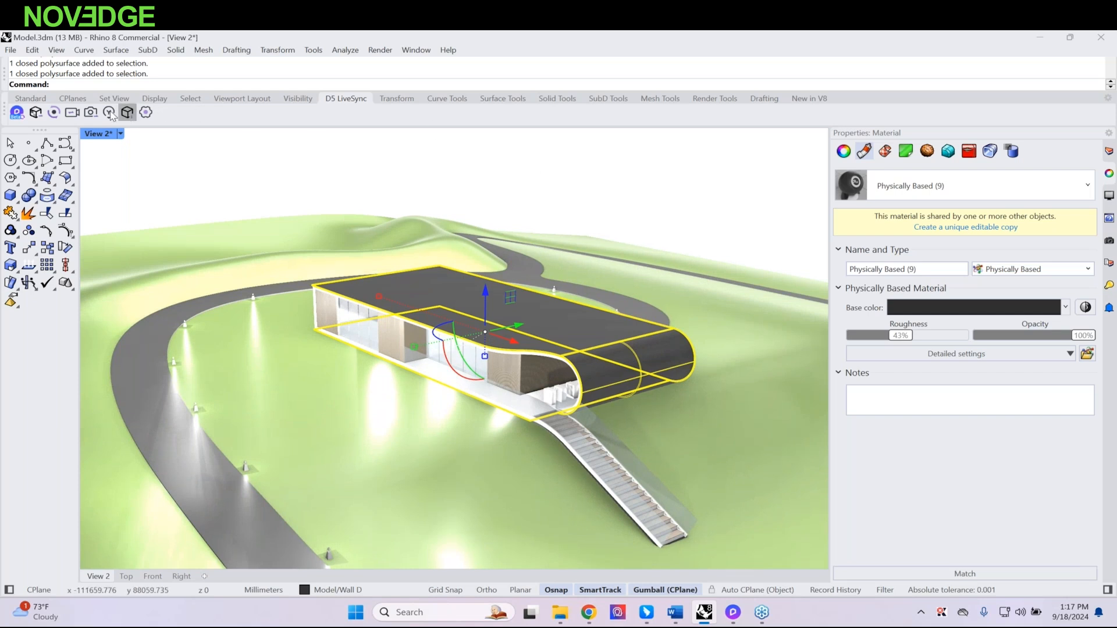
pyautogui.click(16, 112)
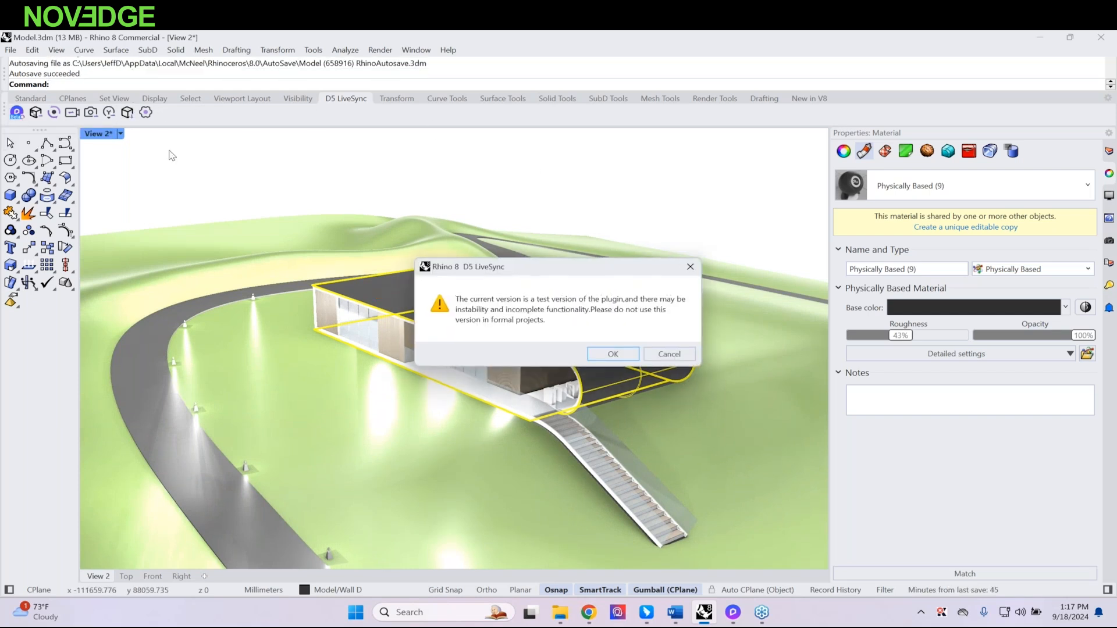
pyautogui.click(590, 351)
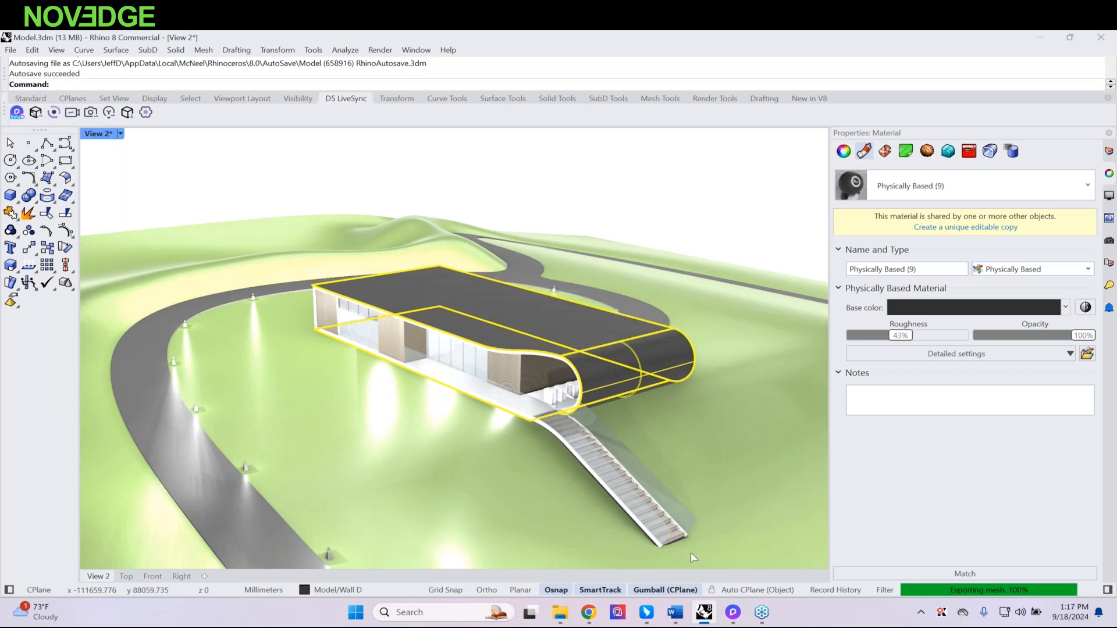
pyautogui.moveTo(733, 614)
pyautogui.click(734, 569)
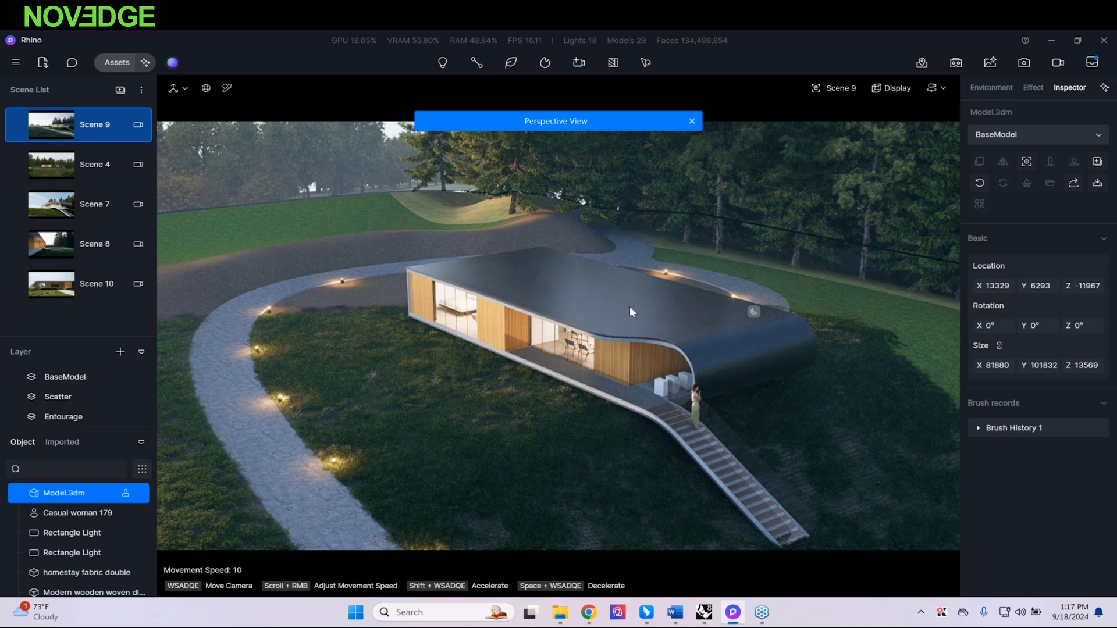
# Step: Bring the Rhino window in front of D5 Render and place it so both views of the house can be seen
pyautogui.moveTo(713, 622)
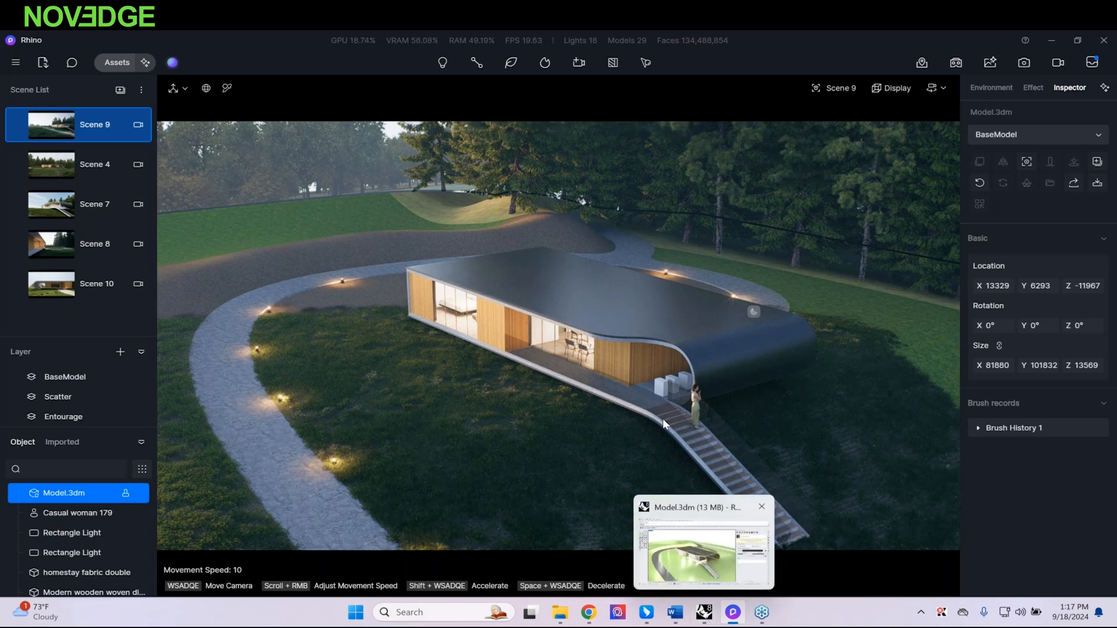
pyautogui.click(704, 619)
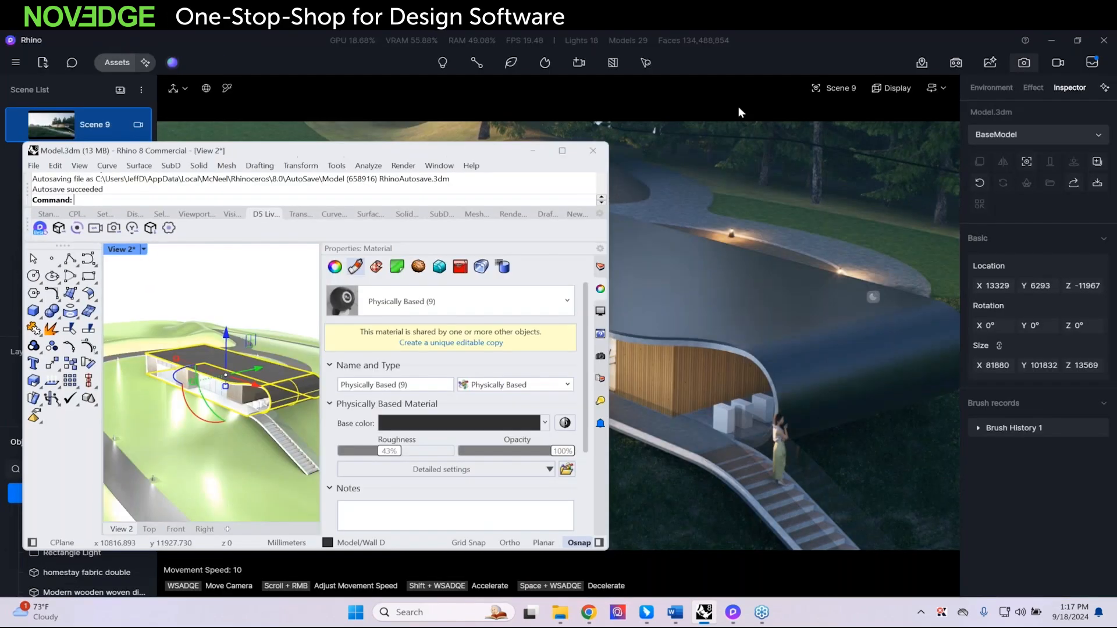
pyautogui.moveTo(184, 449); pyautogui.dragTo(244, 465, button='right')
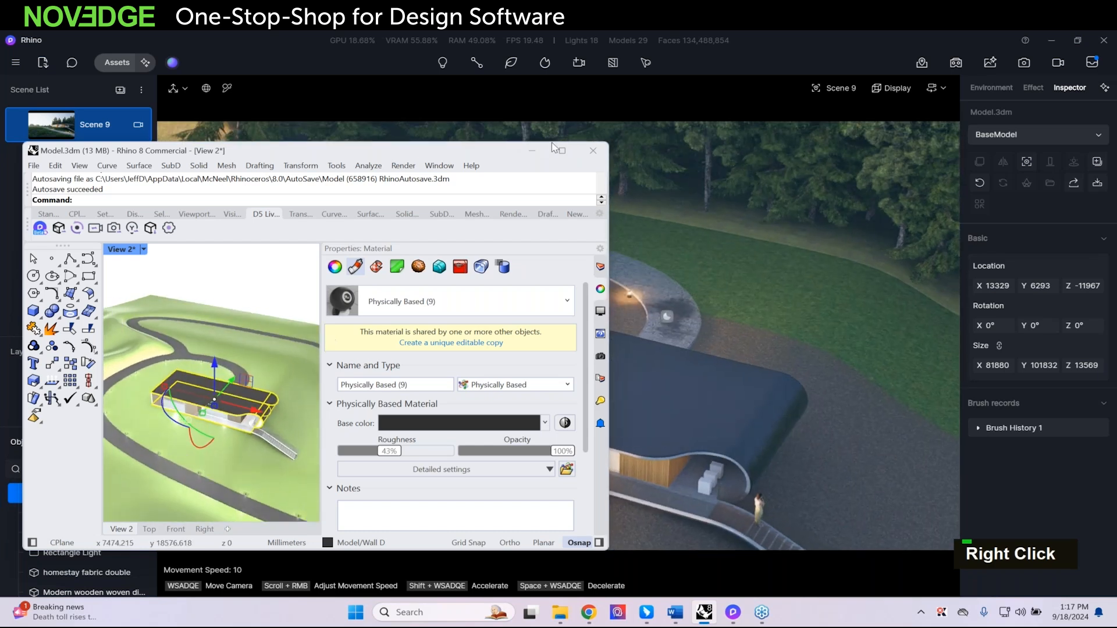
pyautogui.moveTo(478, 149); pyautogui.dragTo(430, 110)
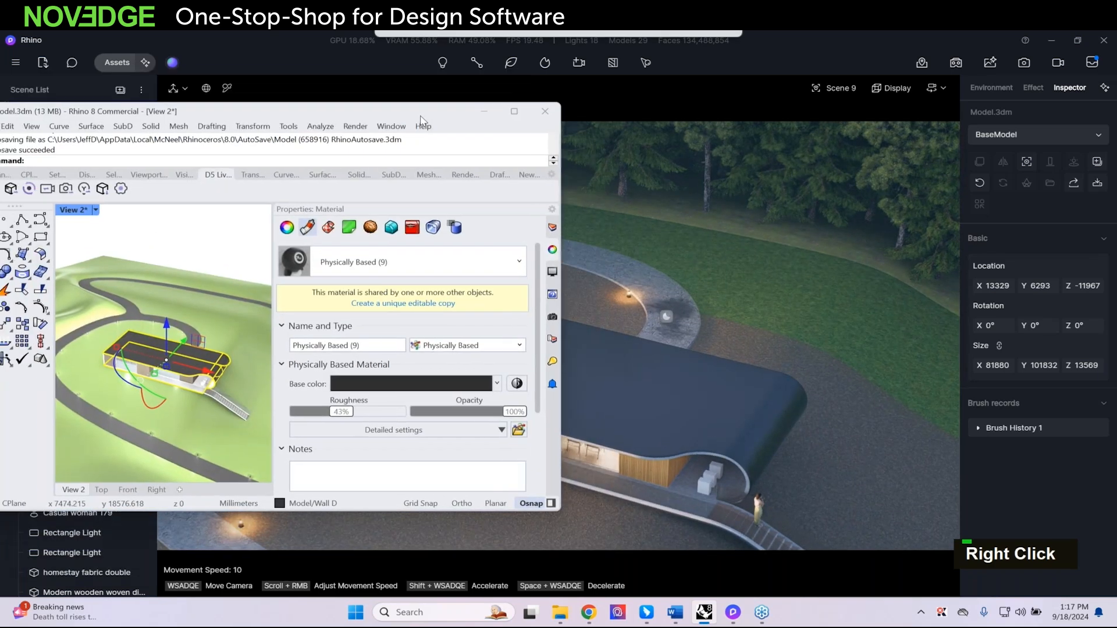
# Step: Inspect the house from close, low and elevated viewpoints in Rhino, comparing each with the synced D5 Render view
pyautogui.scroll(5, 134, 406)
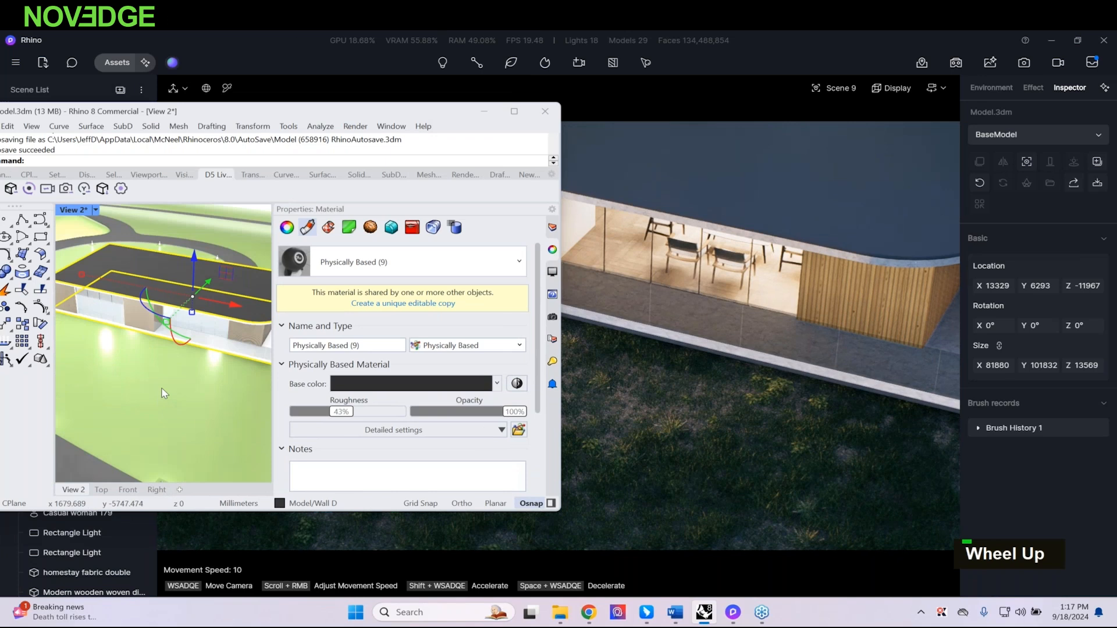
pyautogui.rightClick(134, 364)
pyautogui.moveTo(135, 364); pyautogui.dragTo(154, 364, button='right')
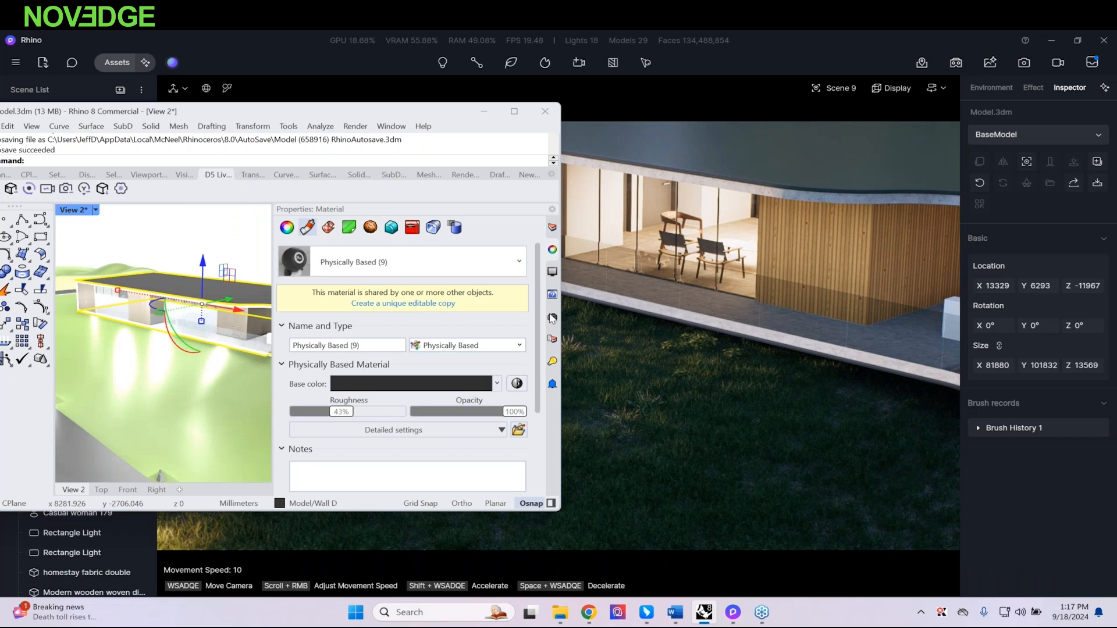
pyautogui.scroll(-5, 192, 404)
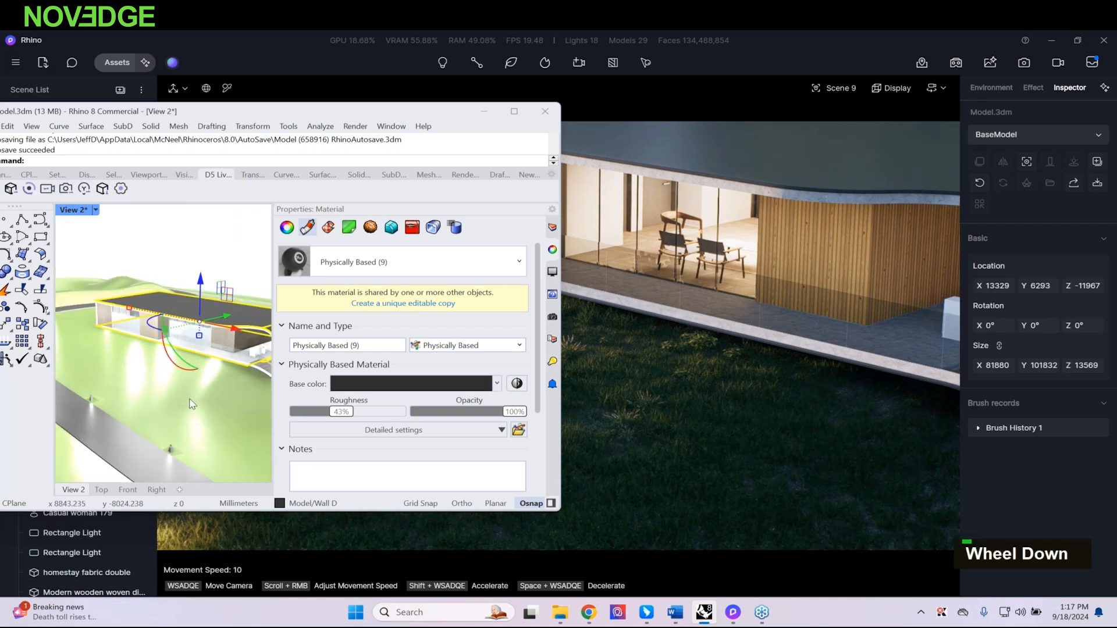
pyautogui.moveTo(192, 403); pyautogui.dragTo(193, 433, button='right')
pyautogui.scroll(8, 214, 390)
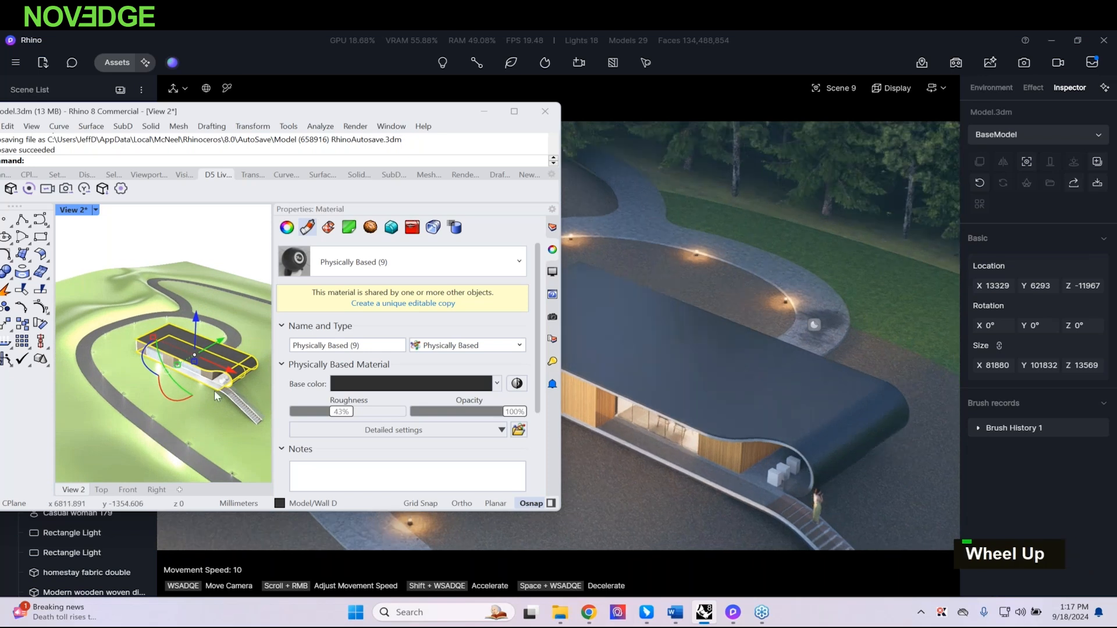
pyautogui.scroll(3, 208, 353)
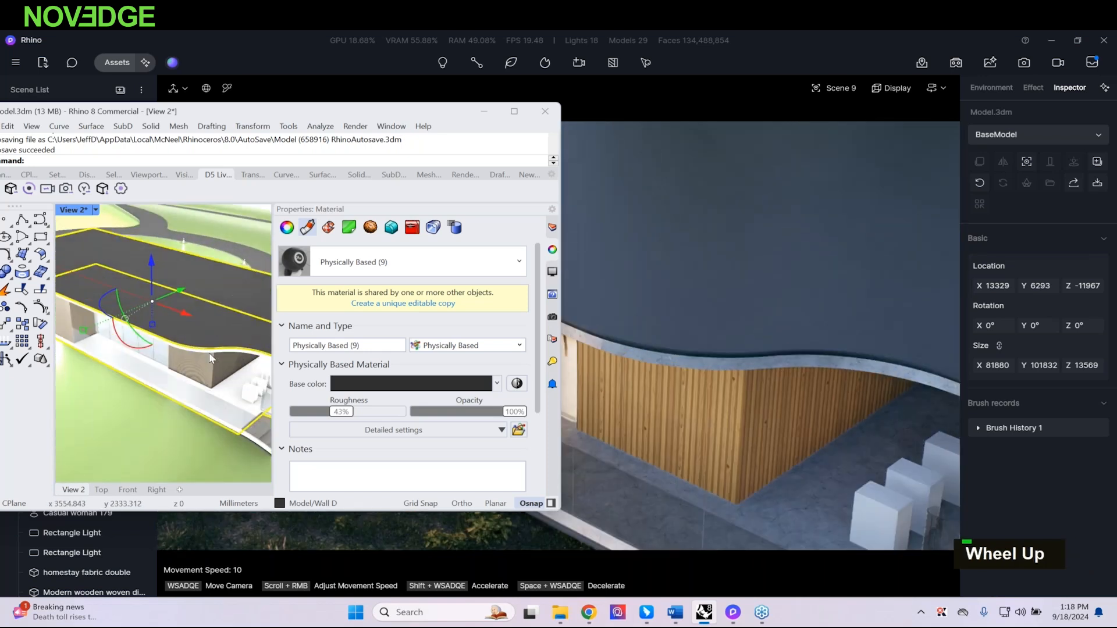
# Step: Draw a solid box on the lawn in front of the house, using its width as the height
pyautogui.moveTo(174, 401); pyautogui.dragTo(234, 370, button='right')
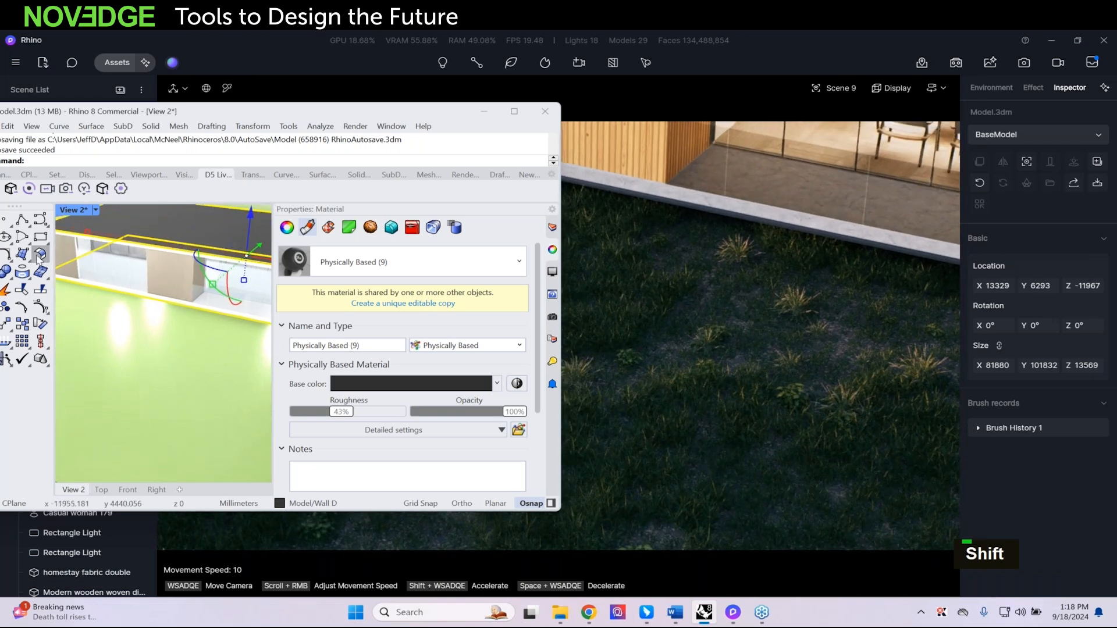
pyautogui.write('cube')
pyautogui.press('Return')
pyautogui.moveTo(137, 111); pyautogui.dragTo(169, 112)
pyautogui.click(19, 273)
pyautogui.click(230, 385)
pyautogui.click(280, 377)
pyautogui.press('Return')
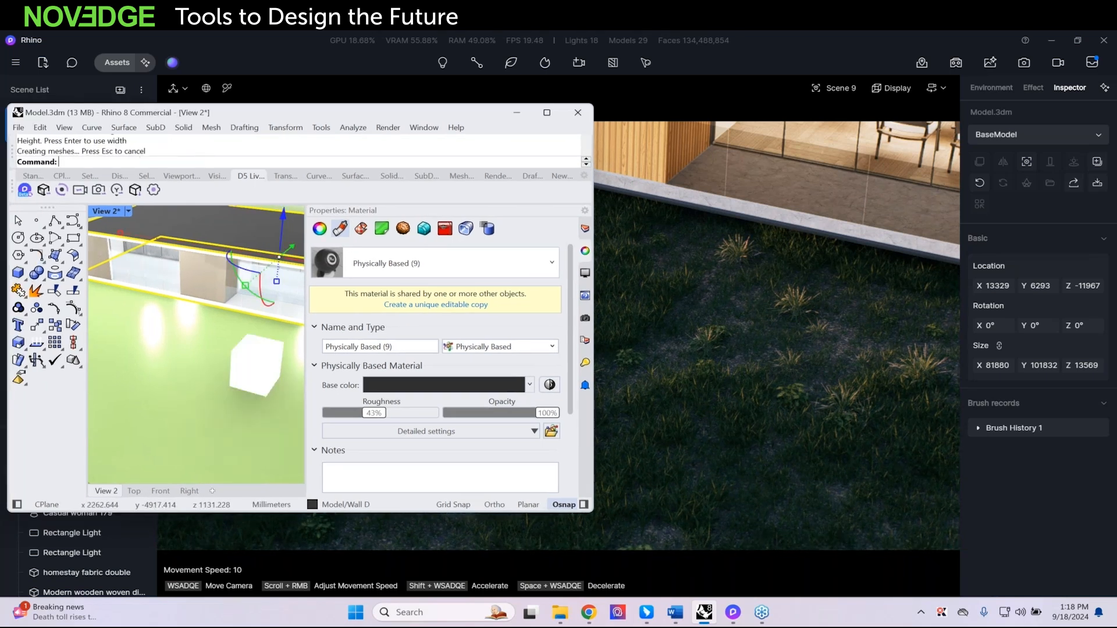
# Step: Duplicate the lawn box twice along the house front to form a row of three
pyautogui.click(249, 346)
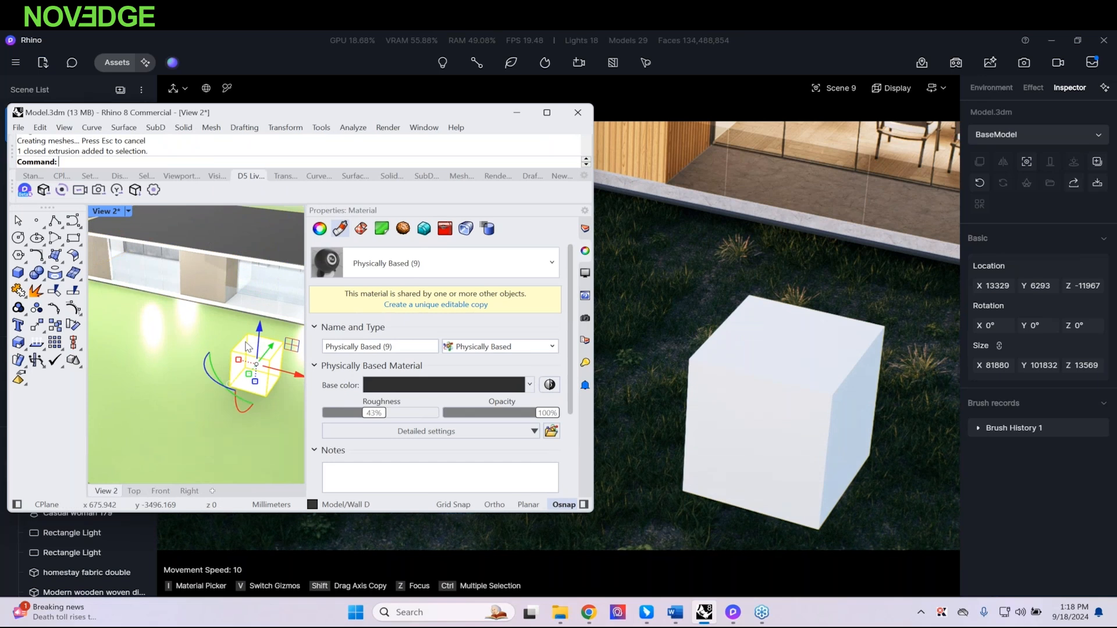
pyautogui.scroll(-3, 248, 347)
pyautogui.keyDown('shift'); pyautogui.moveTo(244, 349); pyautogui.dragTo(176, 353, button='right'); pyautogui.keyUp('shift')
pyautogui.keyDown('ctrl'); pyautogui.moveTo(260, 359); pyautogui.dragTo(205, 358); pyautogui.keyUp('ctrl')
pyautogui.press('alt')
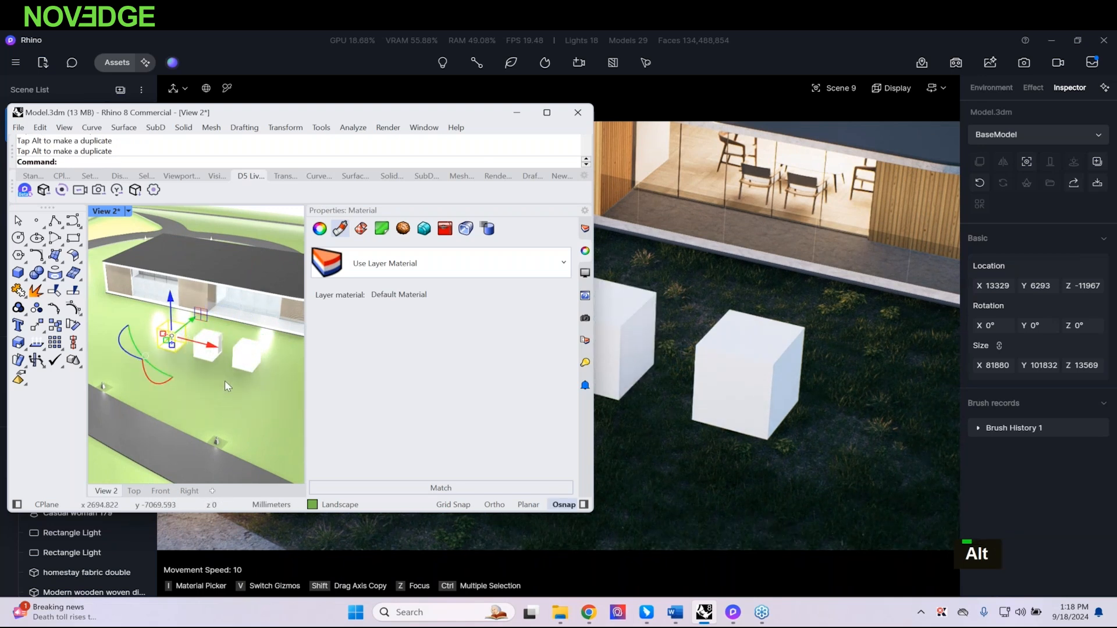
# Step: Delete all three boxes from the lawn
pyautogui.moveTo(476, 114); pyautogui.dragTo(448, 179)
pyautogui.keyDown('ctrl'); pyautogui.click(238, 429); pyautogui.keyUp('ctrl')
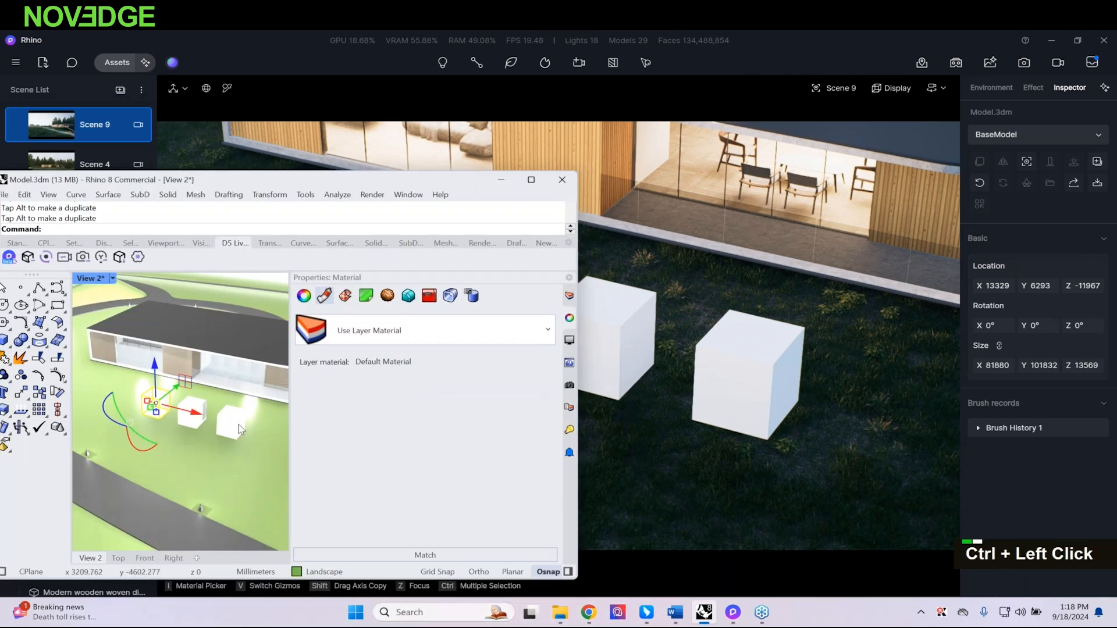
pyautogui.keyDown('shift'); pyautogui.click(238, 429); pyautogui.keyUp('shift')
pyautogui.keyDown('shift'); pyautogui.scroll(3, 179, 417); pyautogui.keyUp('shift')
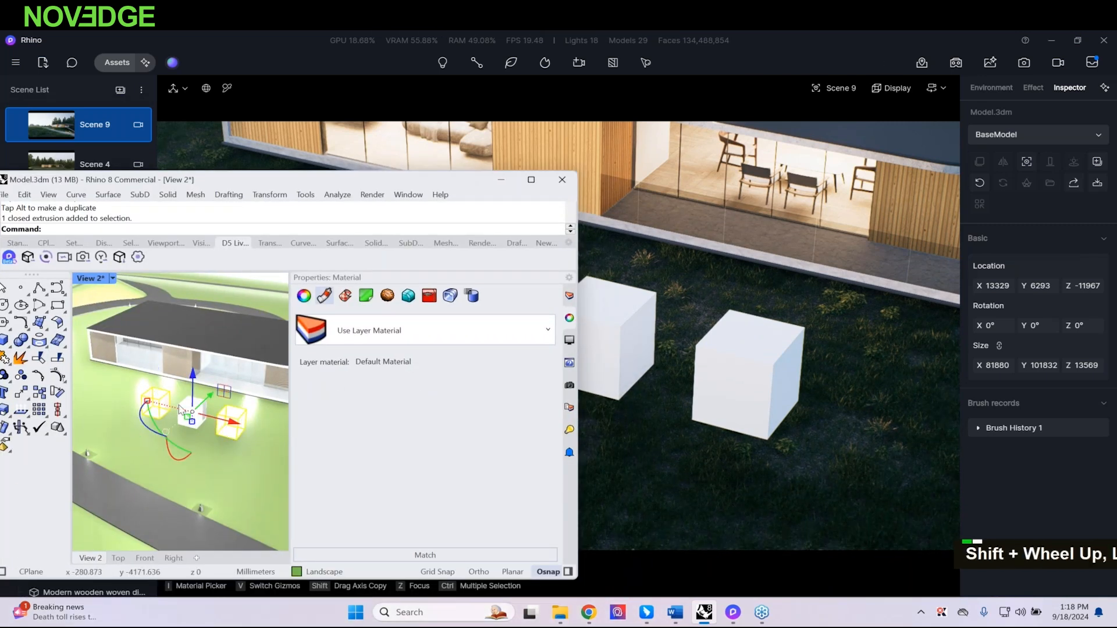
pyautogui.keyDown('shift'); pyautogui.click(197, 414); pyautogui.keyUp('shift')
pyautogui.press('Delete')
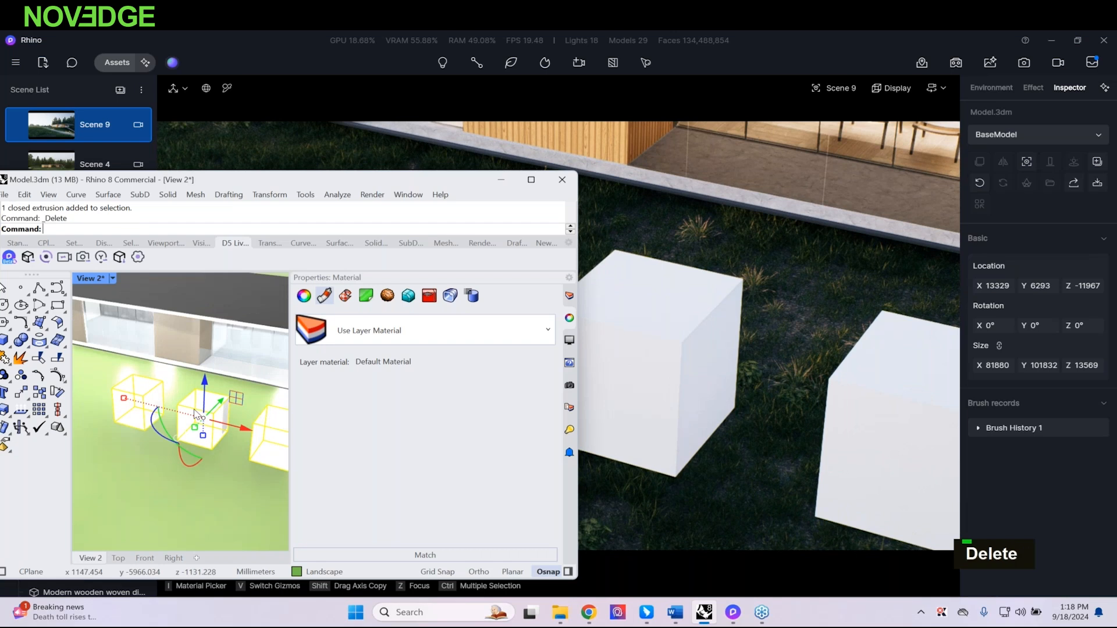
pyautogui.scroll(-5, 194, 410)
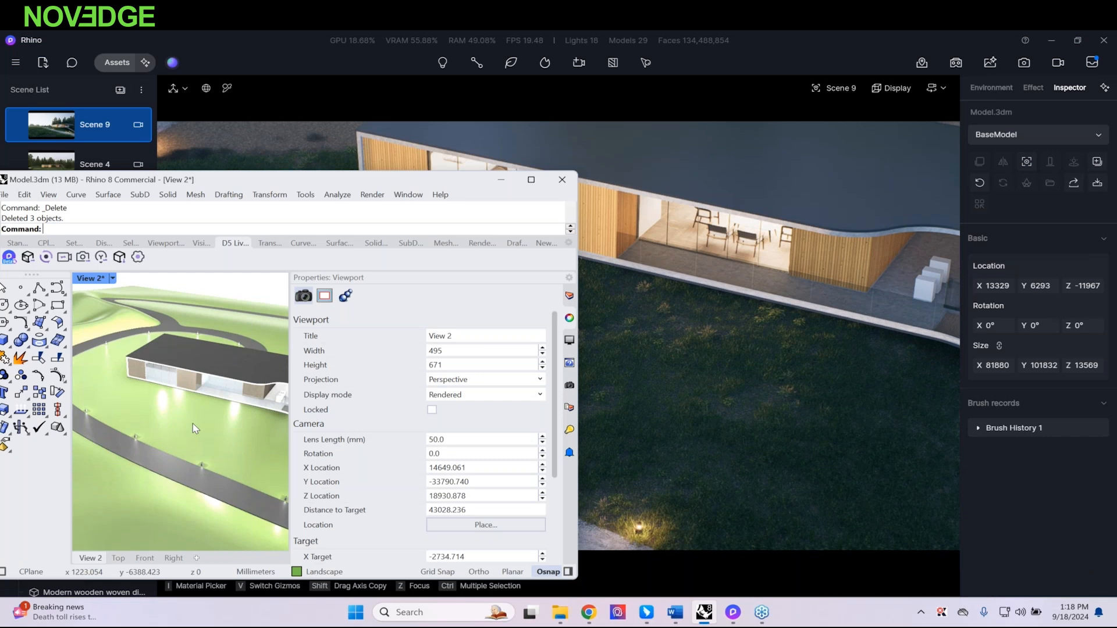
# Step: Select the three white boxes on the covered terrace at the rounded end of the house
pyautogui.moveTo(308, 177); pyautogui.dragTo(353, 107)
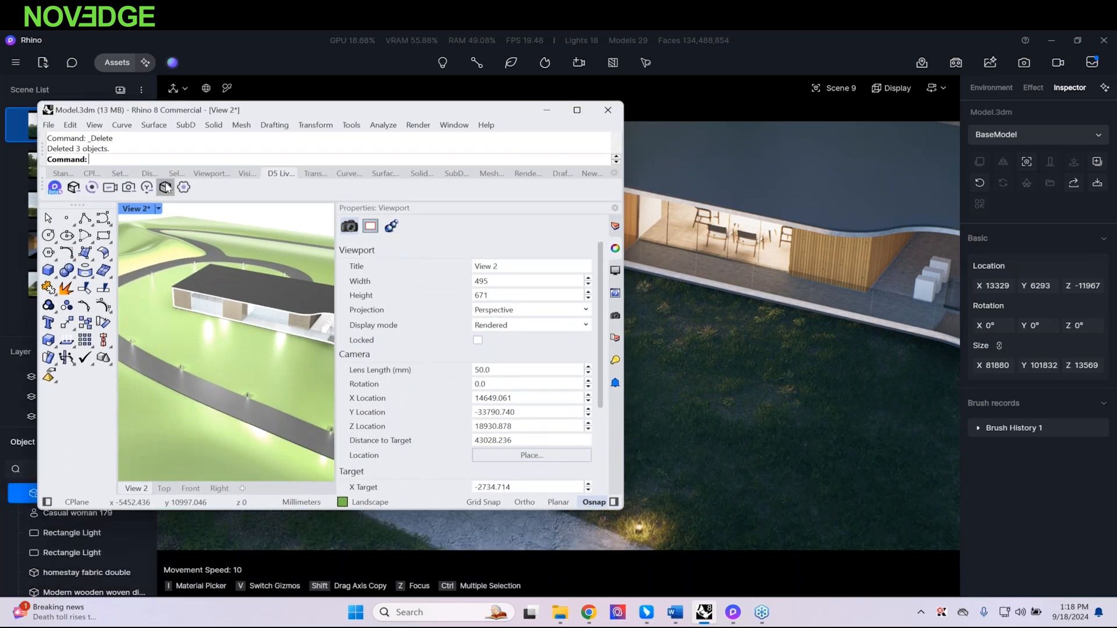
pyautogui.keyDown('shift'); pyautogui.moveTo(288, 357); pyautogui.dragTo(217, 352, button='right'); pyautogui.keyUp('shift')
pyautogui.scroll(5, 276, 331)
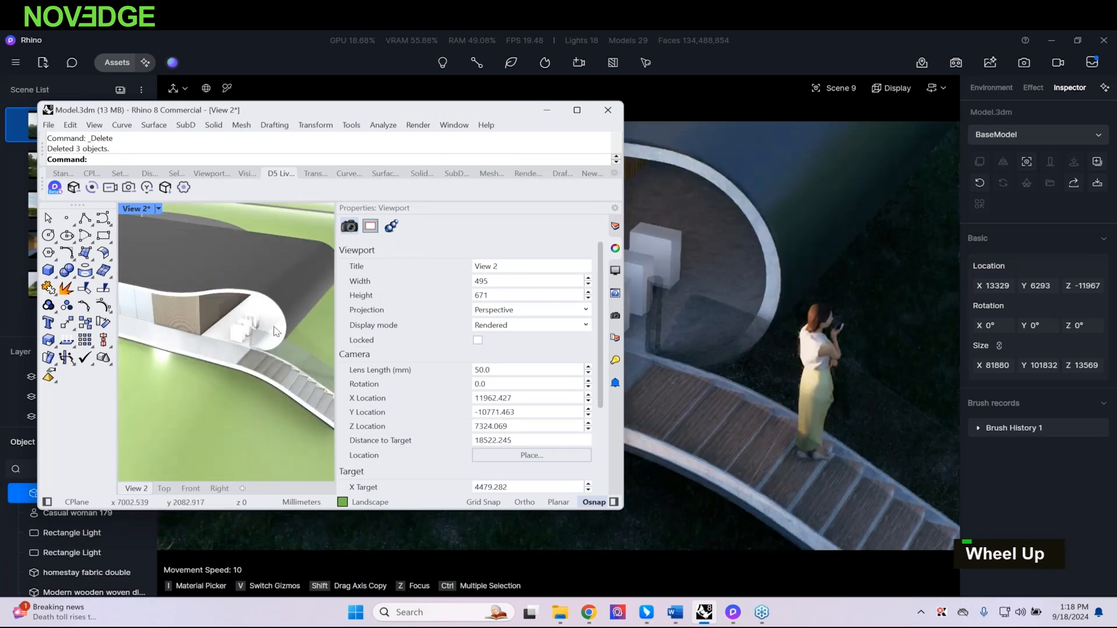
pyautogui.scroll(3, 276, 330)
pyautogui.click(210, 329)
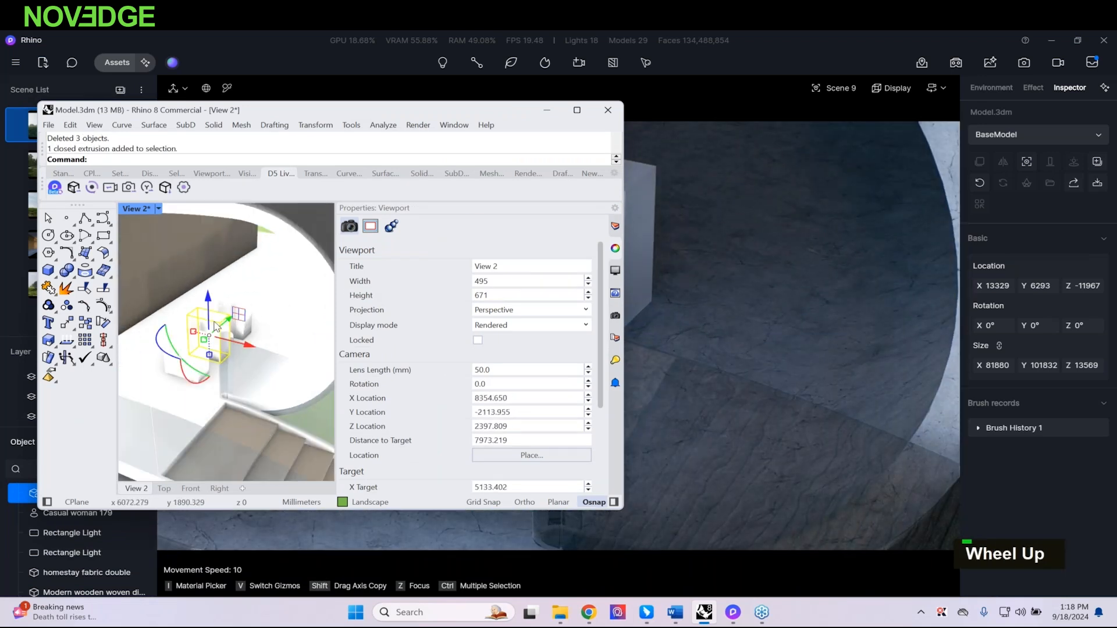
pyautogui.keyDown('ctrl'); pyautogui.click(254, 307); pyautogui.keyUp('ctrl')
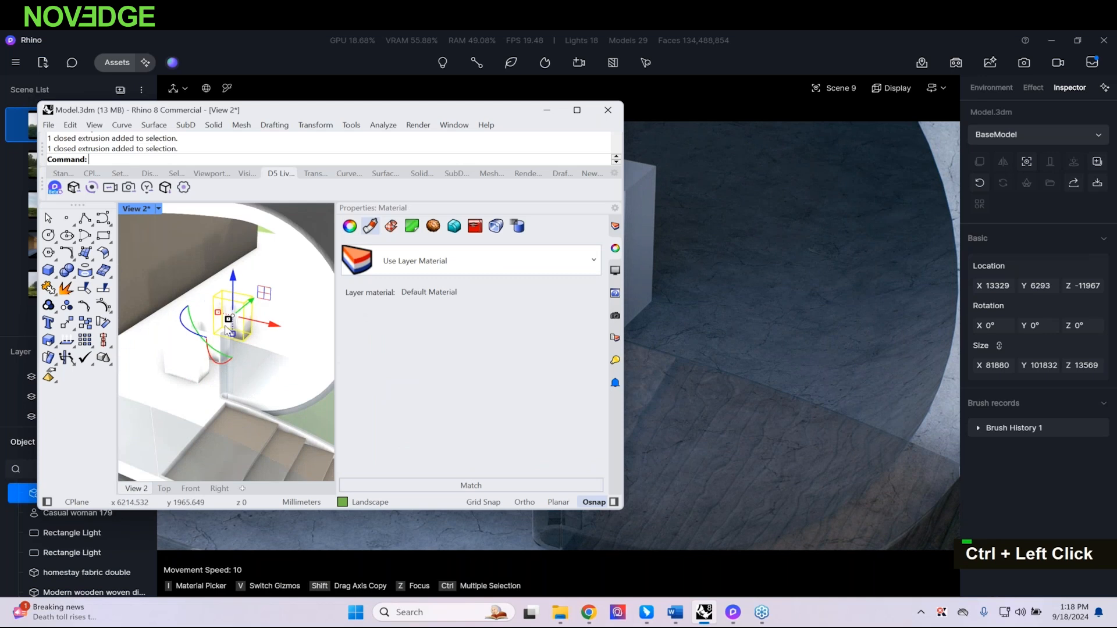
pyautogui.keyDown('shift'); pyautogui.click(245, 308); pyautogui.keyUp('shift')
pyautogui.keyDown('shift'); pyautogui.click(187, 368); pyautogui.keyUp('shift')
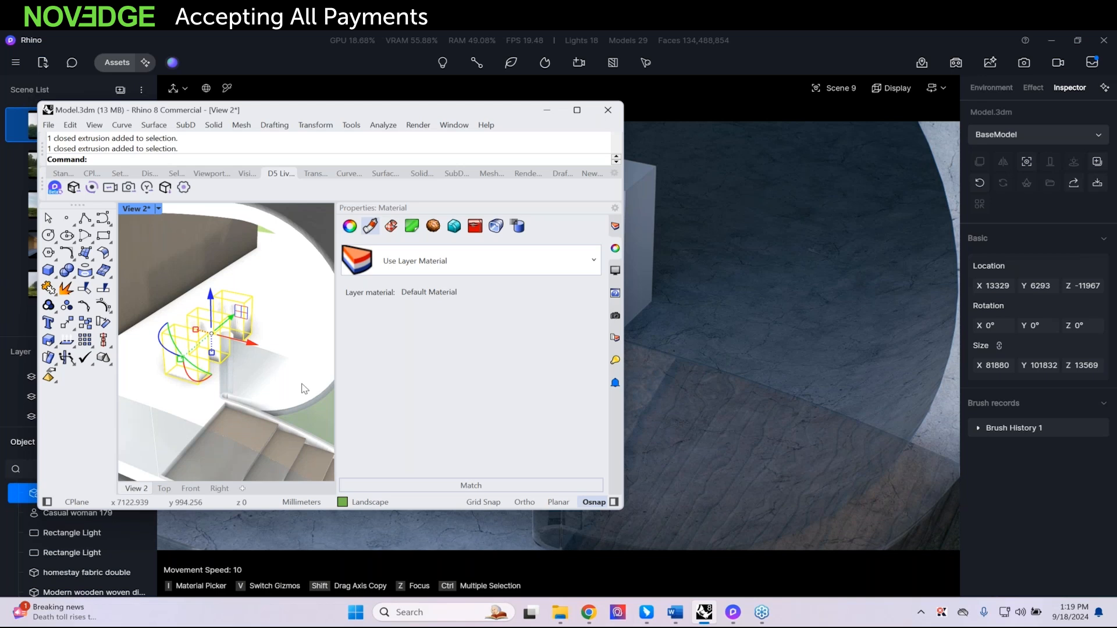
# Step: Review the D5 export settings for exporting the selected boxes by object selection, and close them without exporting
pyautogui.click(165, 187)
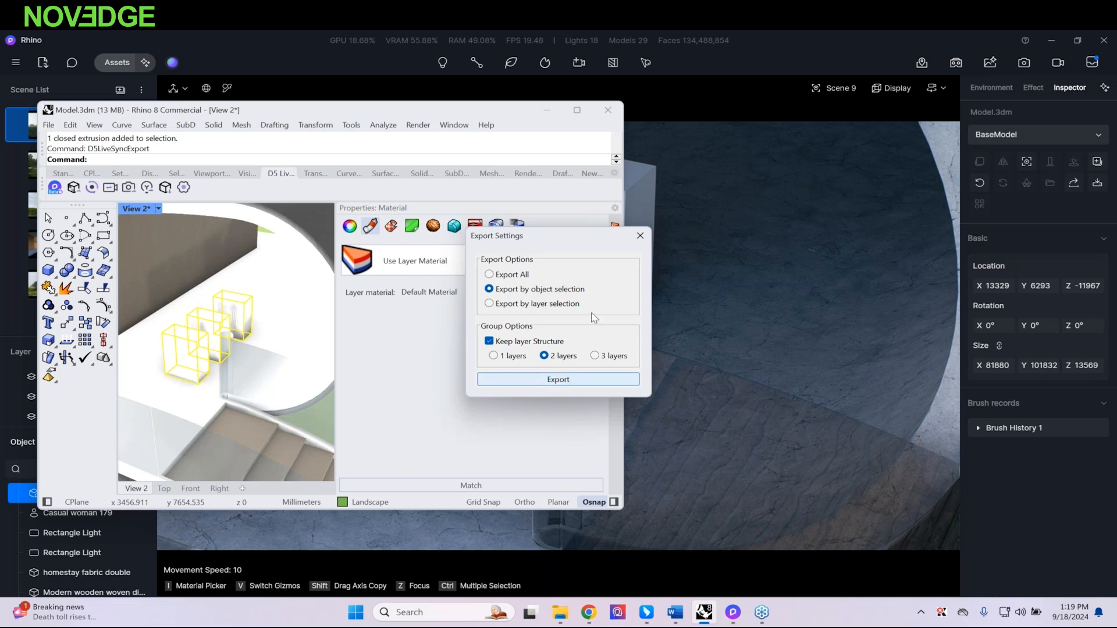
pyautogui.click(640, 236)
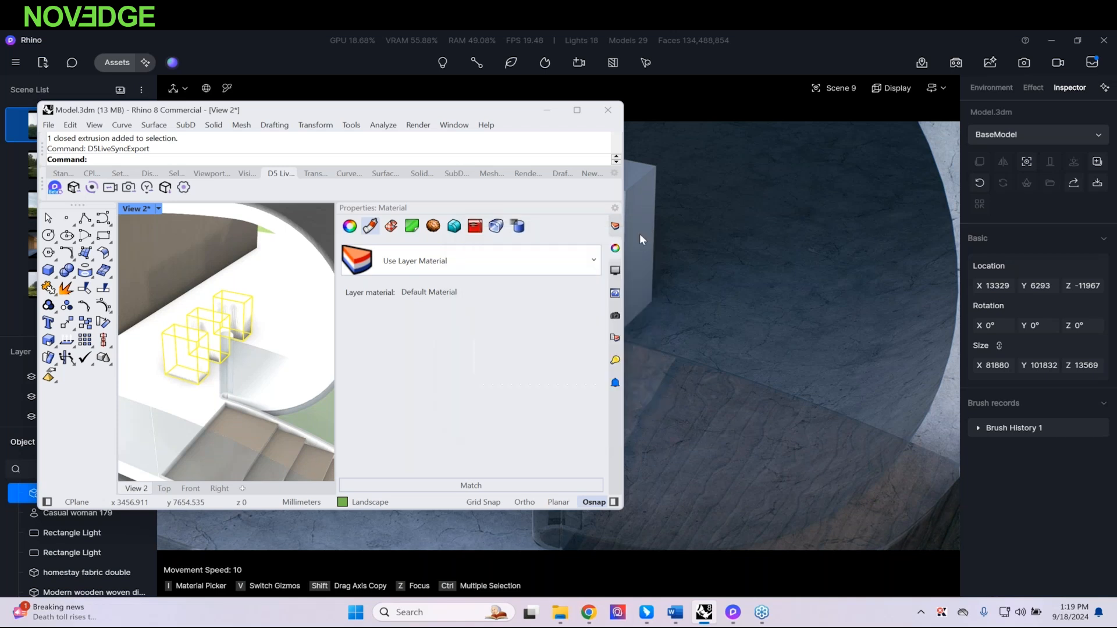
pyautogui.click(609, 118)
pyautogui.click(388, 342)
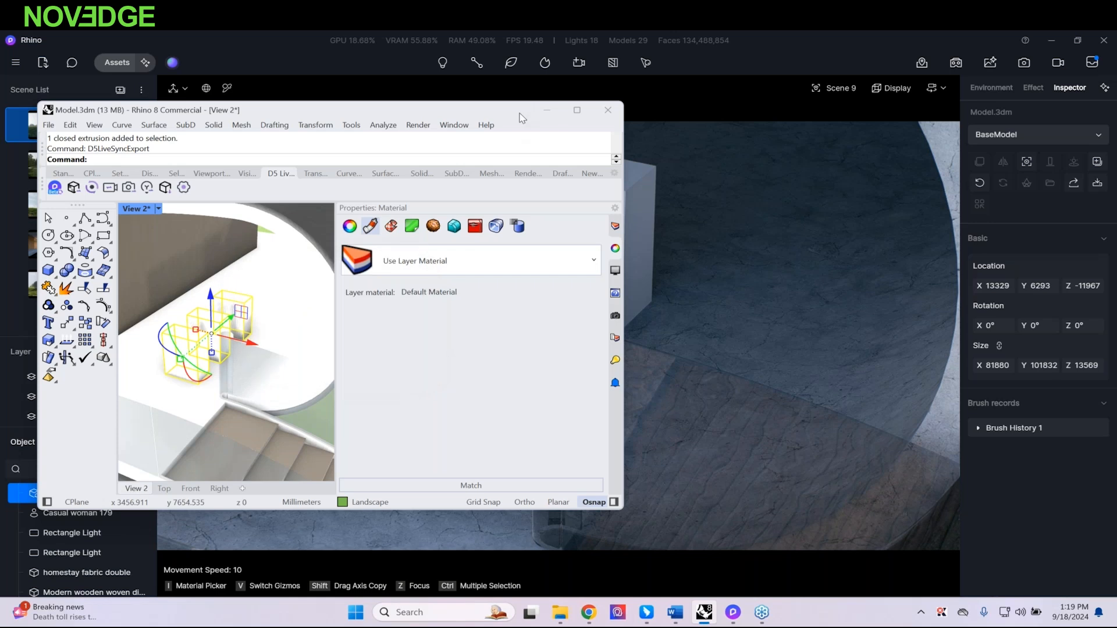
# Step: Switch to D5 Render and examine the three terrace boxes up close and from an elevated view of the house
pyautogui.click(547, 110)
pyautogui.scroll(-3, 426, 354)
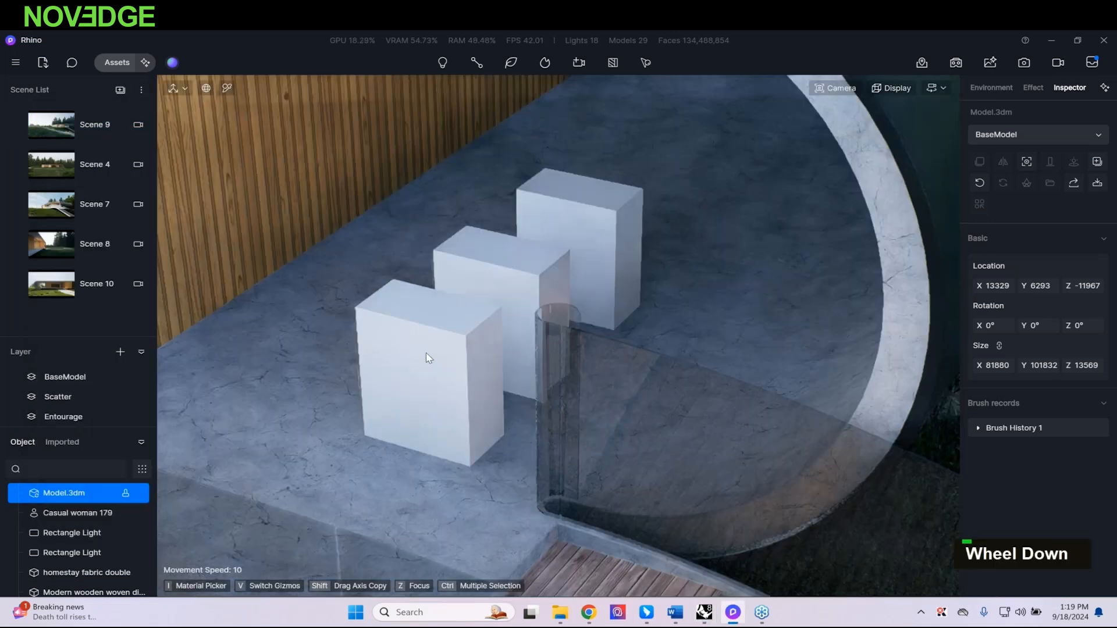
pyautogui.scroll(-5, 426, 353)
pyautogui.moveTo(470, 439); pyautogui.dragTo(429, 382, button='right')
pyautogui.press('s')
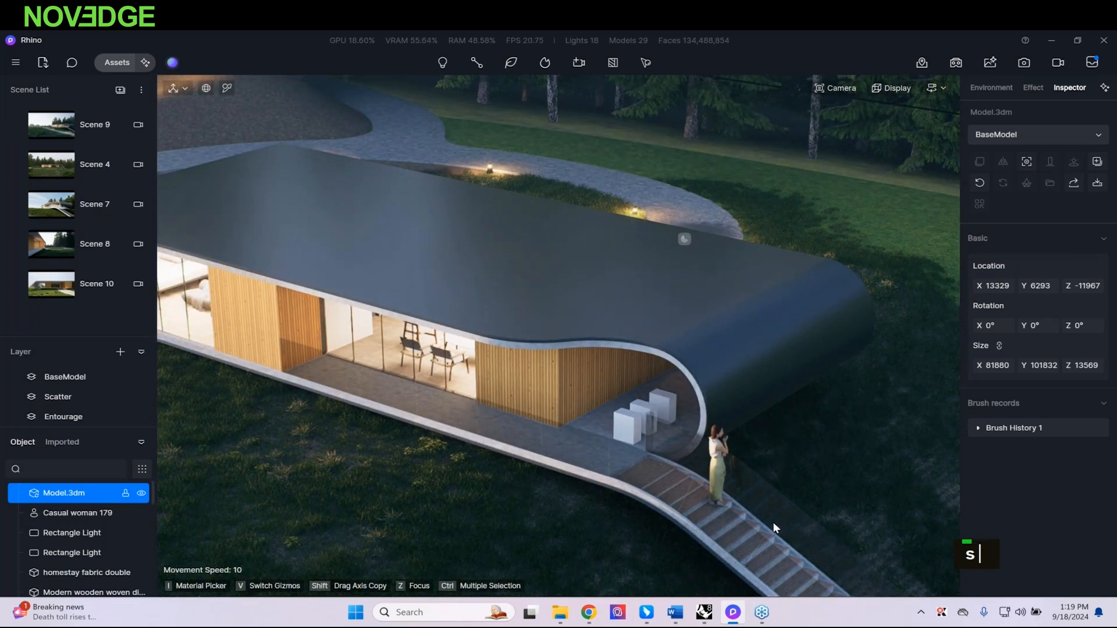
pyautogui.click(704, 612)
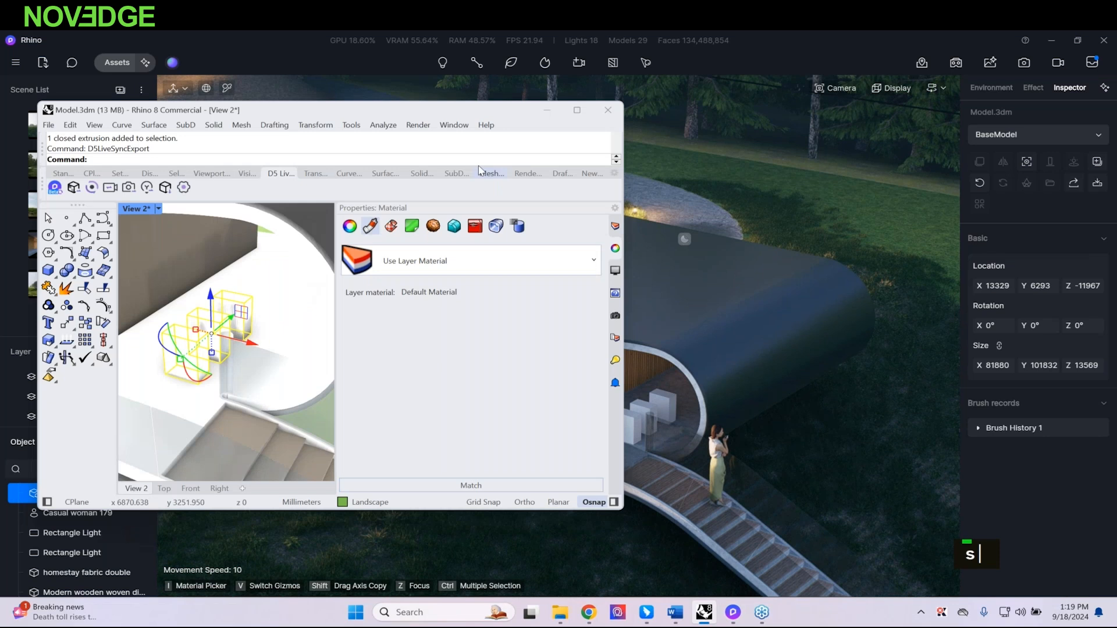
pyautogui.click(547, 110)
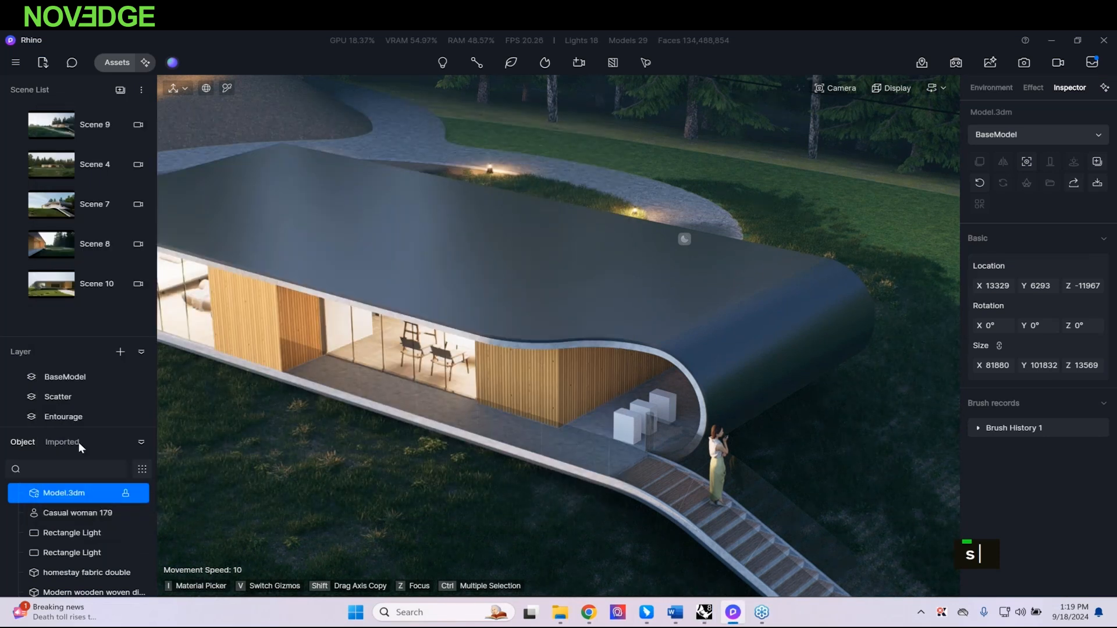
# Step: Place the imported Model.d5a on the lawn and sync it to its original coordinates on the terrace
pyautogui.click(42, 63)
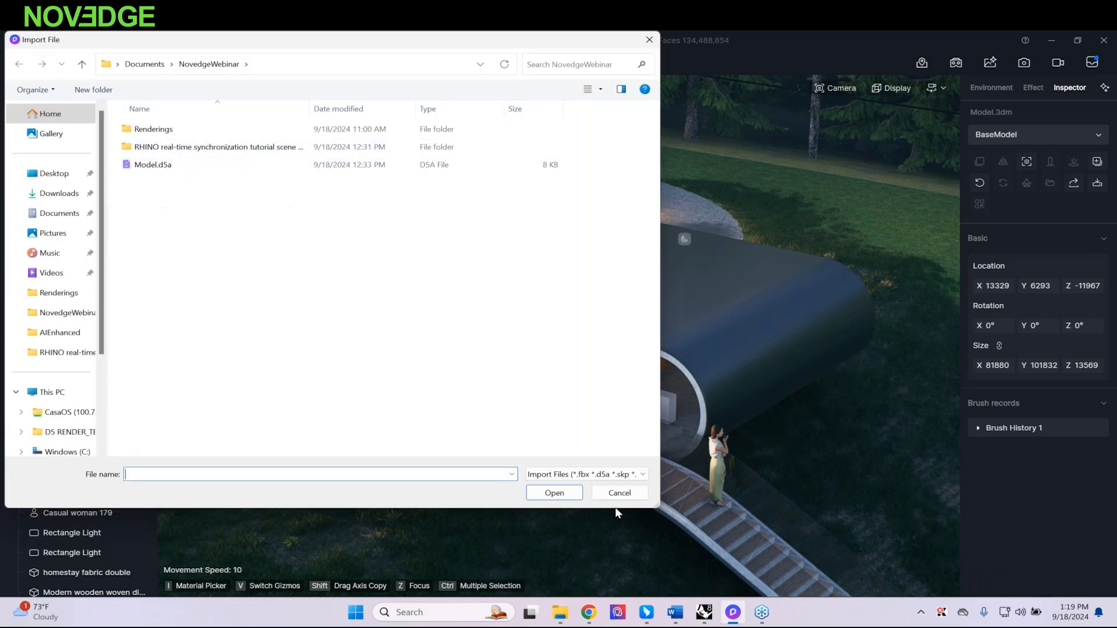
pyautogui.click(620, 494)
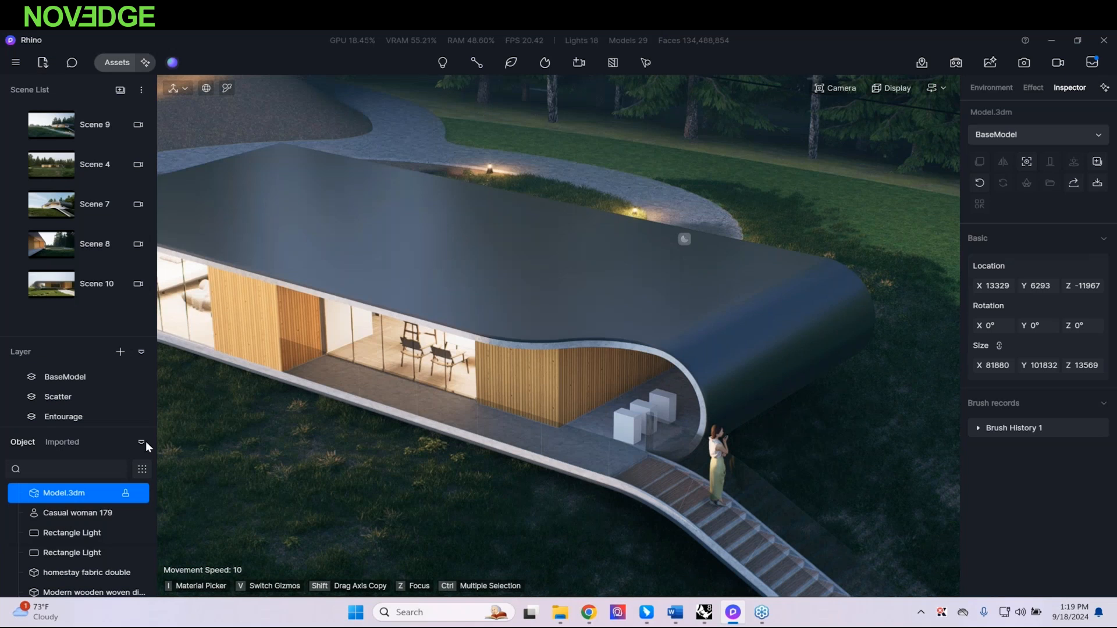
pyautogui.click(59, 442)
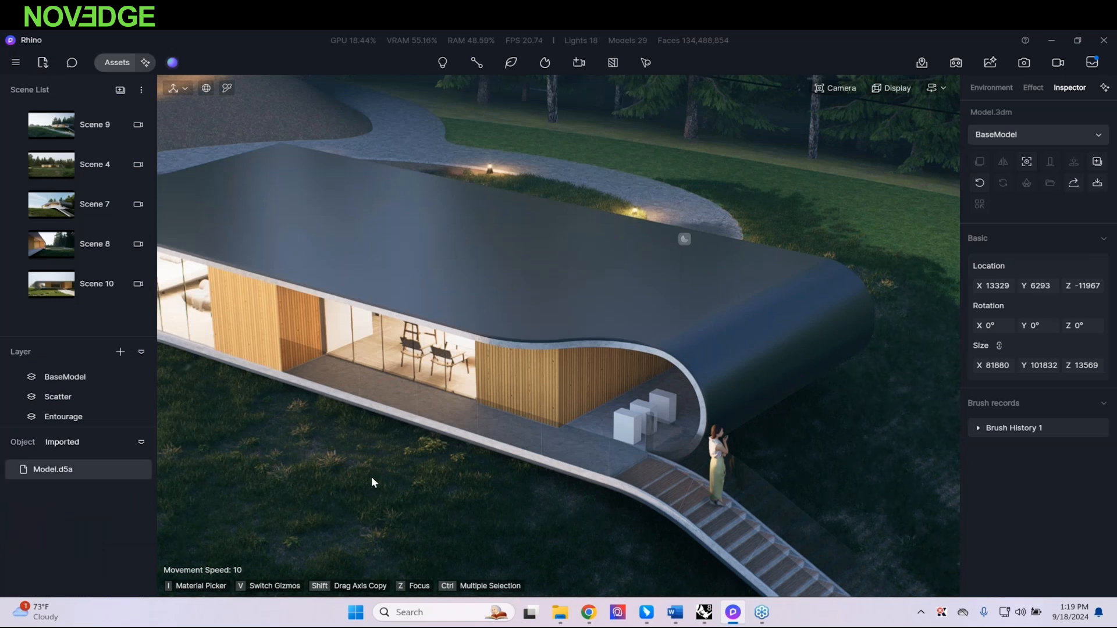
pyautogui.click(372, 505)
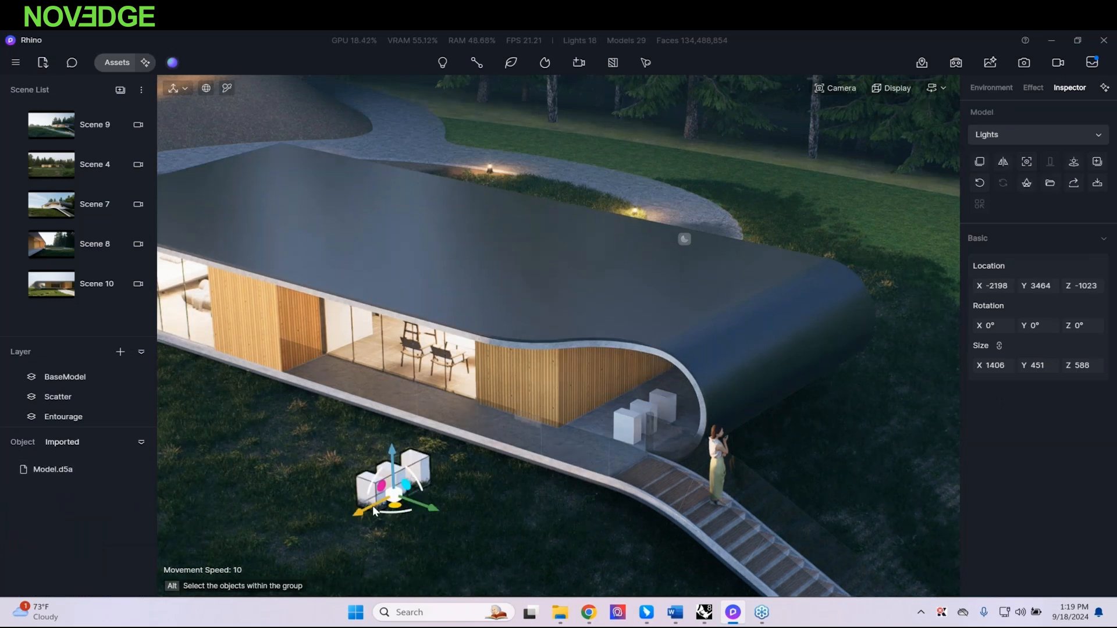
pyautogui.click(1071, 165)
# Step: Move the imported box group off the original boxes toward the wooden wall, to Y 5189
pyautogui.moveTo(357, 439); pyautogui.dragTo(460, 427, button='right')
pyautogui.press('a')
pyautogui.press('a')
pyautogui.press('a')
pyautogui.press('s')
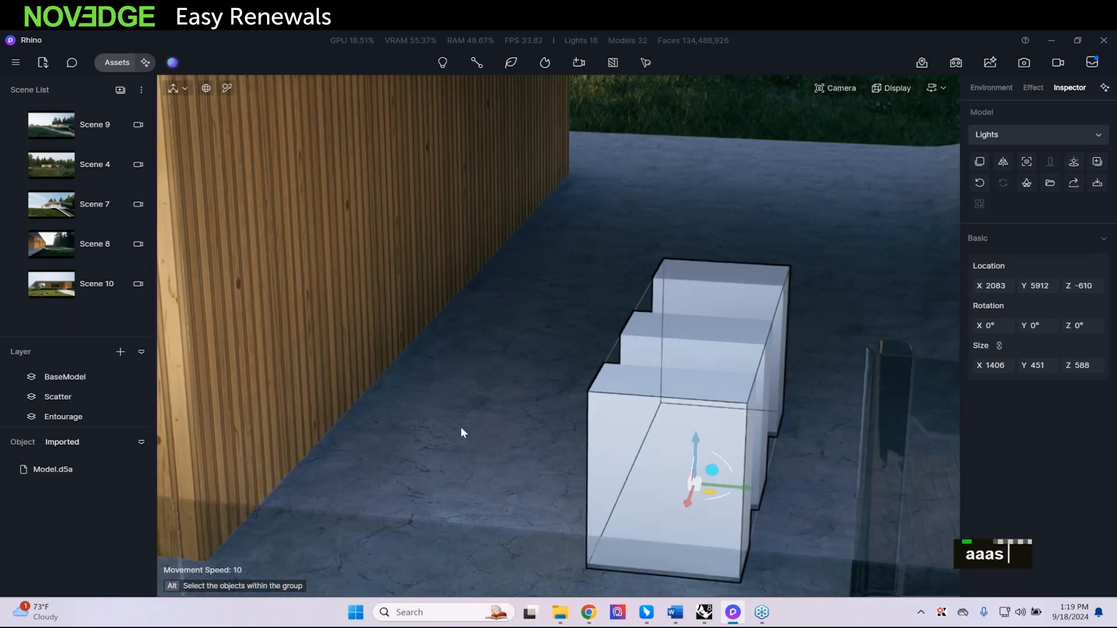
pyautogui.keyDown('alt'); pyautogui.moveTo(753, 490); pyautogui.dragTo(526, 469); pyautogui.keyUp('alt')
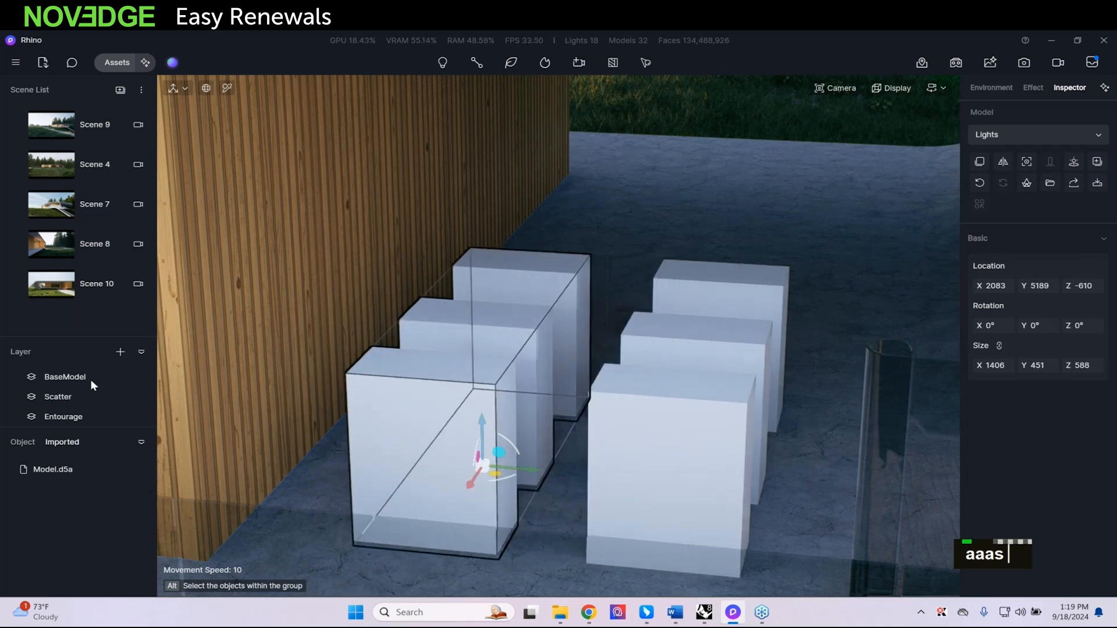
# Step: Select the front box inside the imported group so the Model group's Landscape contents expand in the object list
pyautogui.click(17, 443)
pyautogui.scroll(2, 69, 515)
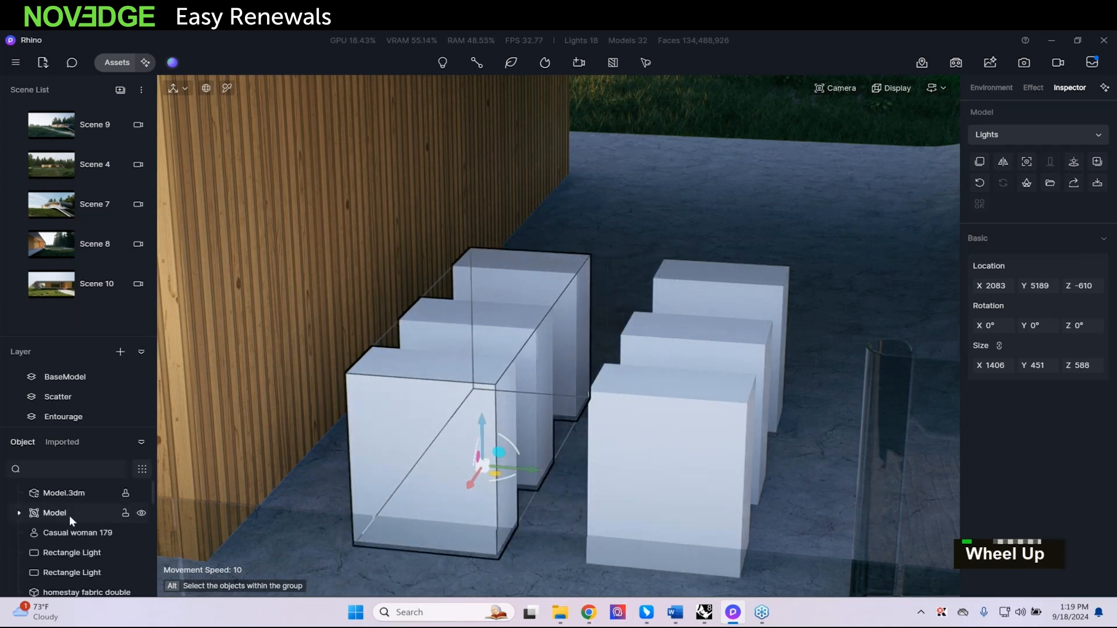
pyautogui.moveTo(152, 496); pyautogui.dragTo(146, 585)
pyautogui.click(145, 585)
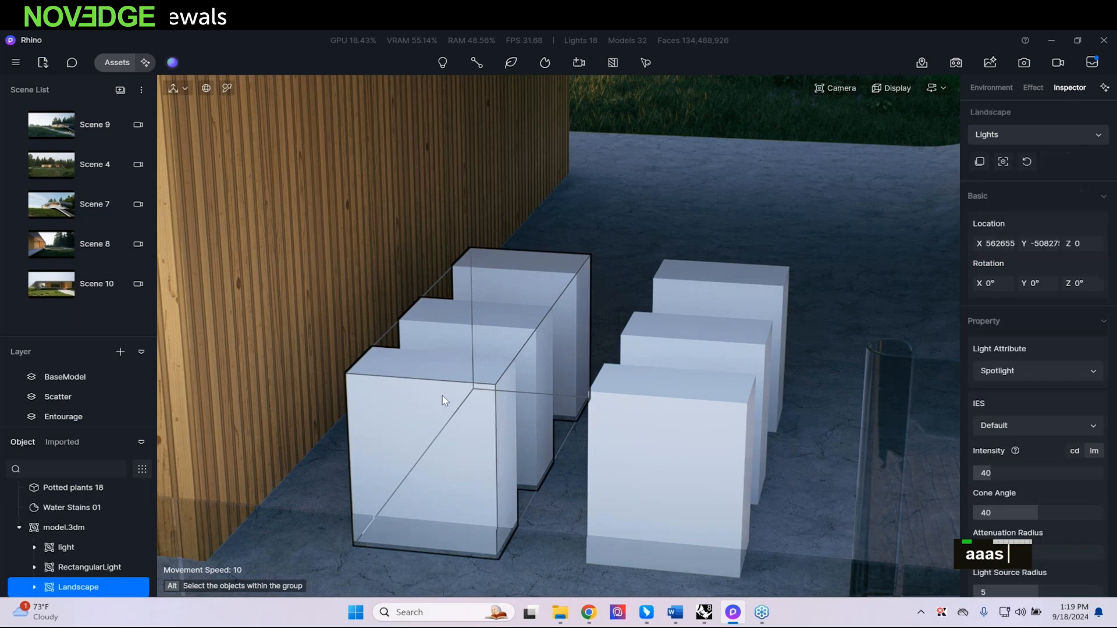
pyautogui.doubleClick(442, 397)
# Step: Check which object list entry in the Landscape group corresponds to each of the three imported boxes
pyautogui.click(99, 534)
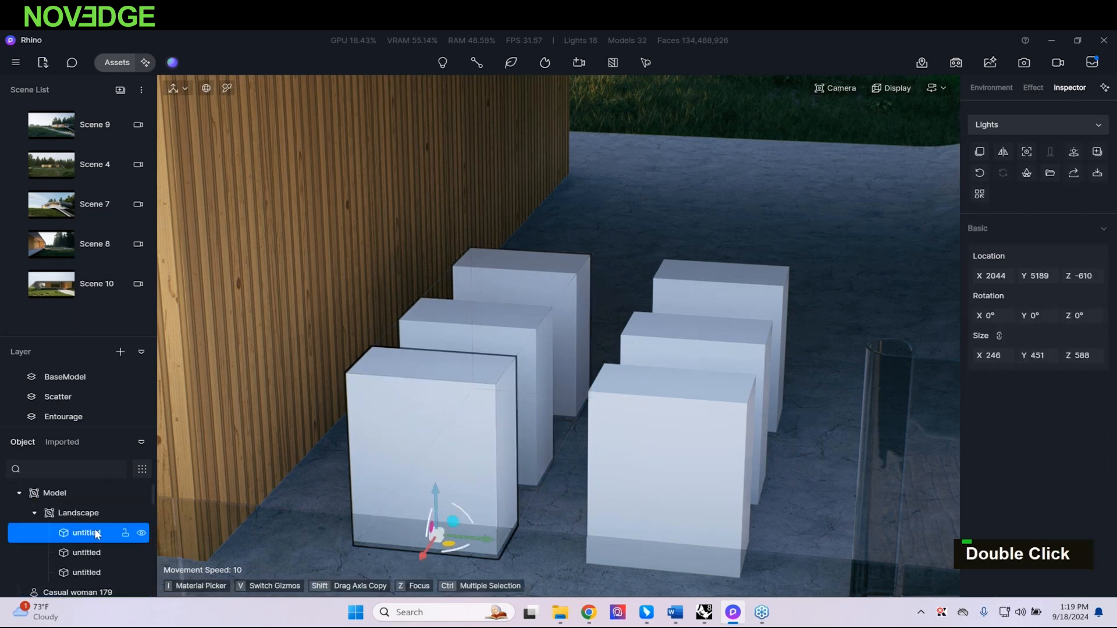
pyautogui.click(88, 552)
pyautogui.click(82, 575)
pyautogui.click(81, 553)
pyautogui.click(79, 535)
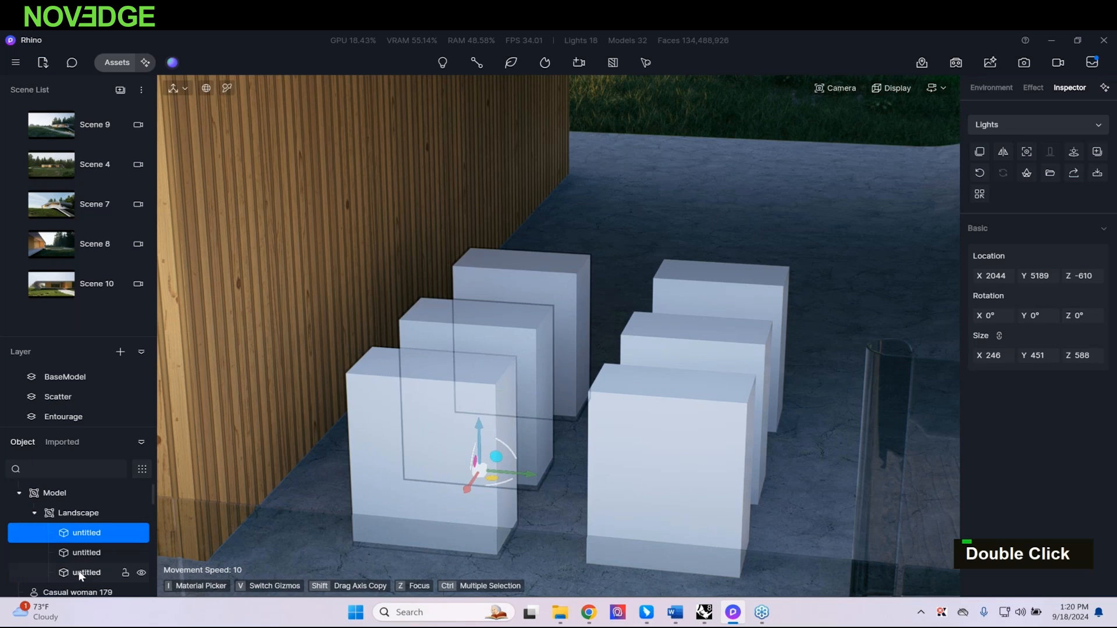
pyautogui.click(80, 572)
pyautogui.click(81, 553)
# Step: Replace all three imported boxes with the Modern dark leather armchair from the online Indoor Furniture Chairs assets
pyautogui.click(82, 533)
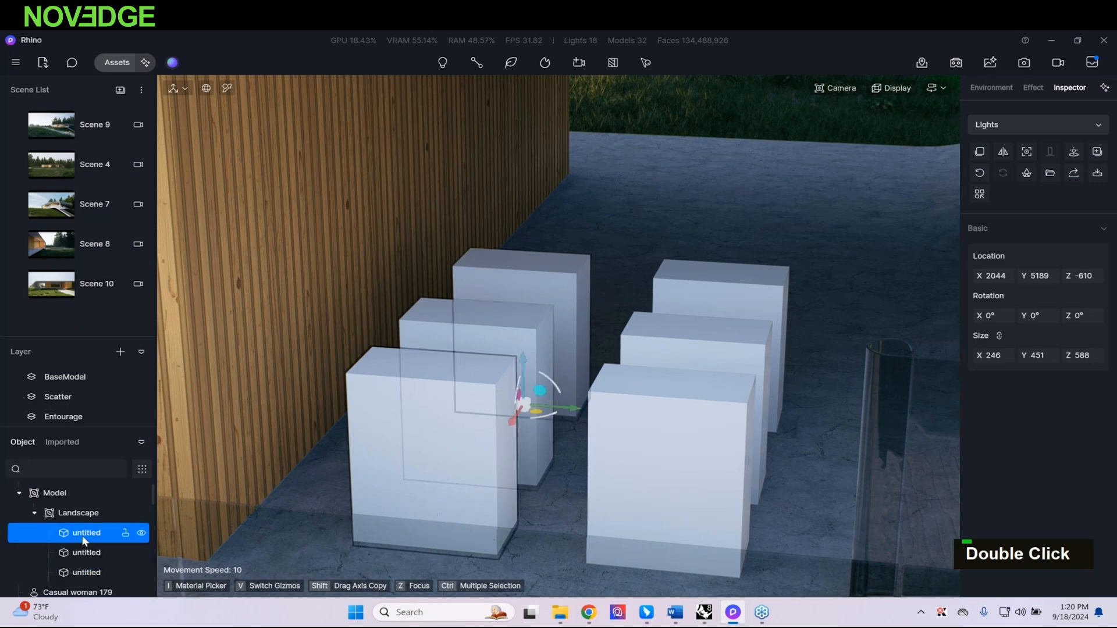
pyautogui.keyDown('shift'); pyautogui.click(87, 573); pyautogui.keyUp('shift')
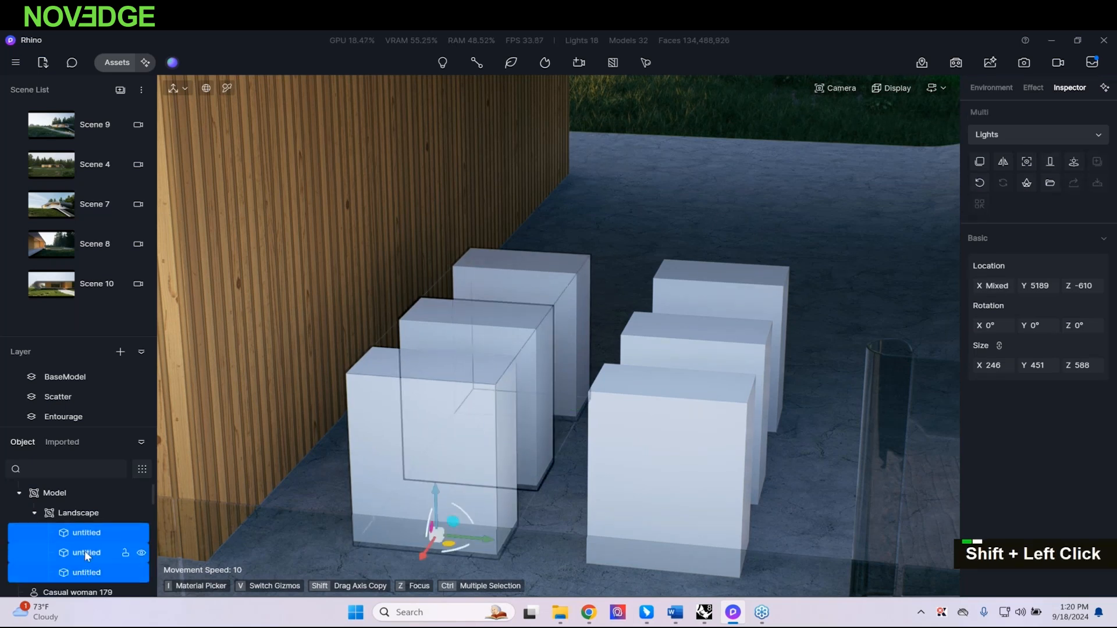
pyautogui.rightClick(85, 550)
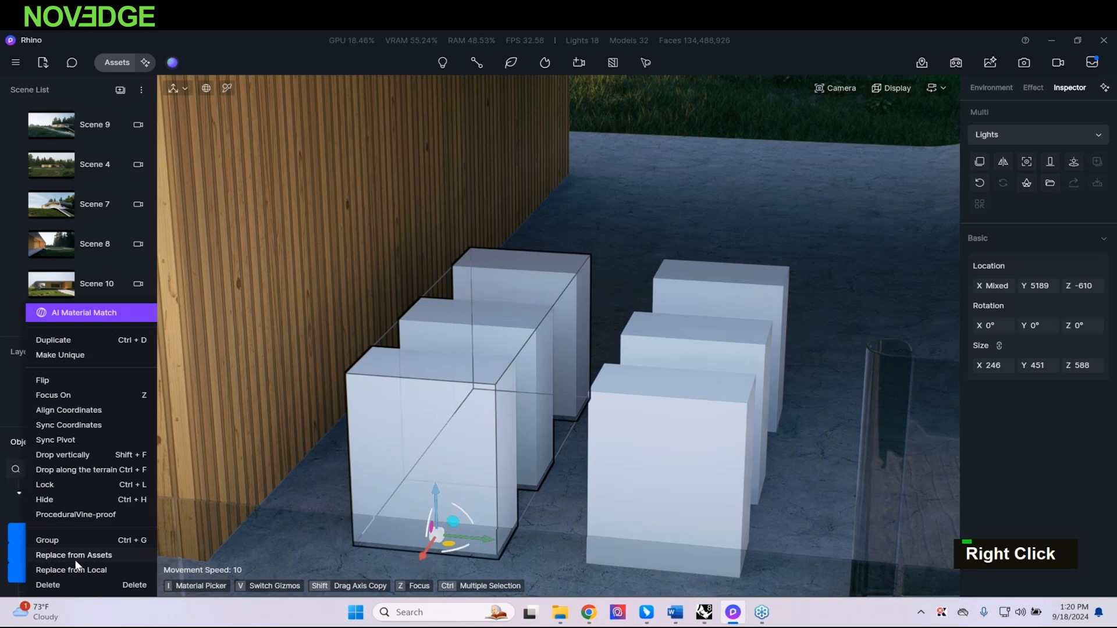
pyautogui.click(78, 556)
pyautogui.moveTo(623, 264); pyautogui.dragTo(539, 98)
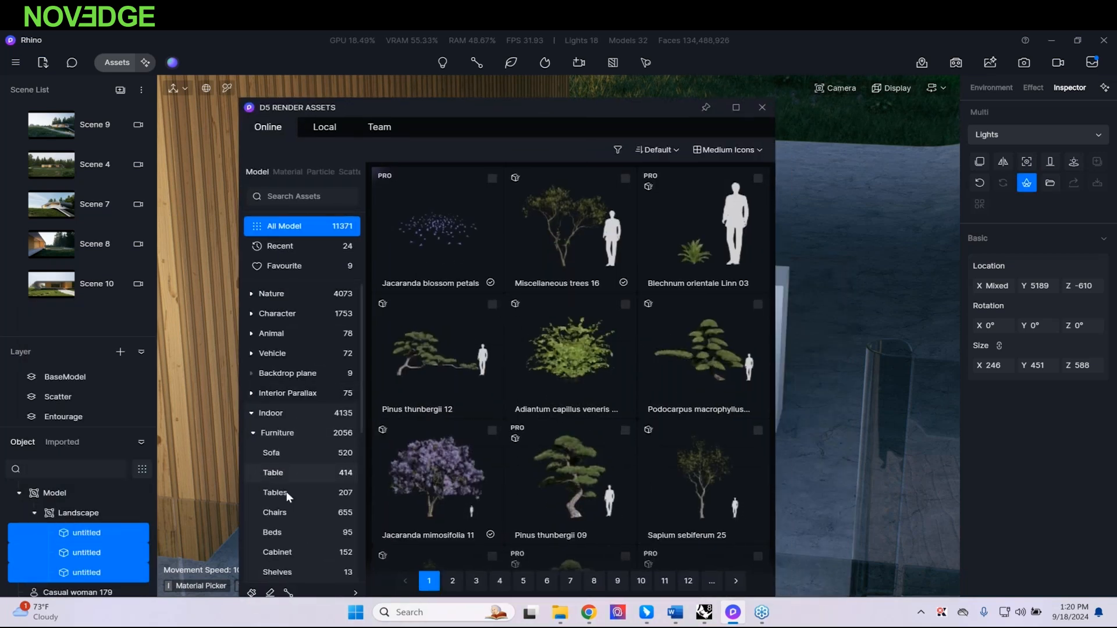
pyautogui.click(283, 512)
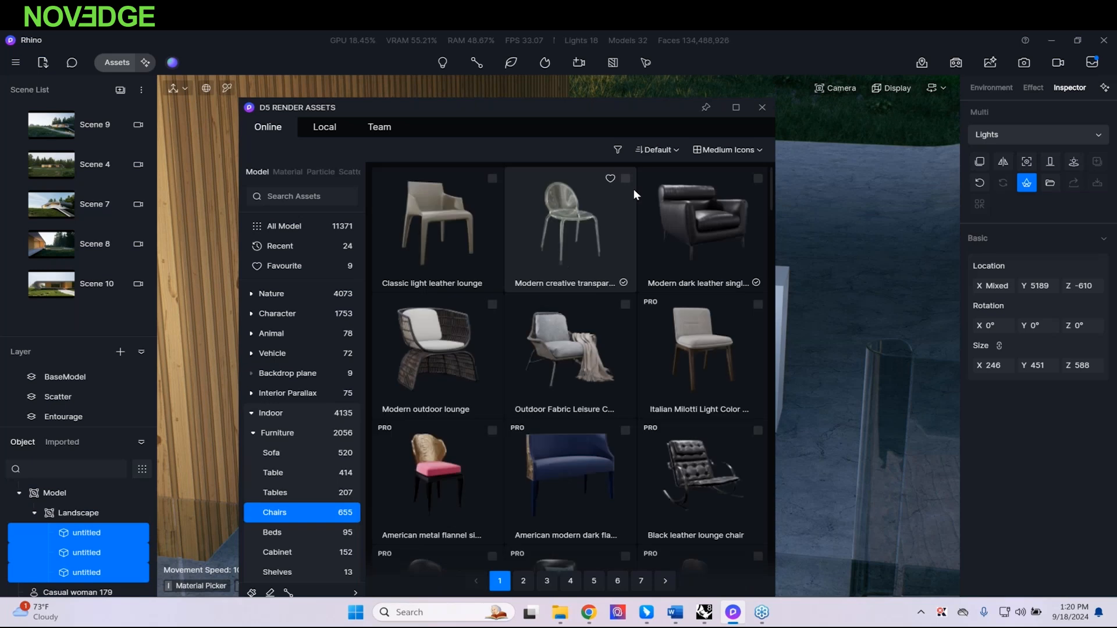
pyautogui.click(700, 228)
pyautogui.moveTo(602, 110); pyautogui.dragTo(223, 162)
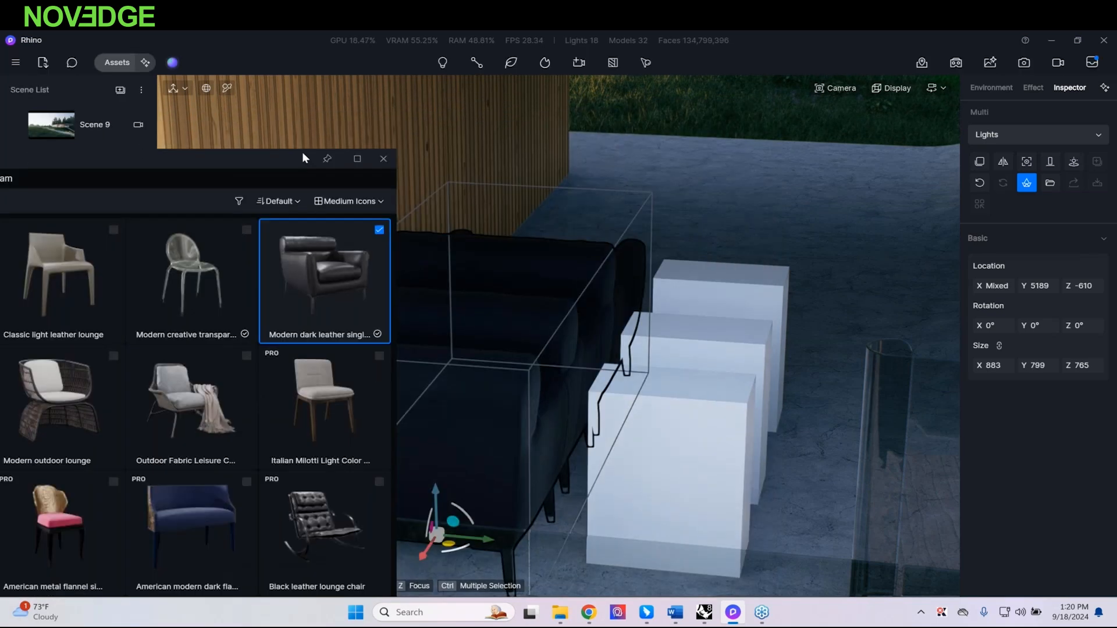
pyautogui.click(383, 159)
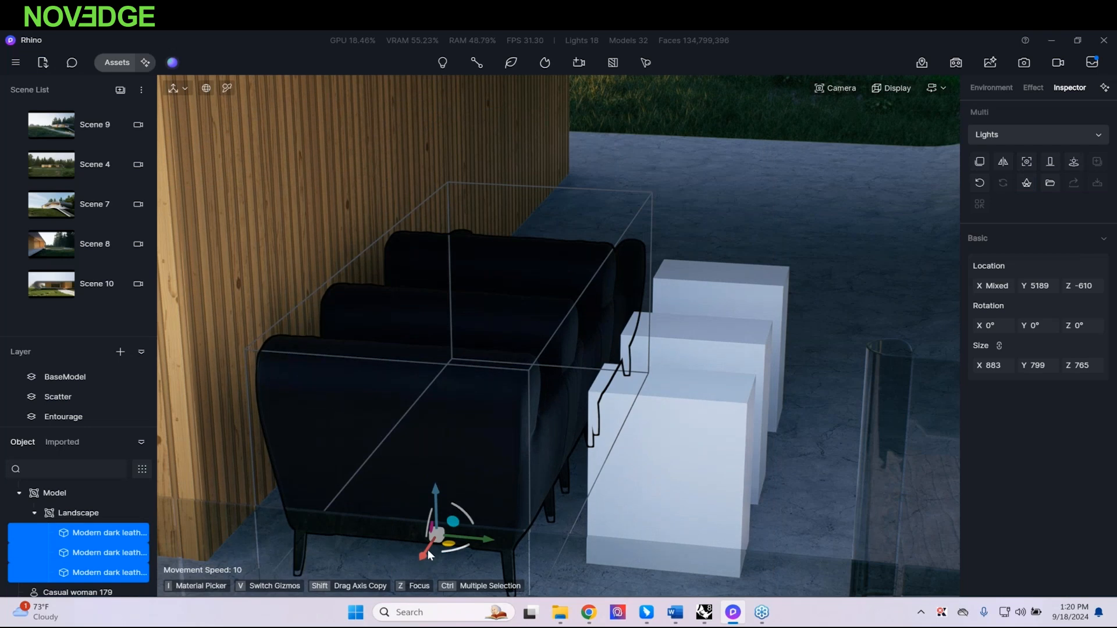
# Step: Rotate the three leather armchairs to 90° about Z so they form a row along the wooden wall
pyautogui.moveTo(448, 547); pyautogui.dragTo(399, 547)
pyautogui.press('d')
pyautogui.press('d')
pyautogui.press('d')
pyautogui.press('d')
pyautogui.press('s')
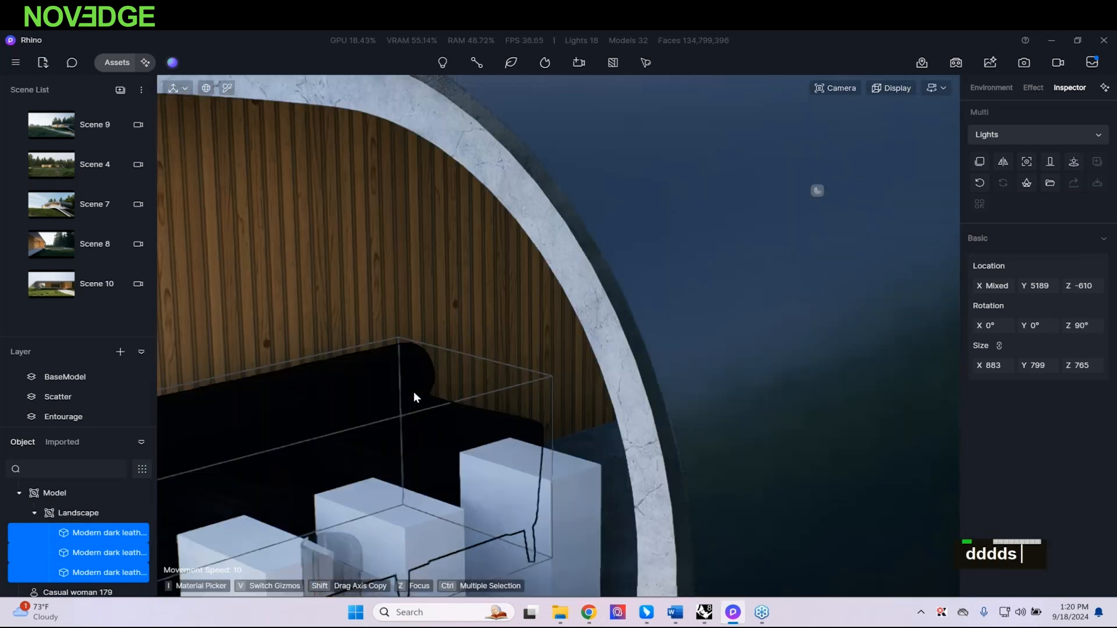
pyautogui.press('a')
pyautogui.press('s')
pyautogui.press('a')
pyautogui.press('s')
pyautogui.moveTo(413, 392); pyautogui.dragTo(493, 374, button='right')
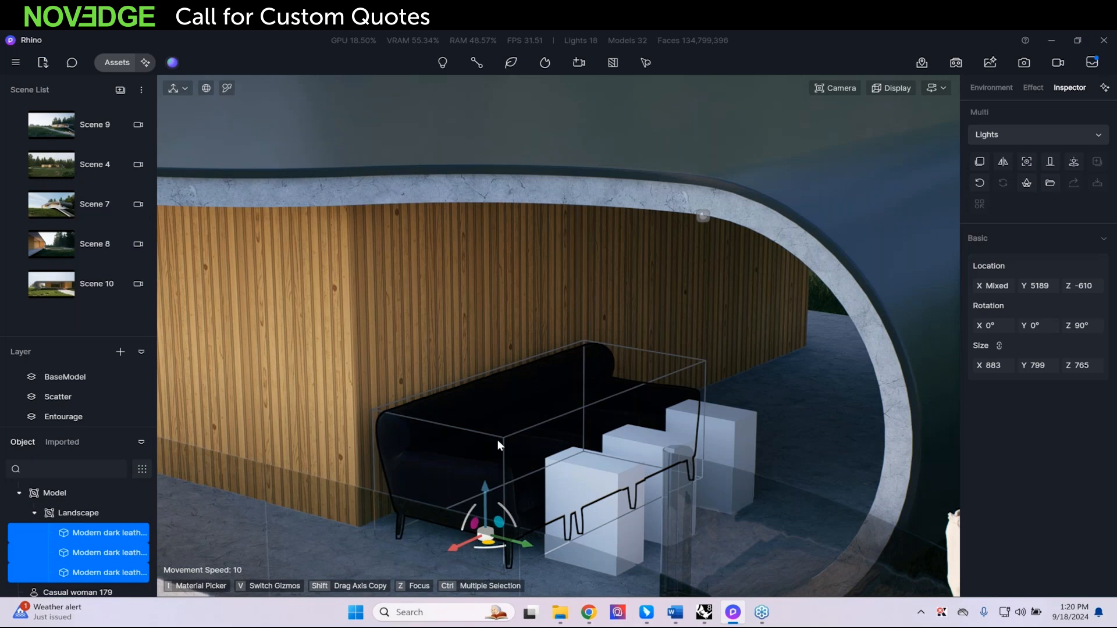
# Step: Switch to Rhino to compare its three terrace boxes with the replaced armchairs, and return to D5 Render
pyautogui.moveTo(704, 611)
pyautogui.click(711, 581)
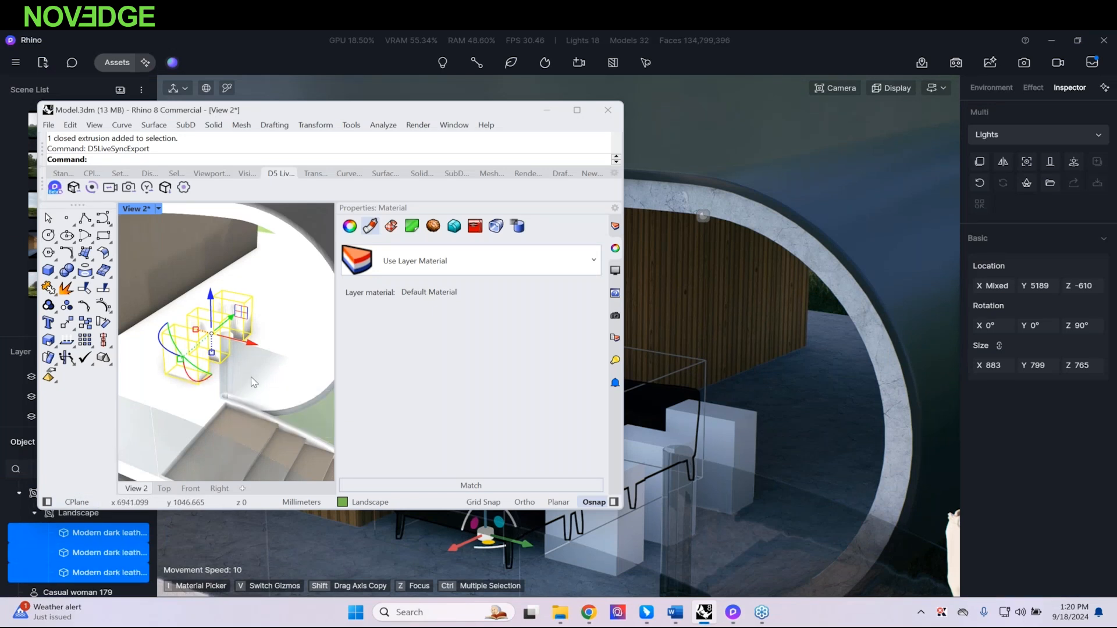
pyautogui.click(546, 109)
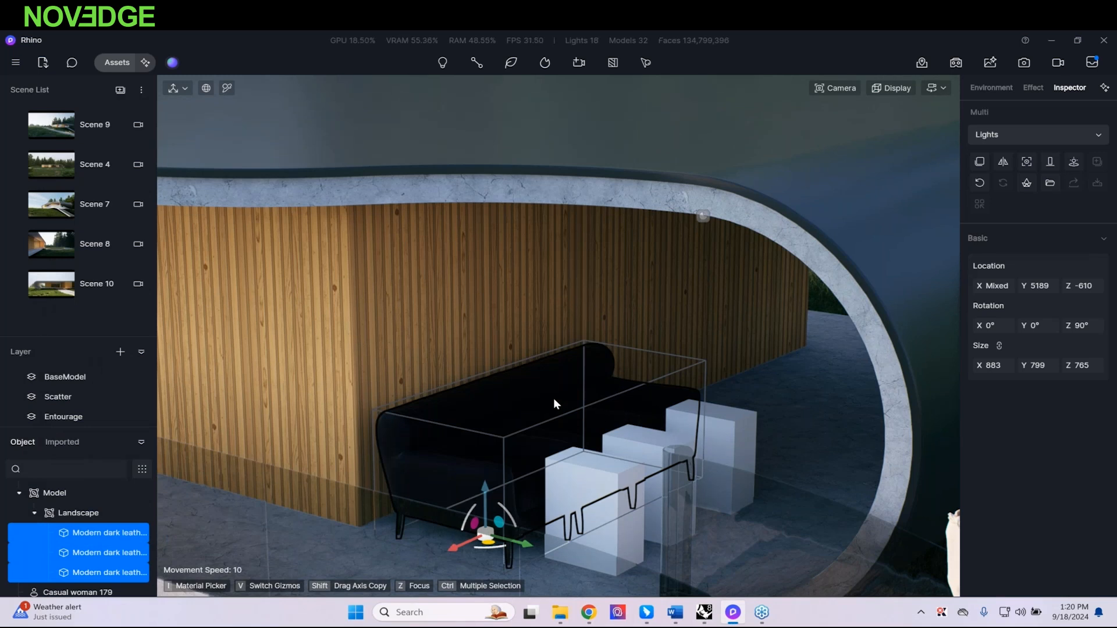
# Step: Delete the imported Model group containing the three leather armchairs on the terrace
pyautogui.moveTo(644, 428); pyautogui.dragTo(618, 428, button='right')
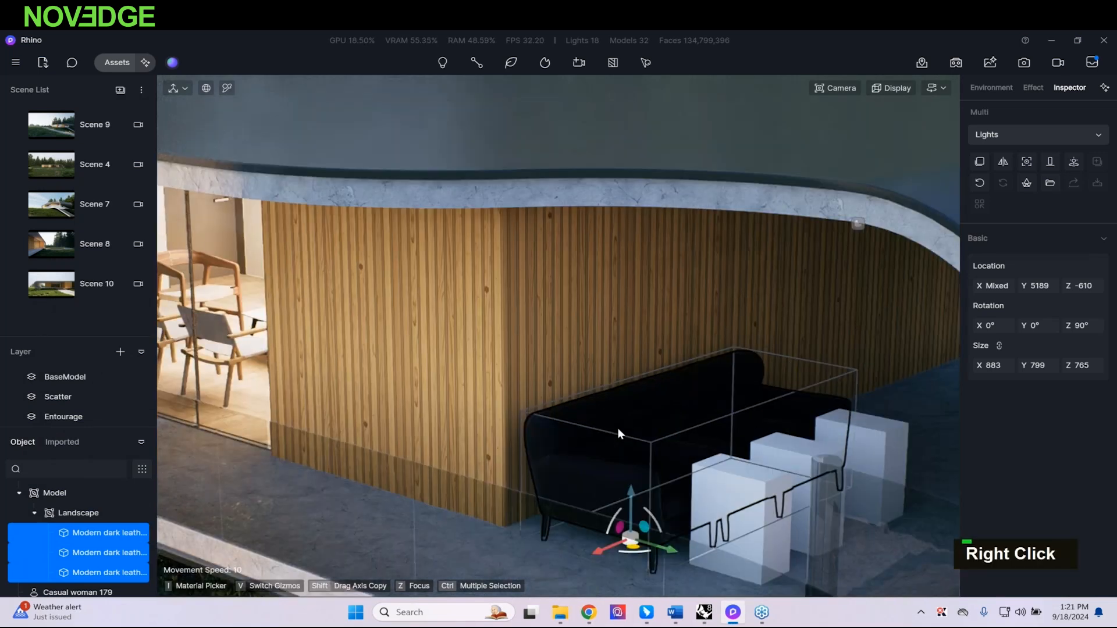
pyautogui.click(43, 494)
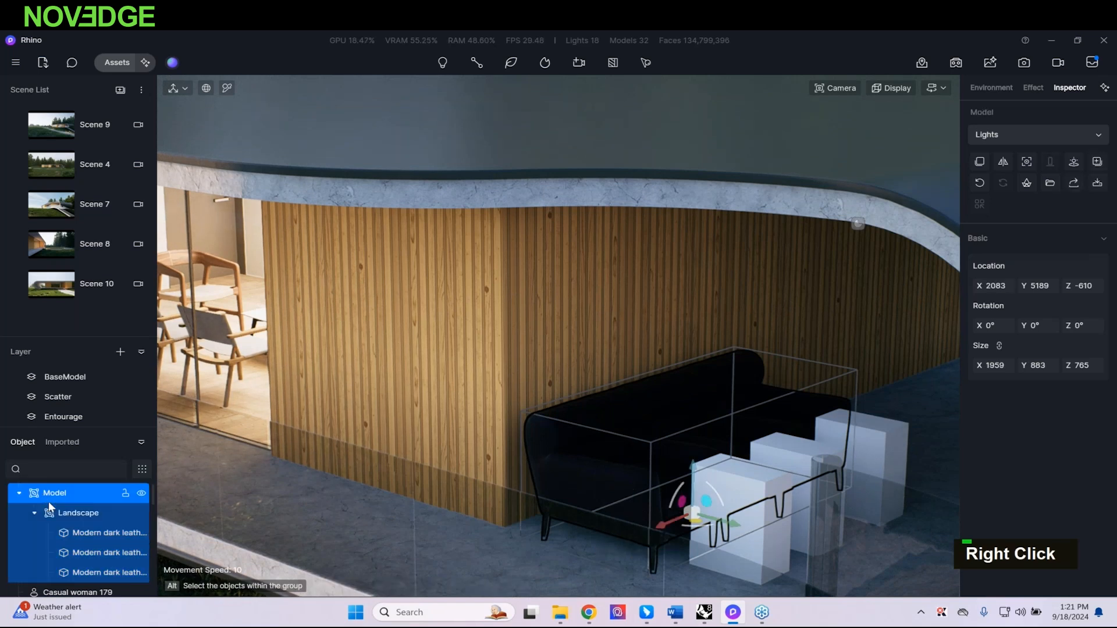
pyautogui.rightClick(48, 502)
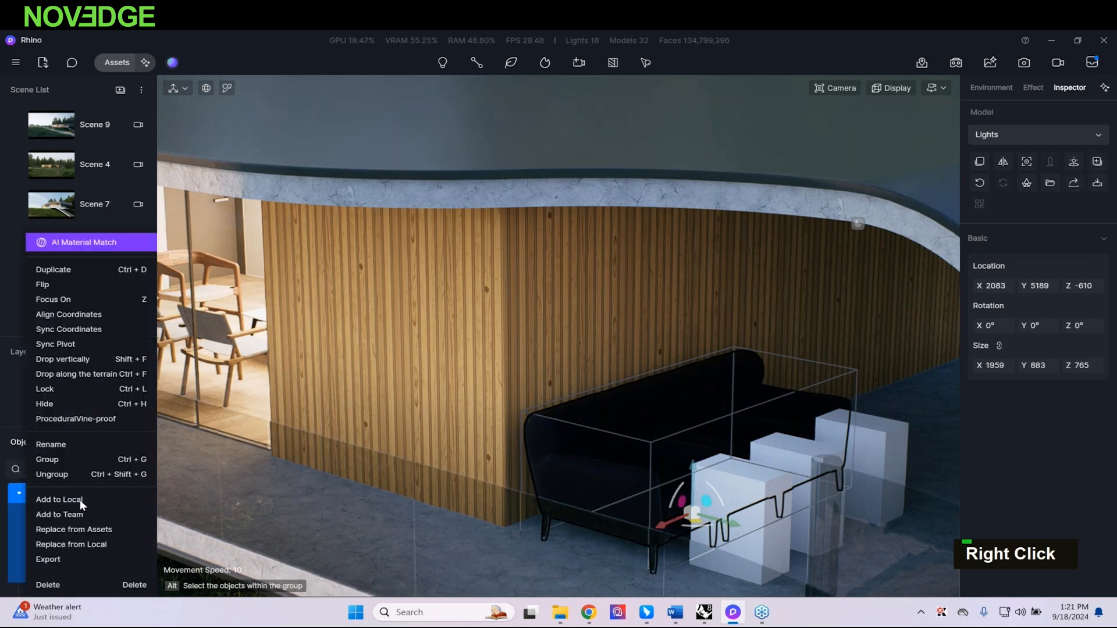
pyautogui.click(63, 589)
# Step: Switch to Rhino to review the terrace boxes from farther out, and return to D5 Render
pyautogui.click(704, 612)
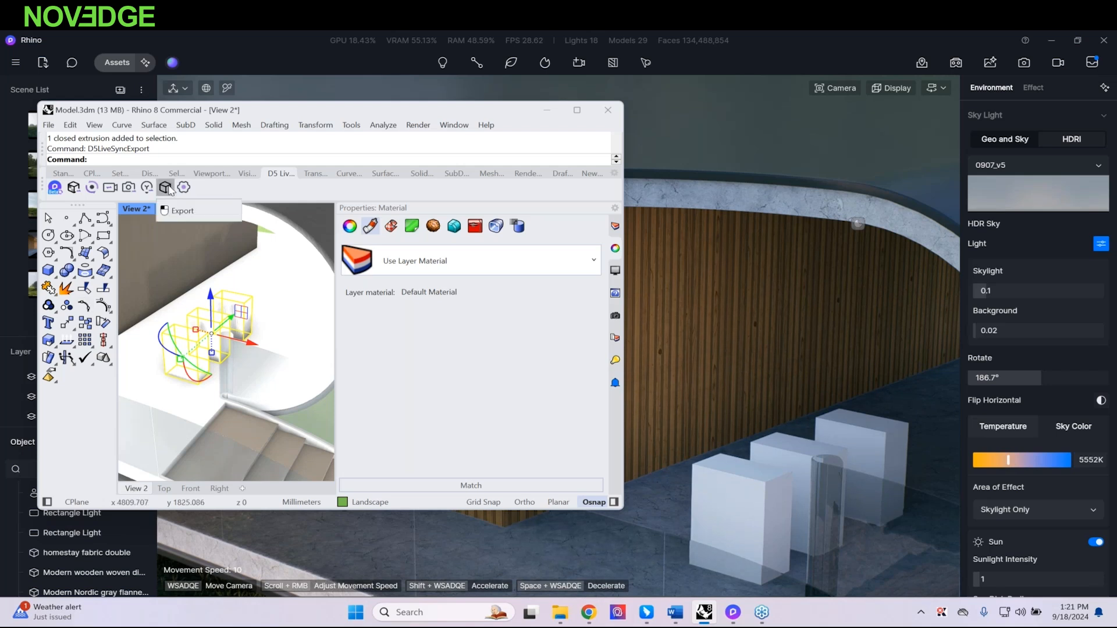
pyautogui.scroll(-5, 323, 281)
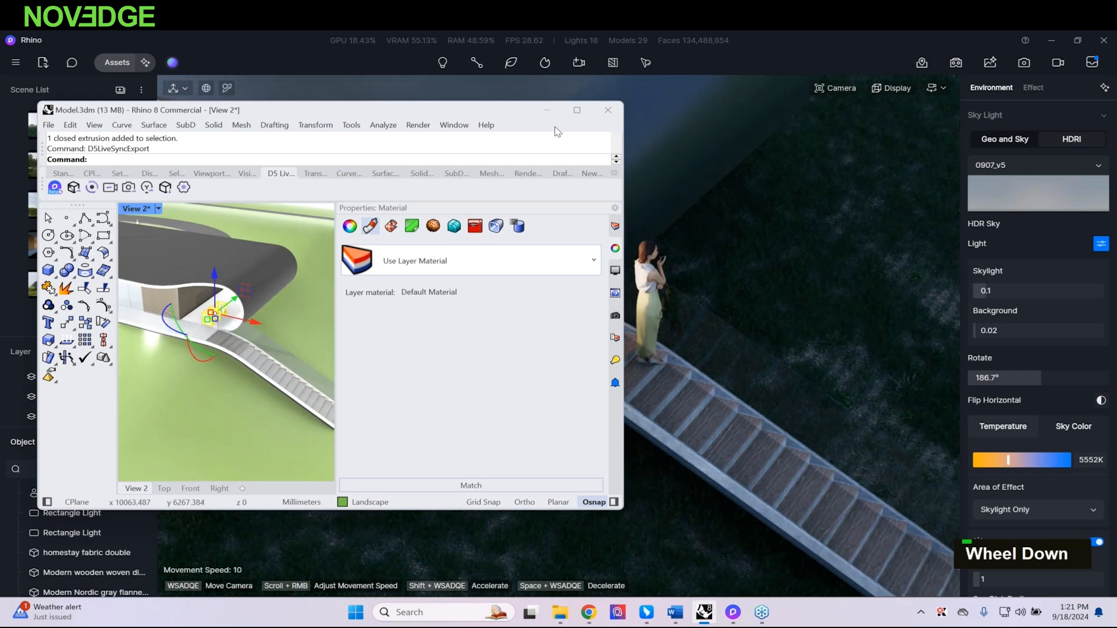
pyautogui.click(547, 110)
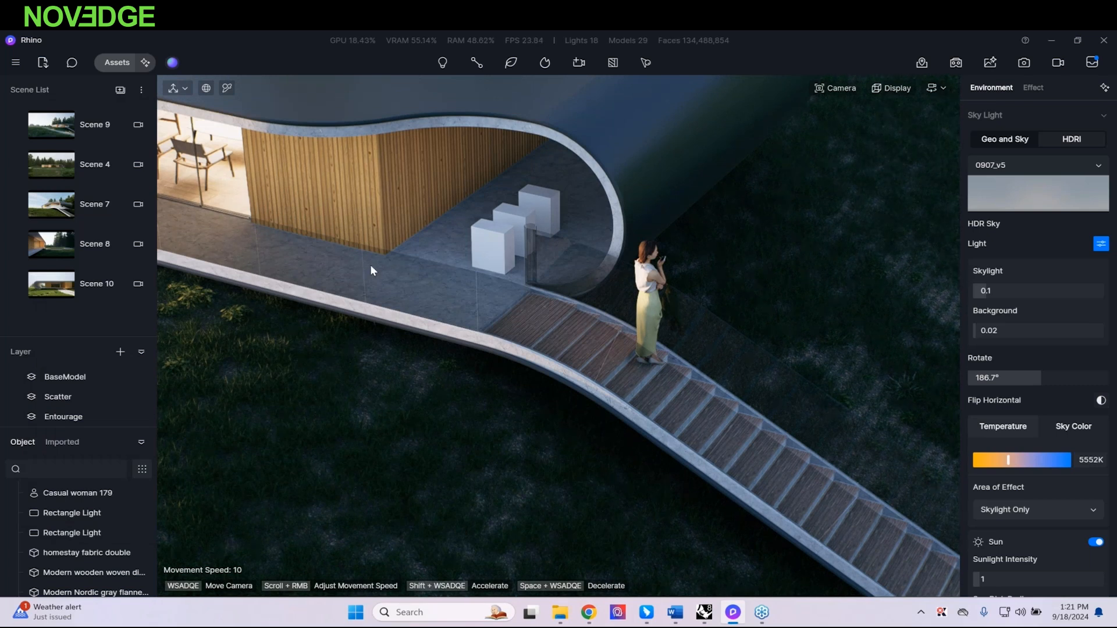
# Step: Load Scene 9 and upload Architectural Visualization Exterior Rendering.jpg as the AI Atmosphere Match reference image
pyautogui.click(96, 140)
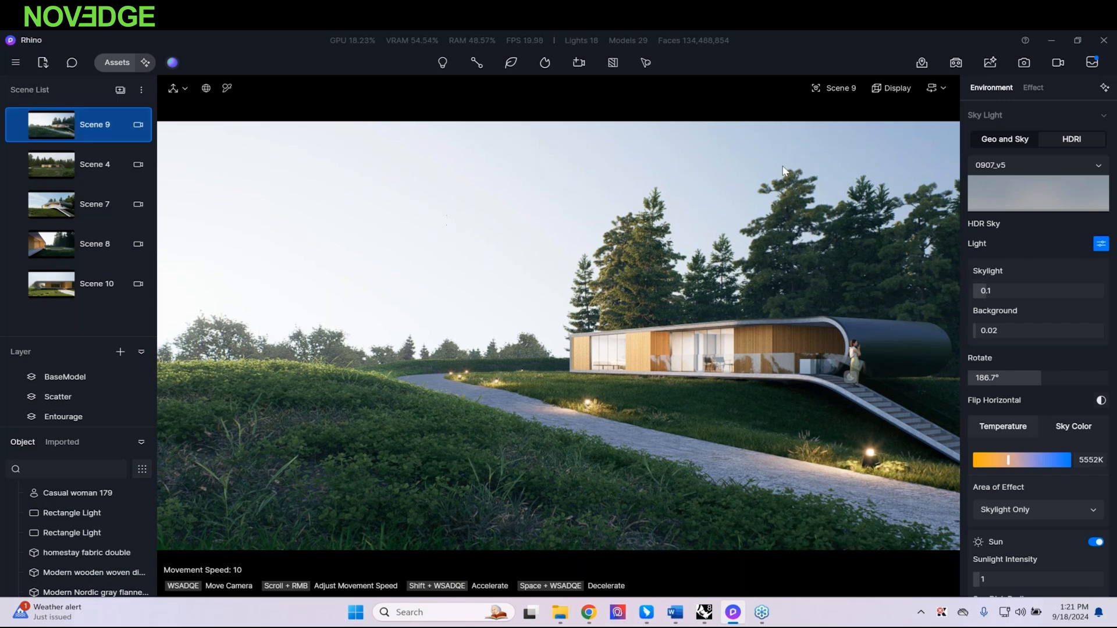
pyautogui.click(1105, 87)
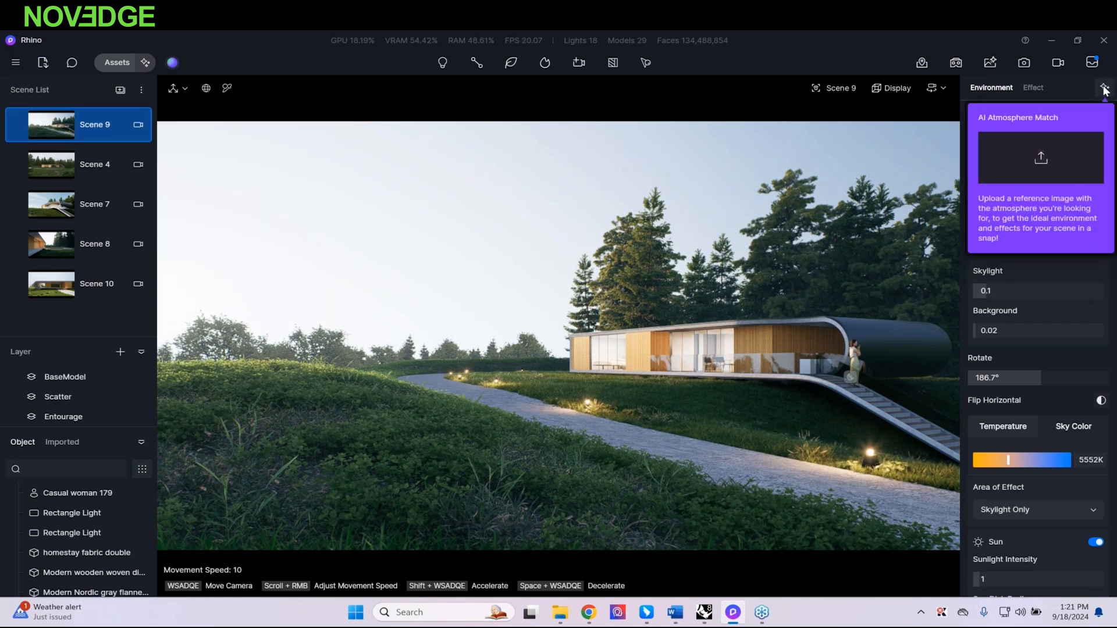
pyautogui.click(1105, 88)
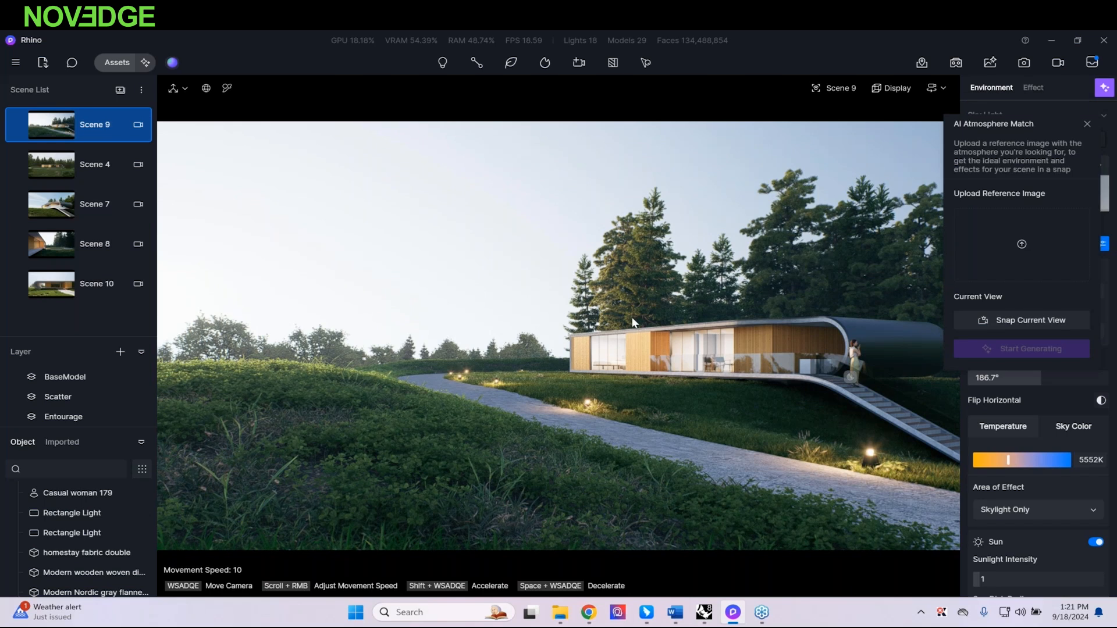
pyautogui.click(1022, 244)
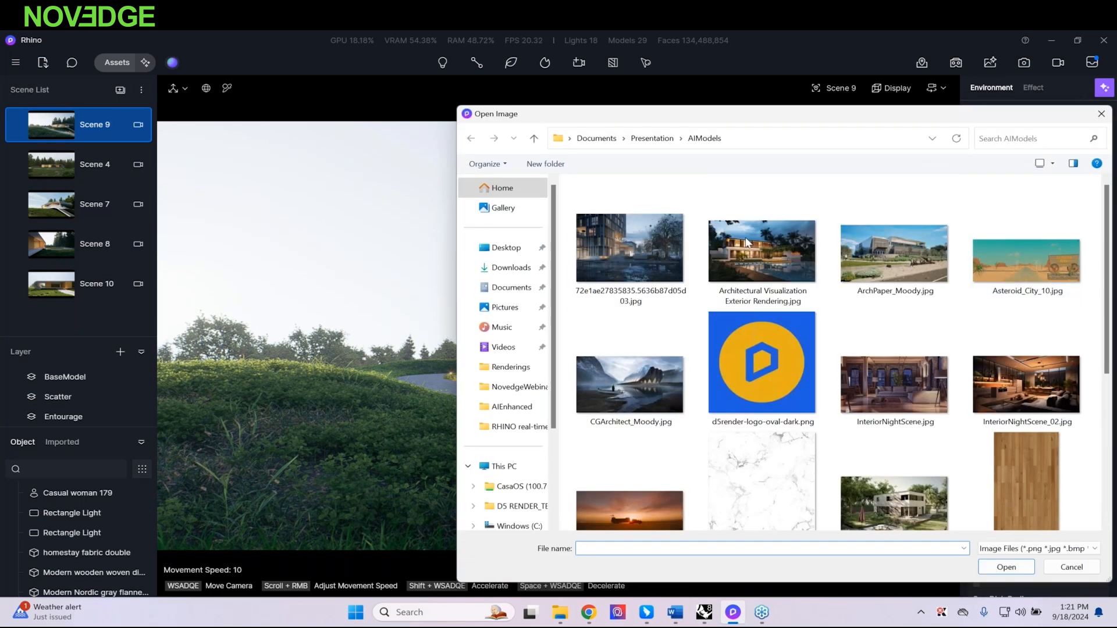
pyautogui.click(737, 252)
pyautogui.doubleClick(737, 251)
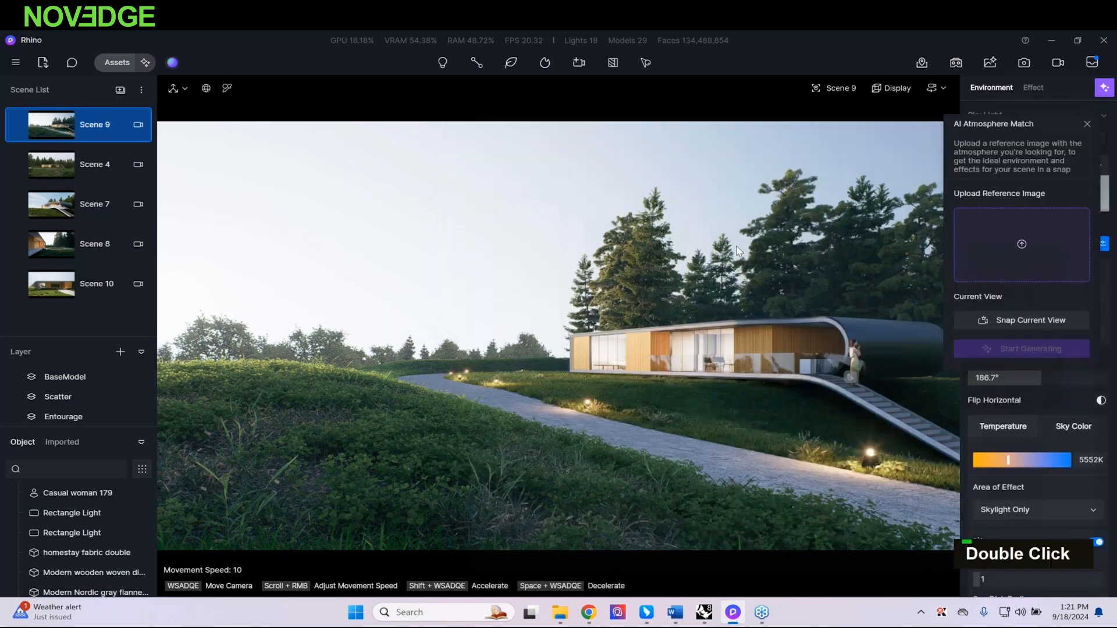
# Step: Snap the current view, generate the AI atmosphere from the reference image, and apply it to the scene
pyautogui.click(1039, 319)
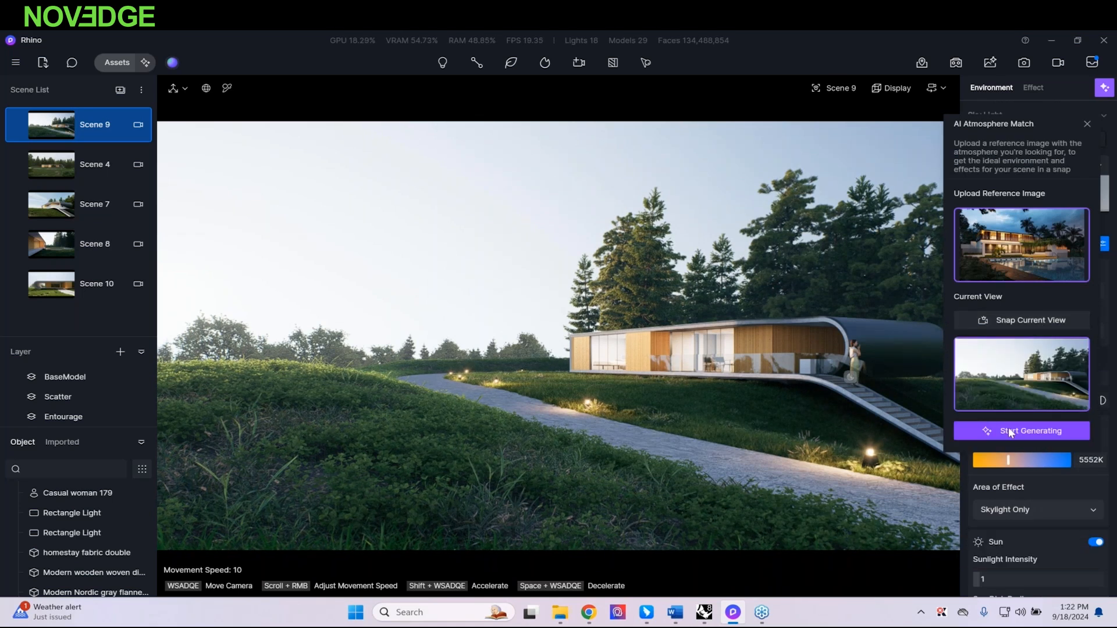
pyautogui.click(989, 431)
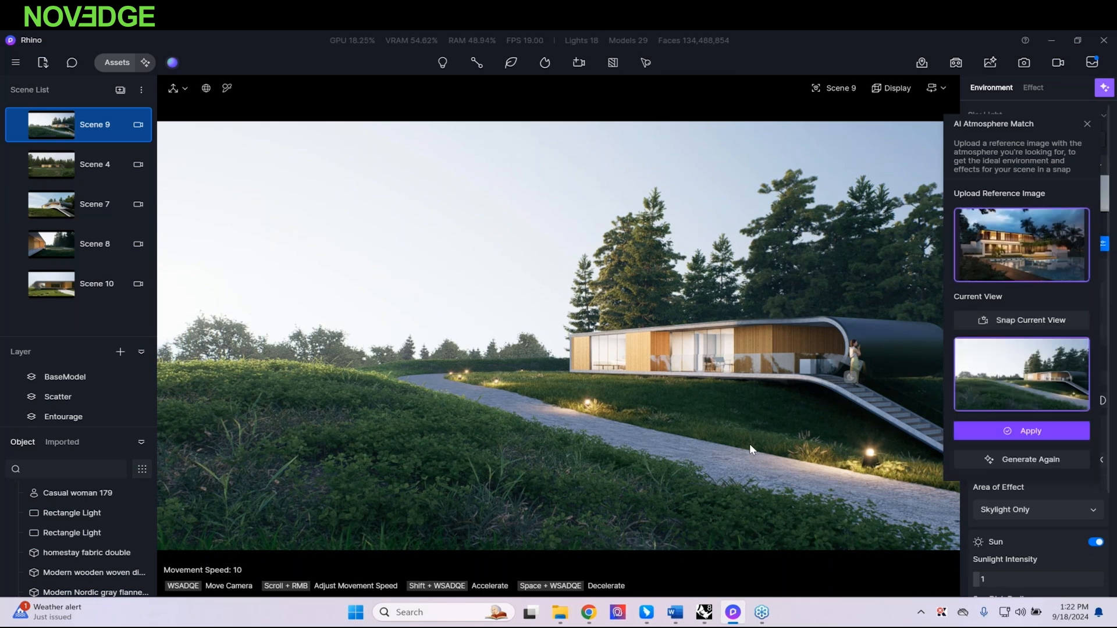
pyautogui.click(1042, 437)
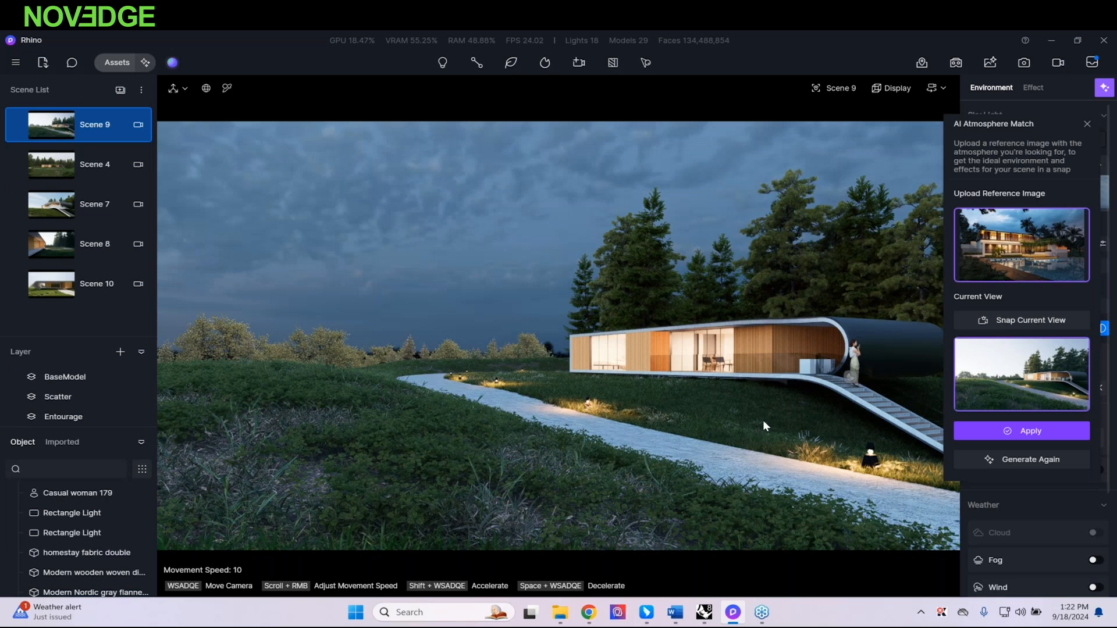
pyautogui.click(1086, 124)
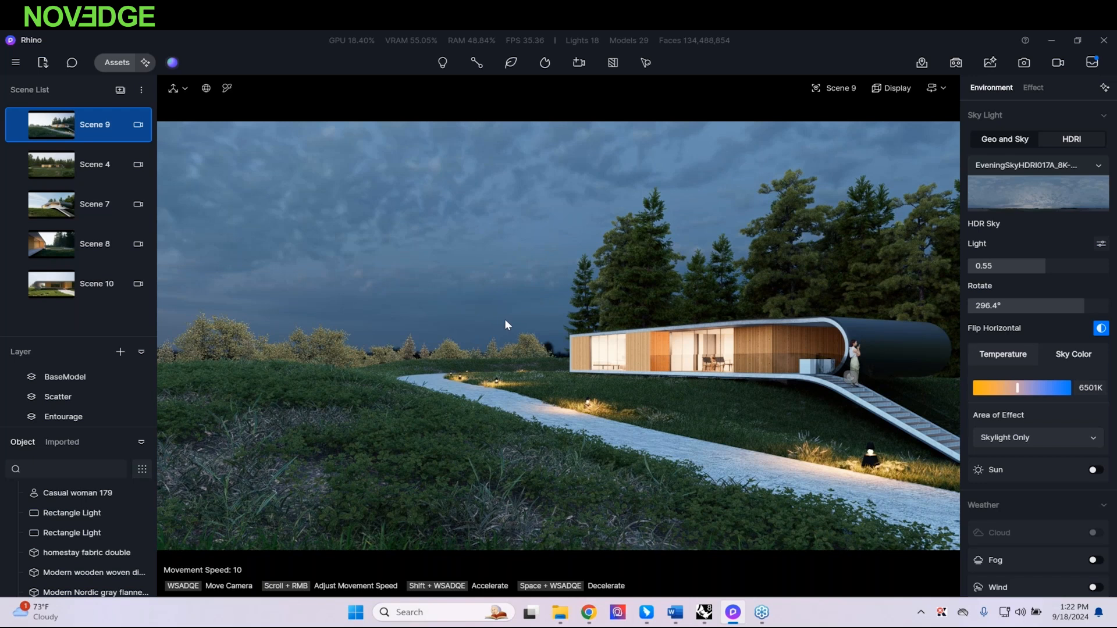
# Step: Set white balance to 4438, exposure to -0.04 and LUT intensity to 0.47, and save the evening view as a new scene
pyautogui.click(1029, 87)
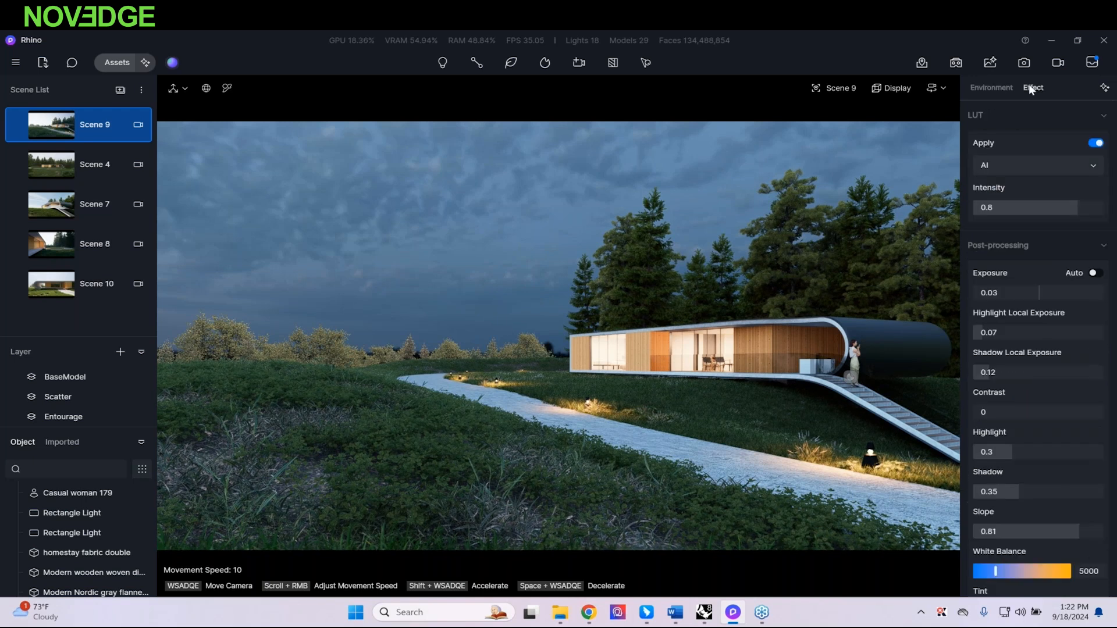
pyautogui.moveTo(996, 572); pyautogui.dragTo(990, 571)
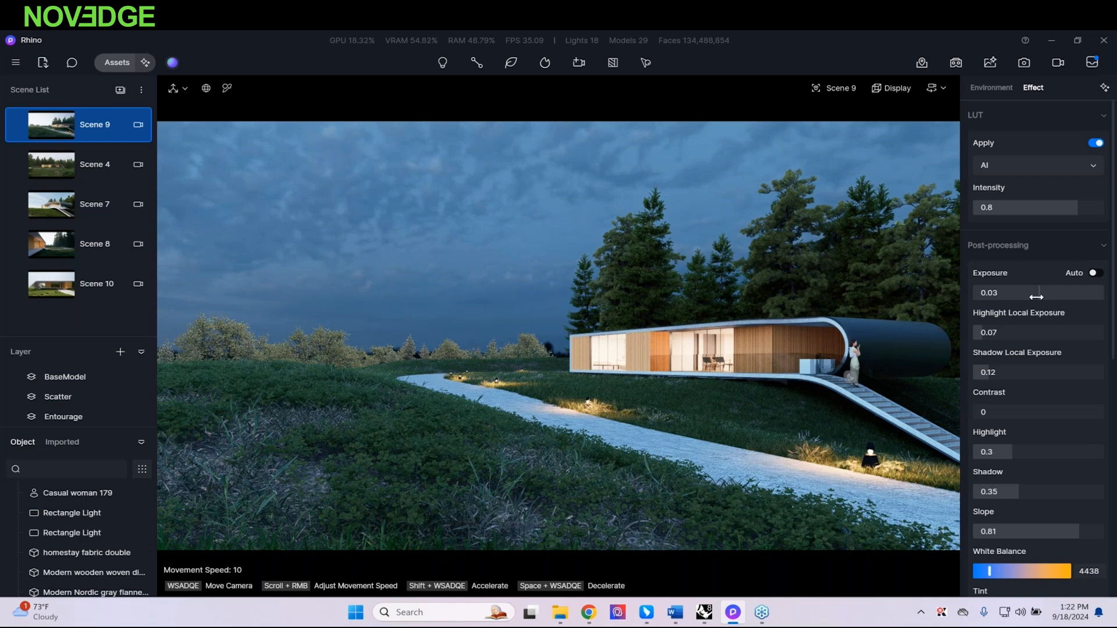
pyautogui.moveTo(1035, 297); pyautogui.dragTo(1033, 296)
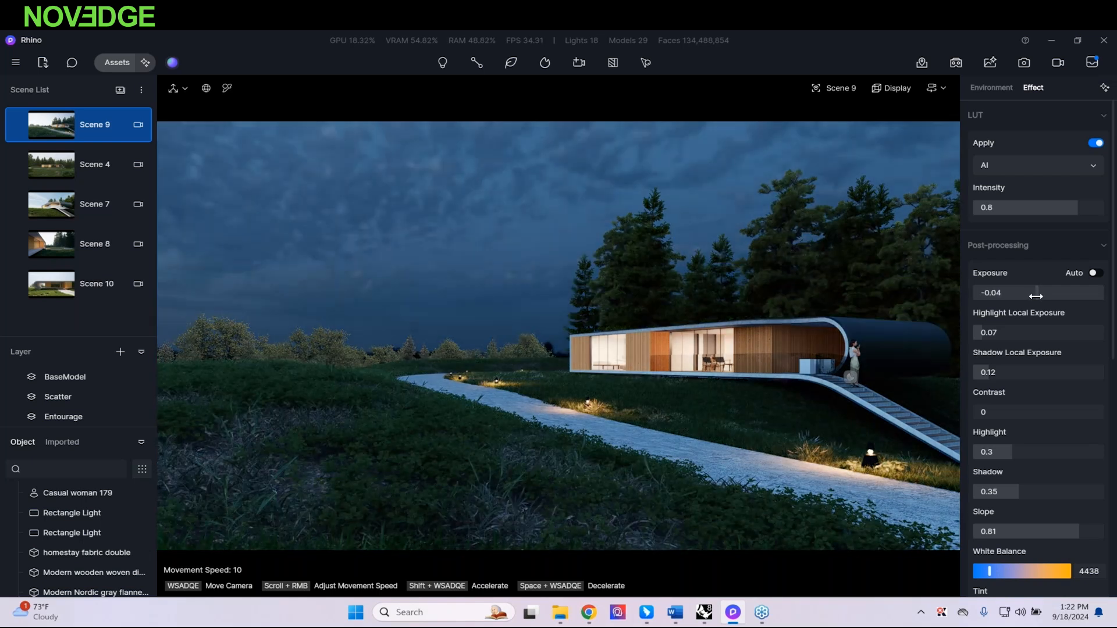
pyautogui.click(1037, 209)
pyautogui.moveTo(1037, 211); pyautogui.dragTo(1034, 211)
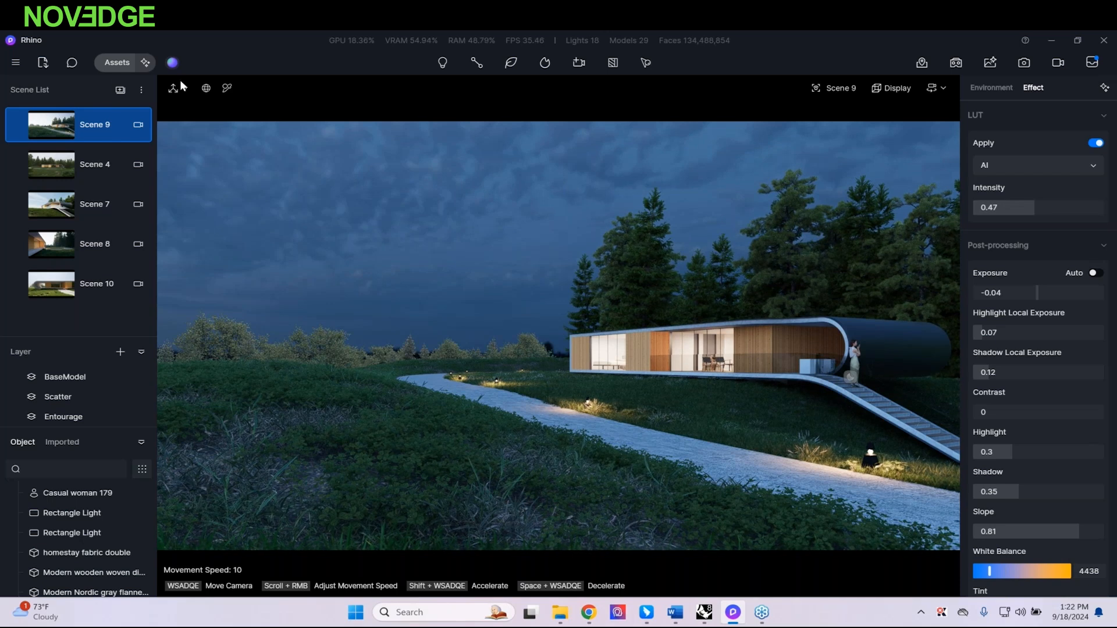
pyautogui.click(121, 91)
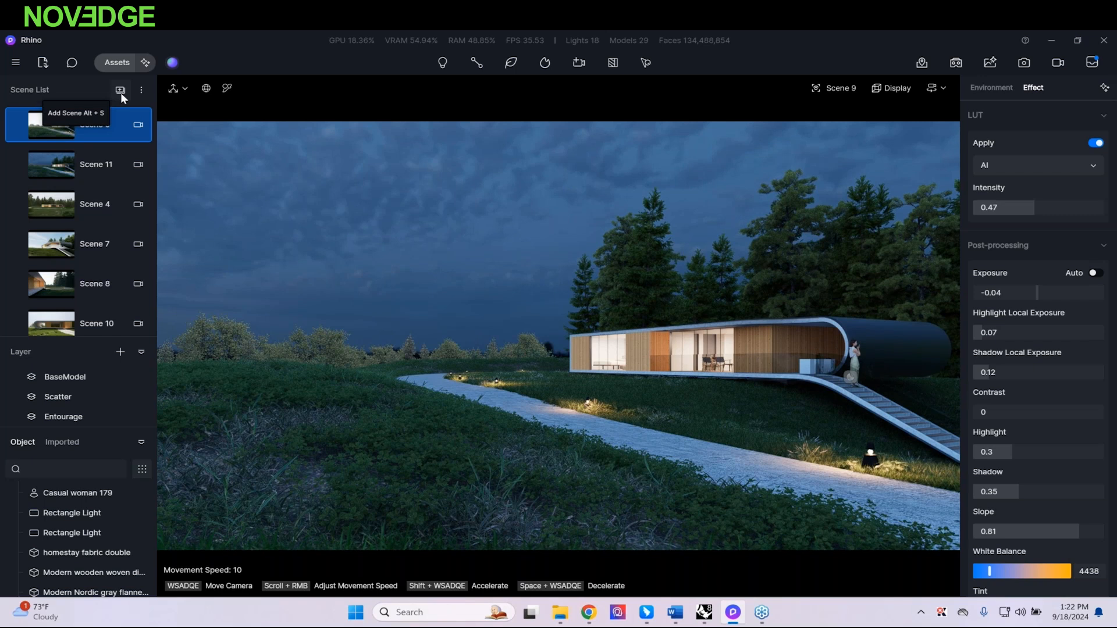
# Step: Start creating a preset from the newly added evening scene and cancel saving it, keeping the Studio preset library open
pyautogui.rightClick(93, 165)
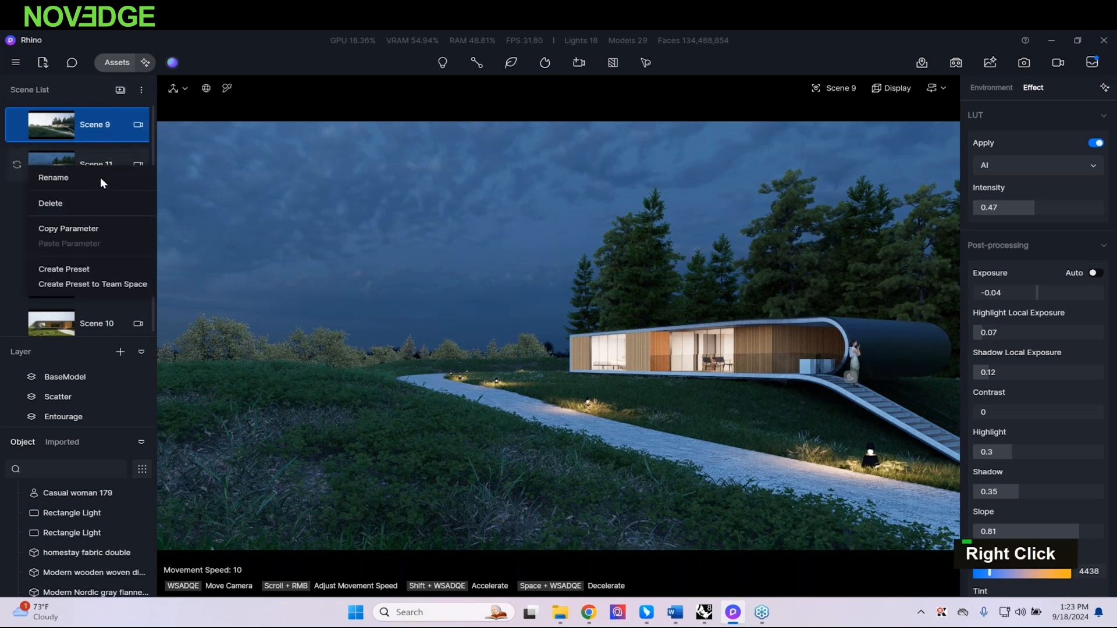
pyautogui.click(76, 270)
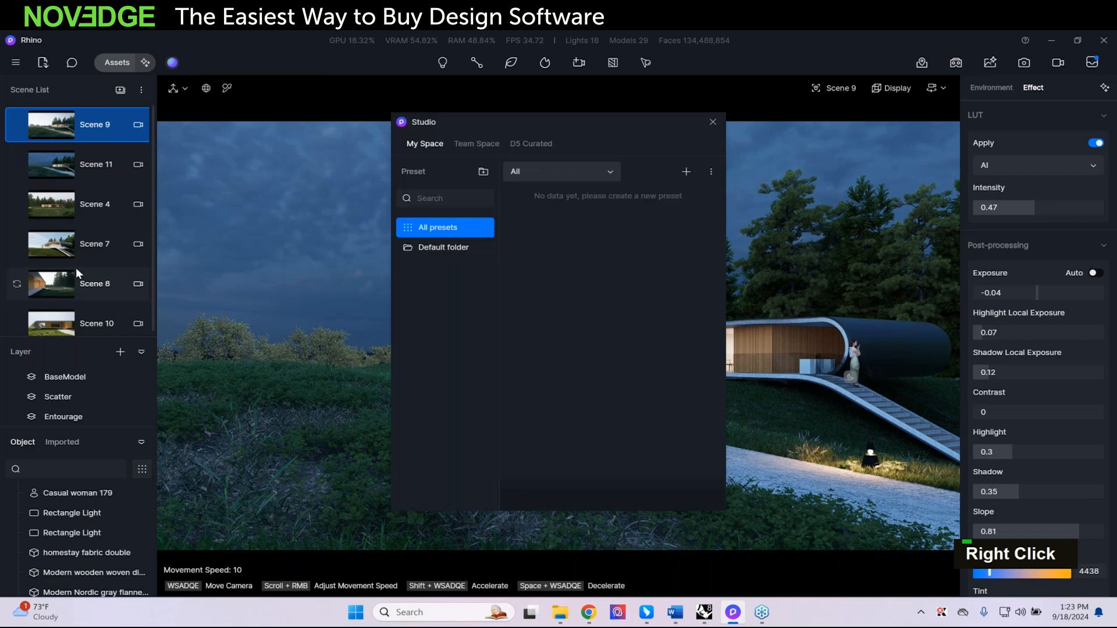
pyautogui.click(503, 299)
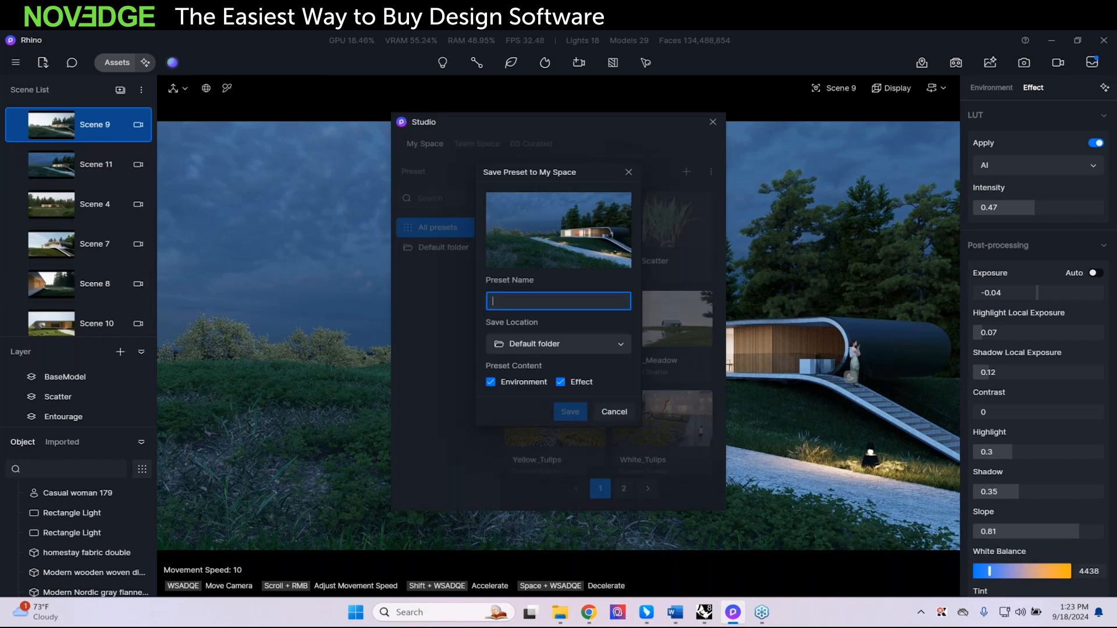
pyautogui.click(628, 173)
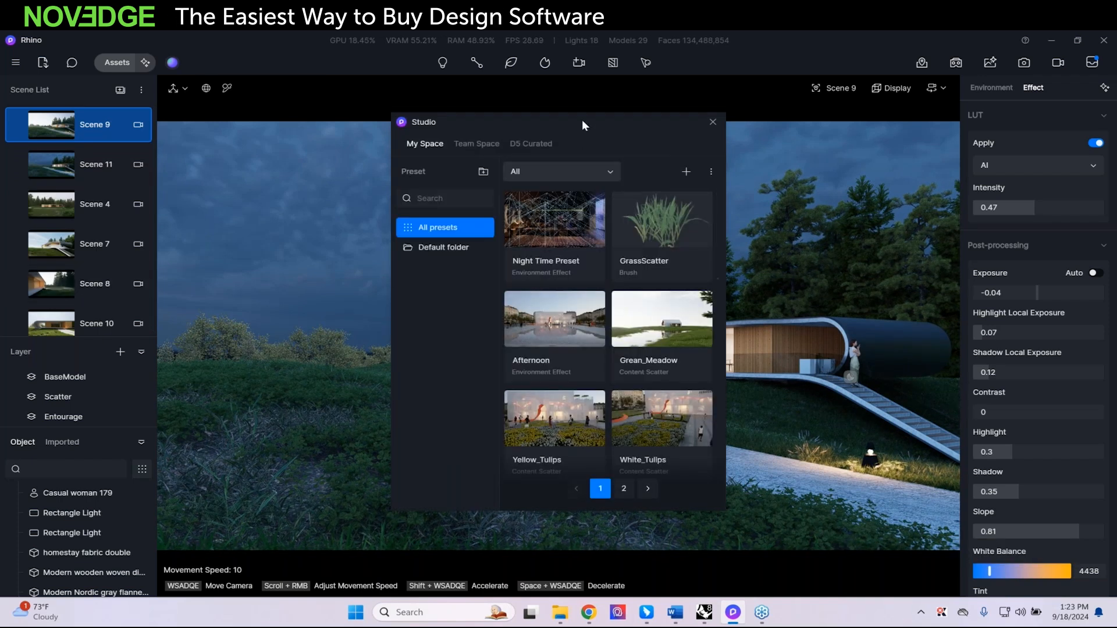
# Step: Browse the My Space presets, apply the Afternoon environment preset, and try the Grean_Meadow scatter preset
pyautogui.moveTo(581, 123); pyautogui.dragTo(303, 118)
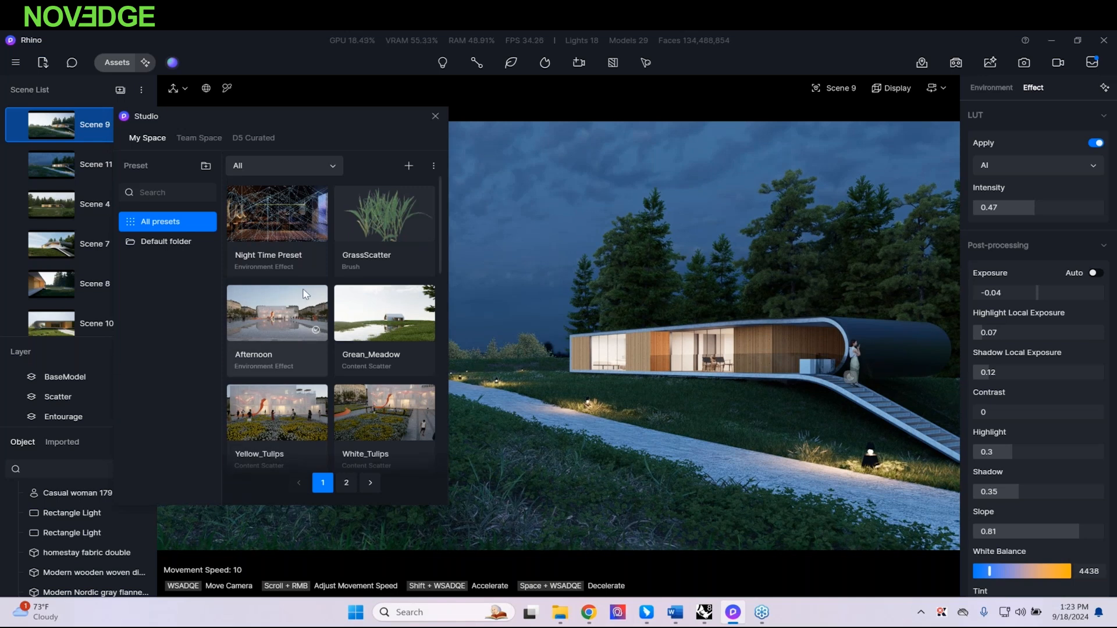
pyautogui.scroll(-10, 303, 294)
pyautogui.scroll(2, 301, 365)
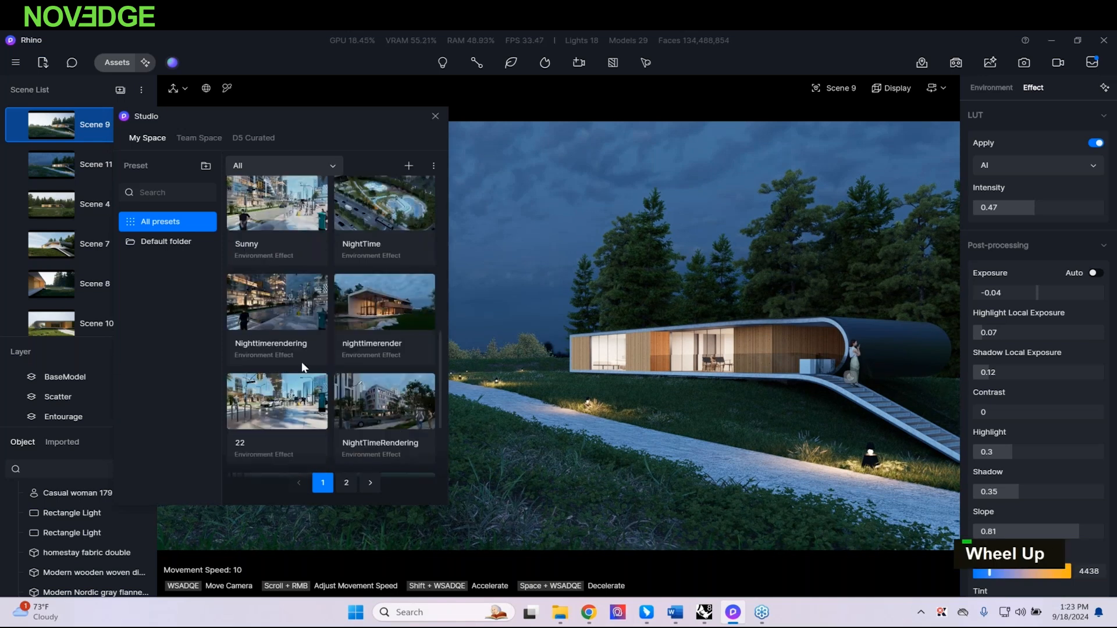
pyautogui.scroll(3, 301, 366)
pyautogui.doubleClick(299, 335)
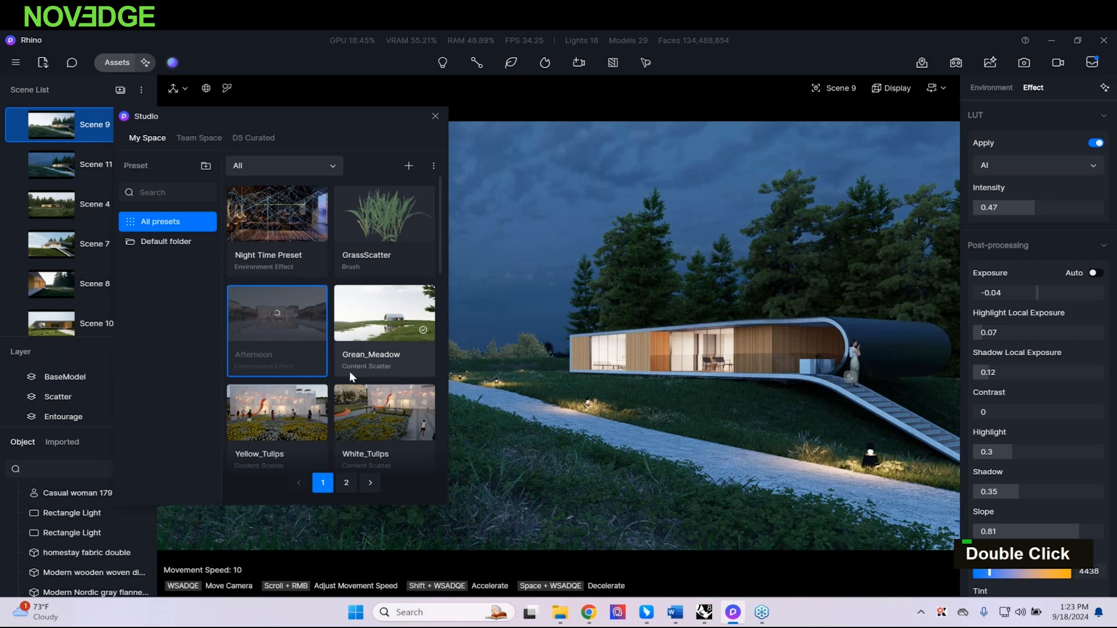
pyautogui.doubleClick(375, 326)
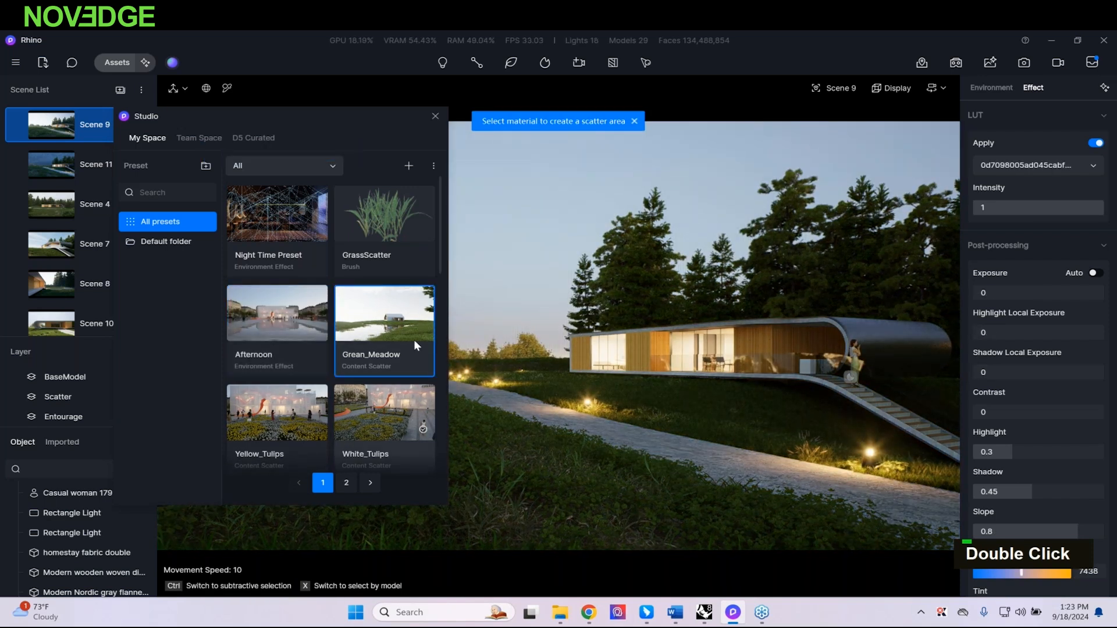
# Step: Apply the Wes Anderson preset and the ToonEffect preset to the house view to compare their looks
pyautogui.scroll(-1, 310, 364)
pyautogui.scroll(-15, 310, 364)
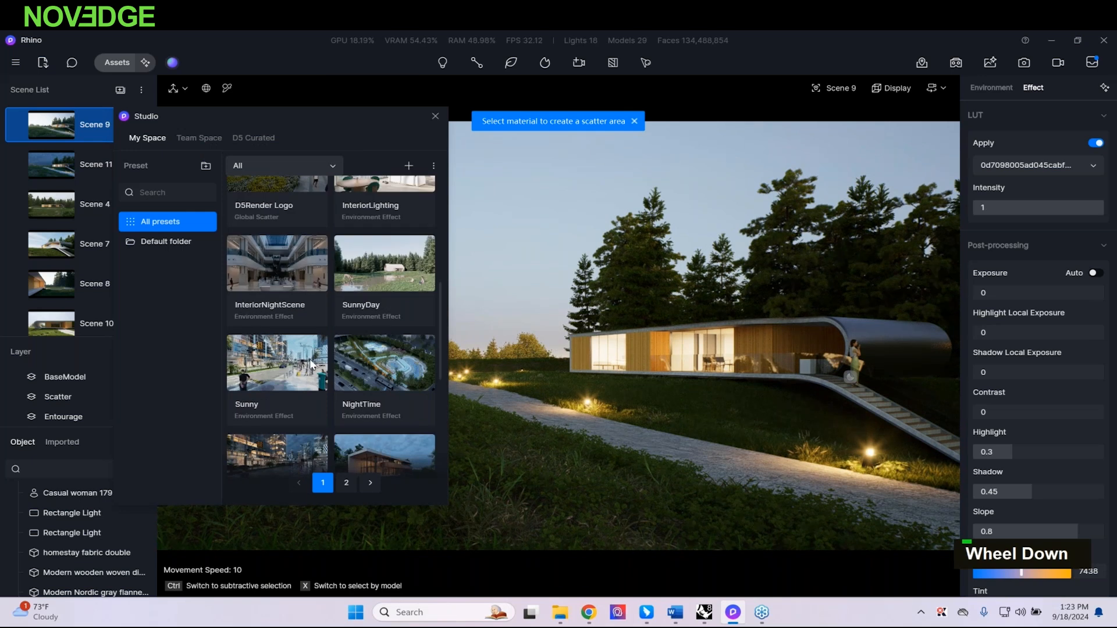
pyautogui.scroll(-5, 388, 354)
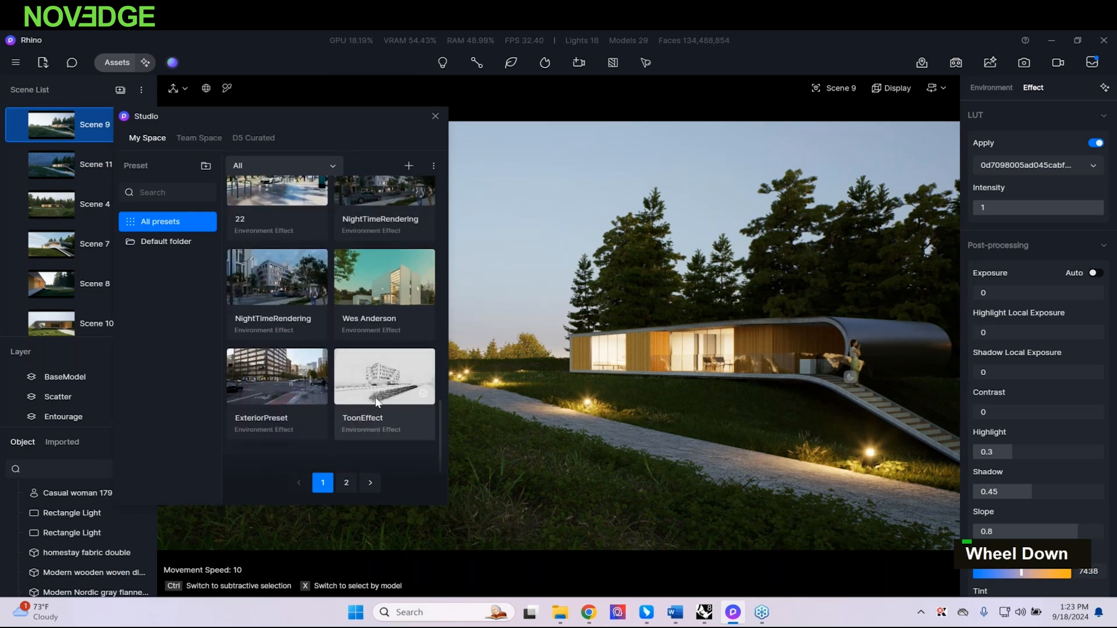
pyautogui.doubleClick(386, 295)
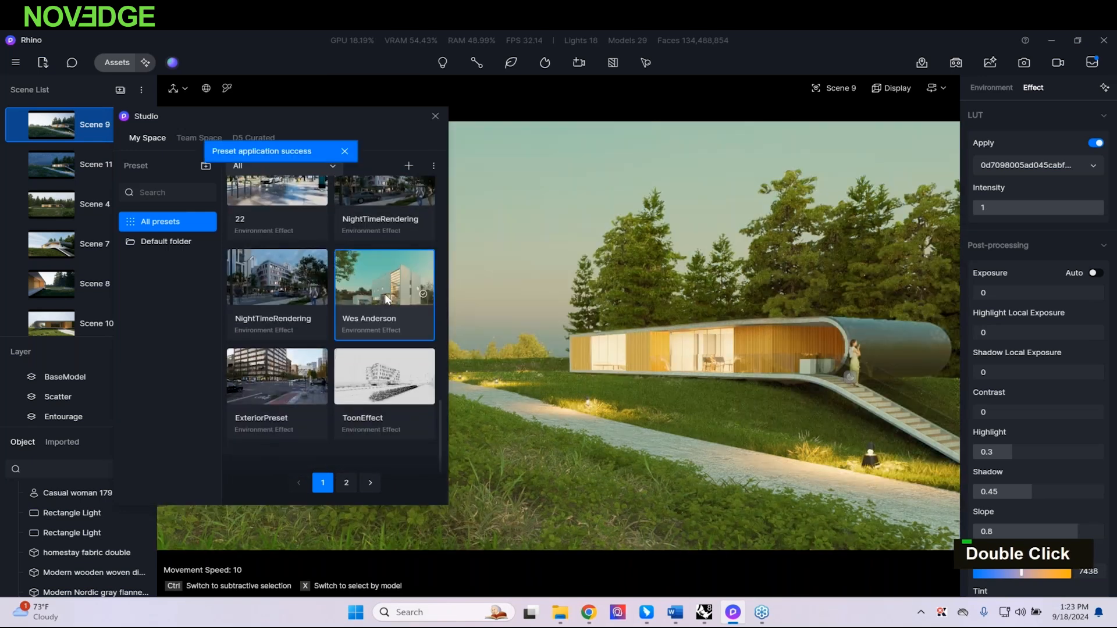
pyautogui.doubleClick(375, 374)
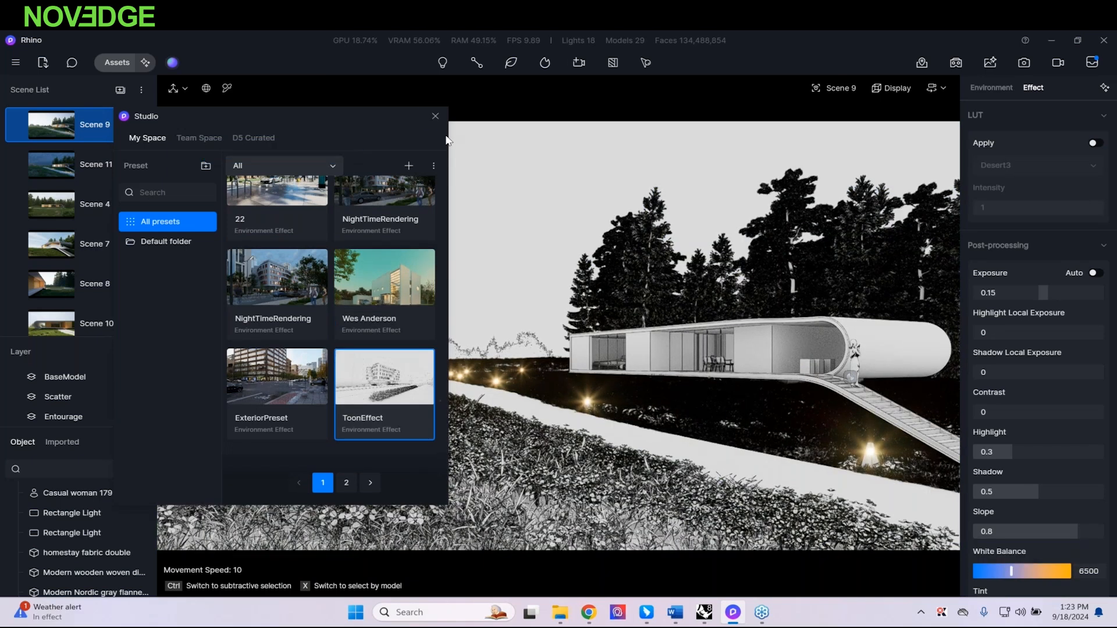
# Step: Close the preset library and restore the saved look of Scene 9
pyautogui.click(436, 117)
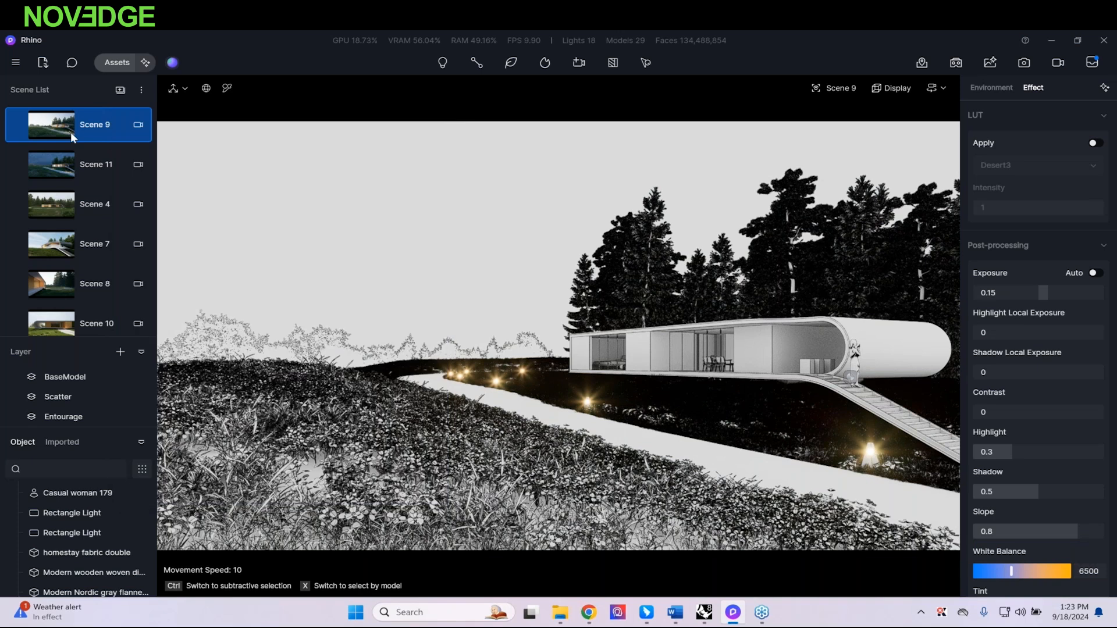
pyautogui.click(64, 129)
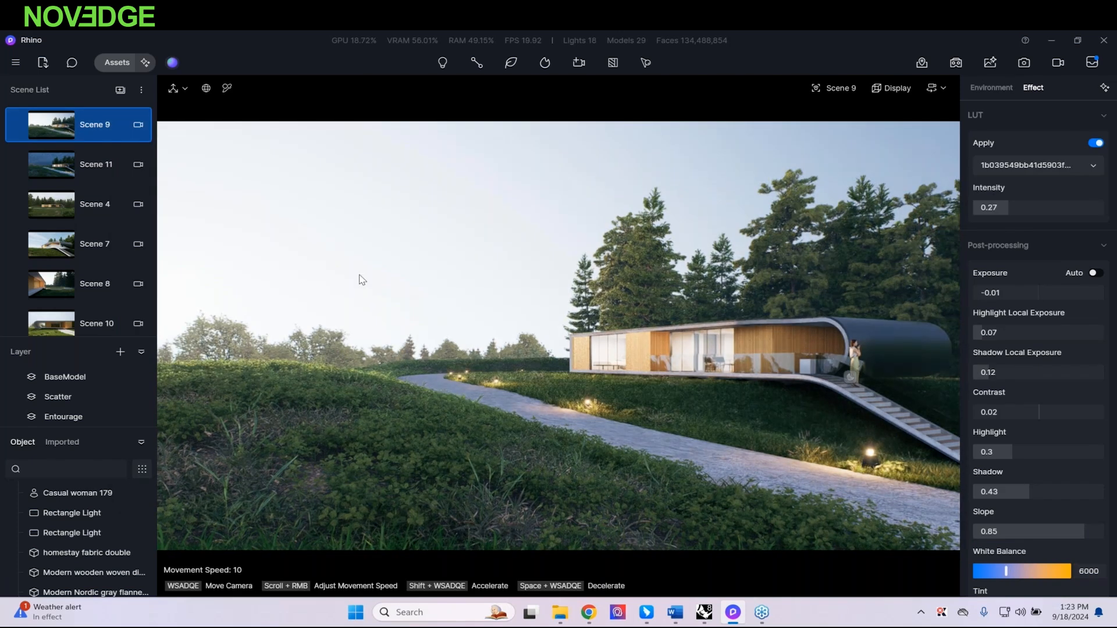
# Step: Search the online models for "cloud" and place the Cloud Shaped Stool on the lawn in front of the house
pyautogui.moveTo(527, 395); pyautogui.dragTo(525, 470, button='right')
pyautogui.press('w')
pyautogui.press('w')
pyautogui.press('w')
pyautogui.press('w')
pyautogui.press('w')
pyautogui.press('w')
pyautogui.press('w')
pyautogui.press('w')
pyautogui.press('w')
pyautogui.press('w')
pyautogui.press('w')
pyautogui.press('w')
pyautogui.press('w')
pyautogui.press('w')
pyautogui.press('w')
pyautogui.press('w')
pyautogui.press('w')
pyautogui.press('w')
pyautogui.press('w')
pyautogui.press('w')
pyautogui.press('w')
pyautogui.press('w')
pyautogui.press('w')
pyautogui.press('w')
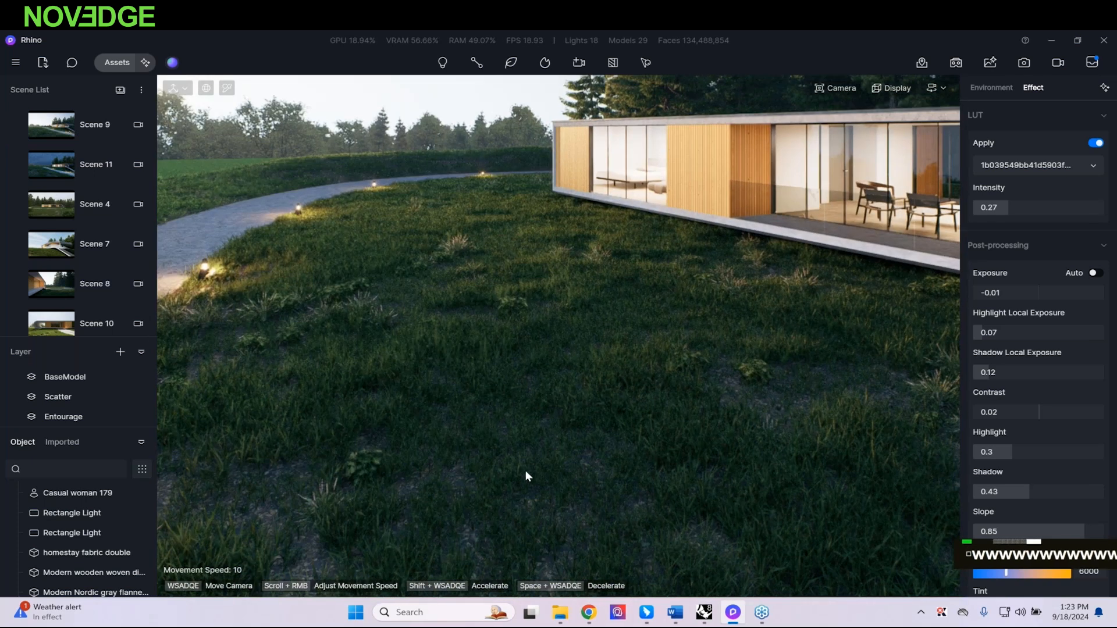
pyautogui.click(117, 63)
pyautogui.moveTo(201, 157); pyautogui.dragTo(554, 88)
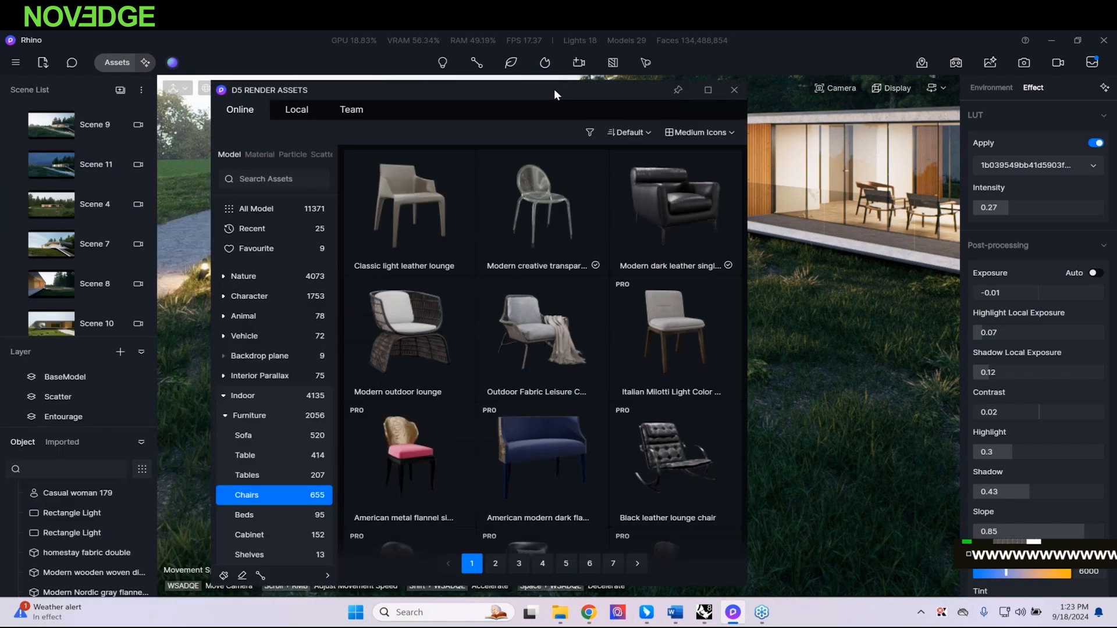
pyautogui.click(285, 247)
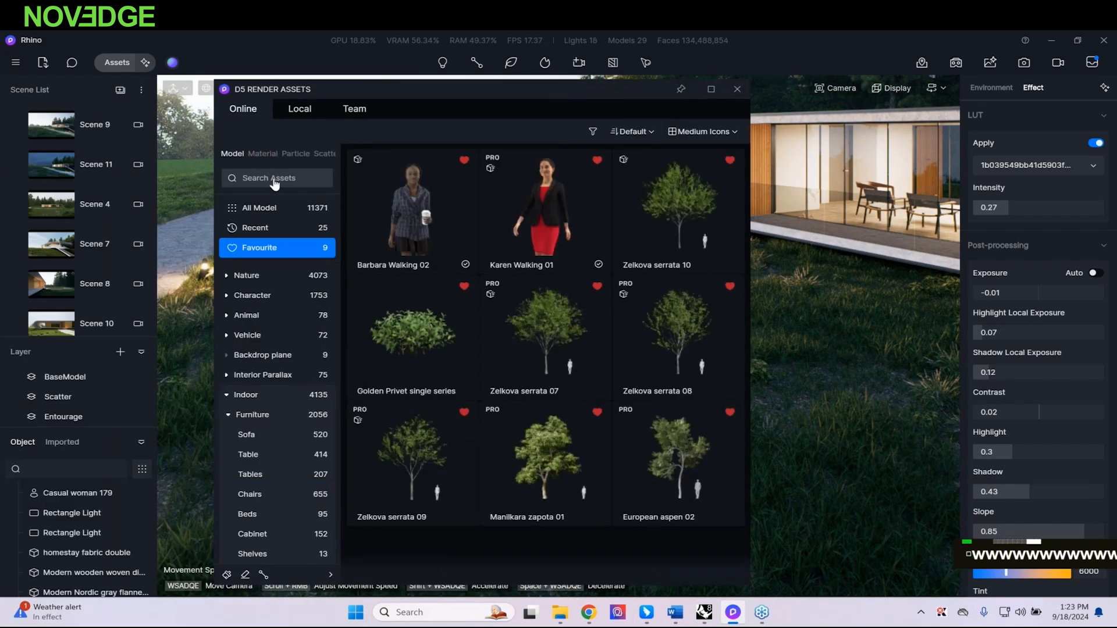
pyautogui.click(273, 180)
pyautogui.write('cloud')
pyautogui.press('Return')
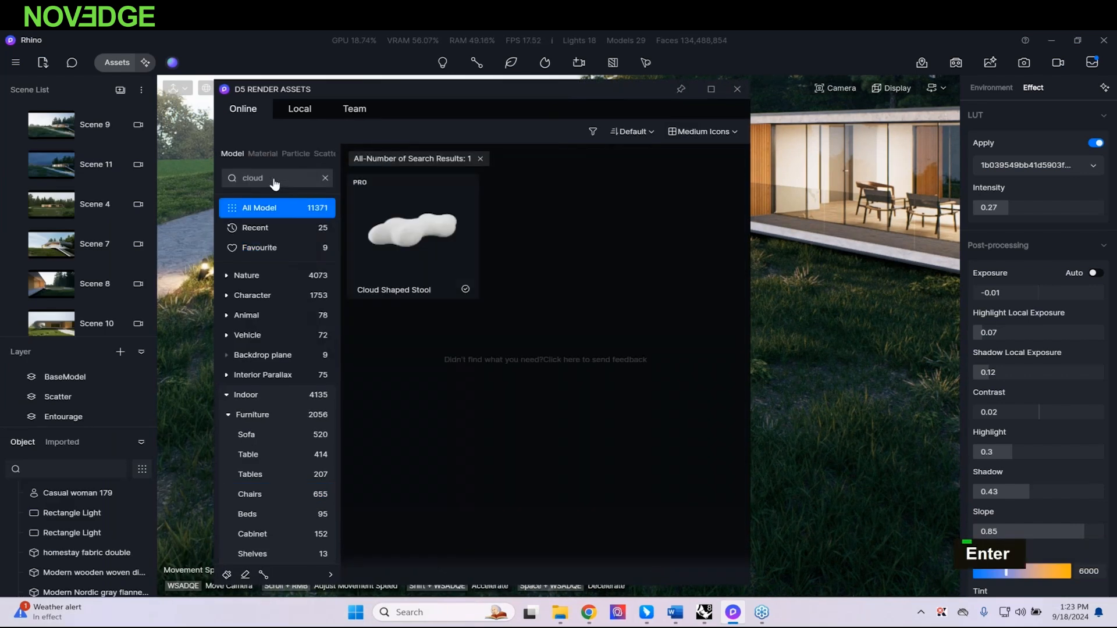
pyautogui.moveTo(517, 106); pyautogui.dragTo(200, 281)
pyautogui.click(574, 309)
pyautogui.rightClick(574, 309)
pyautogui.click(556, 305)
# Step: Save a new scene focused on the cloud stool and scale the stool up uniformly to about 1539 × 3426 × 630
pyautogui.press('z')
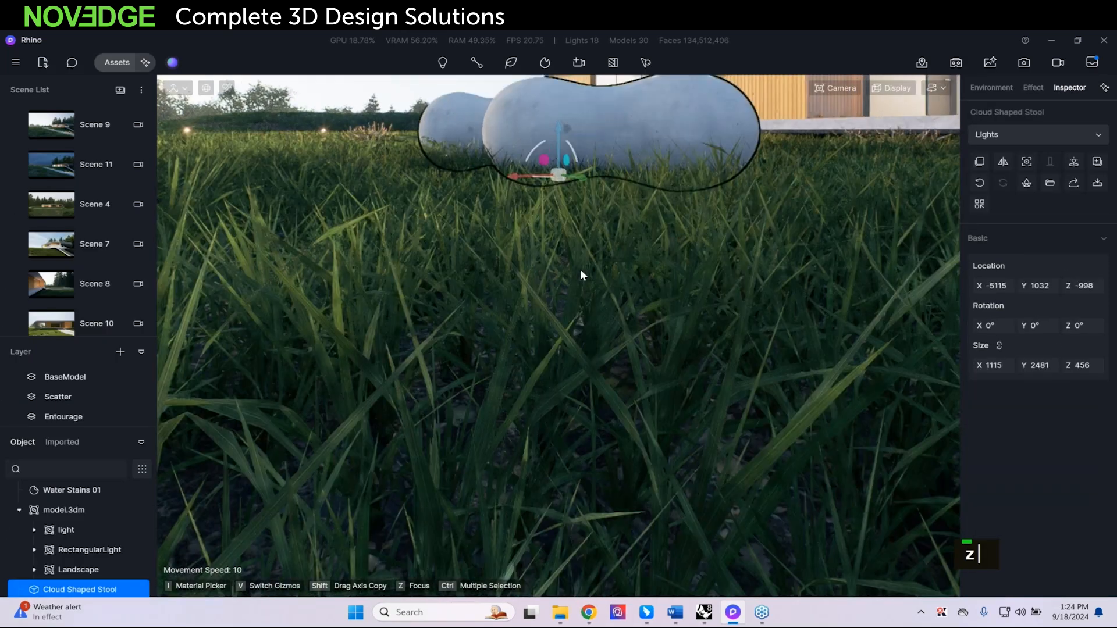
pyautogui.press('q')
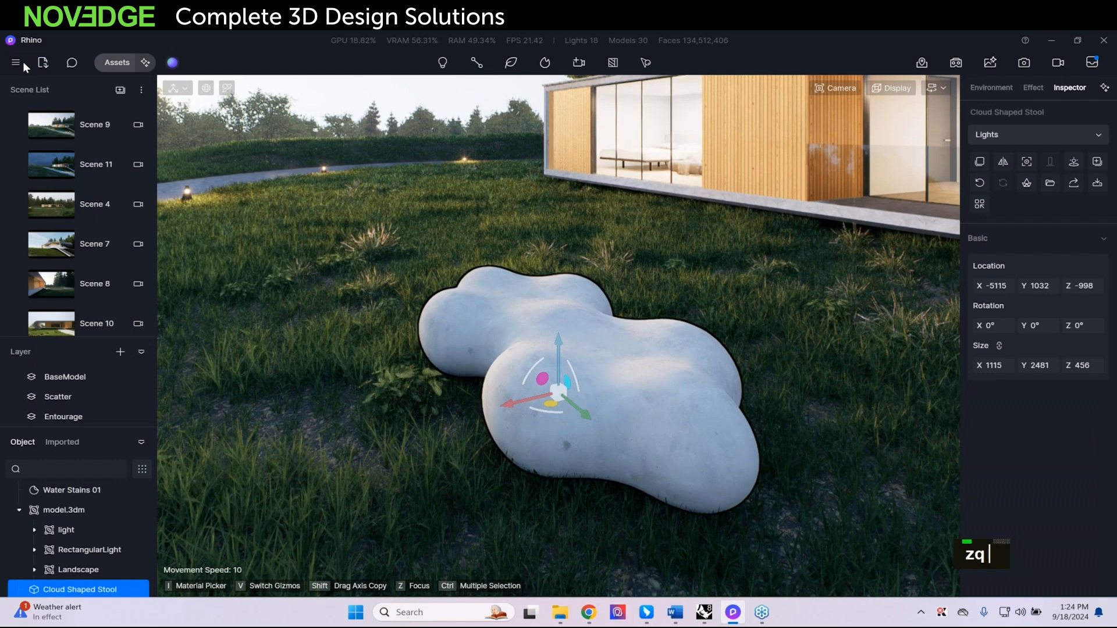
pyautogui.scroll(-1, 88, 233)
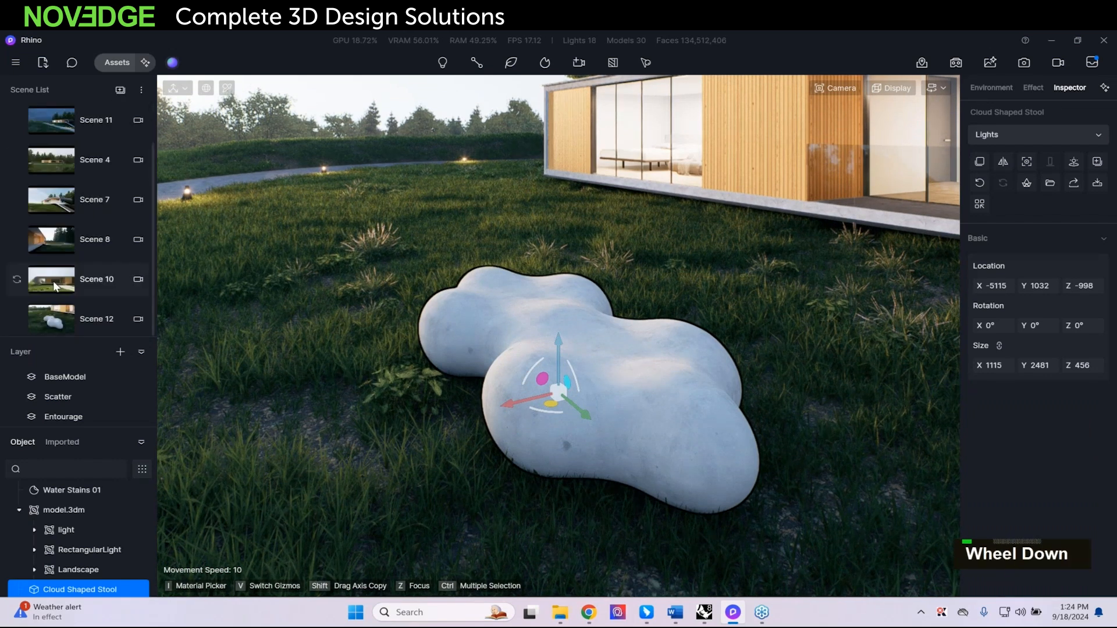
pyautogui.press('v')
pyautogui.moveTo(571, 337); pyautogui.dragTo(579, 276)
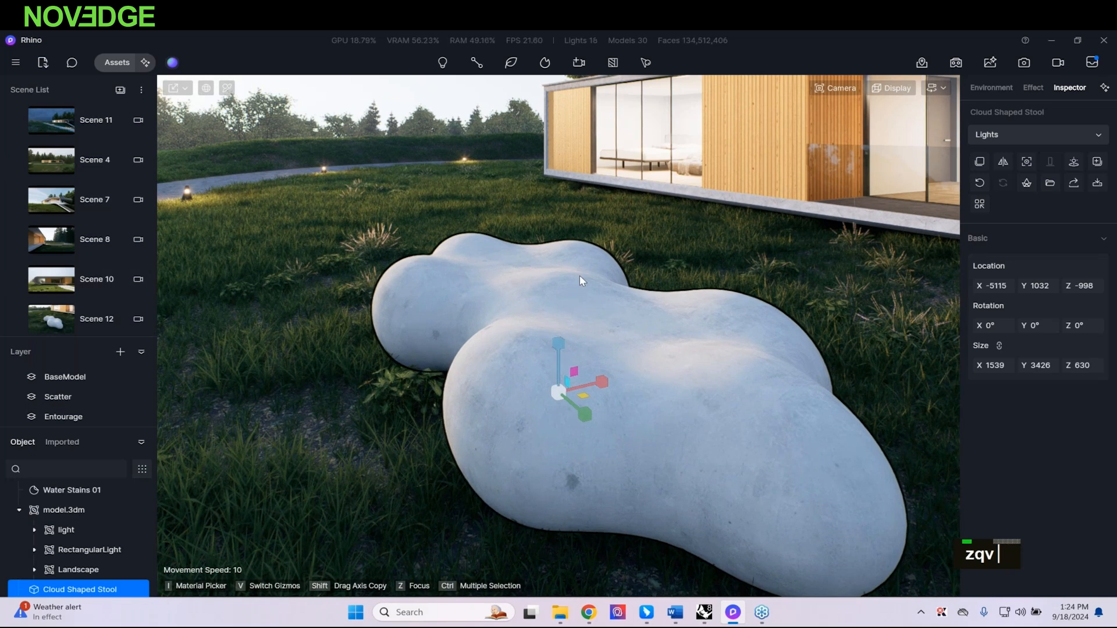
# Step: Pick the cloud stool's material and remove its base color map and normal map
pyautogui.press('i')
pyautogui.click(608, 355)
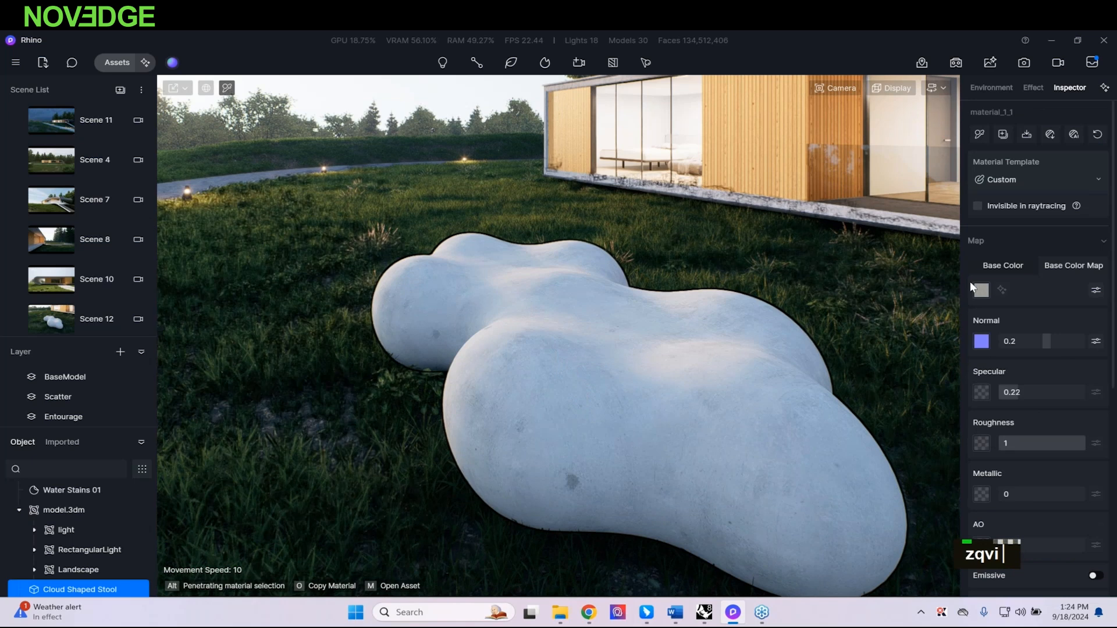
pyautogui.rightClick(980, 290)
pyautogui.click(1013, 419)
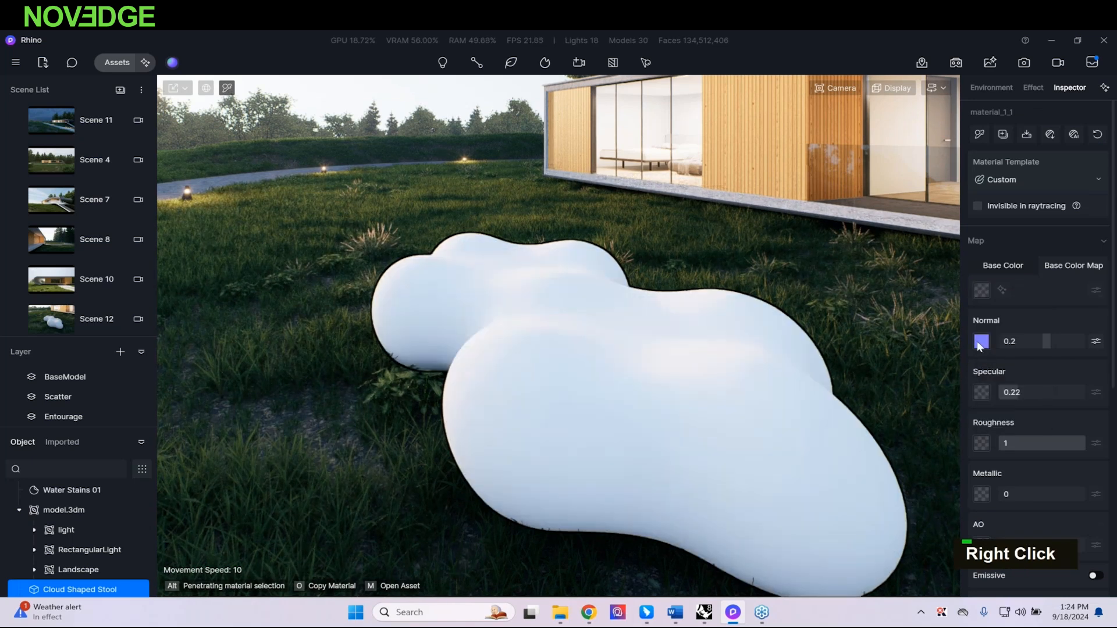
pyautogui.rightClick(983, 343)
pyautogui.click(1010, 463)
pyautogui.scroll(-2, 1008, 419)
pyautogui.scroll(2, 1008, 417)
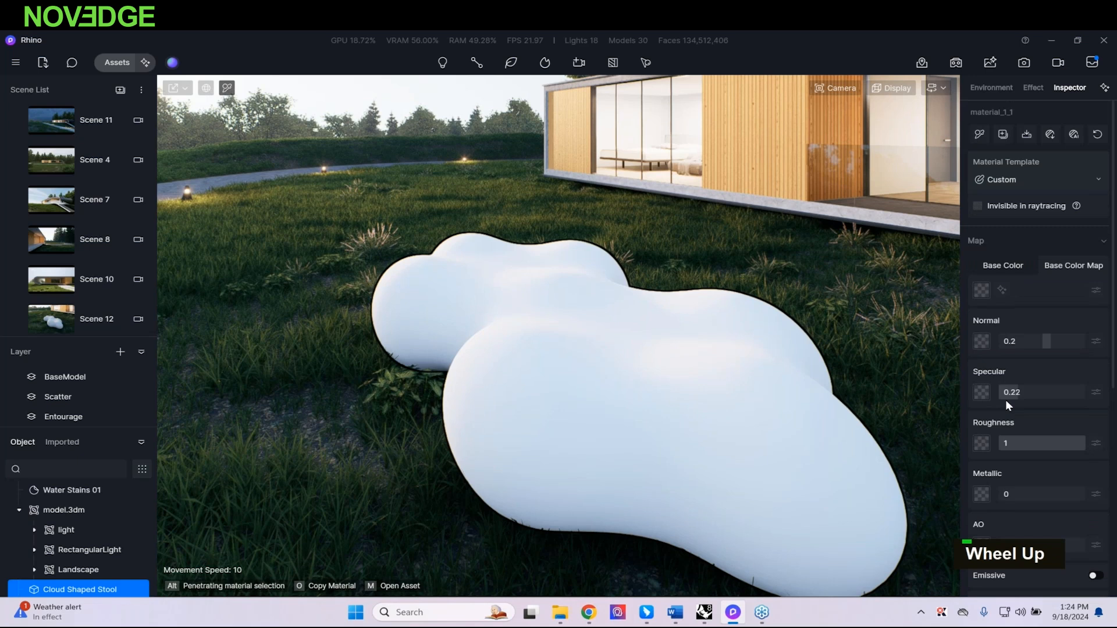
# Step: Load Super-White-Marble_Lo.jpeg as the base color map of the stool's material
pyautogui.click(986, 295)
pyautogui.scroll(-3, 407, 271)
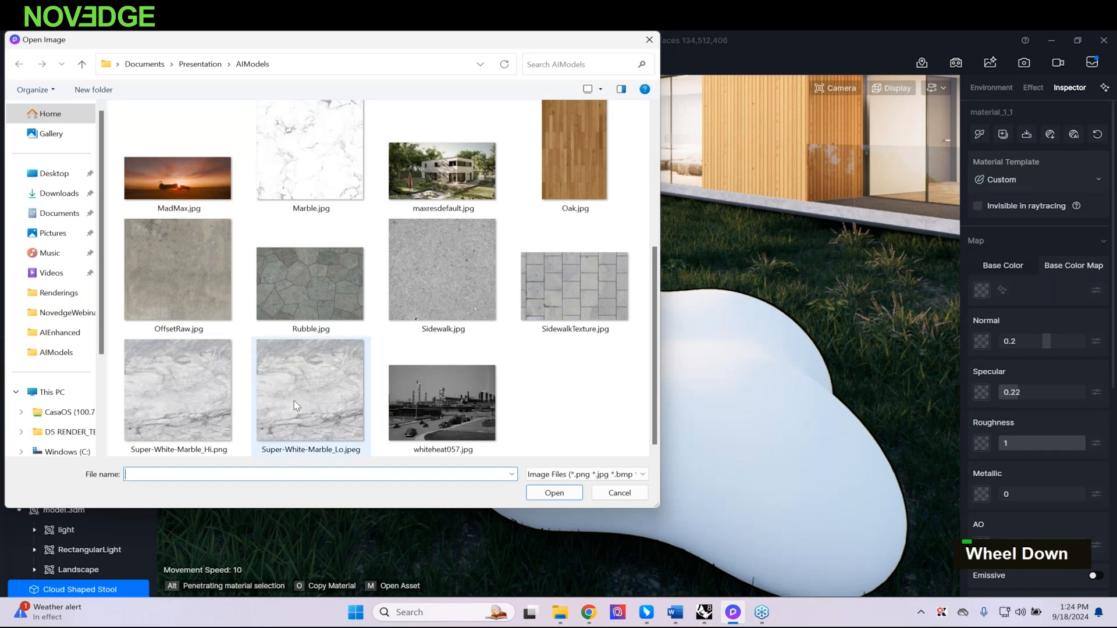
pyautogui.doubleClick(326, 371)
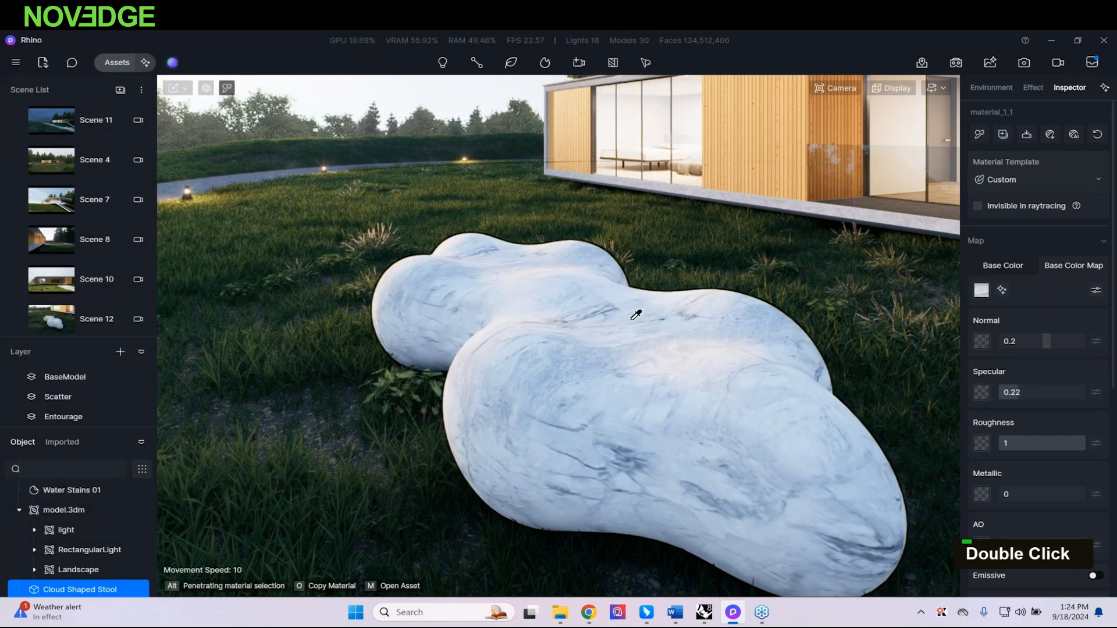
# Step: Generate a seamless version of the marble base color map with Make Seamless and accept the preview
pyautogui.press('w')
pyautogui.moveTo(586, 320); pyautogui.dragTo(628, 378, button='right')
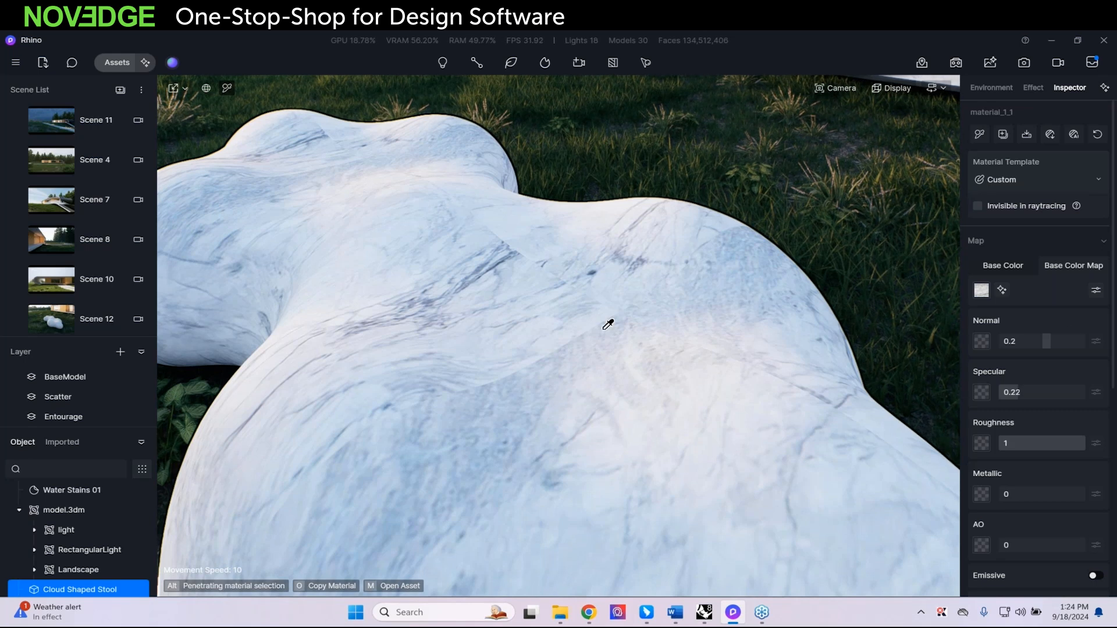
pyautogui.click(1002, 290)
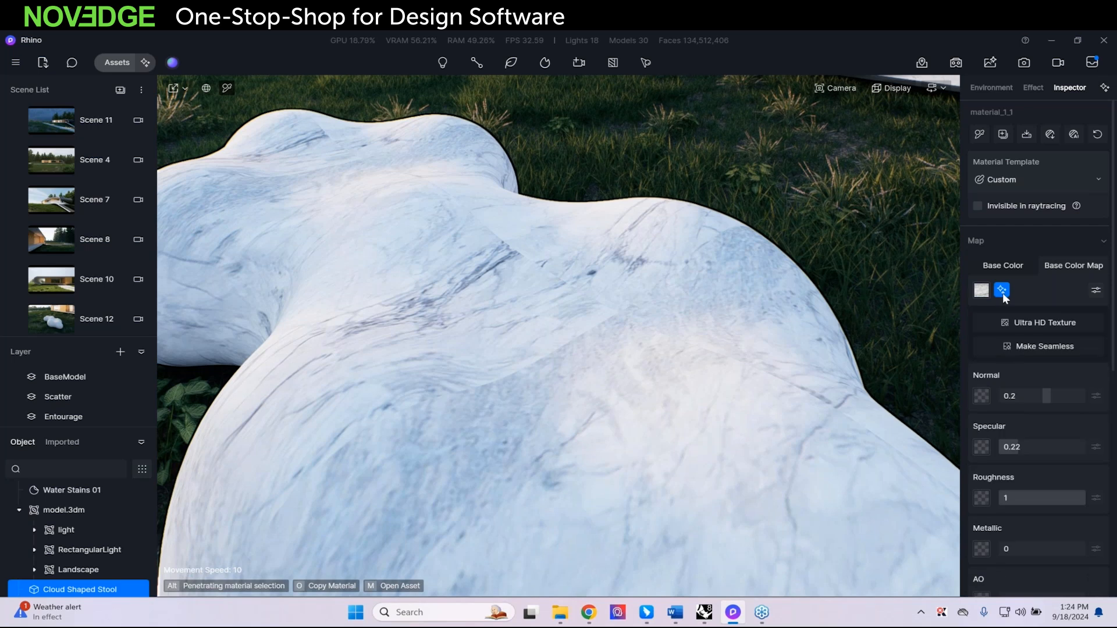
pyautogui.click(1037, 352)
pyautogui.click(983, 254)
pyautogui.click(1011, 440)
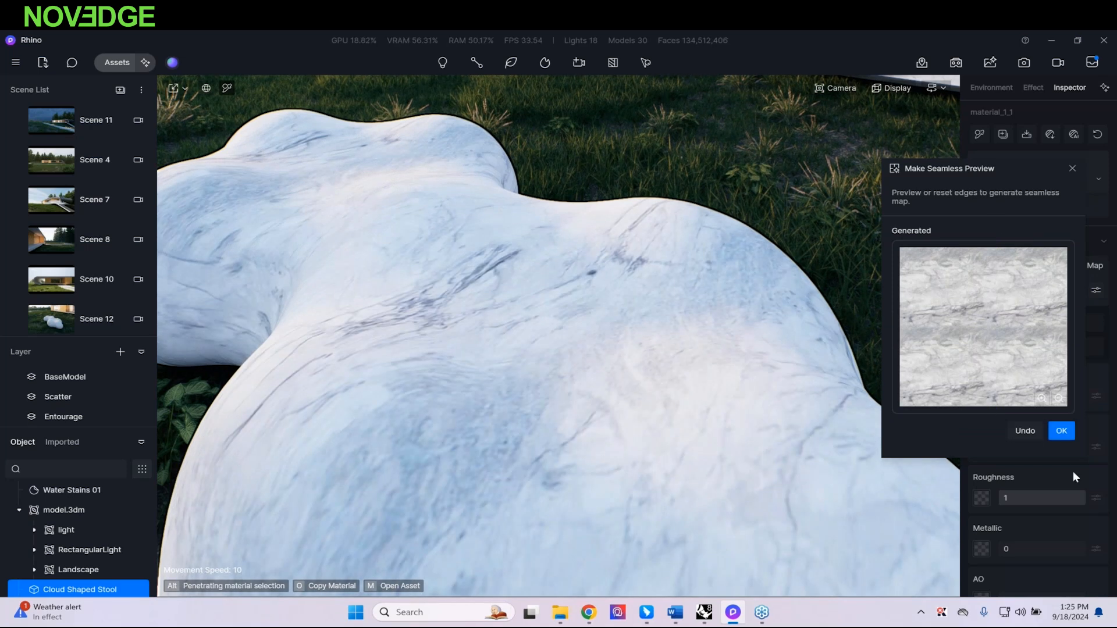
pyautogui.click(1066, 434)
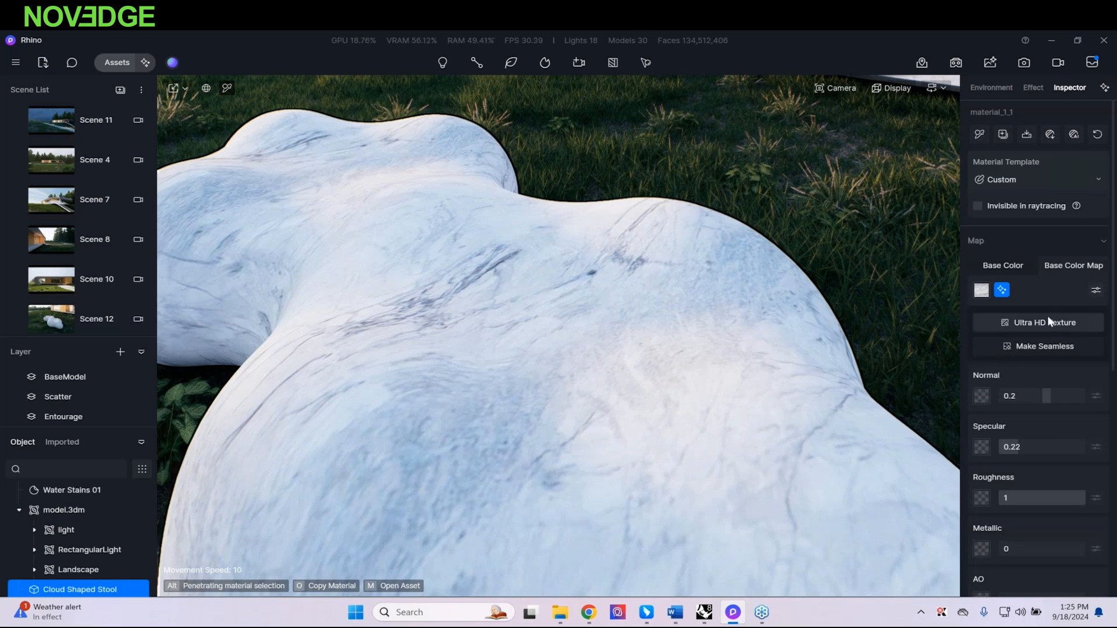
# Step: Generate the marble's normal, roughness and AO maps, and set normal to 0.16, roughness 0.2, AO about 0.53 and specular about 0.77
pyautogui.click(1067, 134)
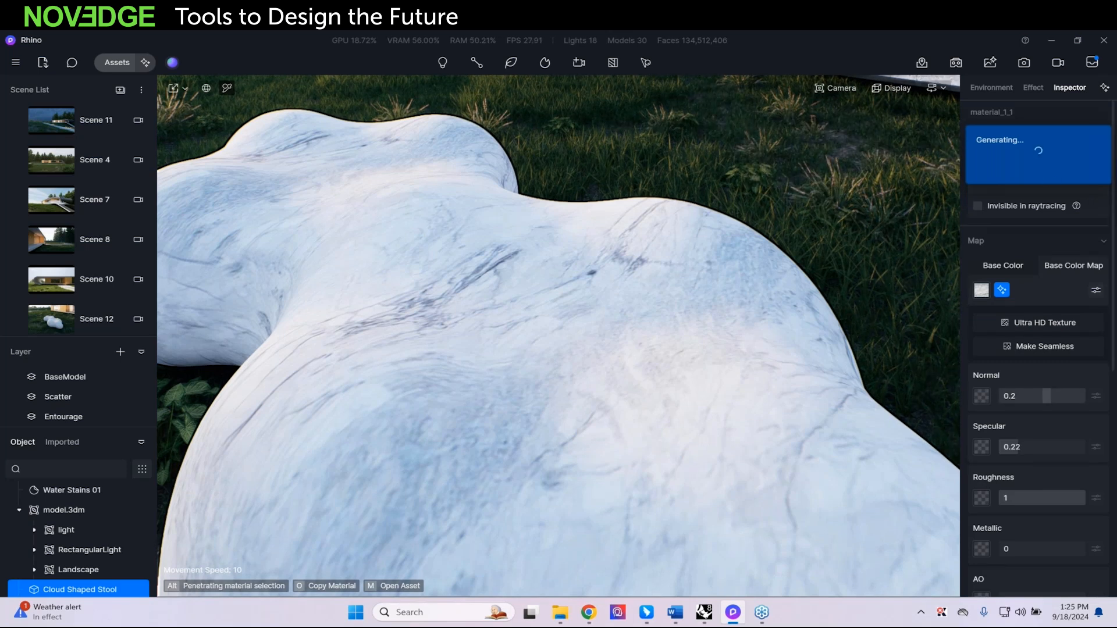
pyautogui.scroll(-2, 976, 505)
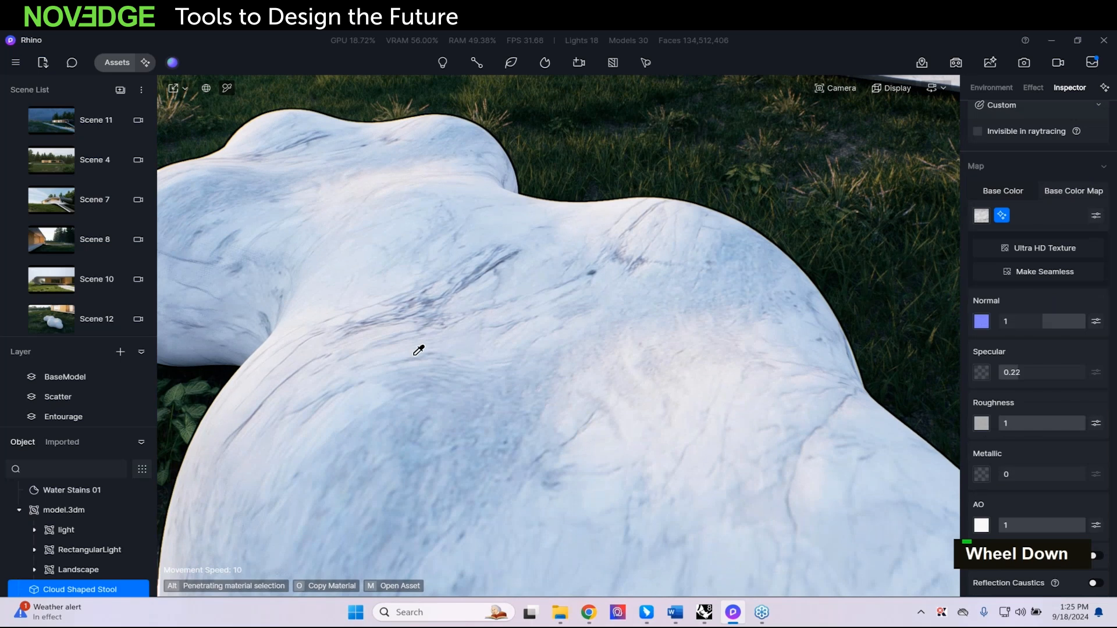
pyautogui.moveTo(1065, 421); pyautogui.dragTo(1040, 423)
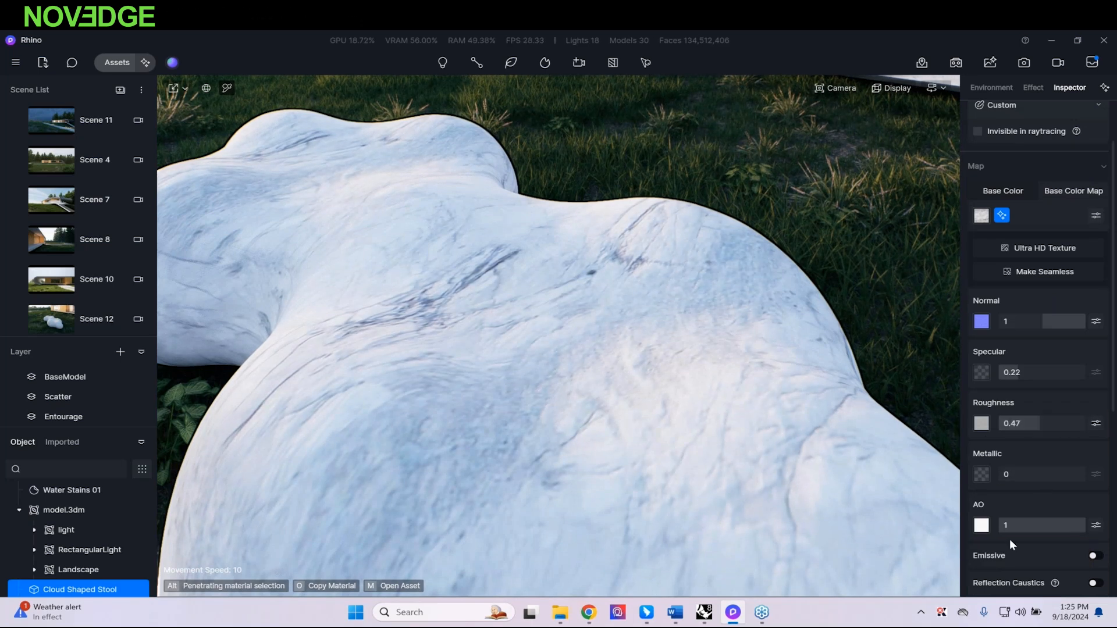
pyautogui.moveTo(1056, 318); pyautogui.dragTo(1050, 320)
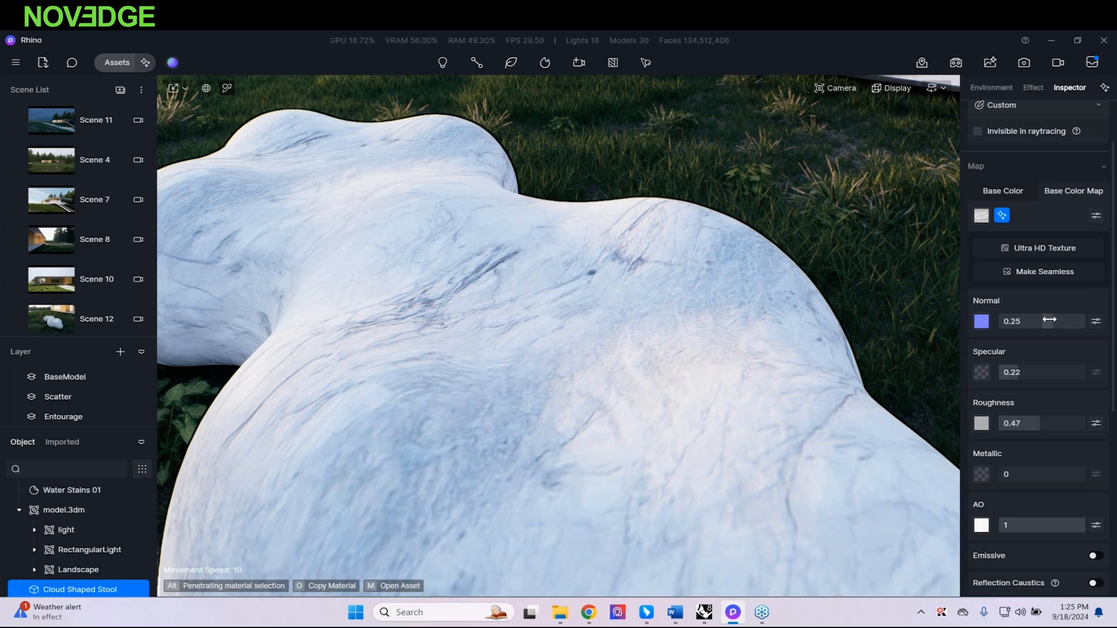
pyautogui.moveTo(1073, 525); pyautogui.dragTo(1043, 529)
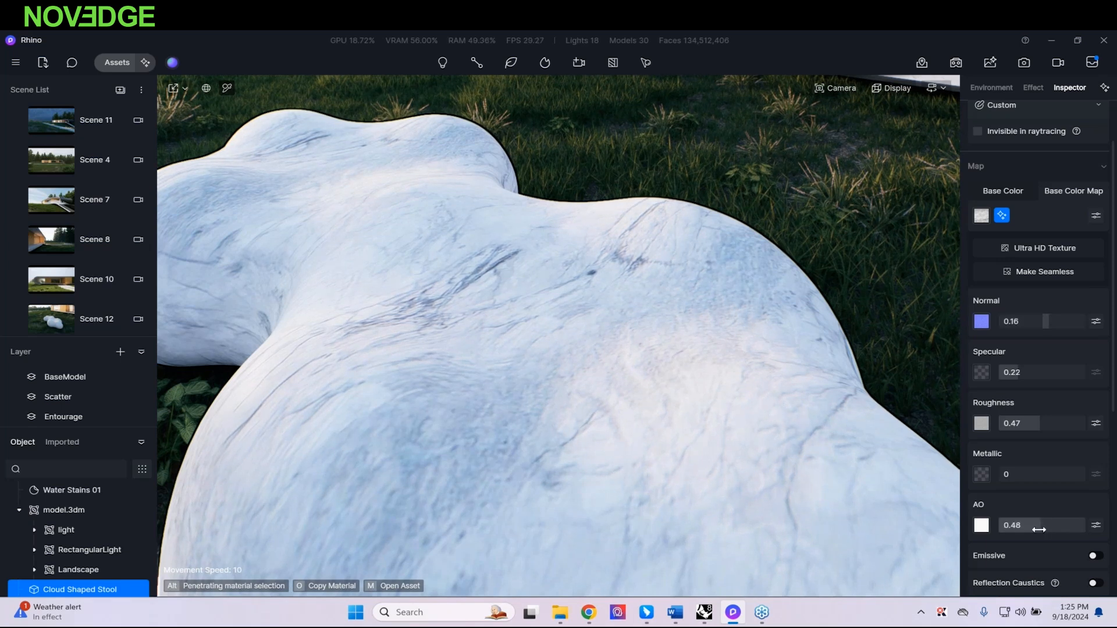
pyautogui.moveTo(1034, 418); pyautogui.dragTo(1016, 418)
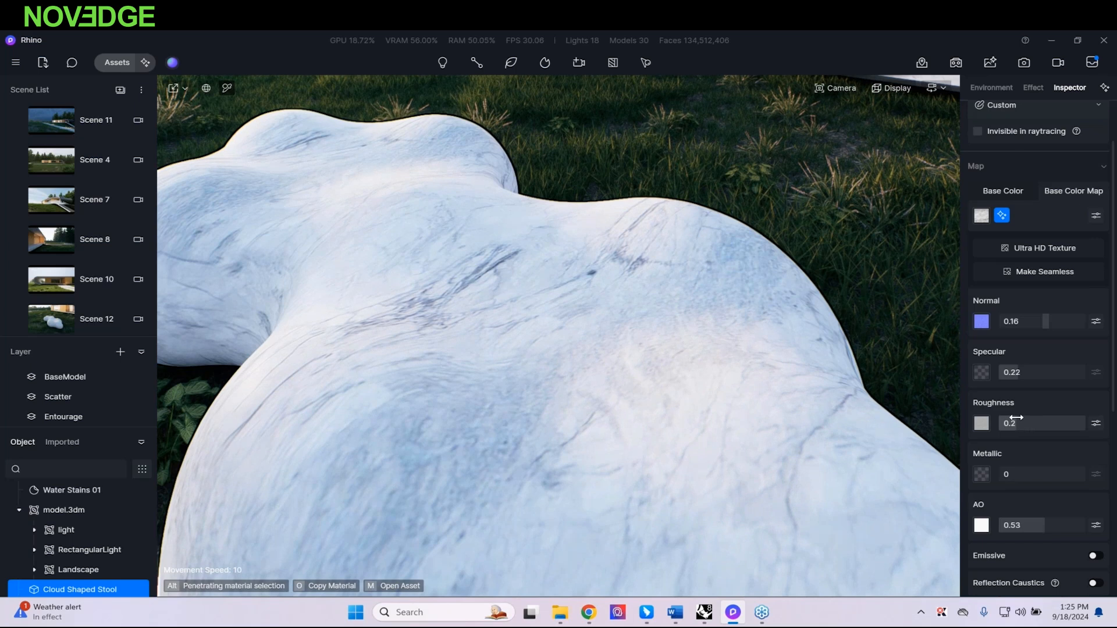
pyautogui.moveTo(649, 411)
pyautogui.mouseDown(button='right')
pyautogui.moveTo(661, 392)
pyautogui.moveTo(635, 405)
pyautogui.mouseUp(button='right')
pyautogui.moveTo(1024, 373); pyautogui.dragTo(1065, 373)
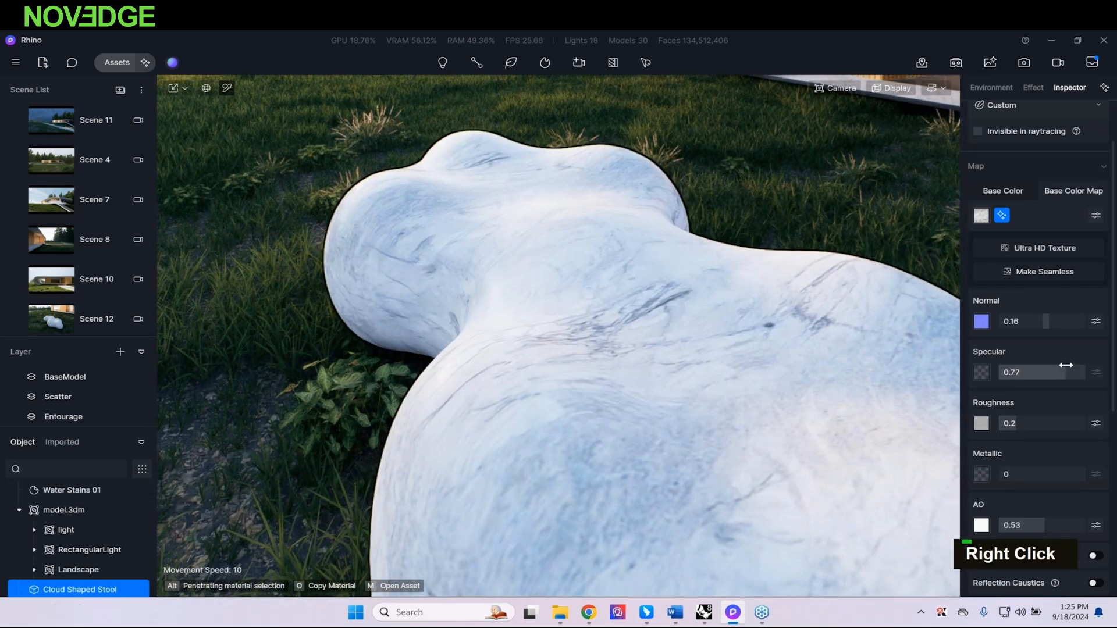
# Step: Inspect the marble stool, browse the local materials and the team library's Furniture folder, and close the asset library
pyautogui.press('s')
pyautogui.press('a')
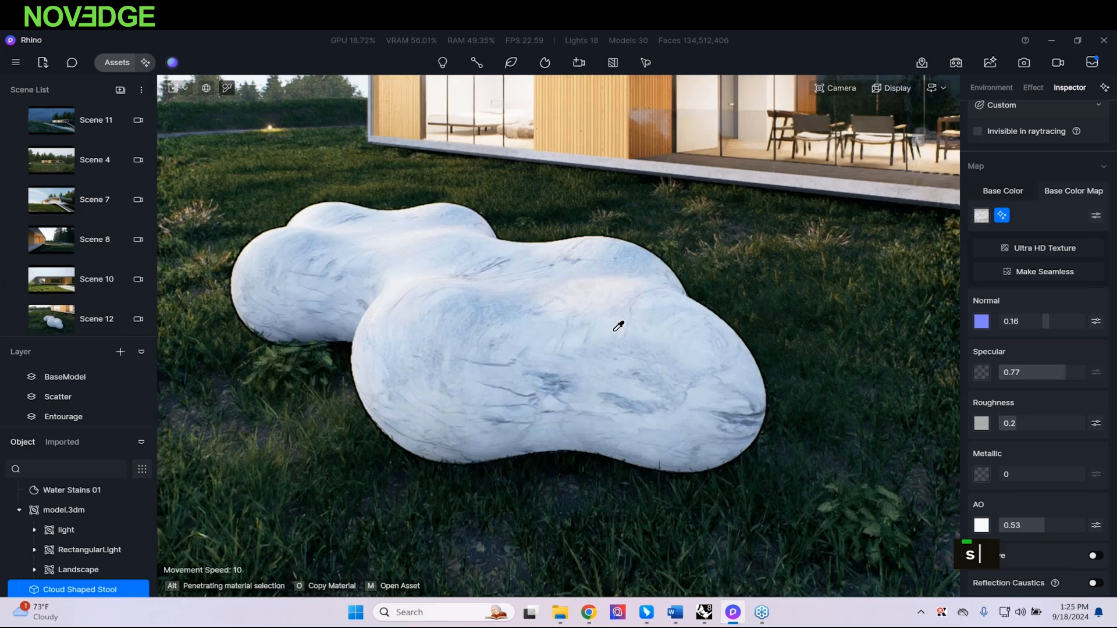
pyautogui.press('w')
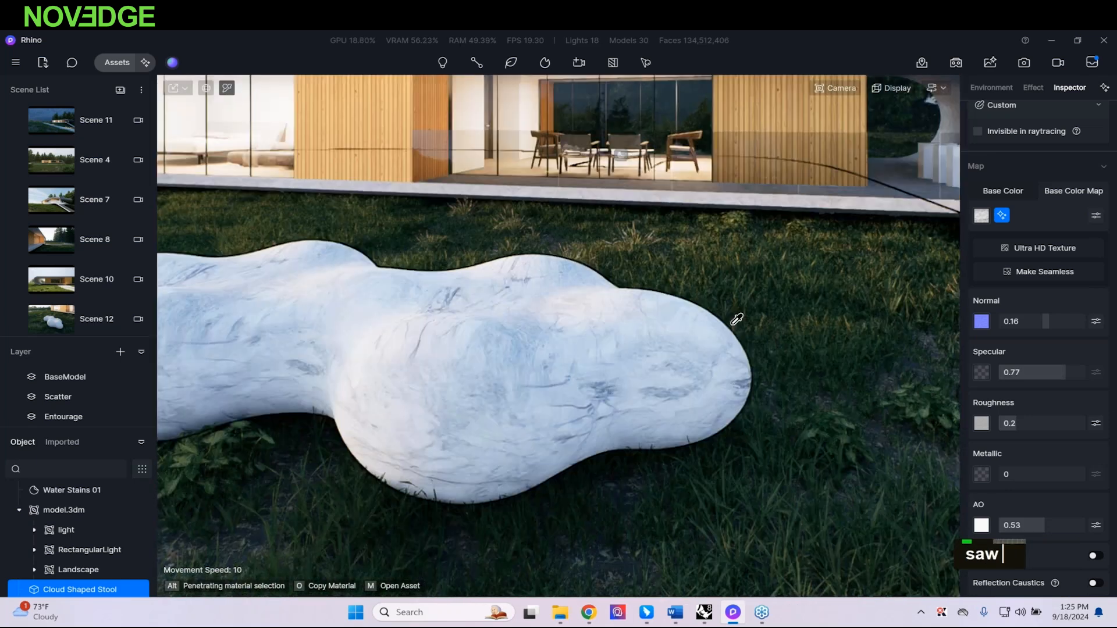
pyautogui.scroll(1, 1032, 314)
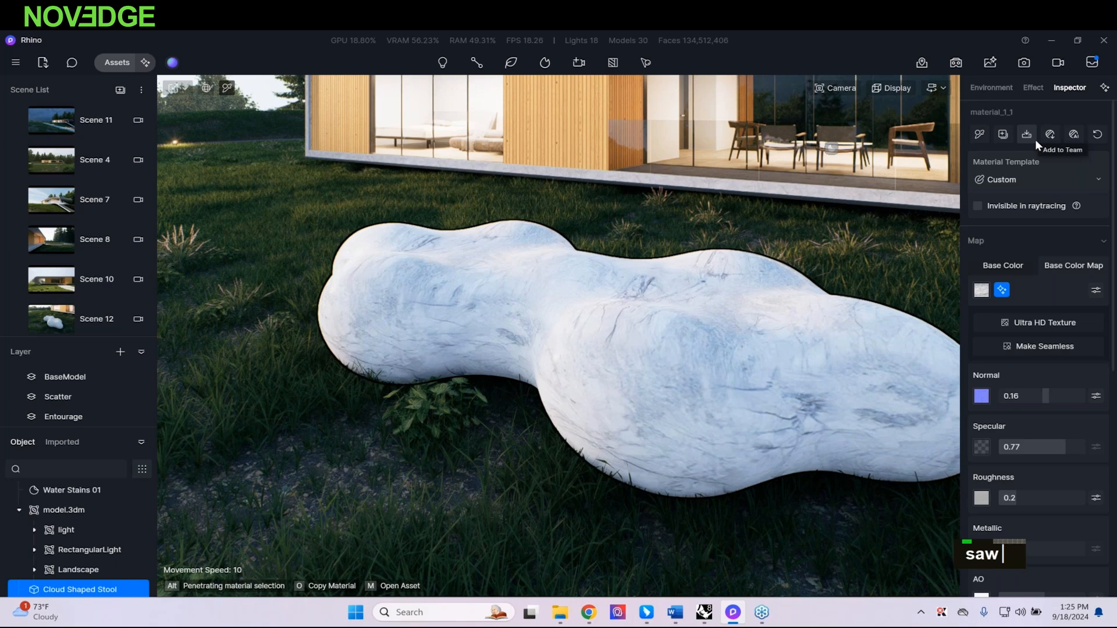
pyautogui.press('m')
pyautogui.moveTo(229, 253); pyautogui.dragTo(577, 60)
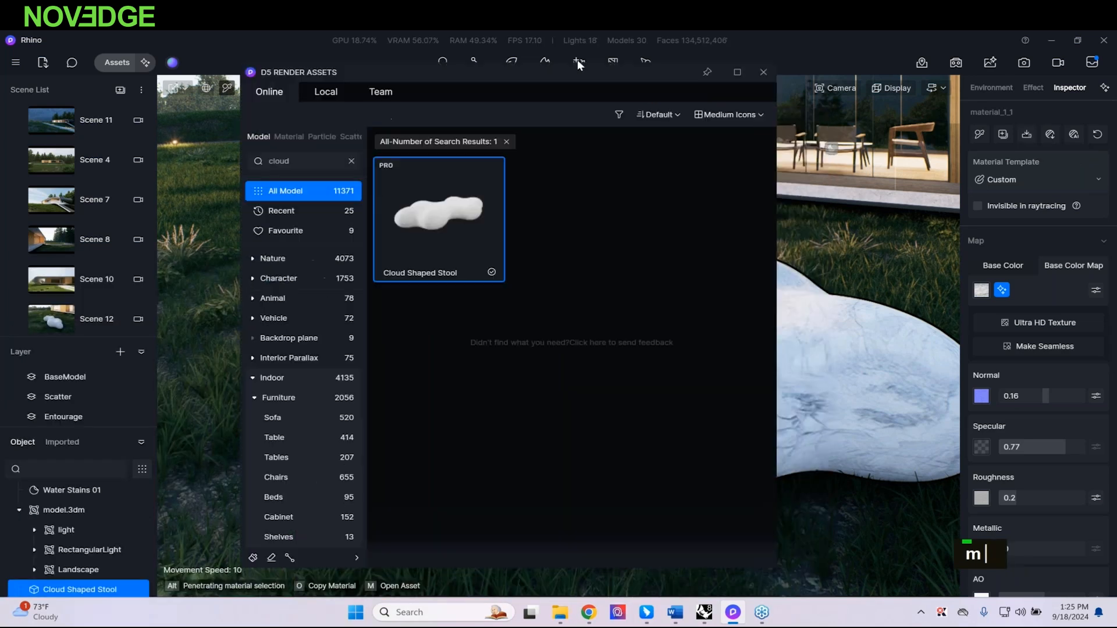
pyautogui.click(318, 91)
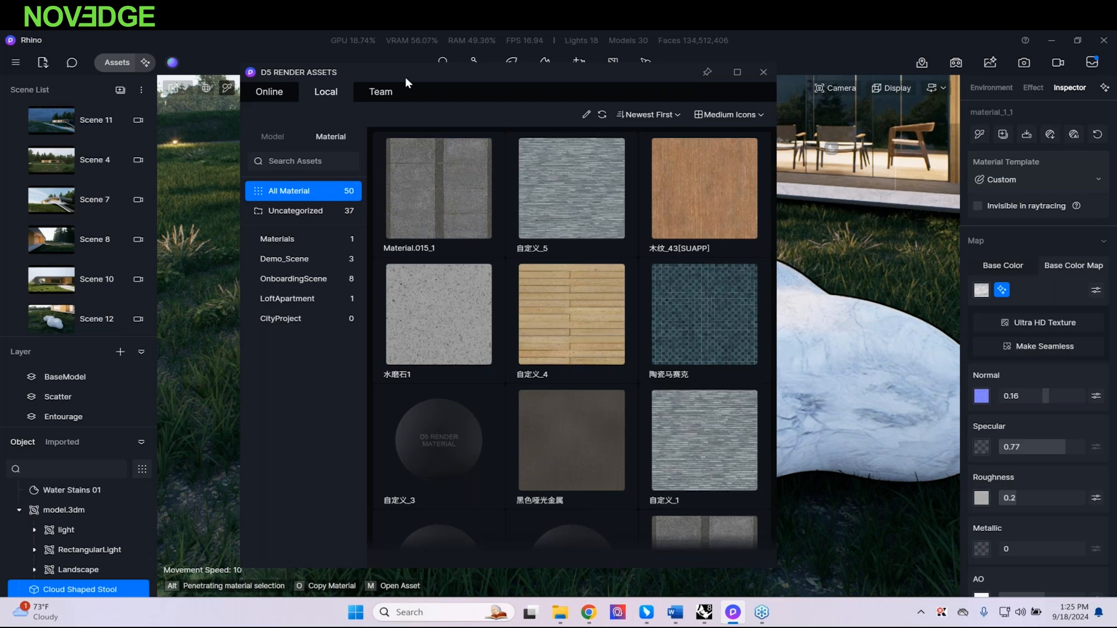
pyautogui.click(381, 93)
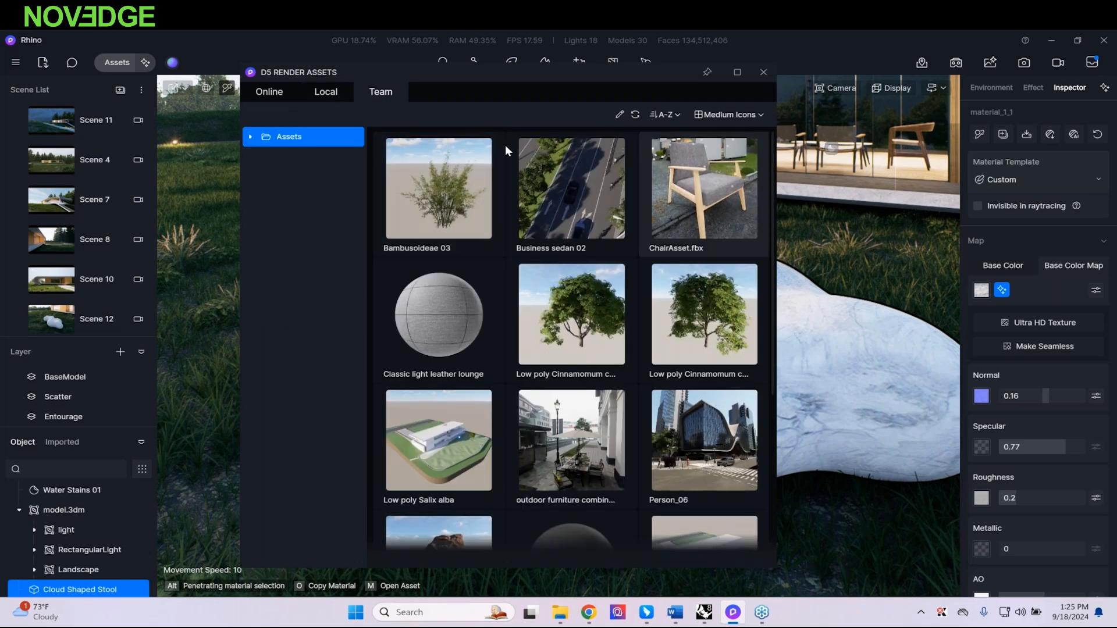
pyautogui.click(305, 136)
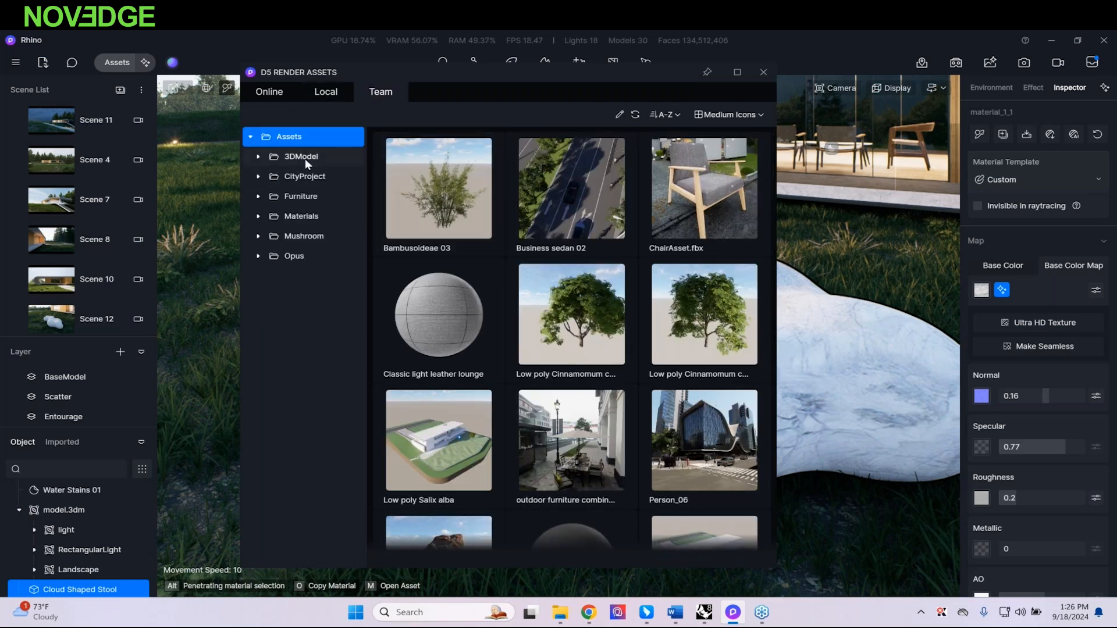
pyautogui.click(307, 197)
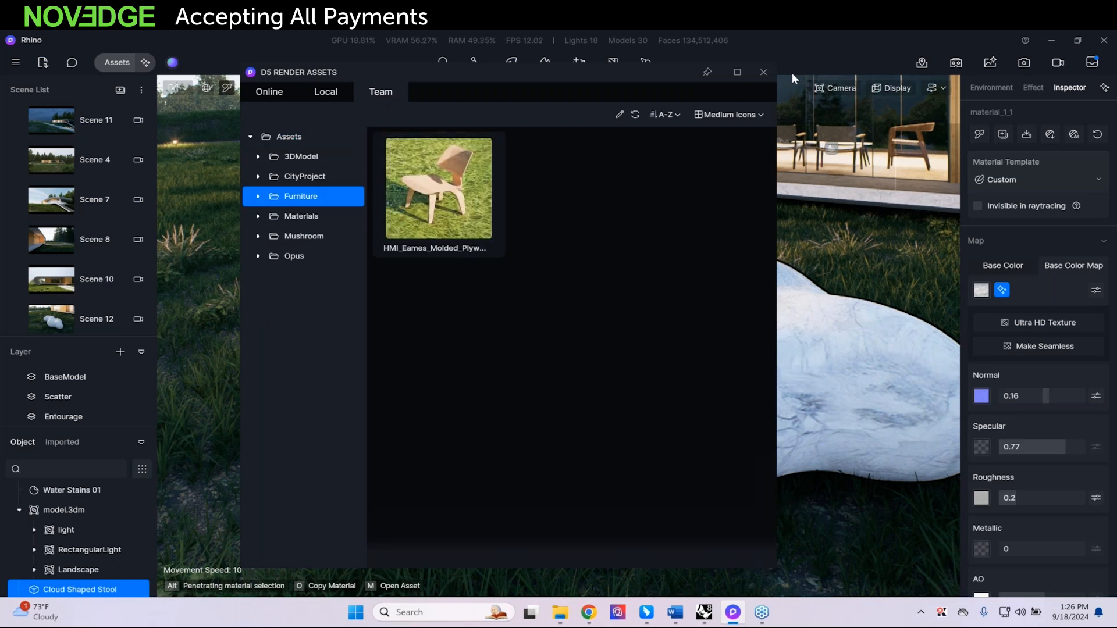
pyautogui.click(762, 72)
# Step: Leave material picking and delete the Cloud Shaped Stool from the lawn
pyautogui.moveTo(580, 250); pyautogui.dragTo(594, 249, button='right')
pyautogui.press('Escape')
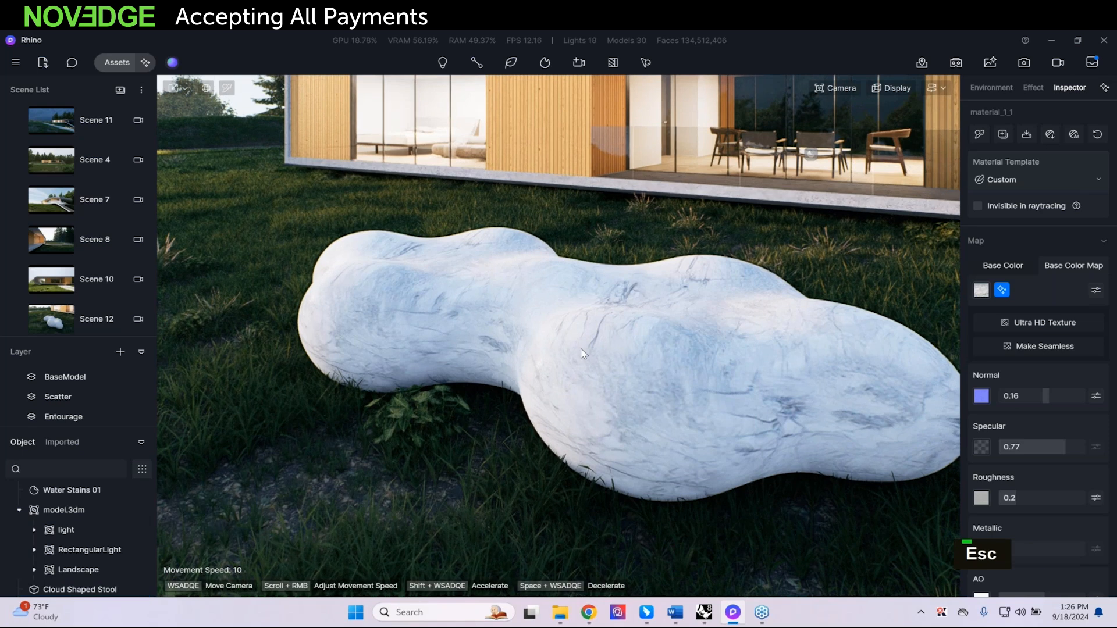
pyautogui.click(654, 326)
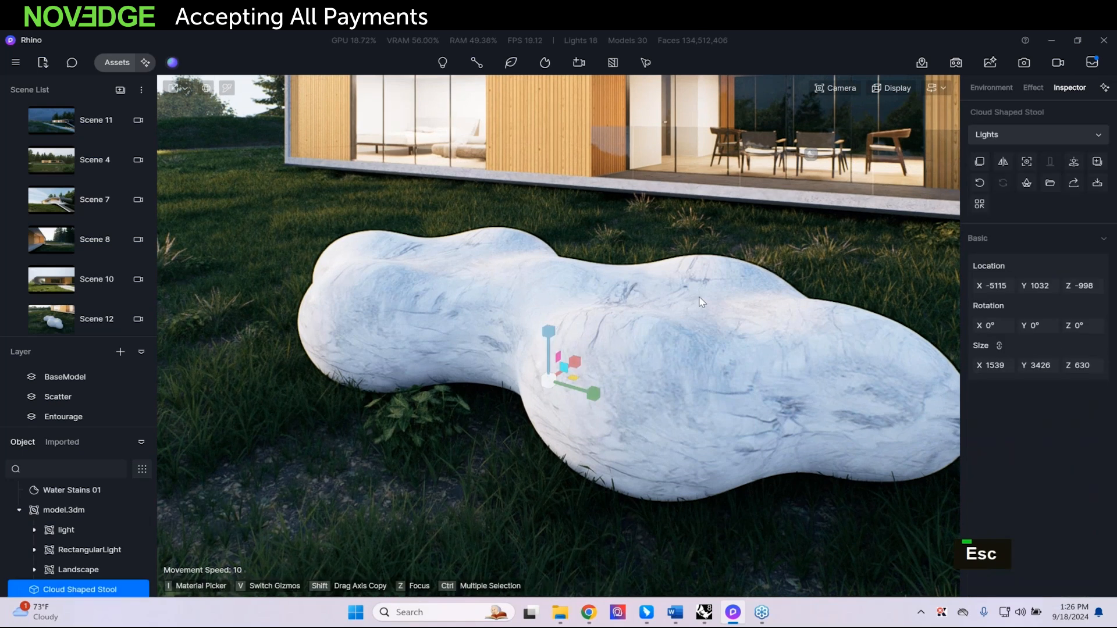
pyautogui.press('Delete')
pyautogui.moveTo(72, 125)
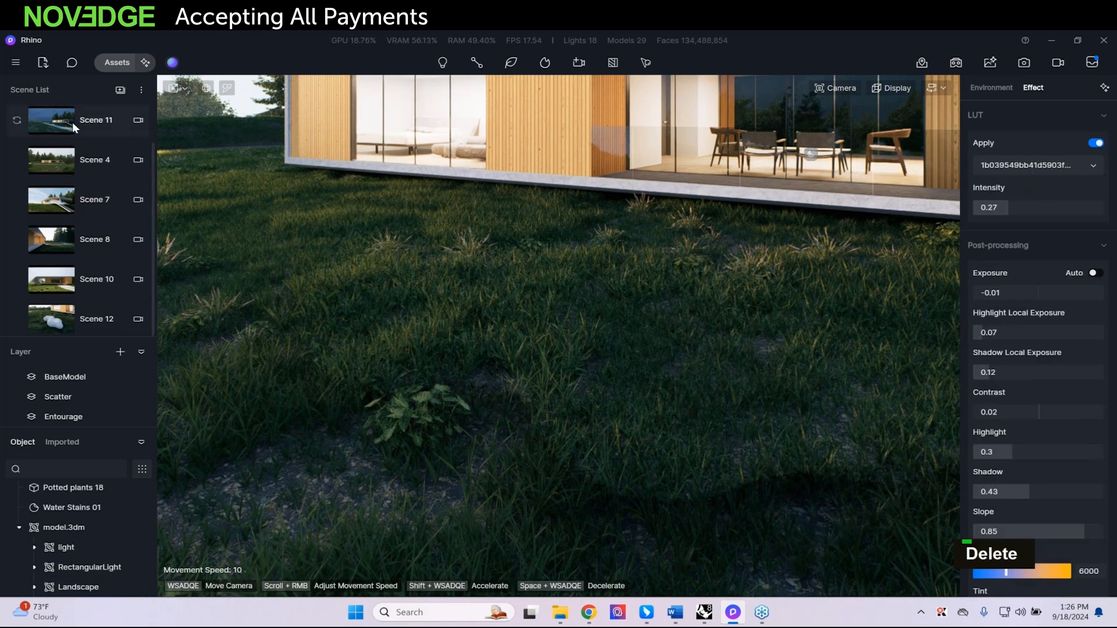
# Step: Switch the view to Scene 9 and show the online asset library's models with the previous search cleared
pyautogui.scroll(1, 73, 122)
pyautogui.click(72, 122)
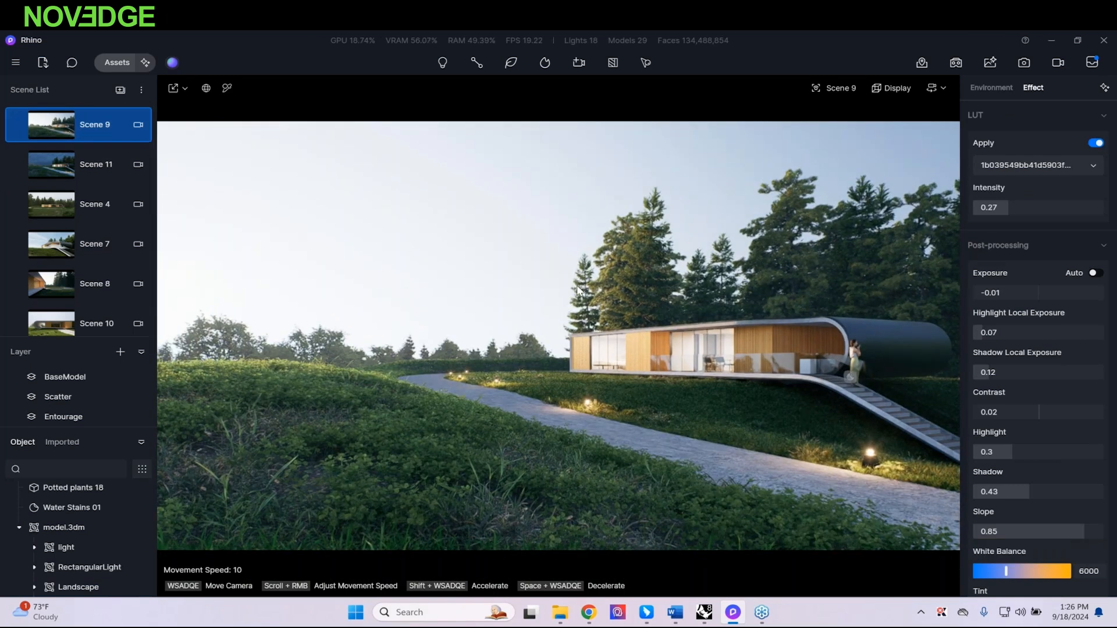
pyautogui.press('m')
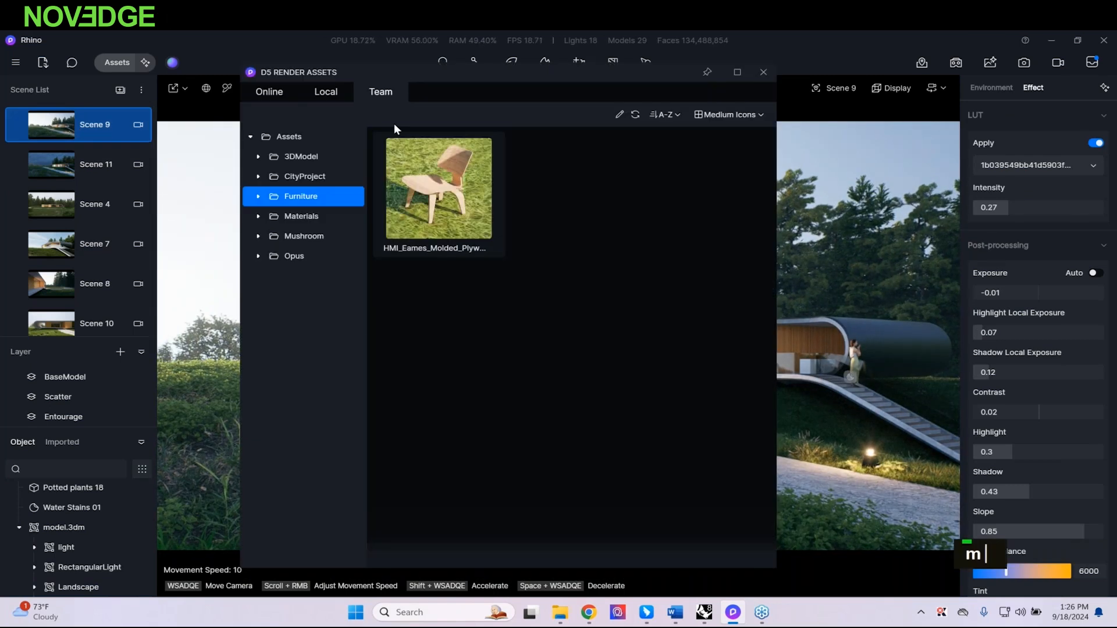
pyautogui.click(258, 95)
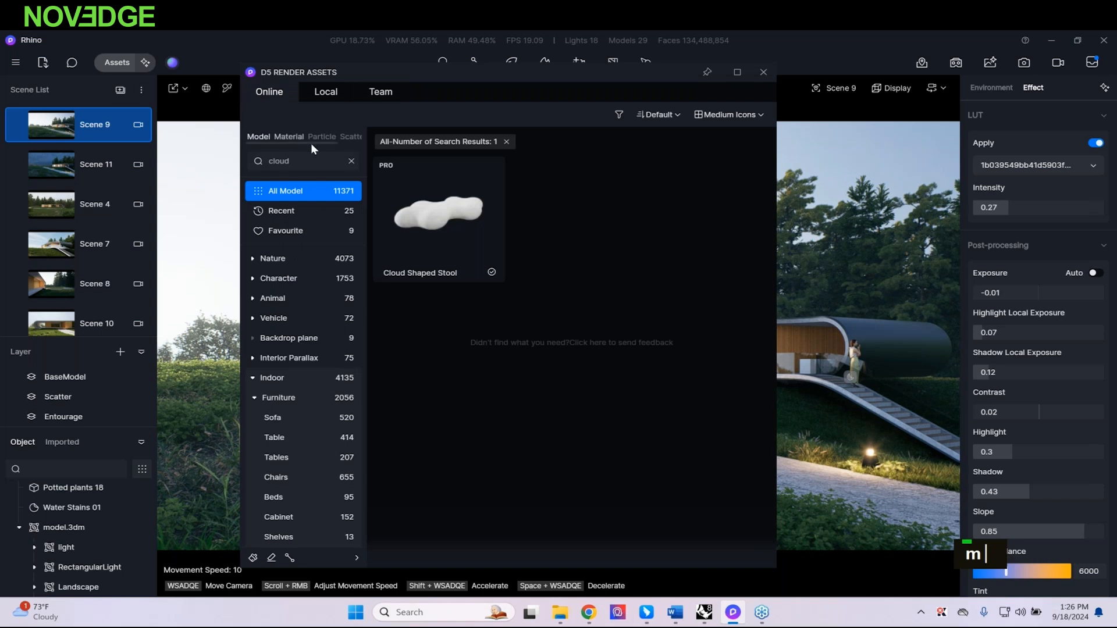
pyautogui.click(351, 161)
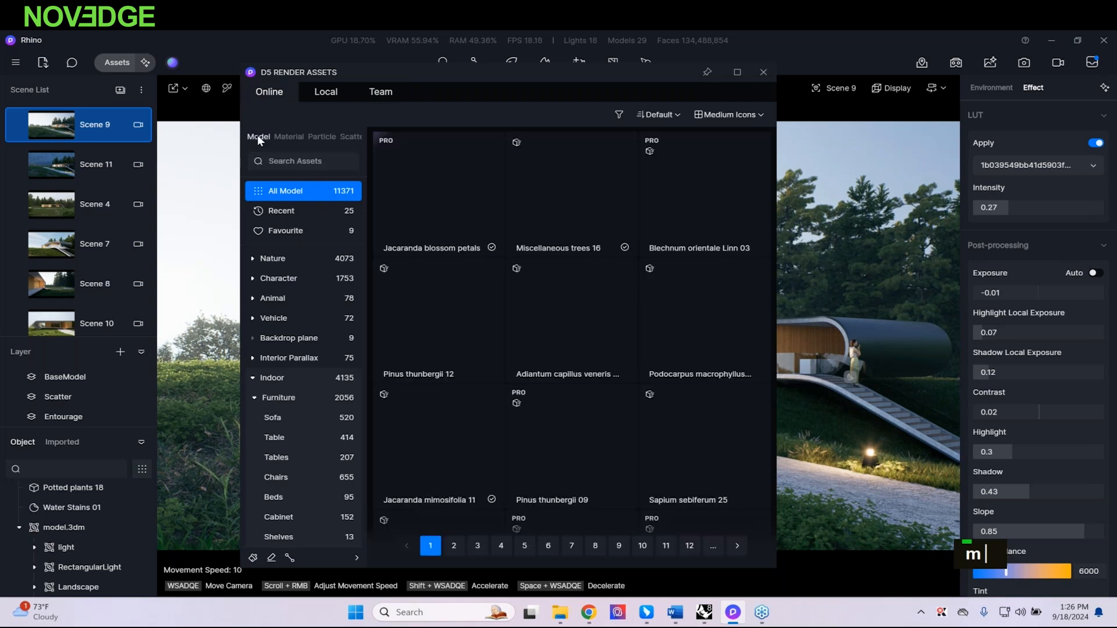
# Step: Browse the full online model list, collapse the Indoor group, and look through the Character category
pyautogui.scroll(-1, 529, 287)
pyautogui.scroll(1, 547, 428)
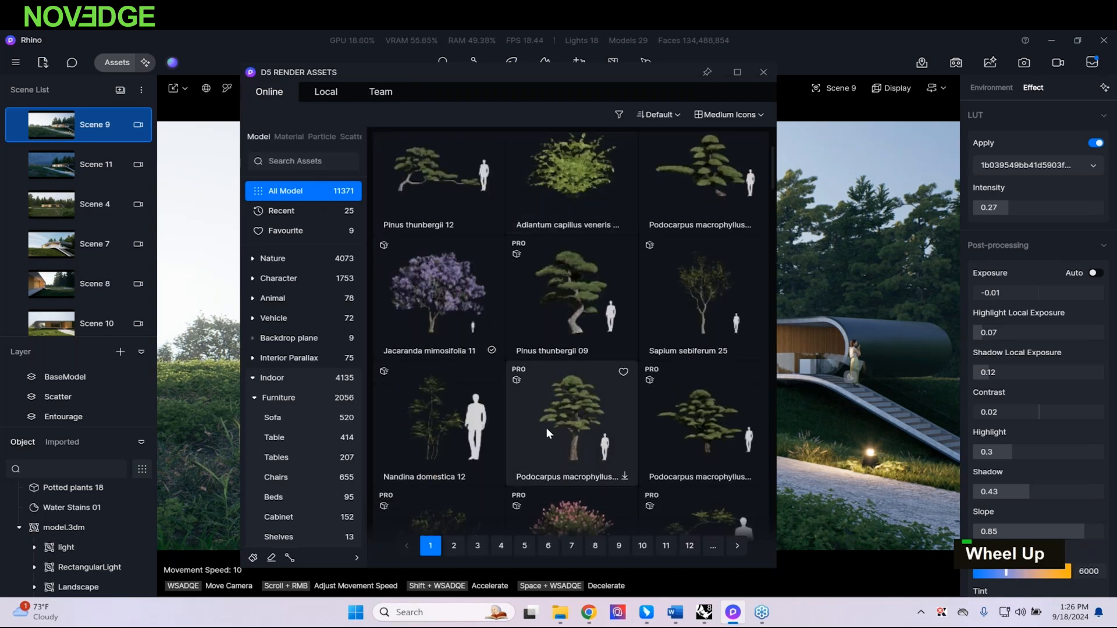
pyautogui.click(255, 379)
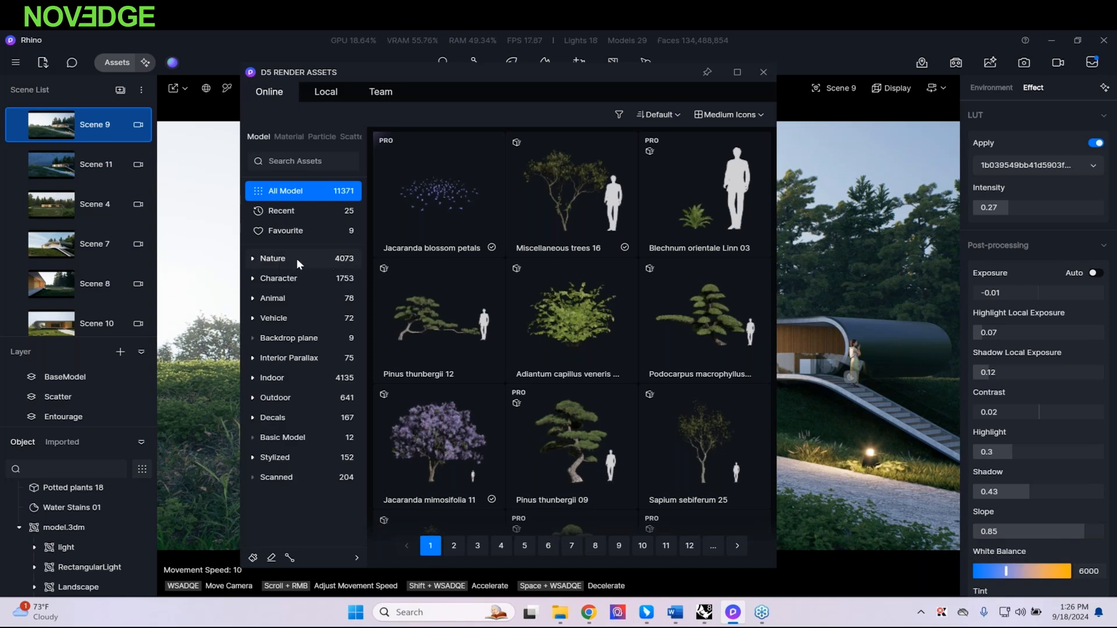
pyautogui.click(309, 278)
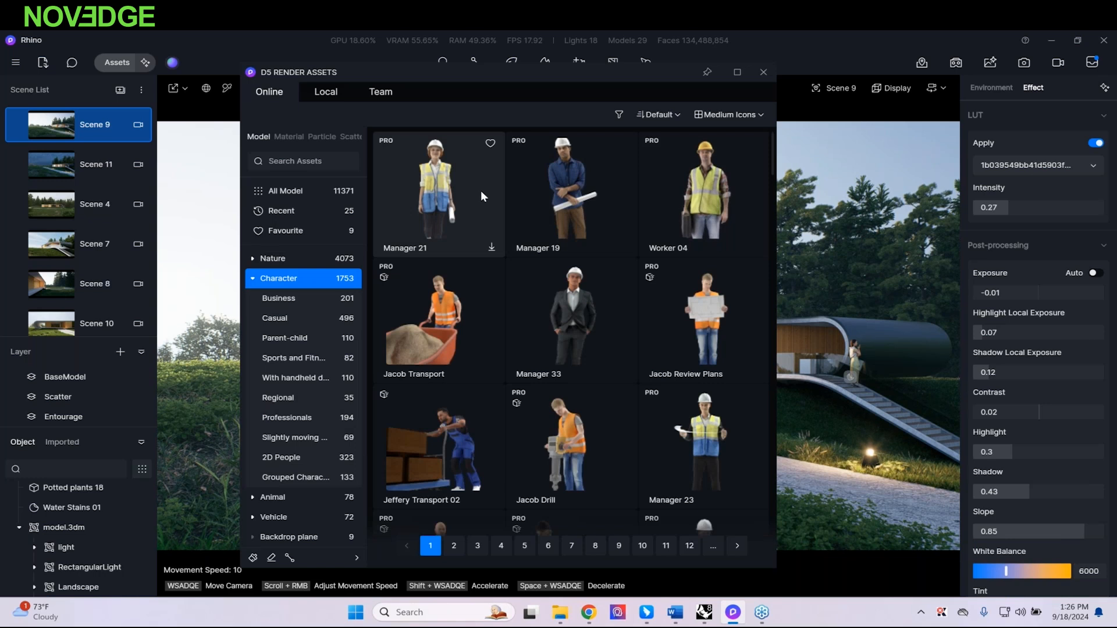
pyautogui.scroll(-1, 562, 200)
pyautogui.scroll(-2, 552, 399)
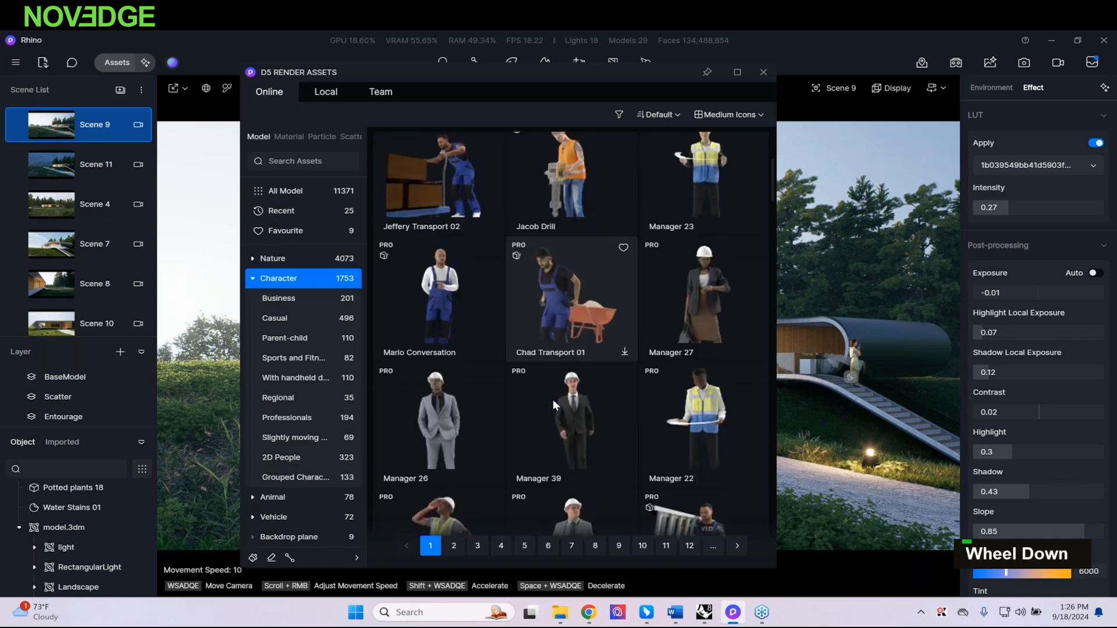
pyautogui.scroll(-1, 553, 399)
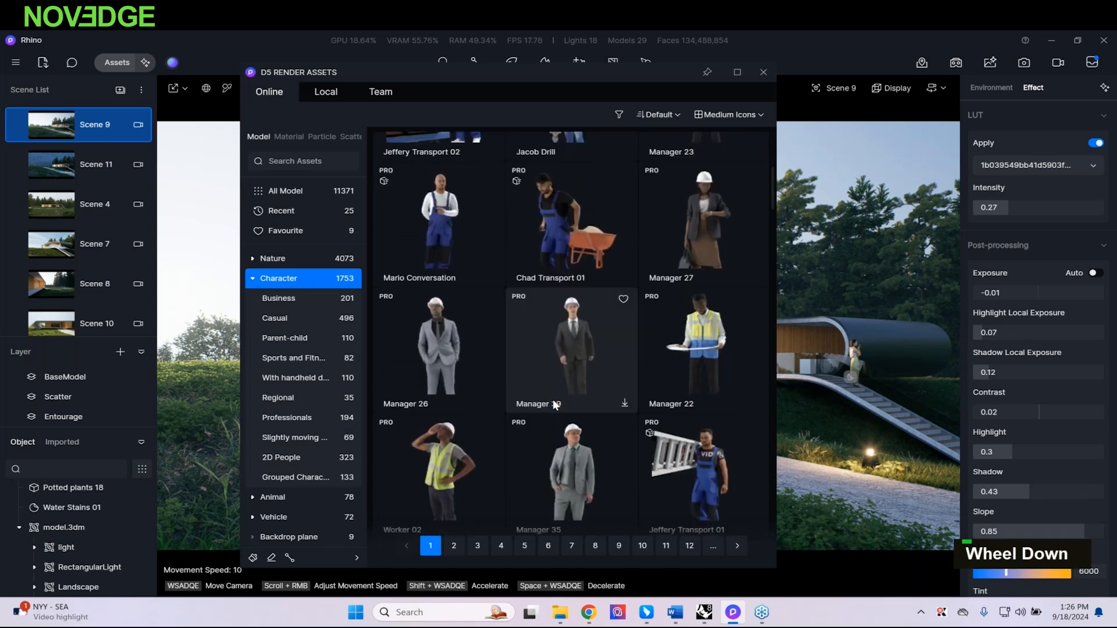
pyautogui.scroll(-1, 552, 399)
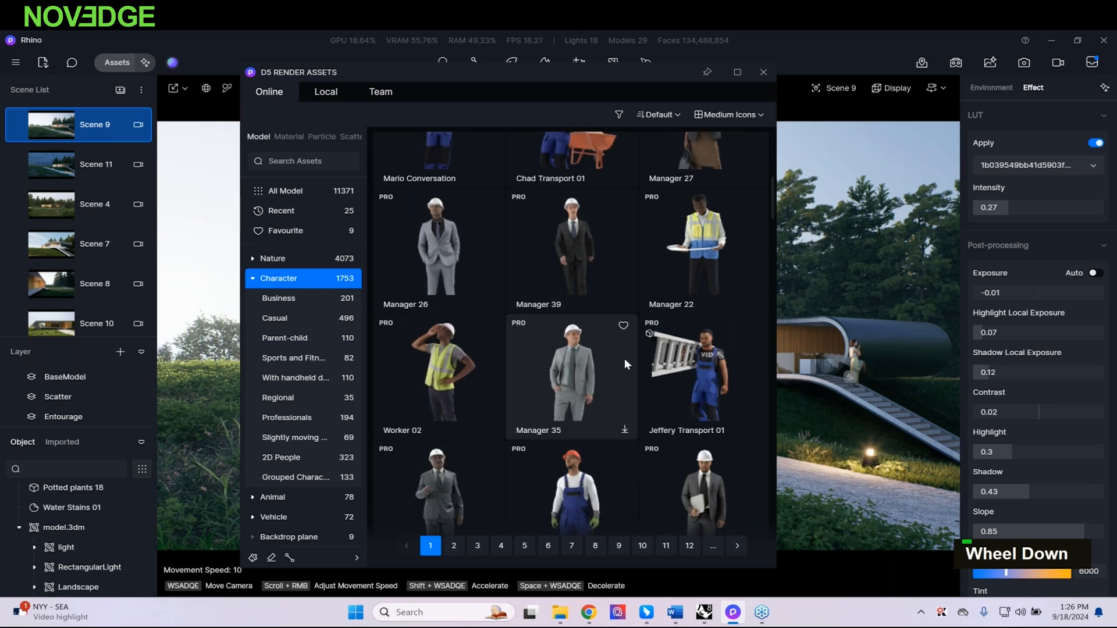
pyautogui.scroll(1, 624, 358)
pyautogui.scroll(4, 625, 360)
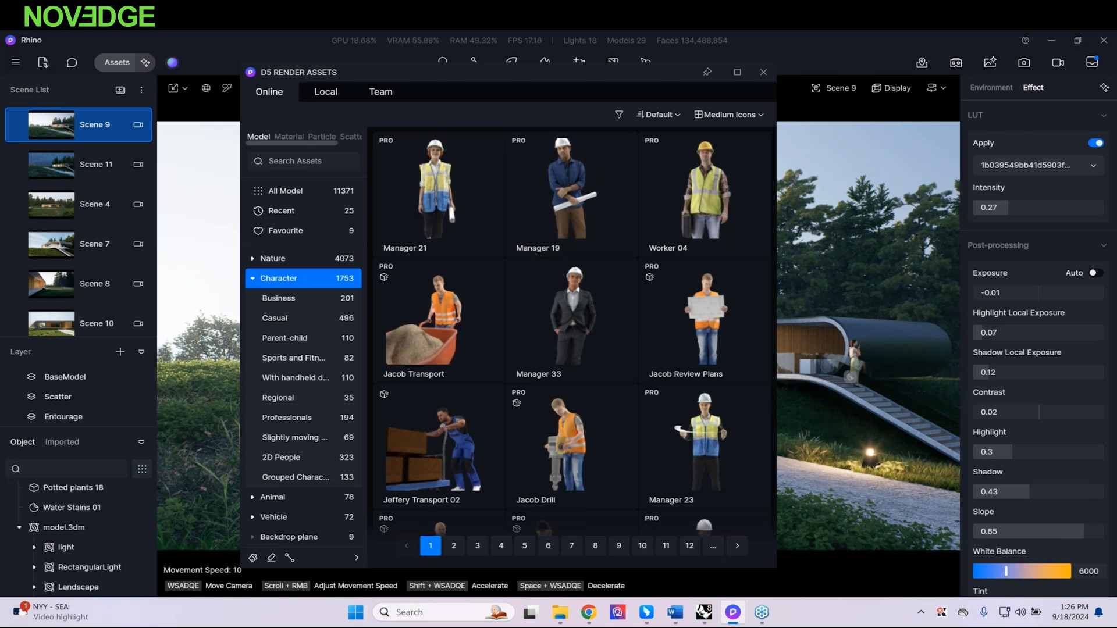
pyautogui.click(254, 279)
# Step: Look through the online library's material and particle assets
pyautogui.click(281, 135)
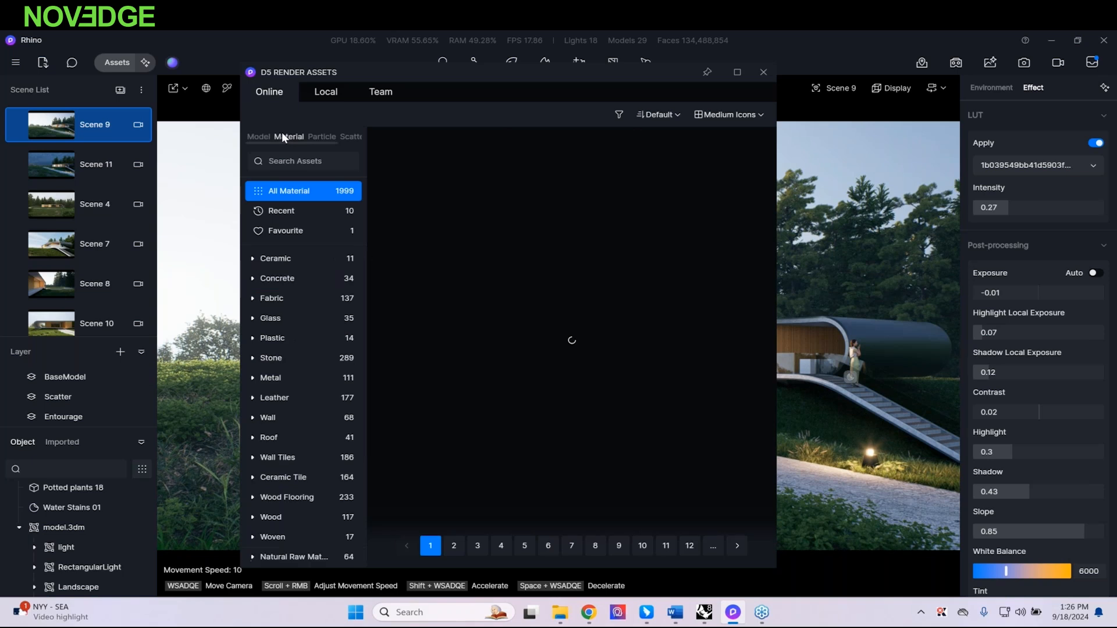
pyautogui.scroll(-2, 531, 390)
pyautogui.scroll(-3, 531, 389)
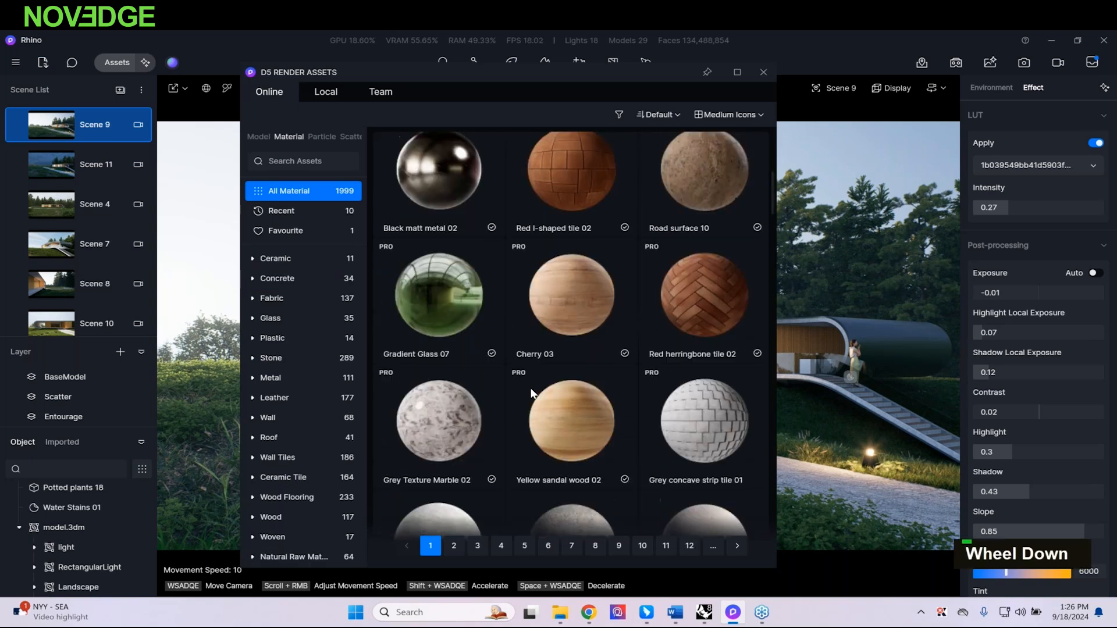
pyautogui.click(321, 136)
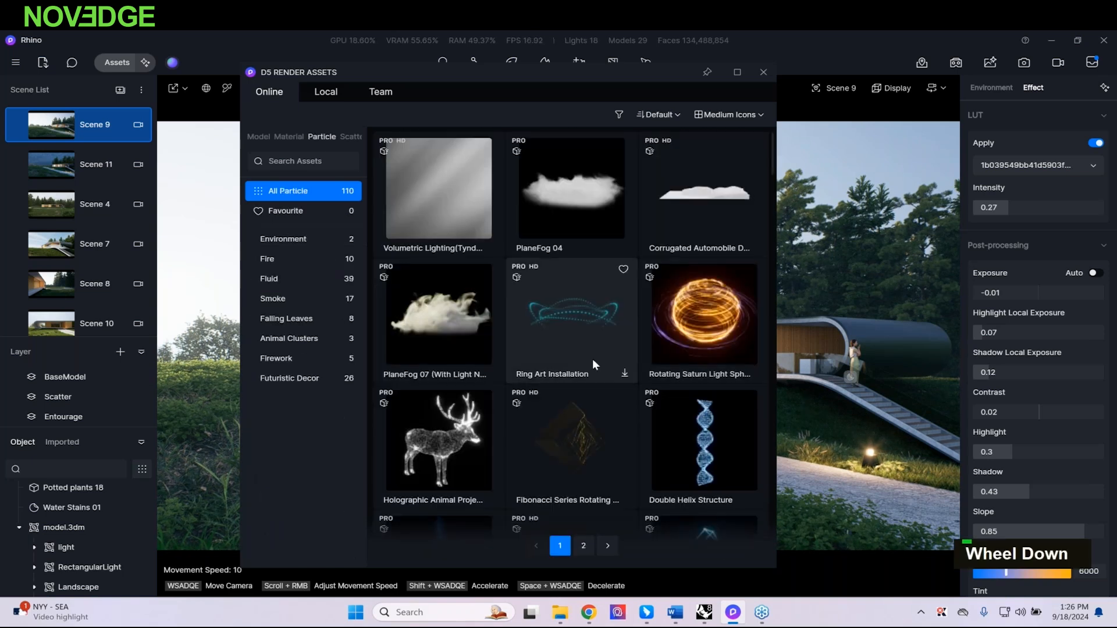
pyautogui.scroll(-4, 593, 360)
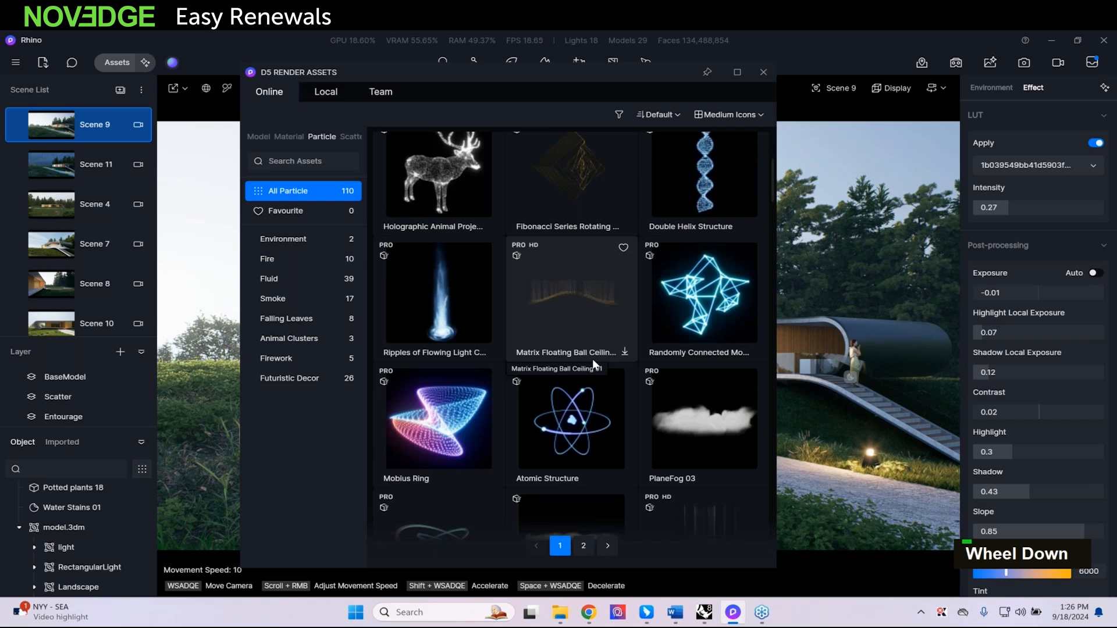
pyautogui.scroll(-4, 593, 358)
pyautogui.scroll(-8, 592, 359)
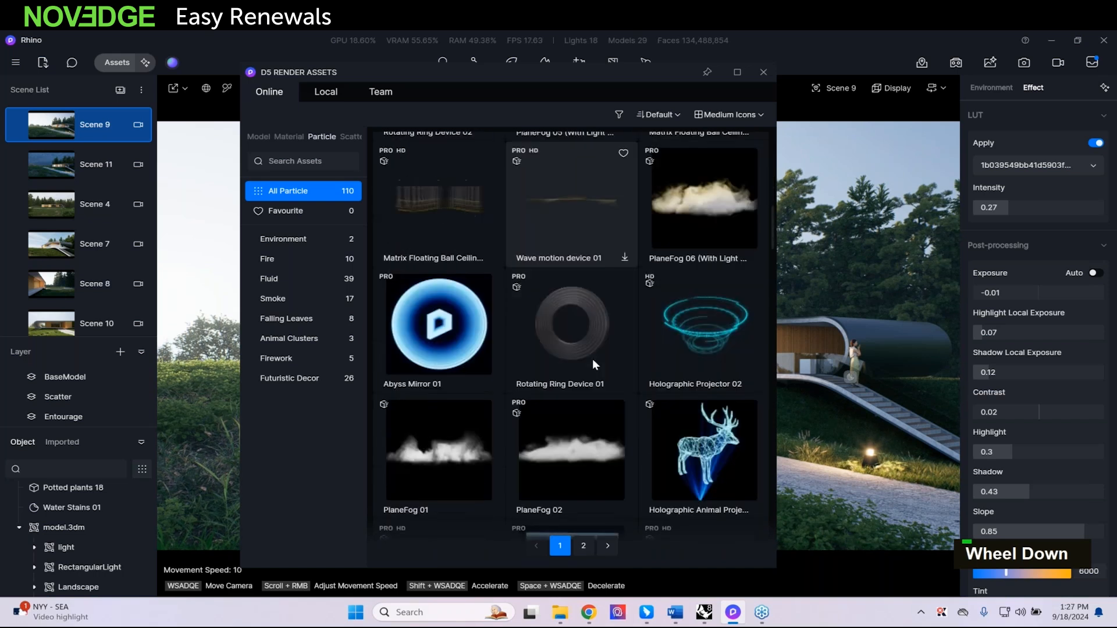
pyautogui.scroll(-4, 592, 359)
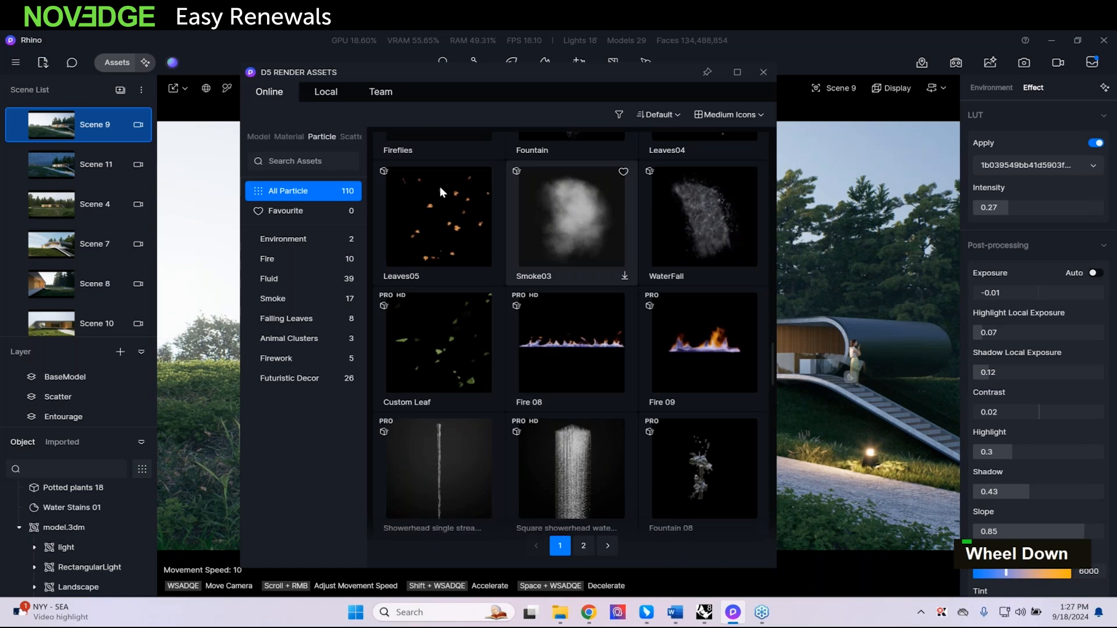
# Step: View the online scatter presets and HDRI skies, return to the model list, and close the asset library
pyautogui.click(351, 137)
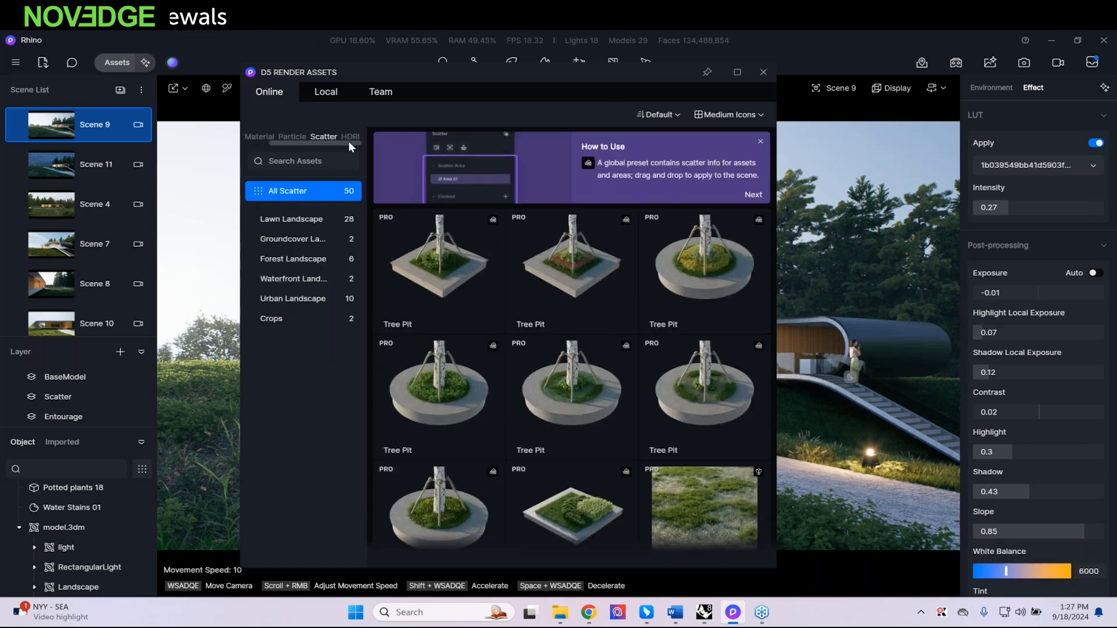
pyautogui.click(350, 135)
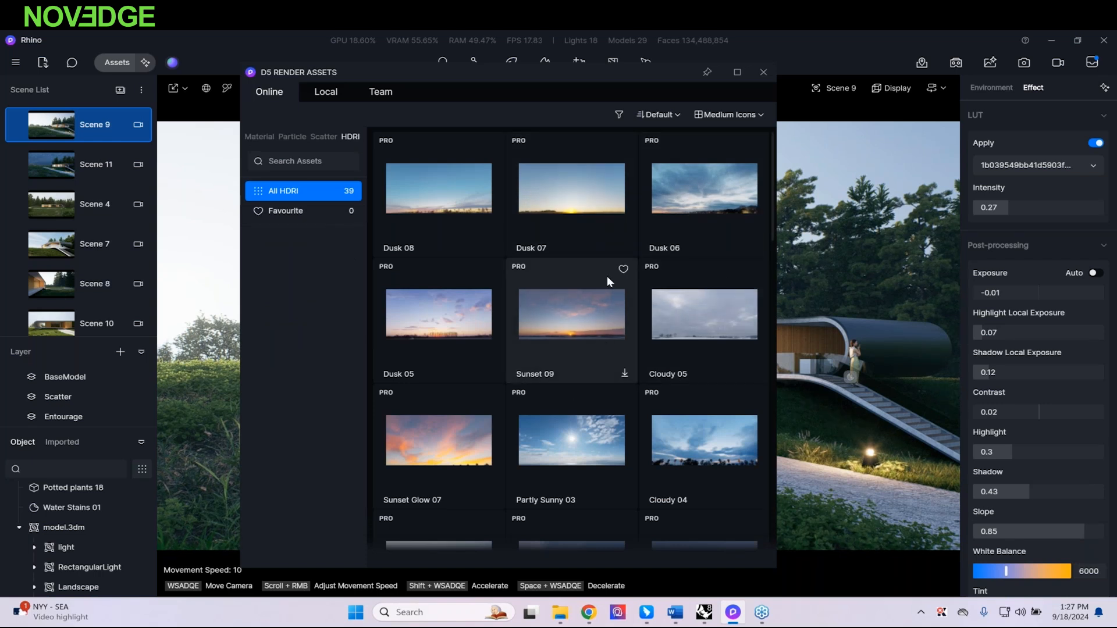
pyautogui.moveTo(497, 72); pyautogui.dragTo(368, 63)
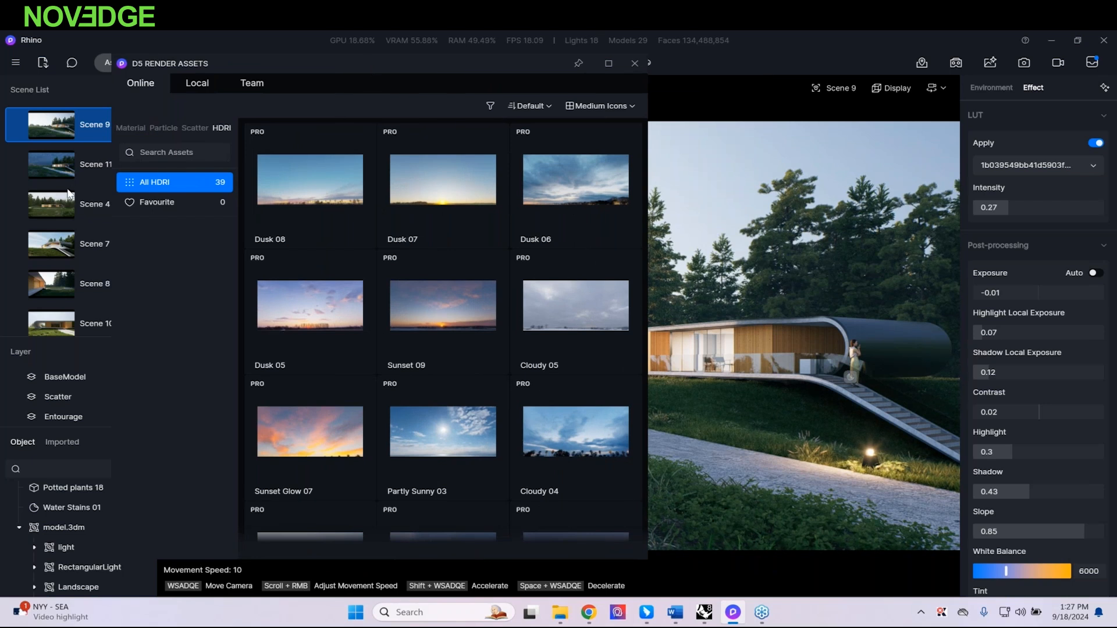
pyautogui.hscroll(-2, 152, 135)
pyautogui.click(127, 128)
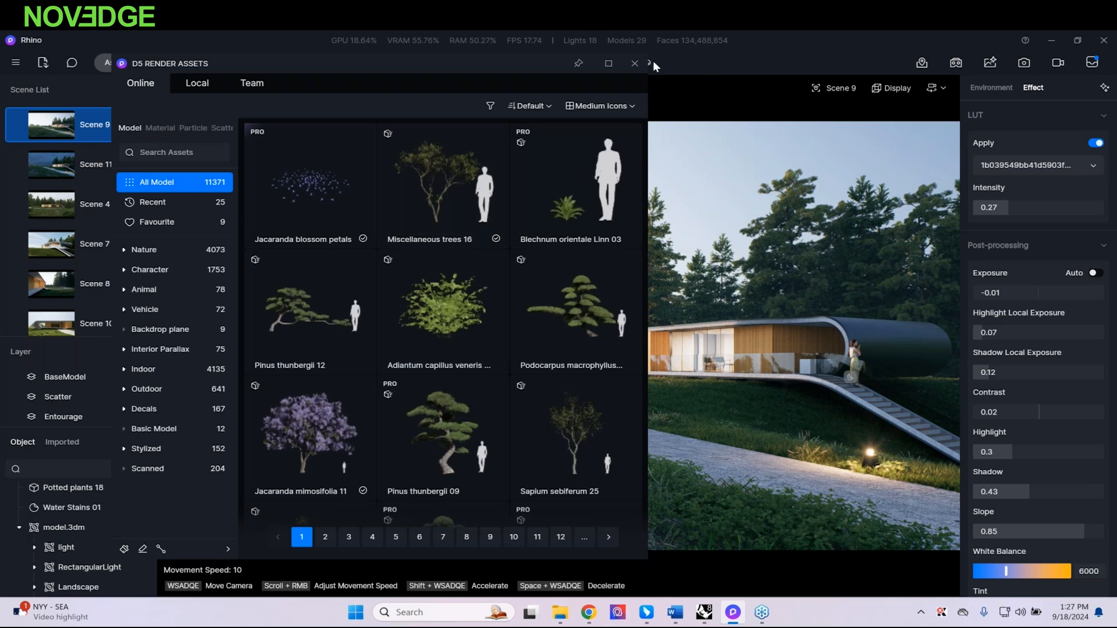
pyautogui.click(634, 63)
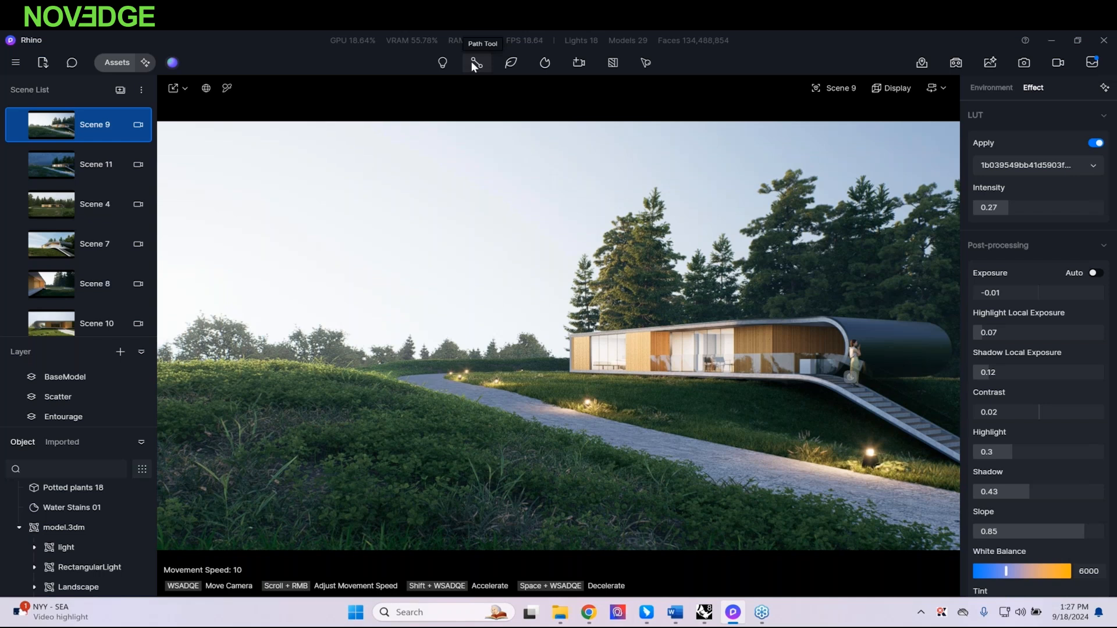
# Step: Start the Path tool and limit the online Character models to Dynamic Only
pyautogui.moveTo(472, 61)
pyautogui.click(482, 89)
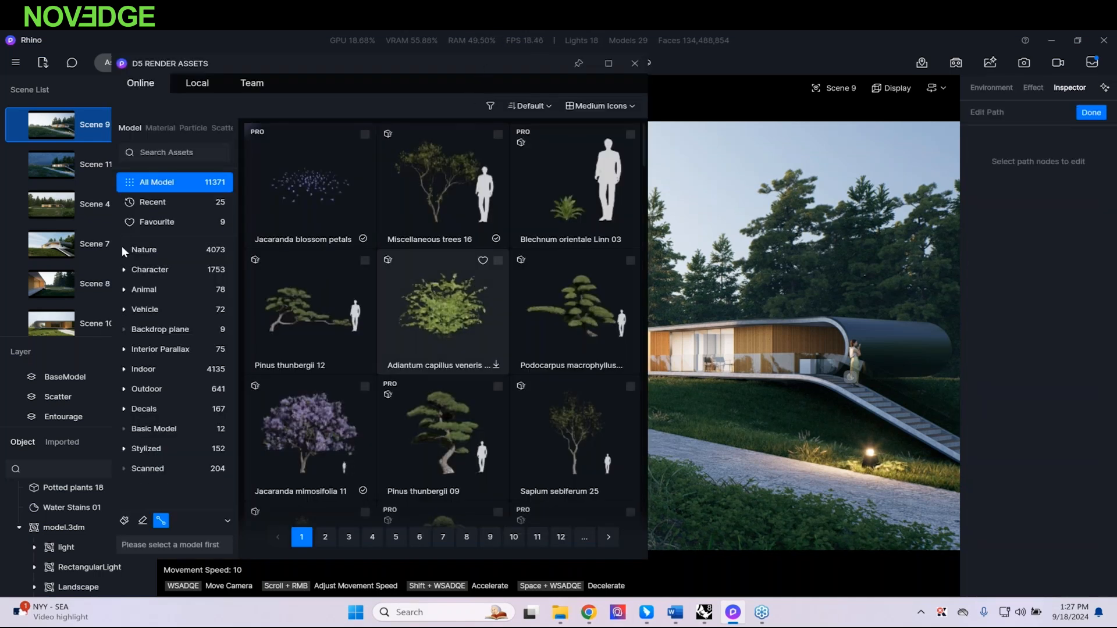
pyautogui.click(163, 270)
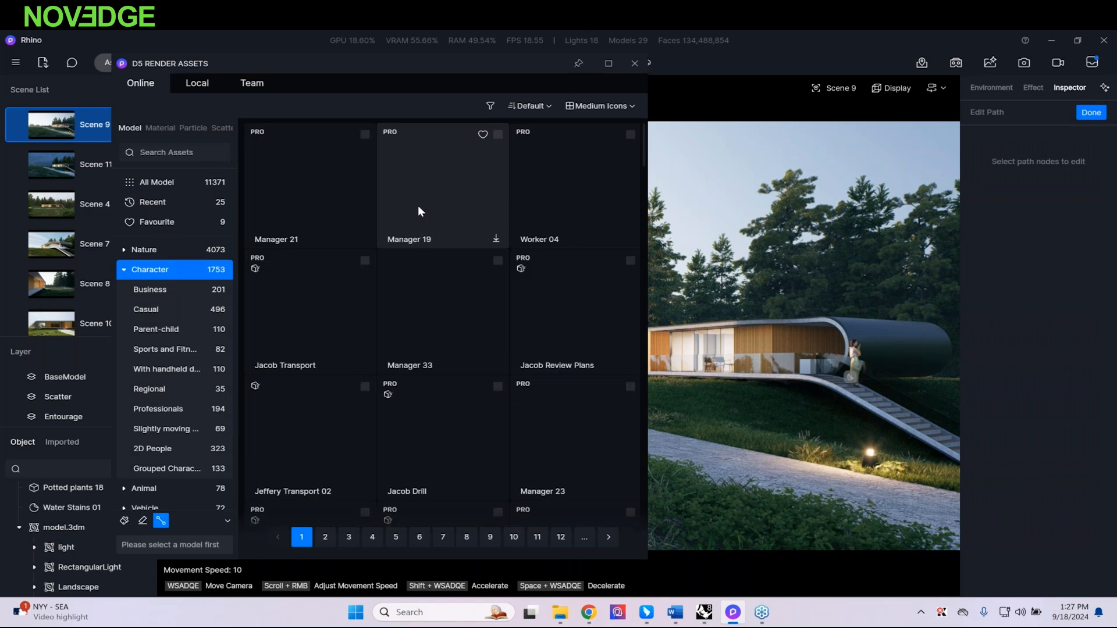
pyautogui.click(496, 110)
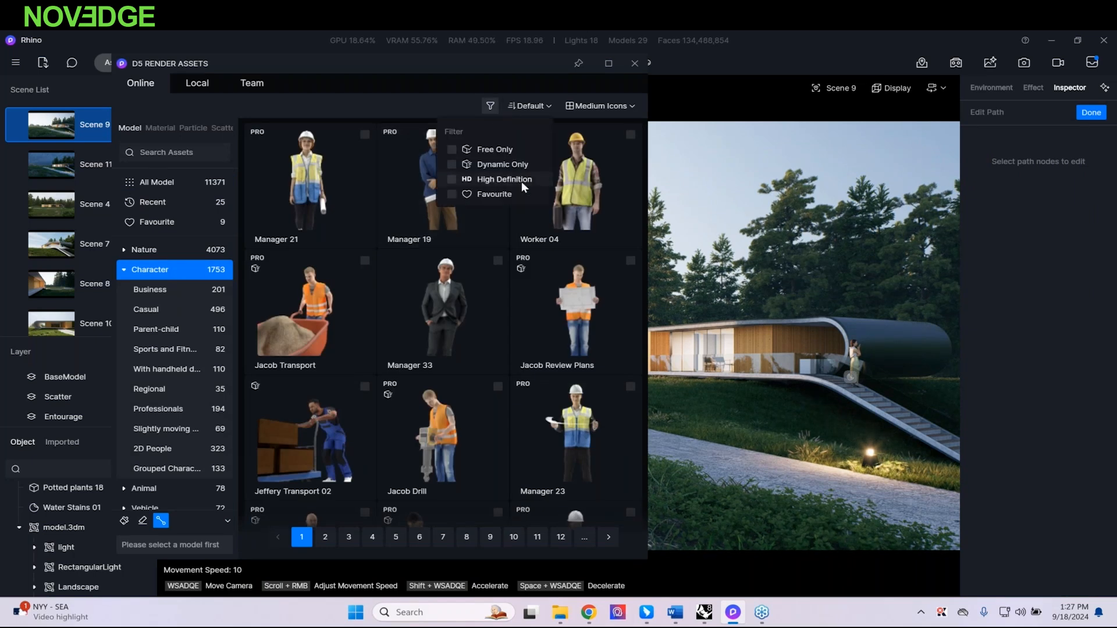
pyautogui.click(490, 168)
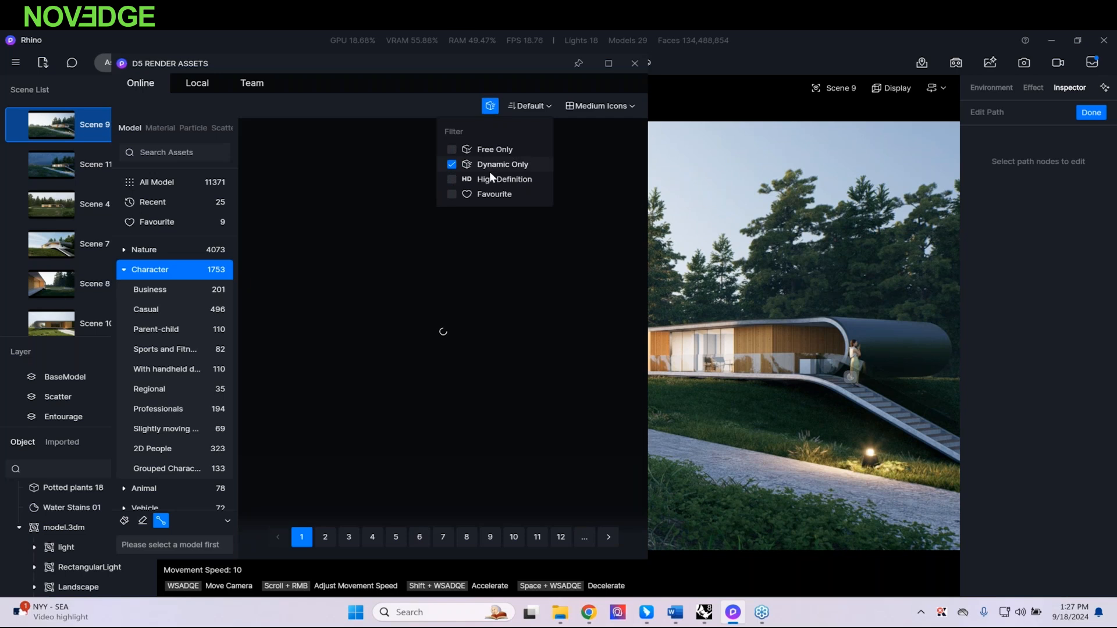
# Step: Search the models for "walking" and select Brenda Walking 01, Donald Walking 01 and Barbara Walking 02 for the path
pyautogui.click(173, 158)
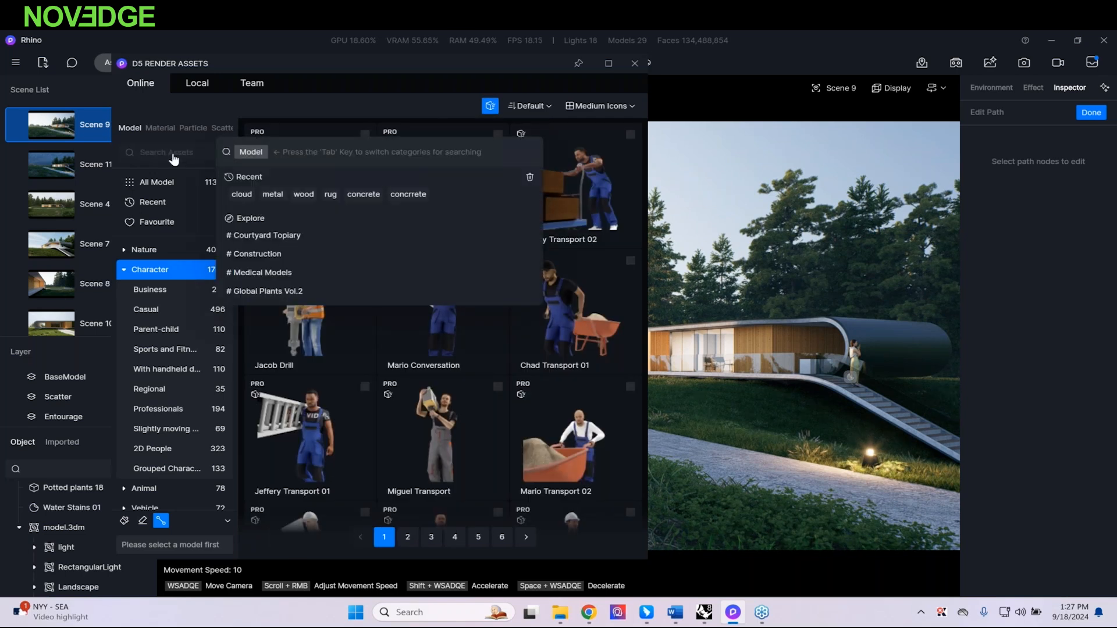
pyautogui.write('walking')
pyautogui.press('Return')
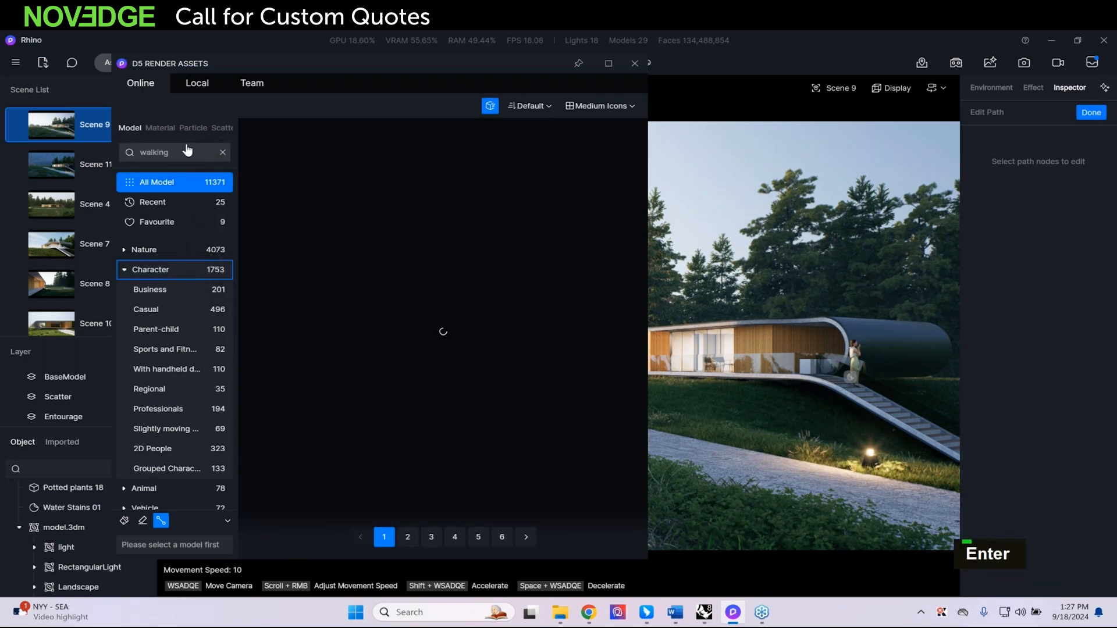
pyautogui.scroll(-5, 493, 239)
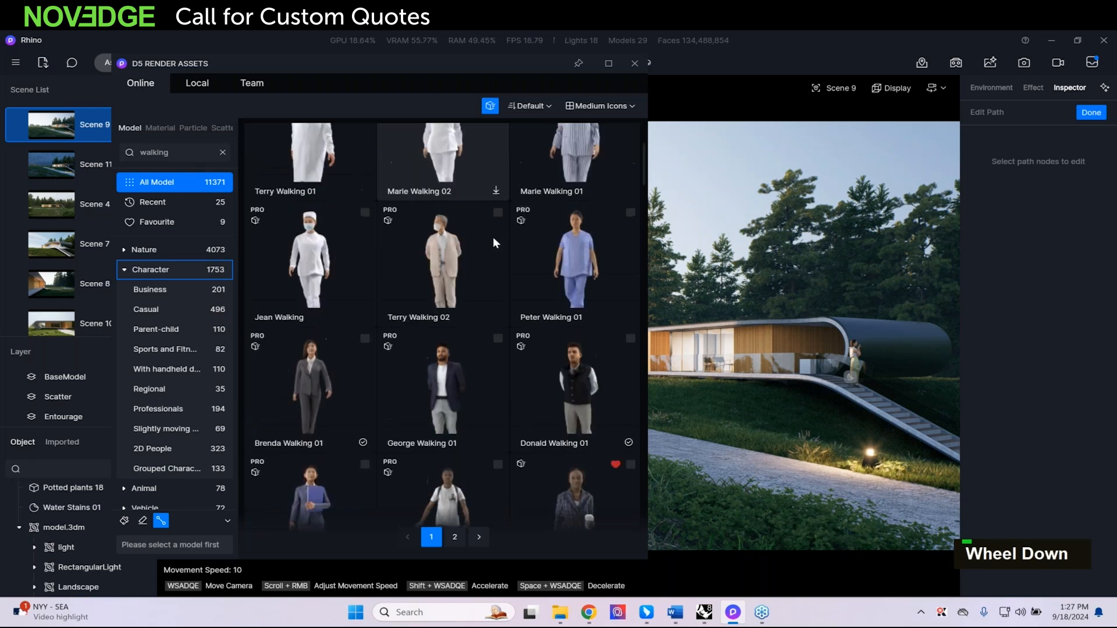
pyautogui.scroll(2, 493, 238)
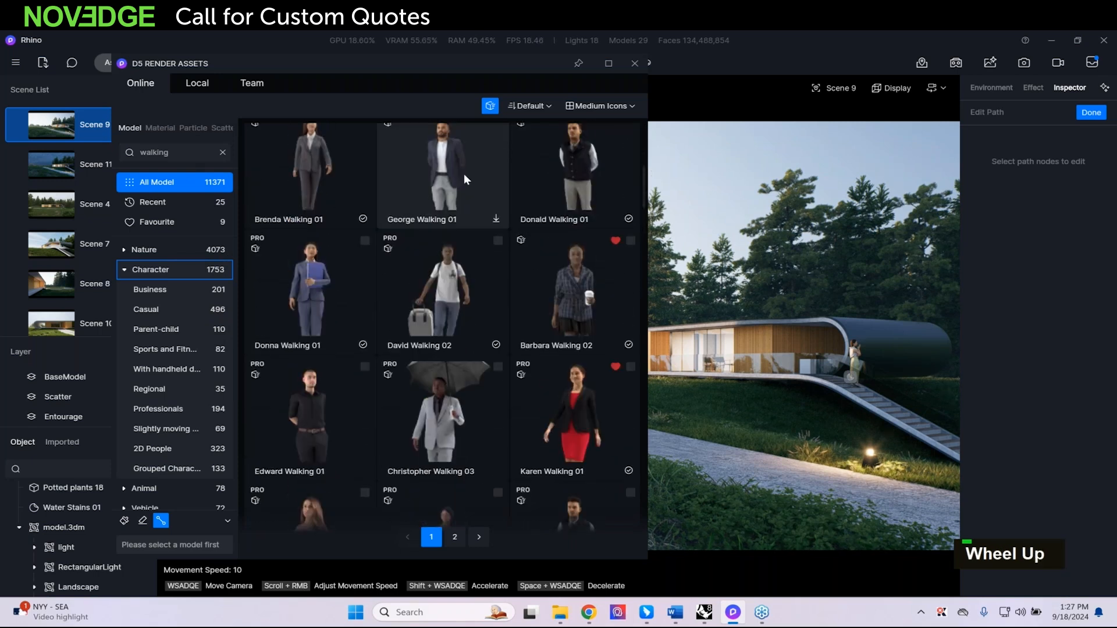
pyautogui.click(310, 184)
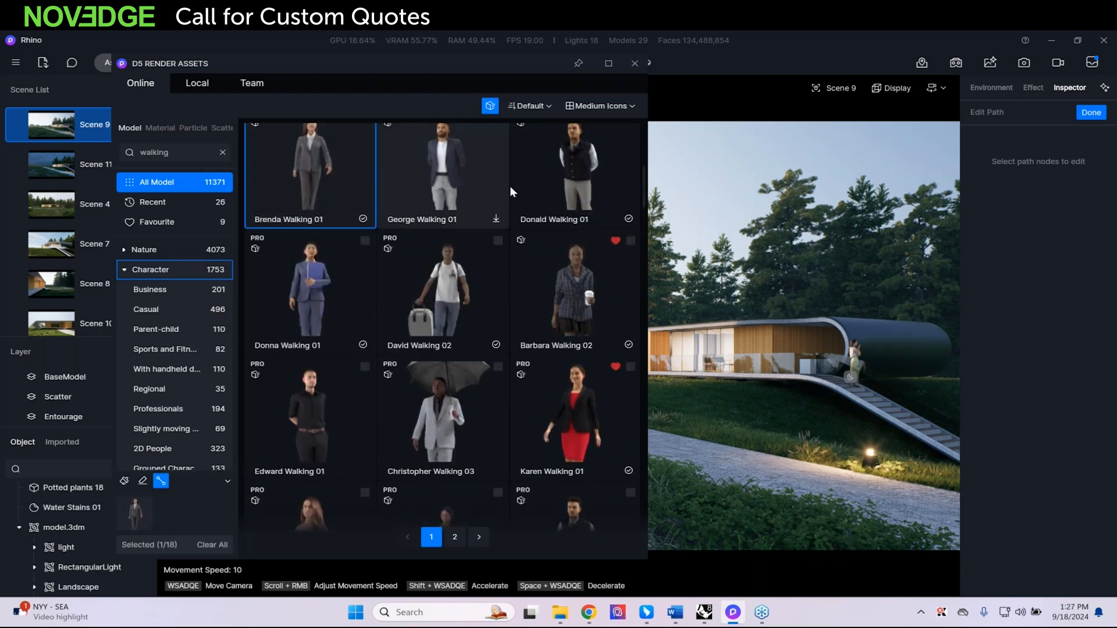
pyautogui.click(600, 174)
pyautogui.scroll(1, 568, 229)
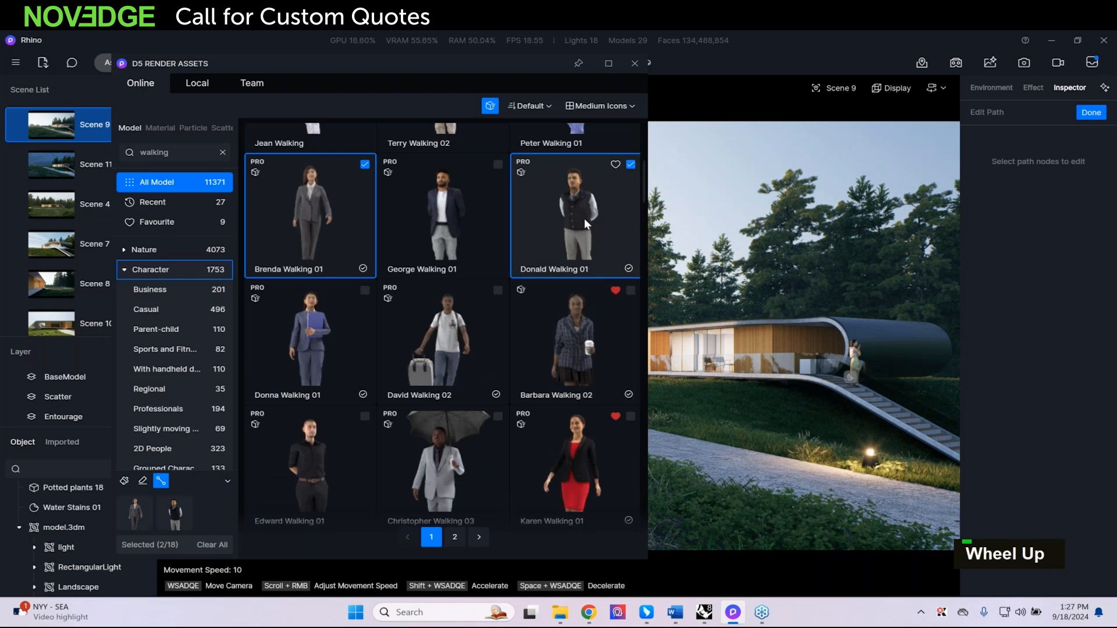
pyautogui.click(586, 334)
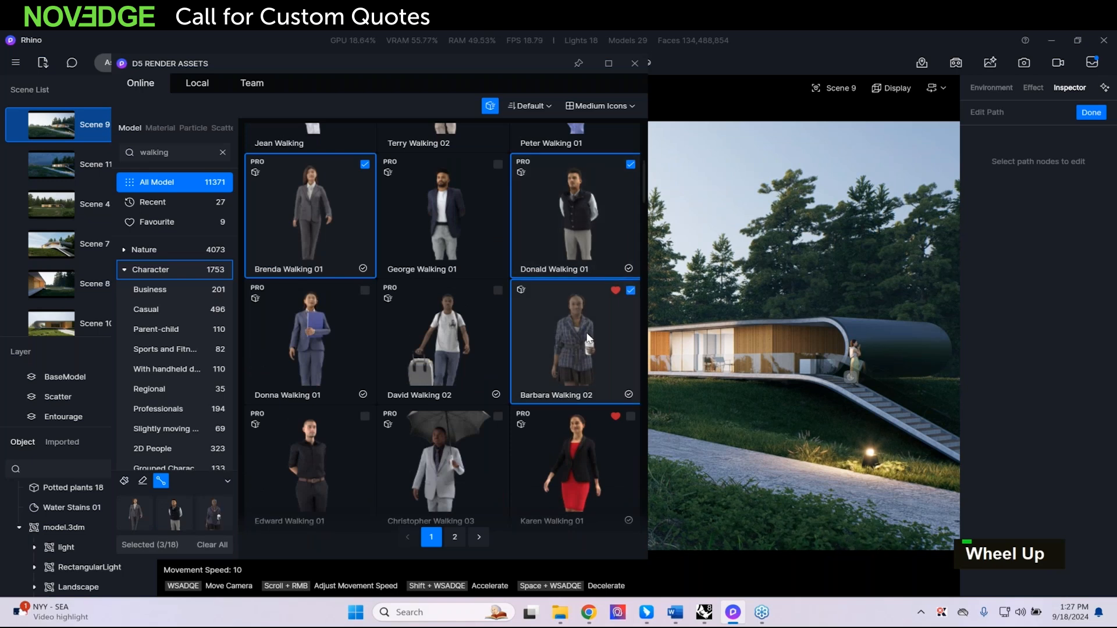
# Step: Draw a character path along the walkway from its far bend to the foreground, finish editing it and raise it vertically
pyautogui.moveTo(490, 67); pyautogui.dragTo(264, 557)
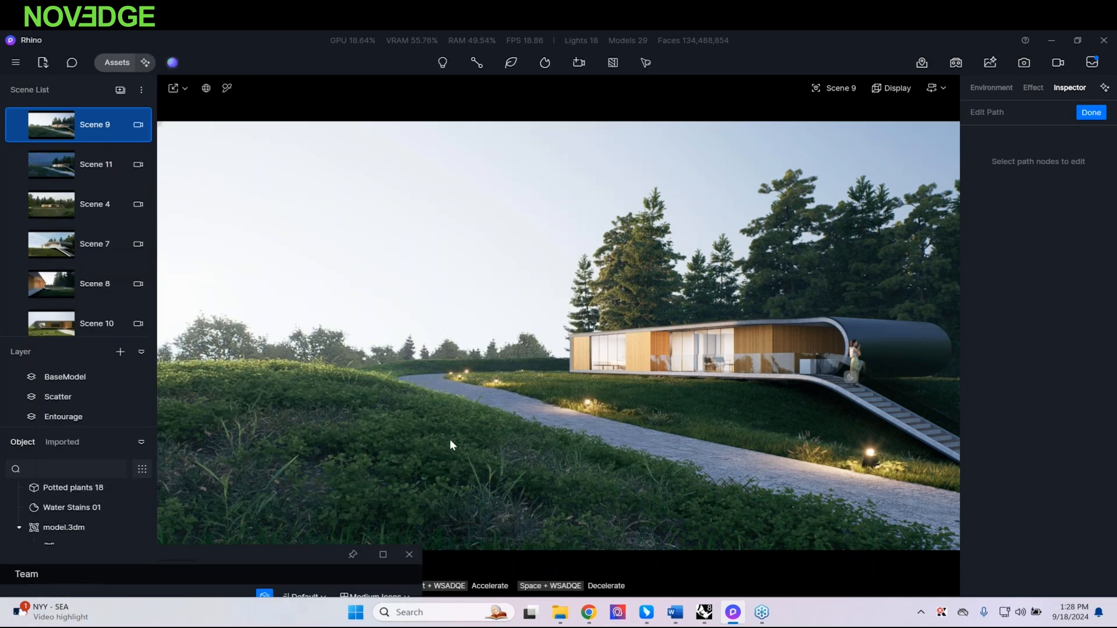
pyautogui.click(476, 386)
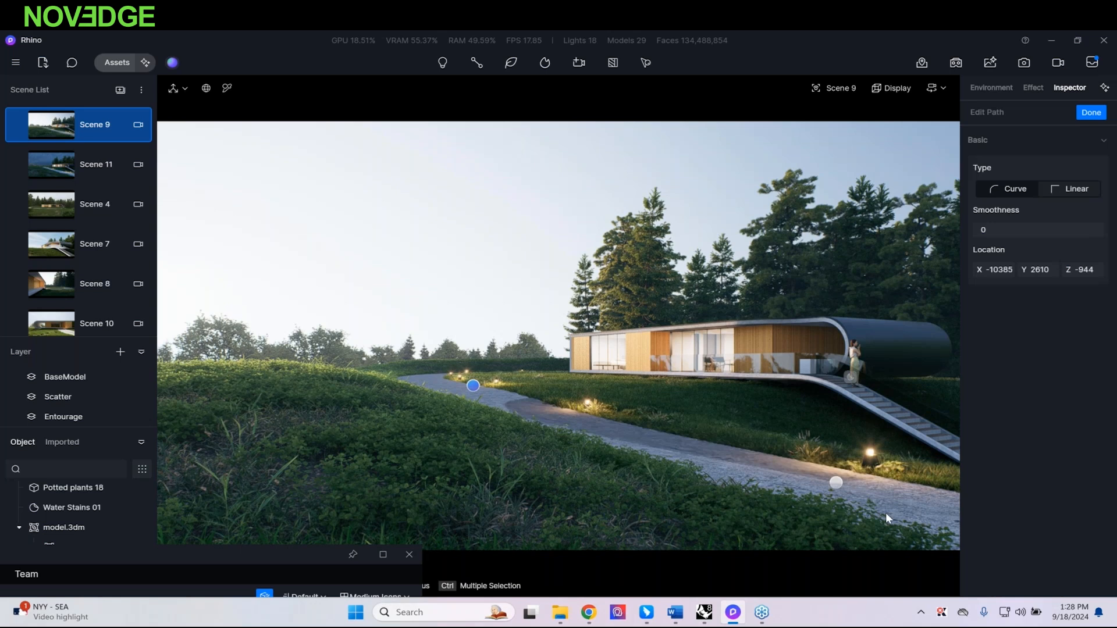
pyautogui.click(903, 518)
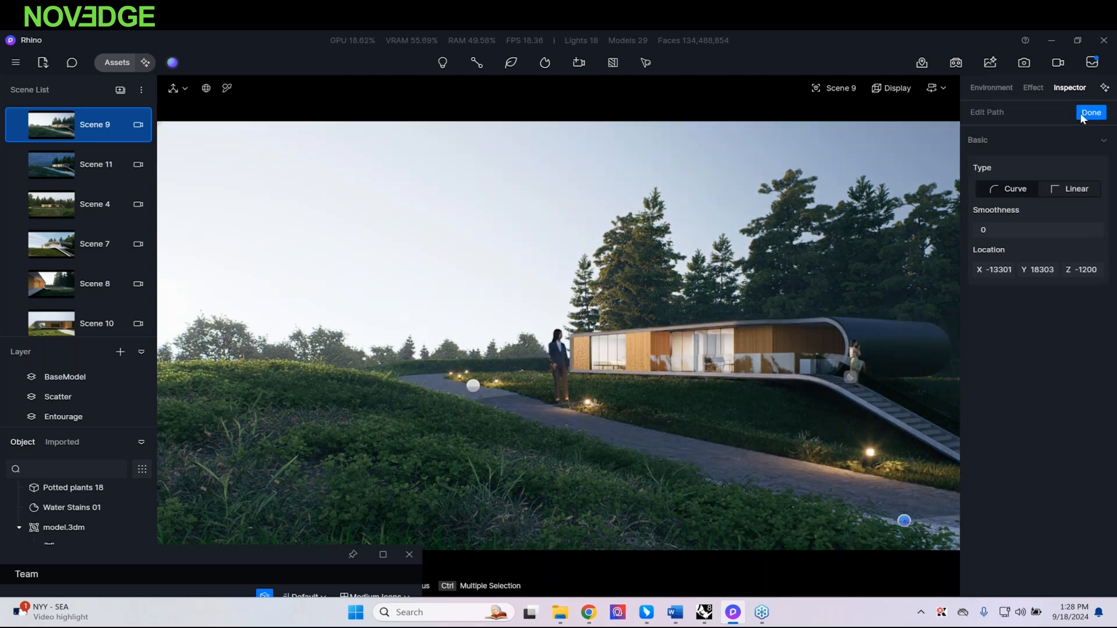
pyautogui.click(1090, 113)
pyautogui.moveTo(536, 360); pyautogui.dragTo(553, 321)
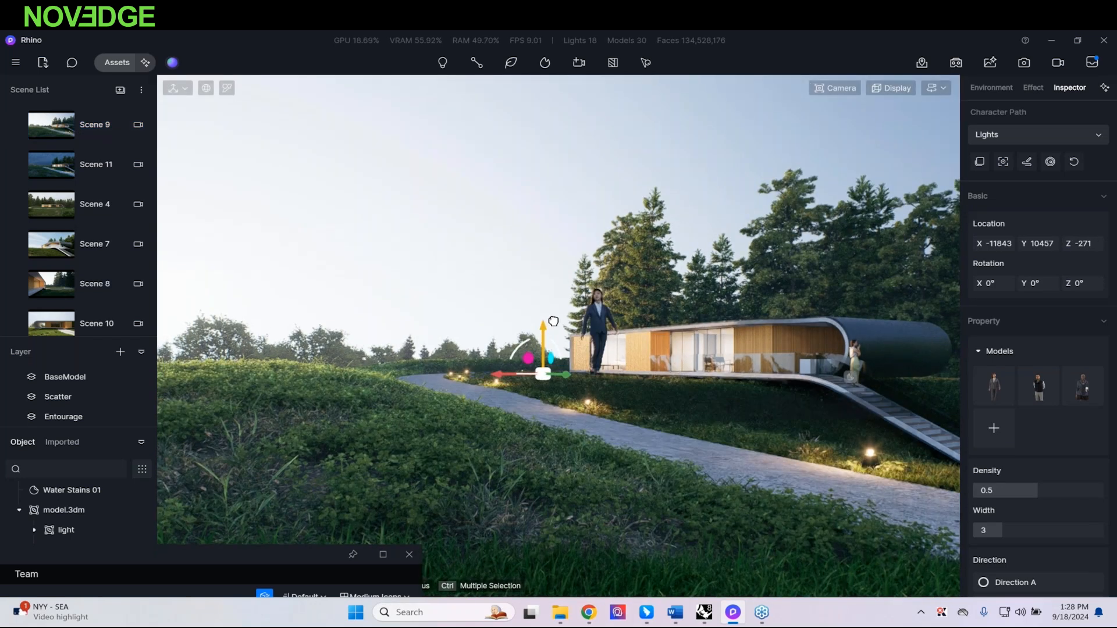
# Step: Turn on Drop for the character path, set its density to 1 and width to 2.84, and delete the path
pyautogui.scroll(-2, 1039, 519)
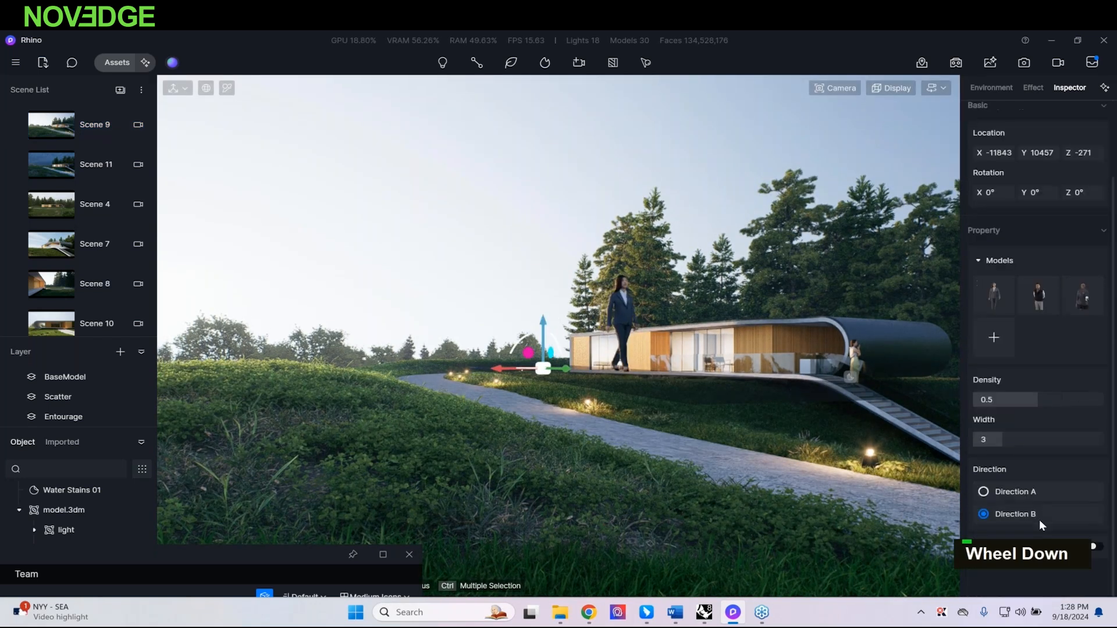
pyautogui.moveTo(1038, 399); pyautogui.dragTo(1068, 400)
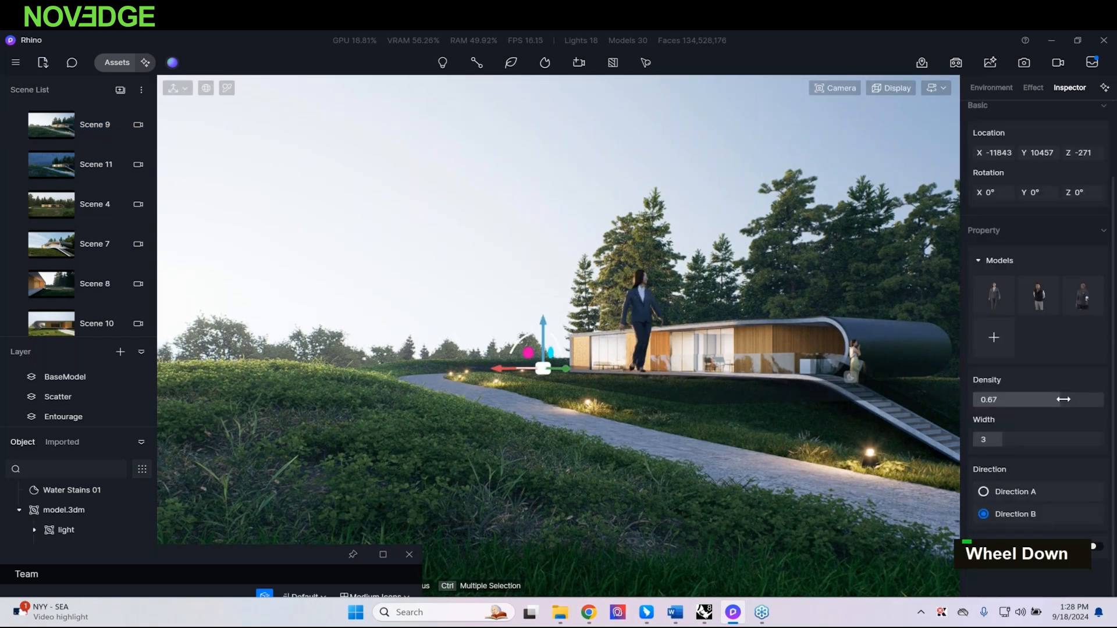
pyautogui.click(1094, 549)
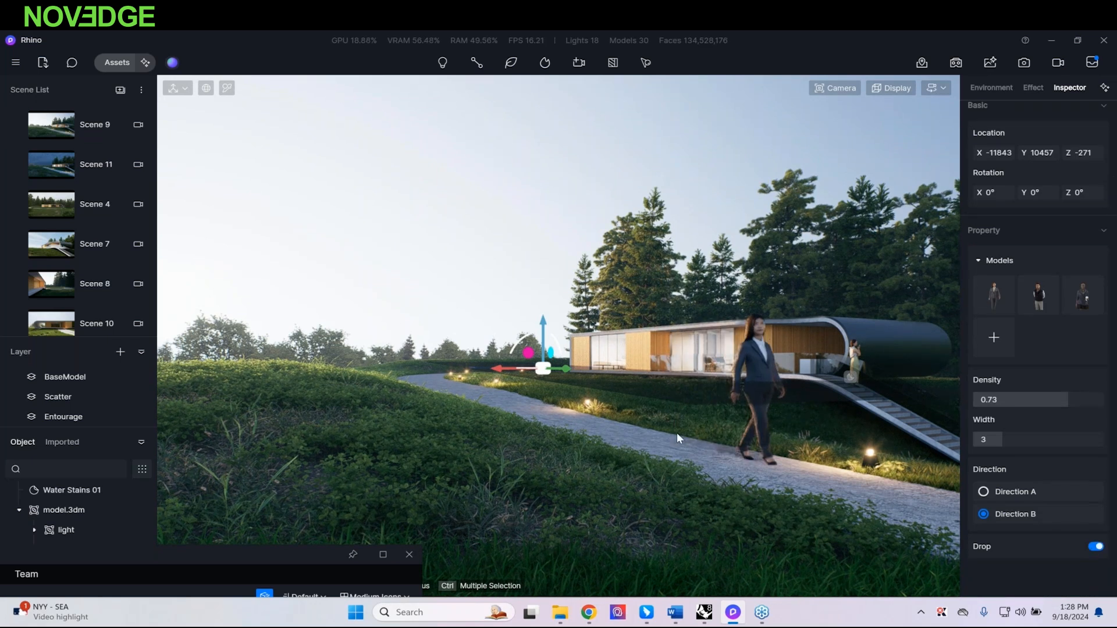
pyautogui.moveTo(1068, 399); pyautogui.dragTo(1115, 402)
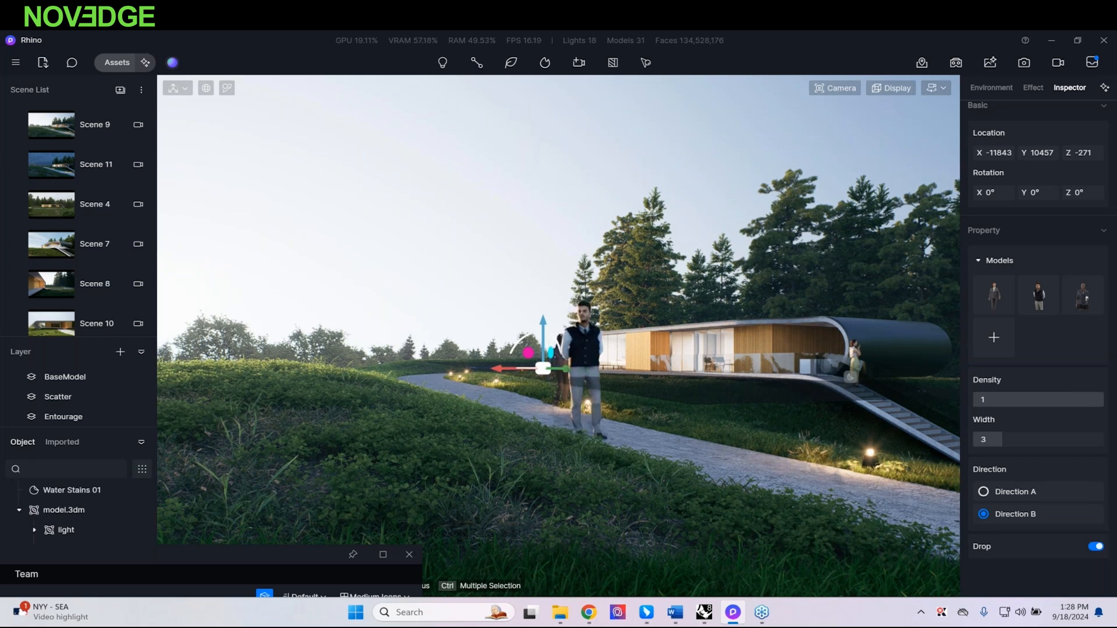
pyautogui.moveTo(1002, 440)
pyautogui.mouseDown()
pyautogui.moveTo(1040, 439)
pyautogui.moveTo(1000, 439)
pyautogui.mouseUp()
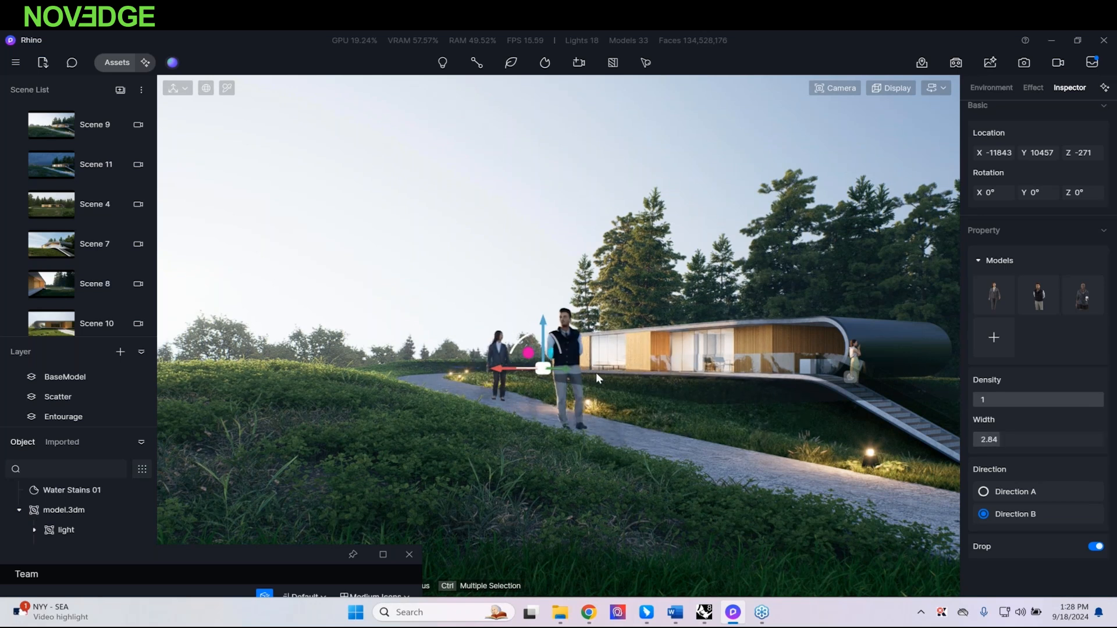
pyautogui.press('Delete')
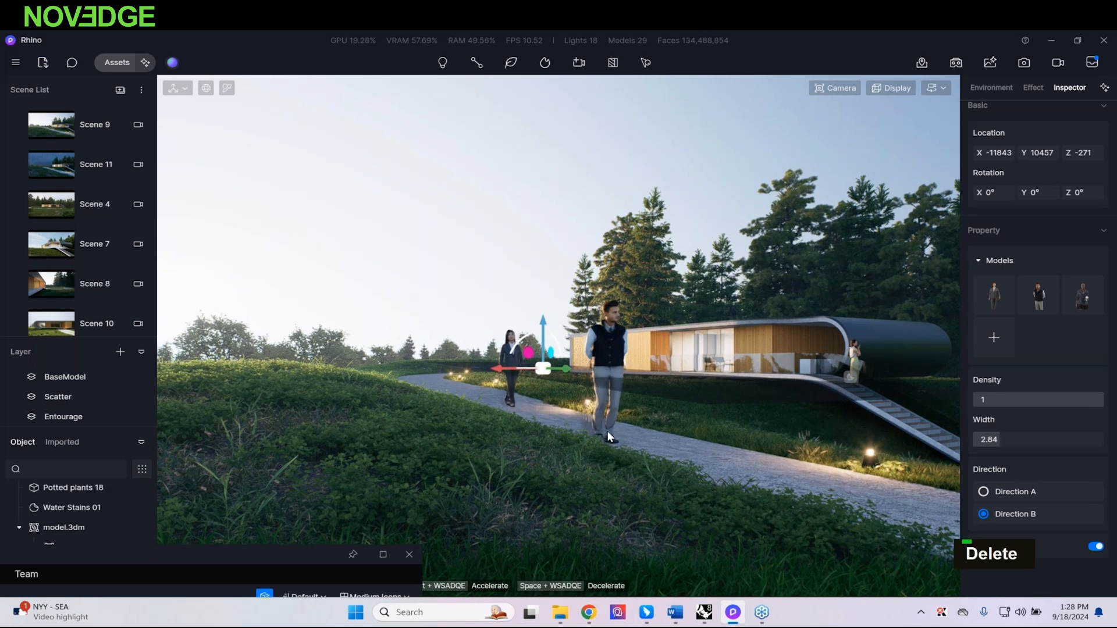
# Step: Use the Brush tool to plant Jacaranda mimosifolia 11 trees on the grass beside the walkway
pyautogui.click(512, 62)
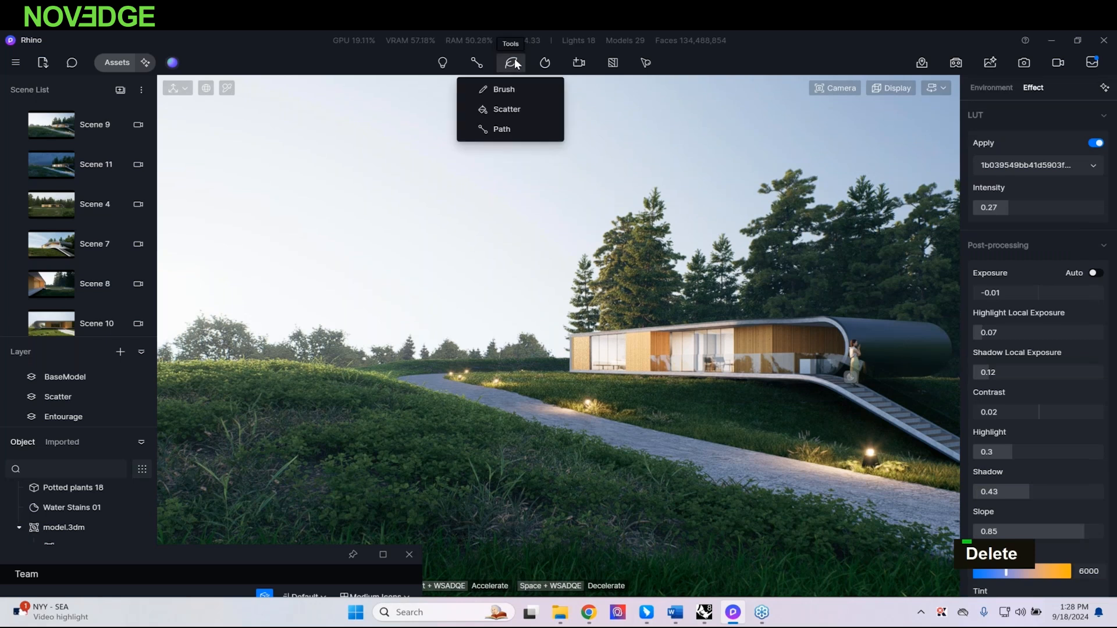
pyautogui.click(521, 92)
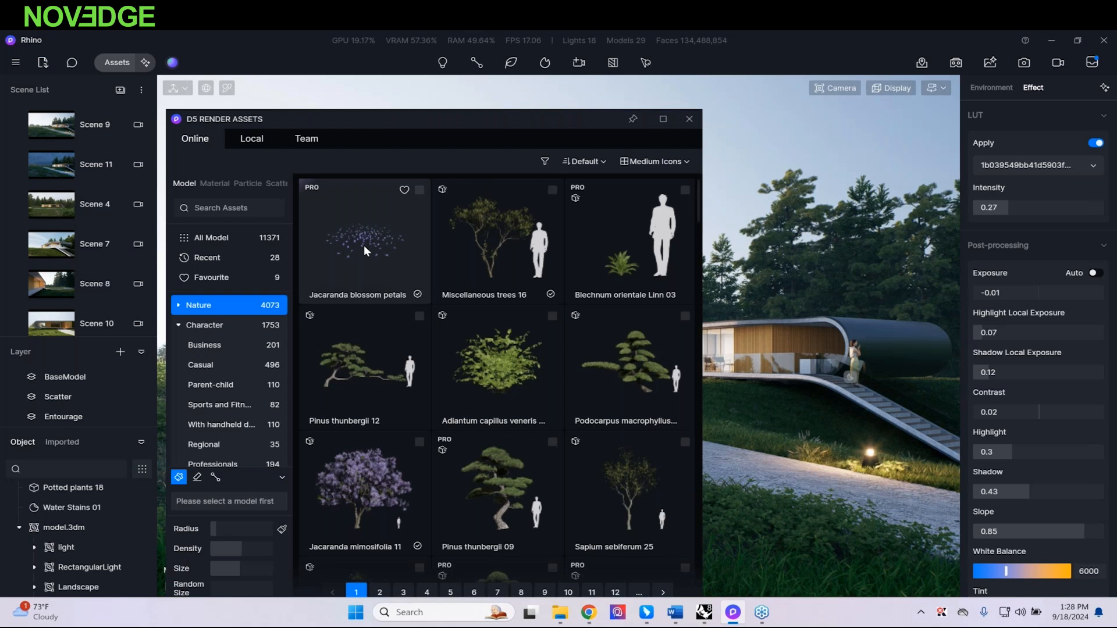
pyautogui.click(360, 470)
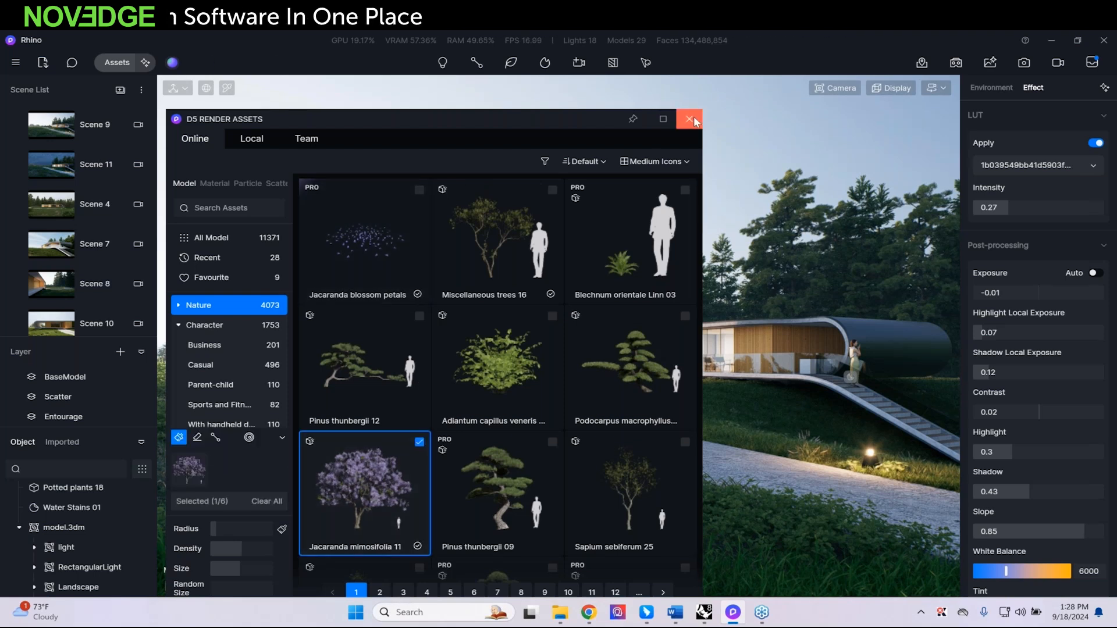
pyautogui.rightClick(455, 469)
pyautogui.moveTo(454, 469); pyautogui.dragTo(452, 466, button='right')
pyautogui.press('q')
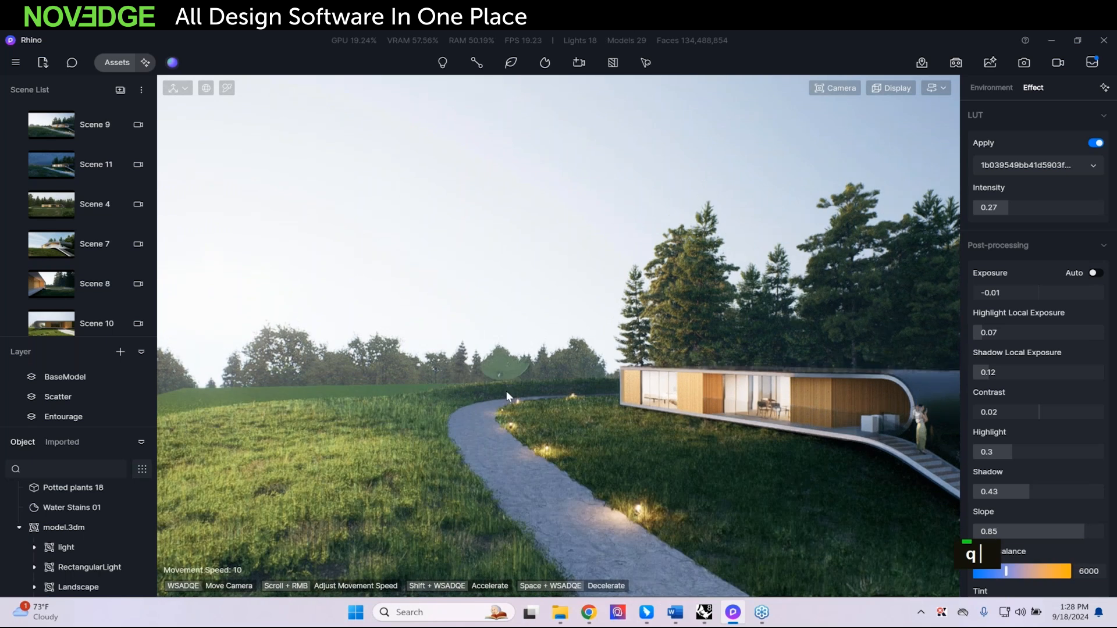
pyautogui.moveTo(506, 391); pyautogui.dragTo(481, 372, button='right')
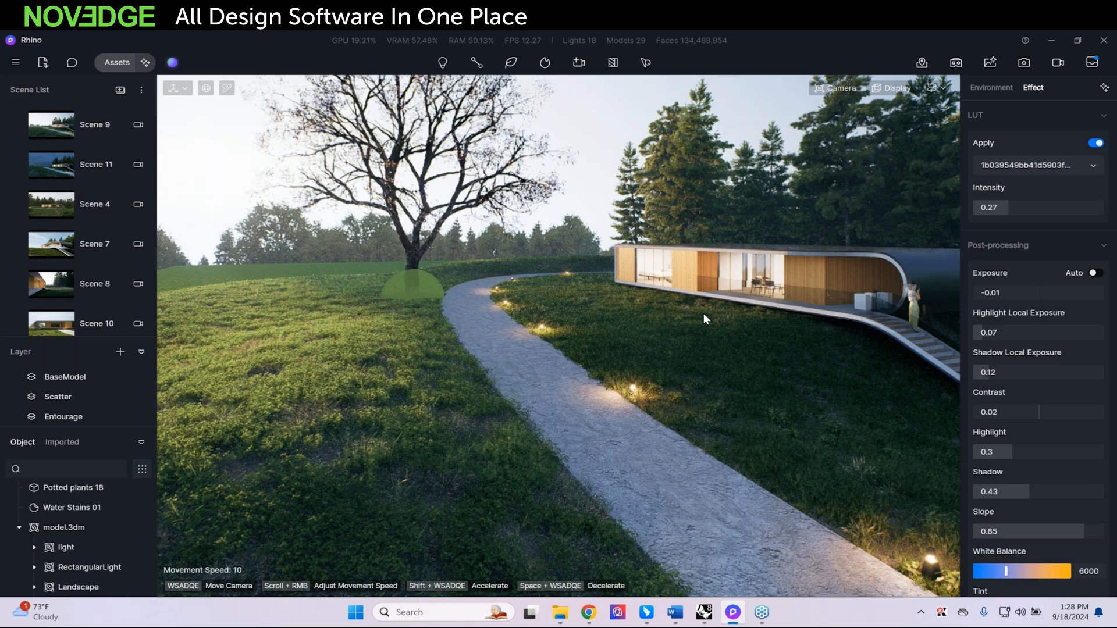
pyautogui.click(490, 504)
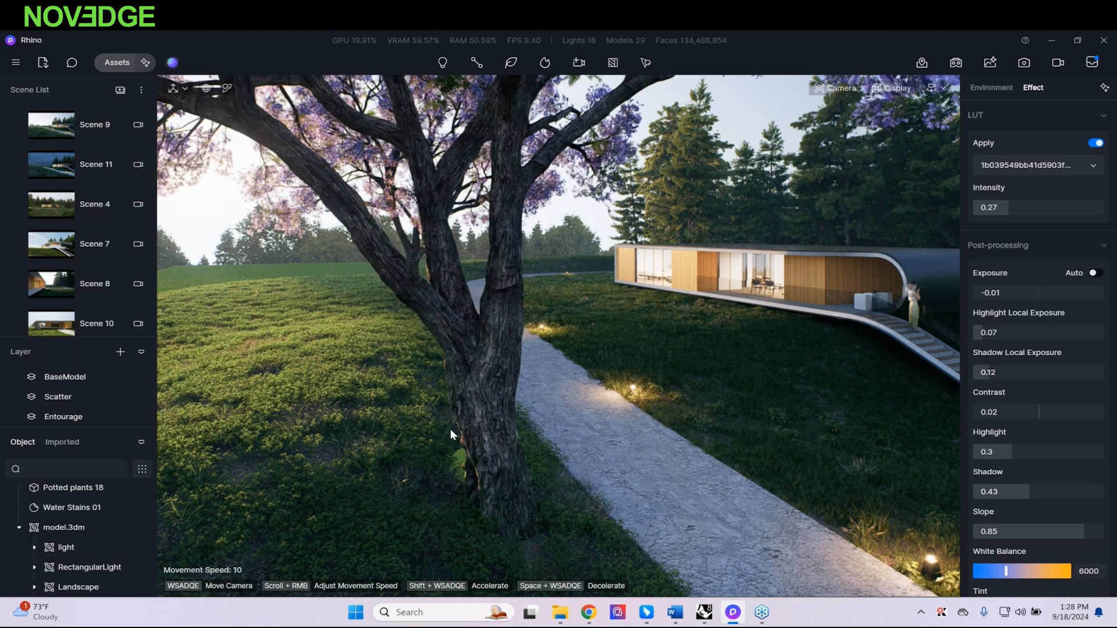
# Step: Examine the planted jacaranda trees from several sides, return to Scene 9 and leave the brush
pyautogui.moveTo(332, 363)
pyautogui.mouseDown(button='right')
pyautogui.moveTo(362, 347)
pyautogui.moveTo(514, 378)
pyautogui.mouseUp(button='right')
pyautogui.press('a')
pyautogui.press('s')
pyautogui.moveTo(350, 255)
pyautogui.mouseDown()
pyautogui.moveTo(558, 270)
pyautogui.moveTo(307, 247)
pyautogui.moveTo(547, 276)
pyautogui.moveTo(374, 249)
pyautogui.moveTo(535, 265)
pyautogui.mouseUp()
pyautogui.press('d')
pyautogui.press('w')
pyautogui.press('w')
pyautogui.press('d')
pyautogui.moveTo(520, 242); pyautogui.dragTo(455, 242, button='right')
pyautogui.press('d')
pyautogui.press('d')
pyautogui.press('d')
pyautogui.press('d')
pyautogui.press('d')
pyautogui.press('d')
pyautogui.press('d')
pyautogui.press('d')
pyautogui.press('d')
pyautogui.press('d')
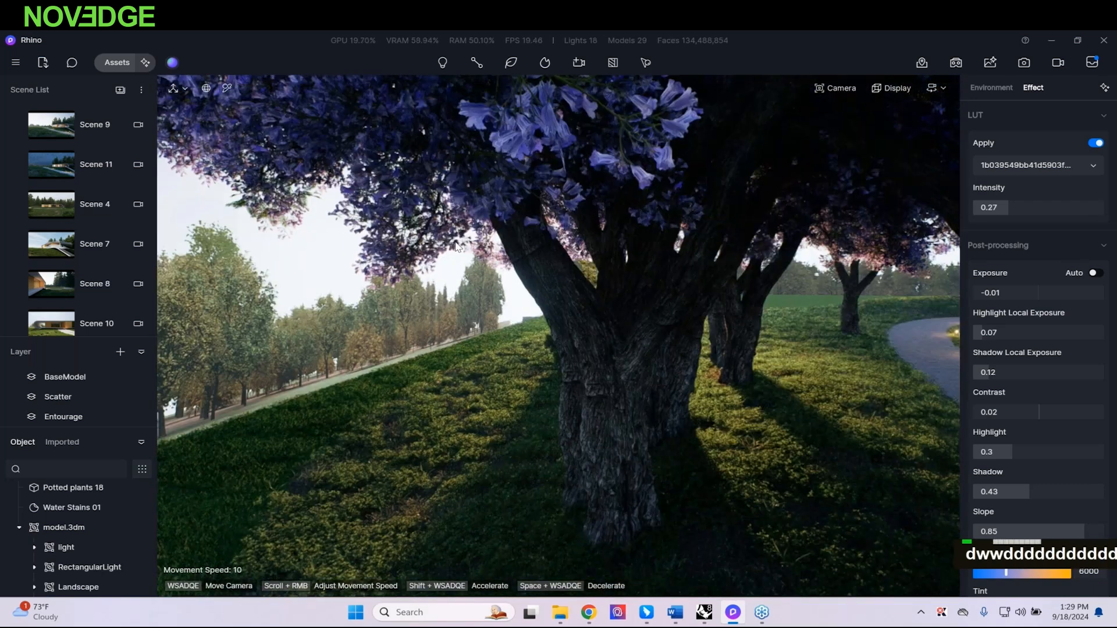
pyautogui.click(47, 120)
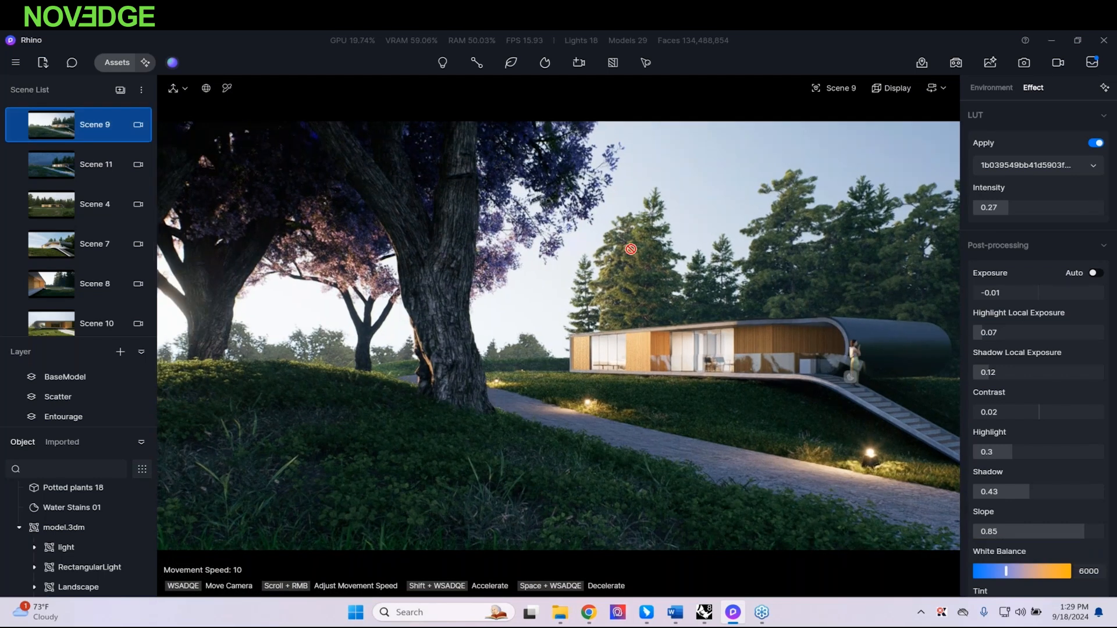
pyautogui.press('Escape')
pyautogui.press('Escape')
pyautogui.press('Escape')
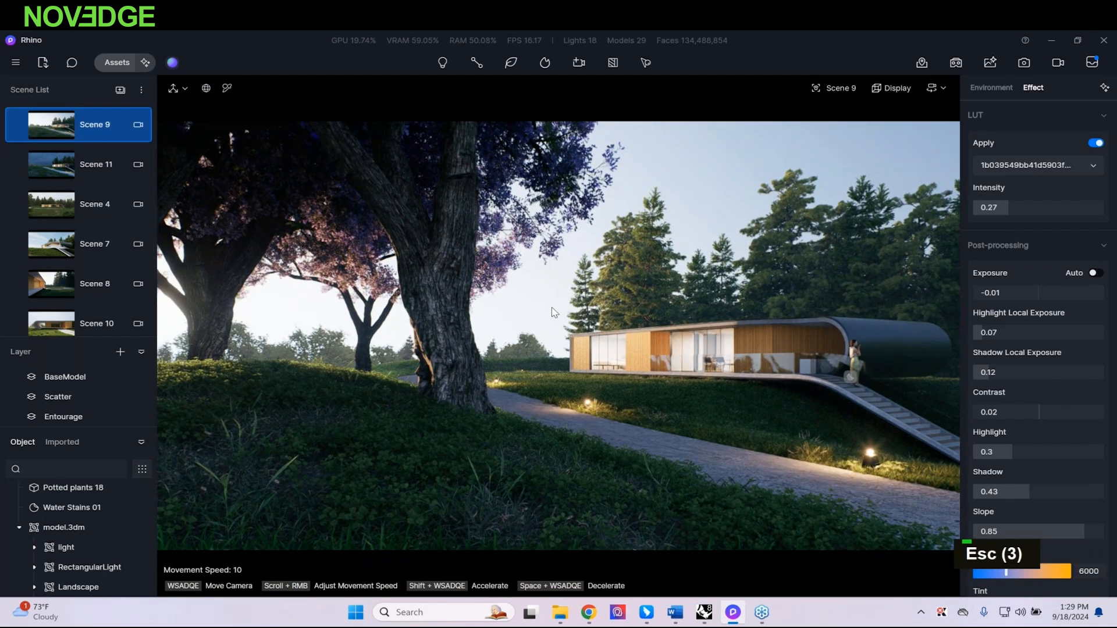
# Step: Delete Brush History 2 from the base model's brush records to remove the jacaranda trees
pyautogui.click(460, 249)
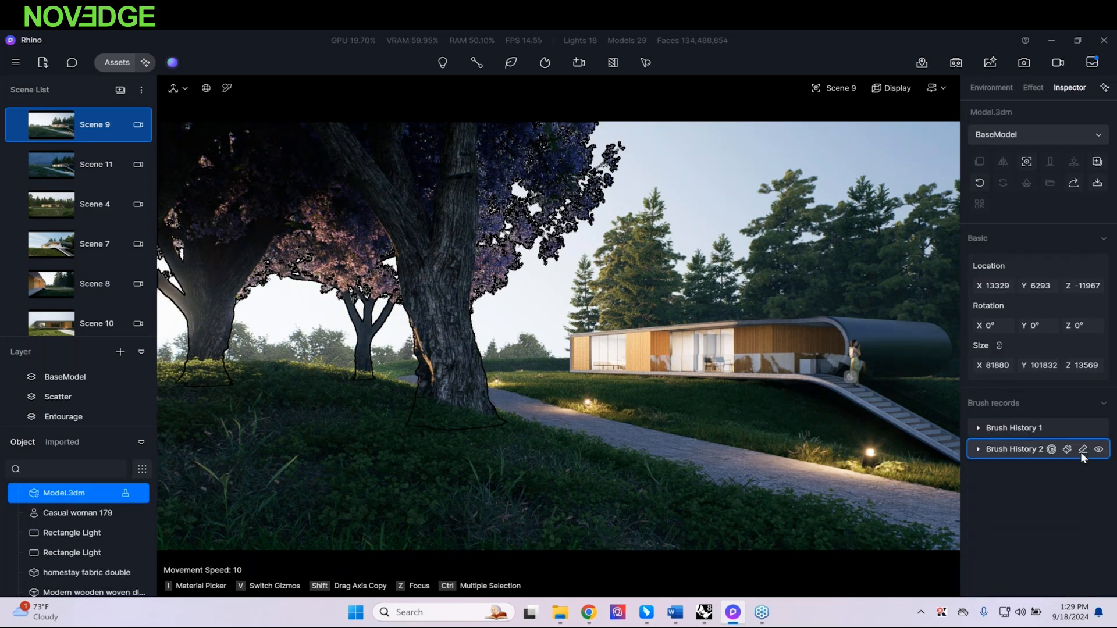
pyautogui.rightClick(1017, 447)
pyautogui.click(1074, 546)
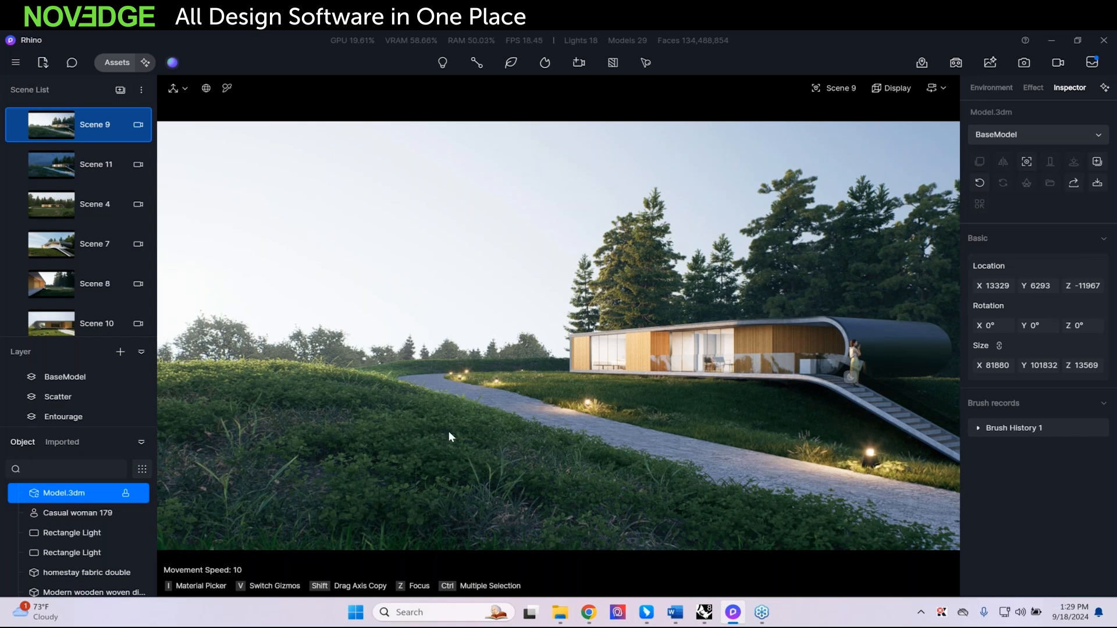
# Step: Delete the existing vegetation scatter covering the hill beside the walkway
pyautogui.click(553, 289)
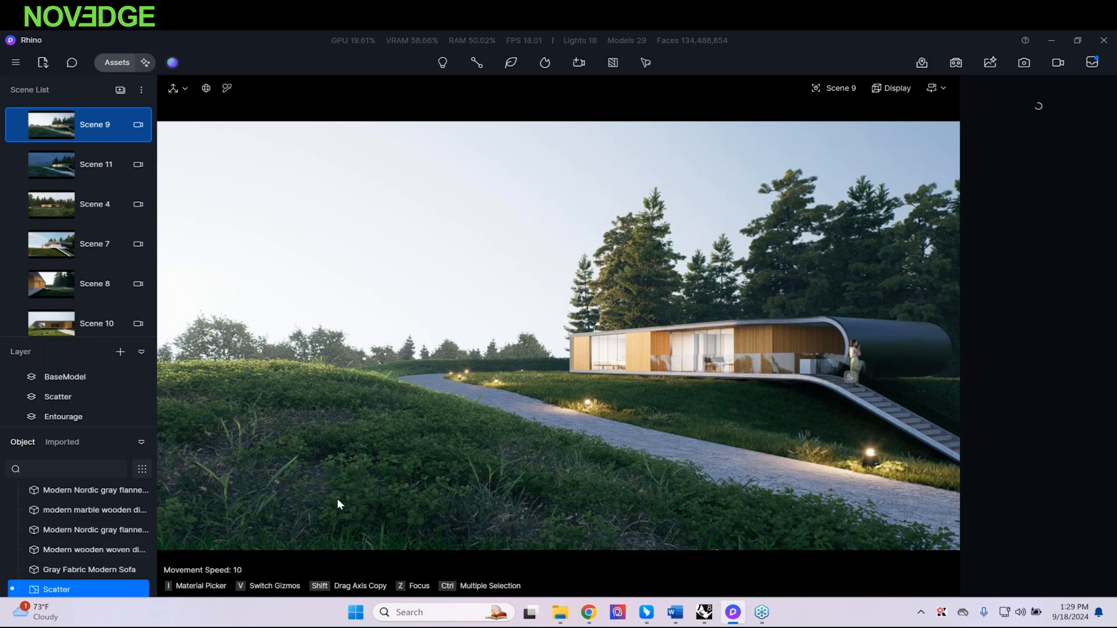
pyautogui.rightClick(73, 592)
pyautogui.click(100, 585)
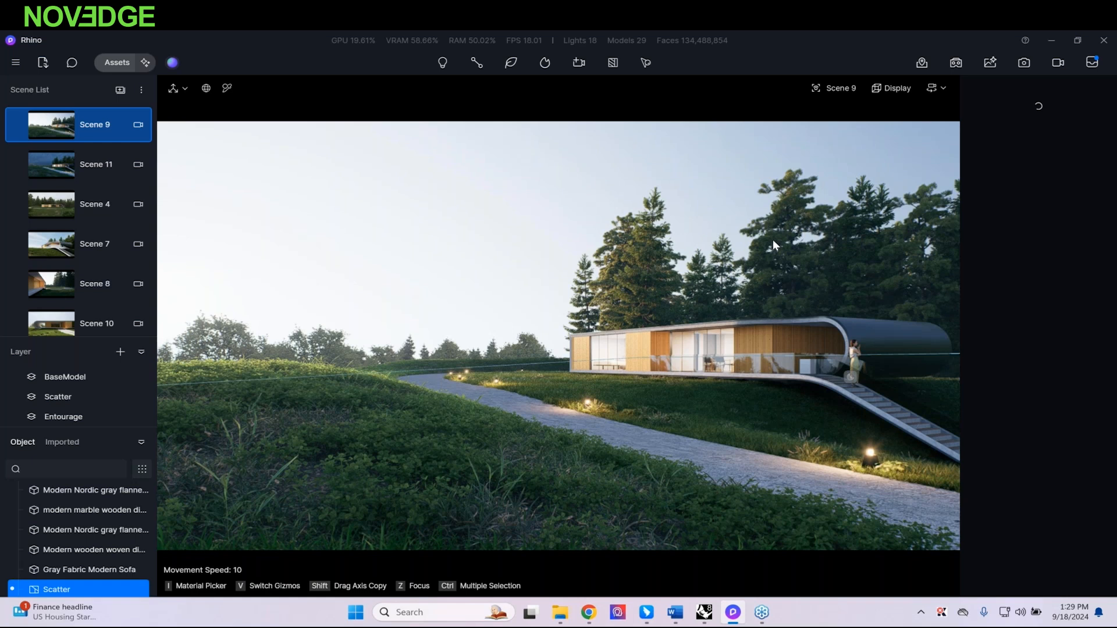
pyautogui.click(75, 572)
pyautogui.click(71, 589)
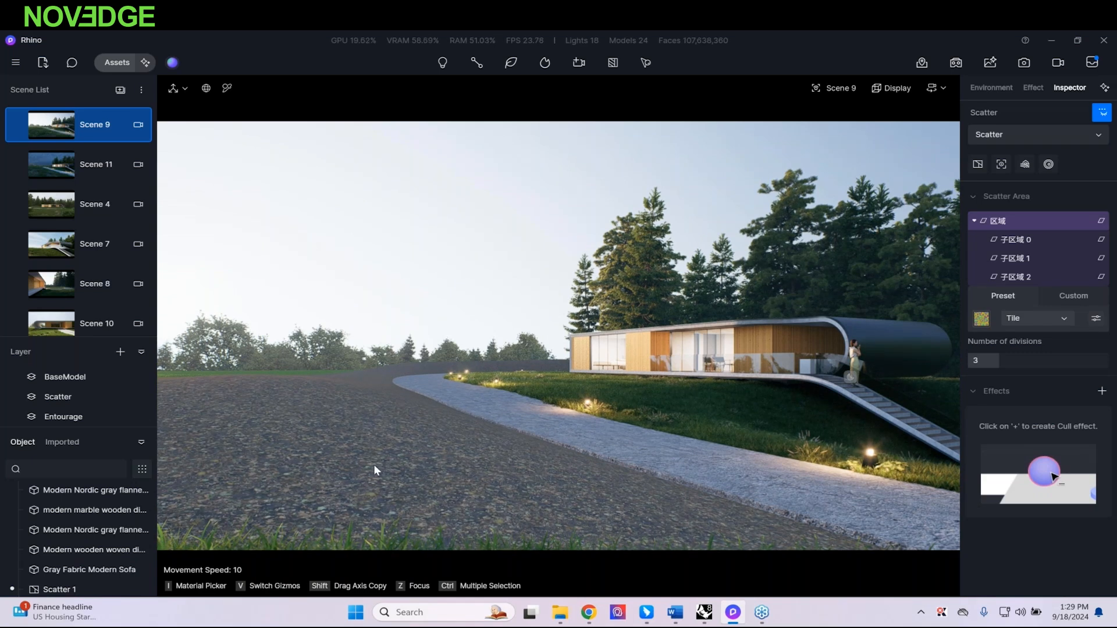
# Step: Create a scatter area from the bare hill's ground material beside the walkway
pyautogui.moveTo(643, 63)
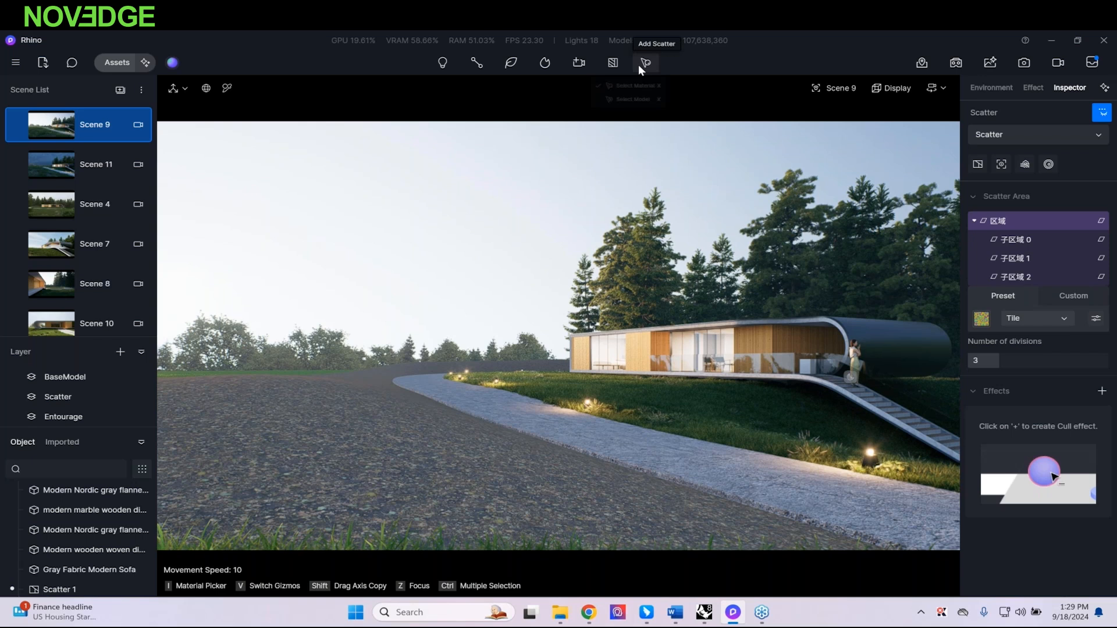
pyautogui.click(650, 88)
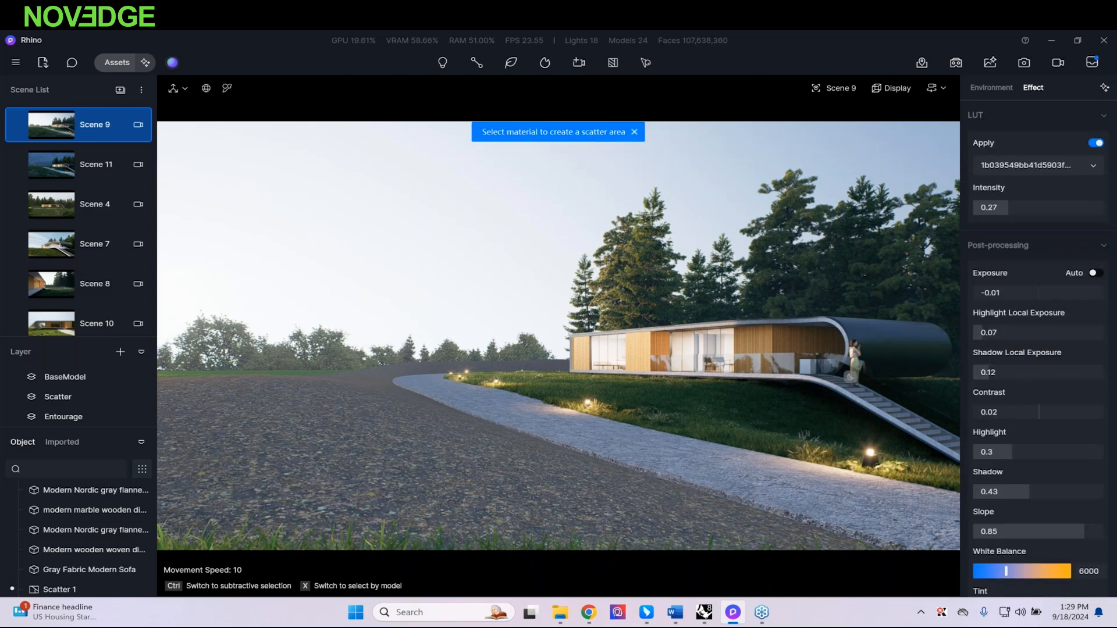
pyautogui.click(352, 436)
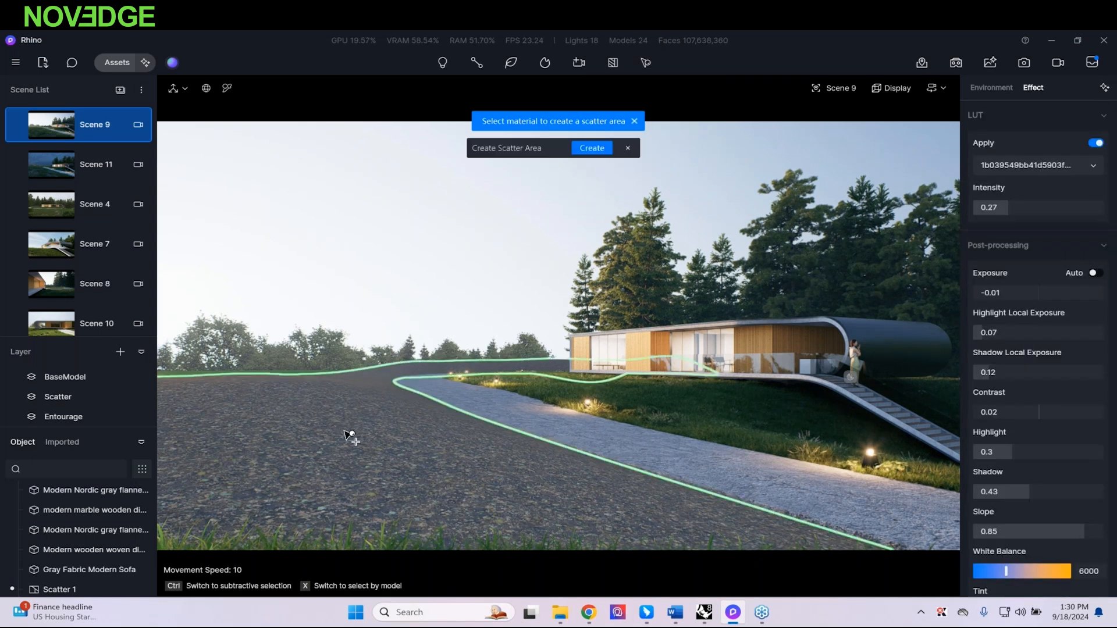
pyautogui.click(580, 146)
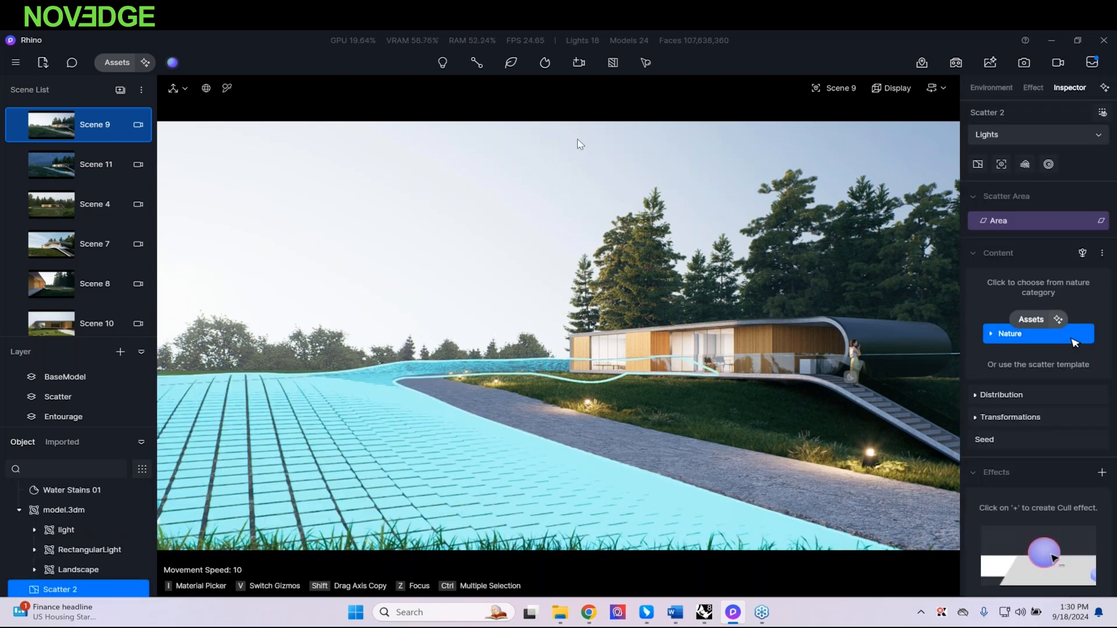
# Step: Apply the Checkerboard Lawn global preset to the hill's scatter area and close the asset library
pyautogui.click(1026, 164)
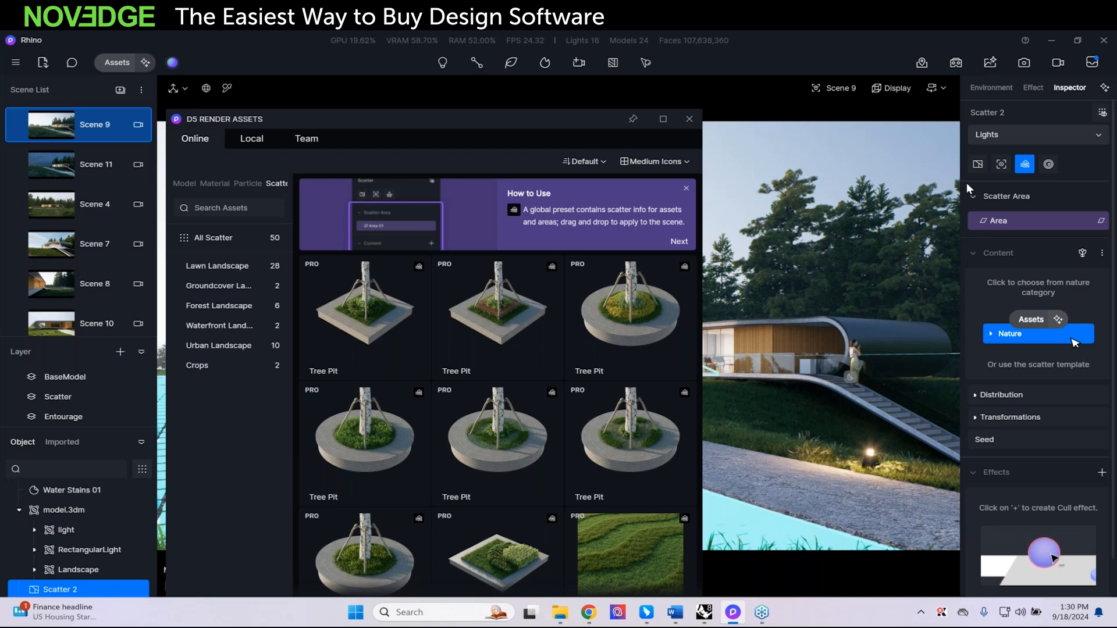
pyautogui.scroll(-5, 536, 444)
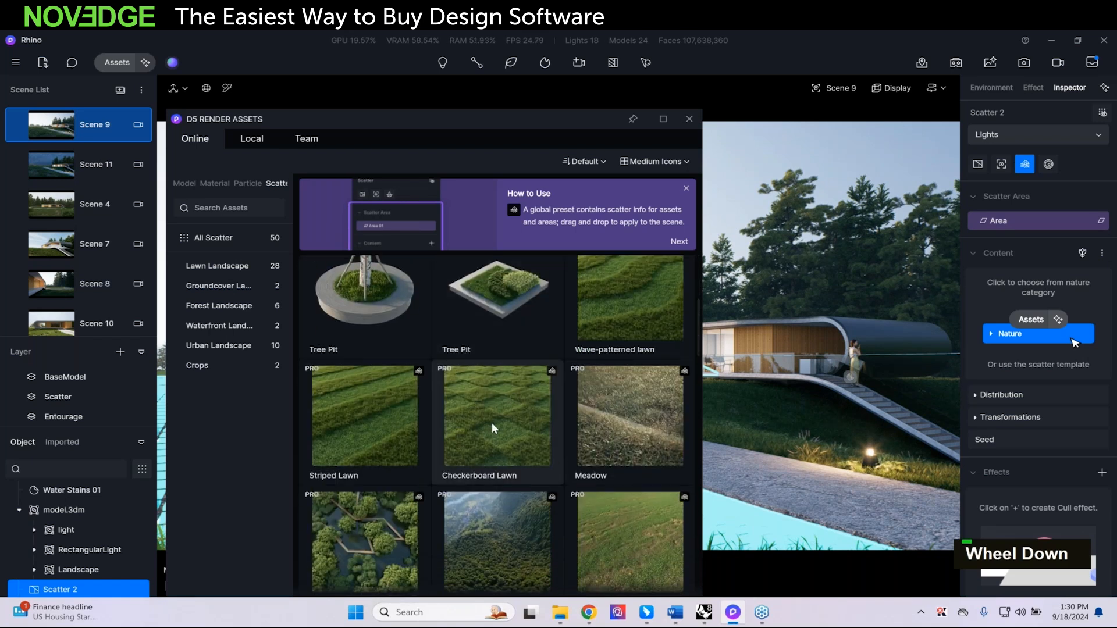
pyautogui.click(491, 423)
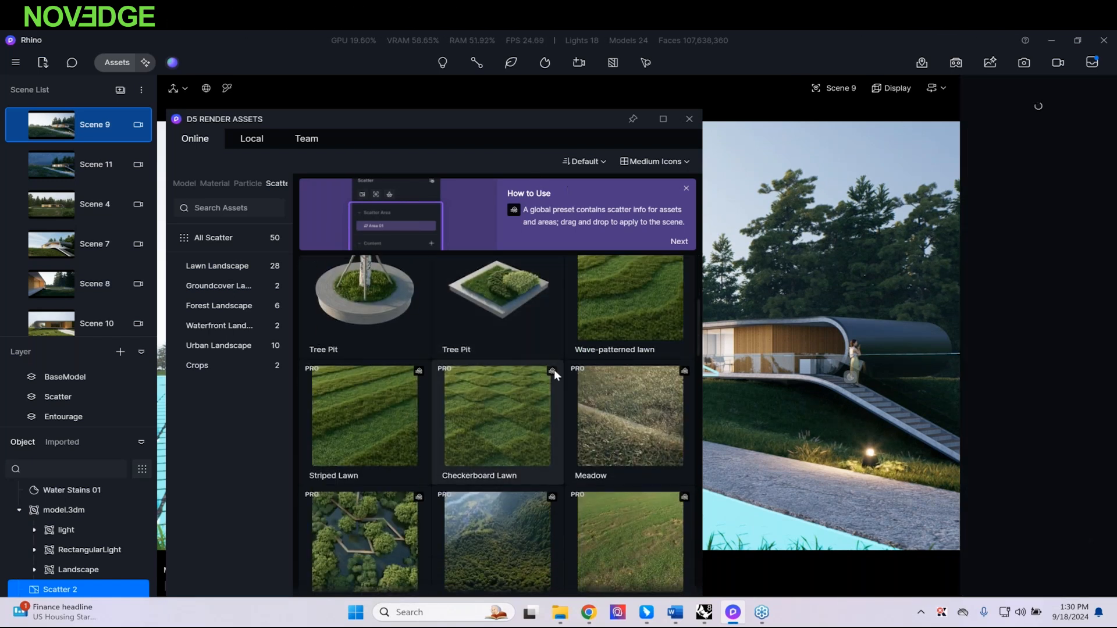
pyautogui.moveTo(515, 121); pyautogui.dragTo(837, 132)
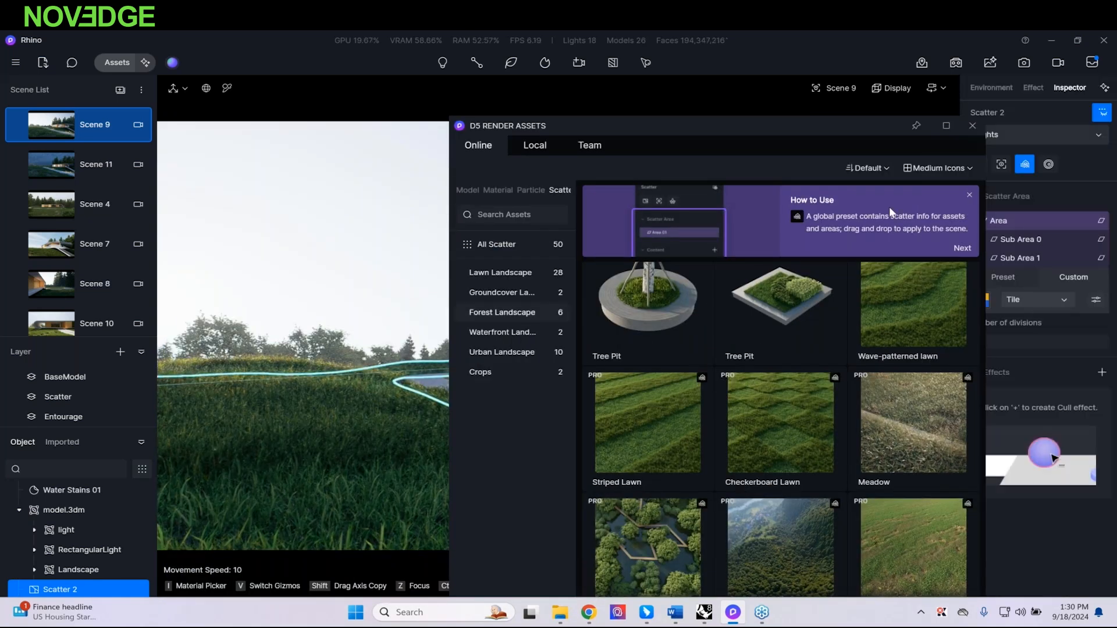
pyautogui.click(972, 126)
# Step: Examine the checkerboard lawn pattern on the hill from a higher viewpoint
pyautogui.press('q')
pyautogui.press('q')
pyautogui.press('q')
pyautogui.press('q')
pyautogui.press('q')
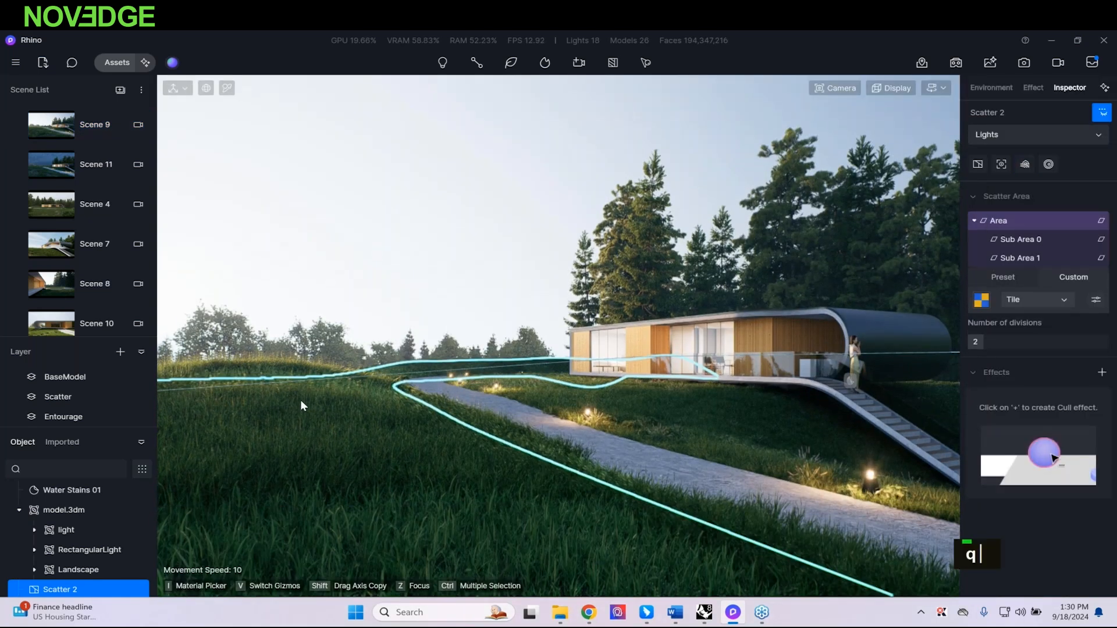
pyautogui.press('q')
pyautogui.press('q')
pyautogui.press('q')
pyautogui.press('q')
pyautogui.press('q')
pyautogui.press('q')
pyautogui.press('q')
pyautogui.press('q')
pyautogui.press('q')
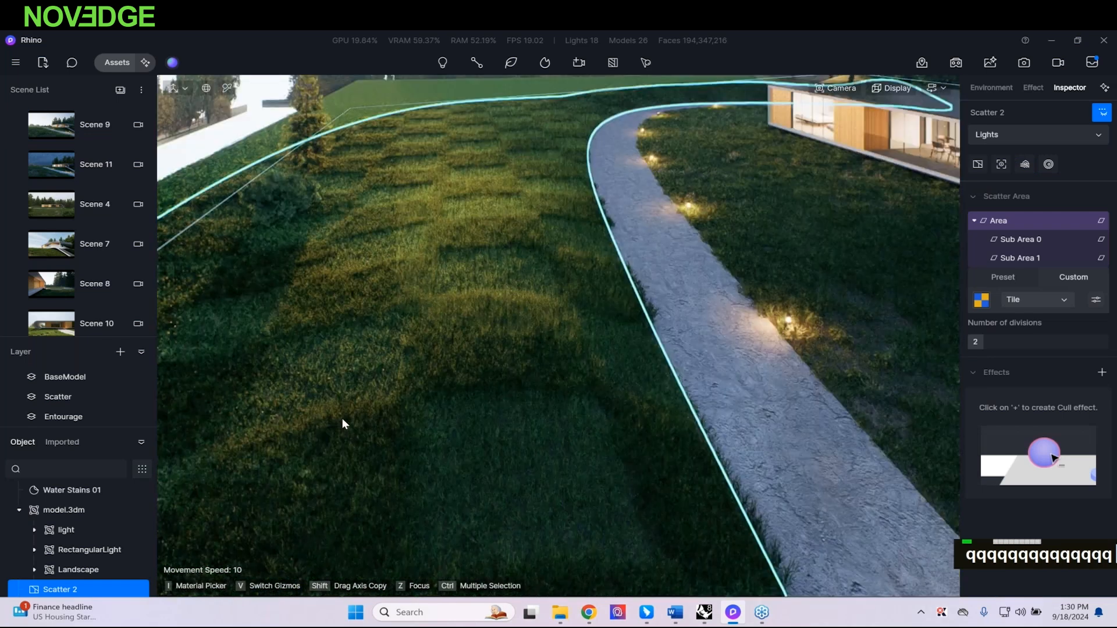
pyautogui.moveTo(342, 419); pyautogui.dragTo(301, 406, button='right')
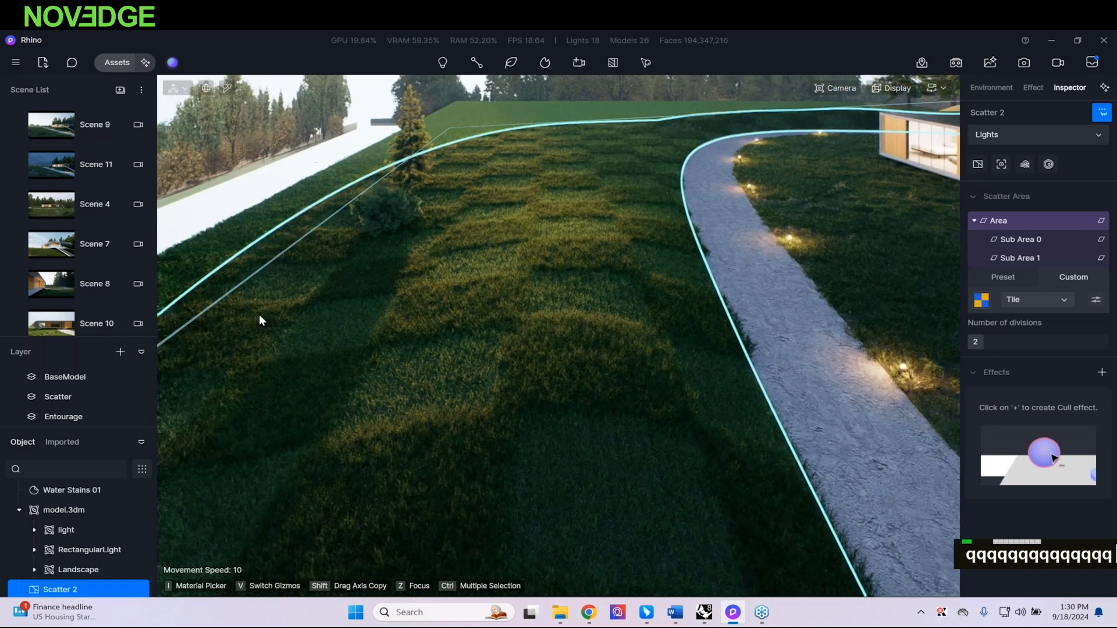
# Step: Save the checkerboard lawn view as a new scene with the exposure set to 0.32
pyautogui.click(120, 90)
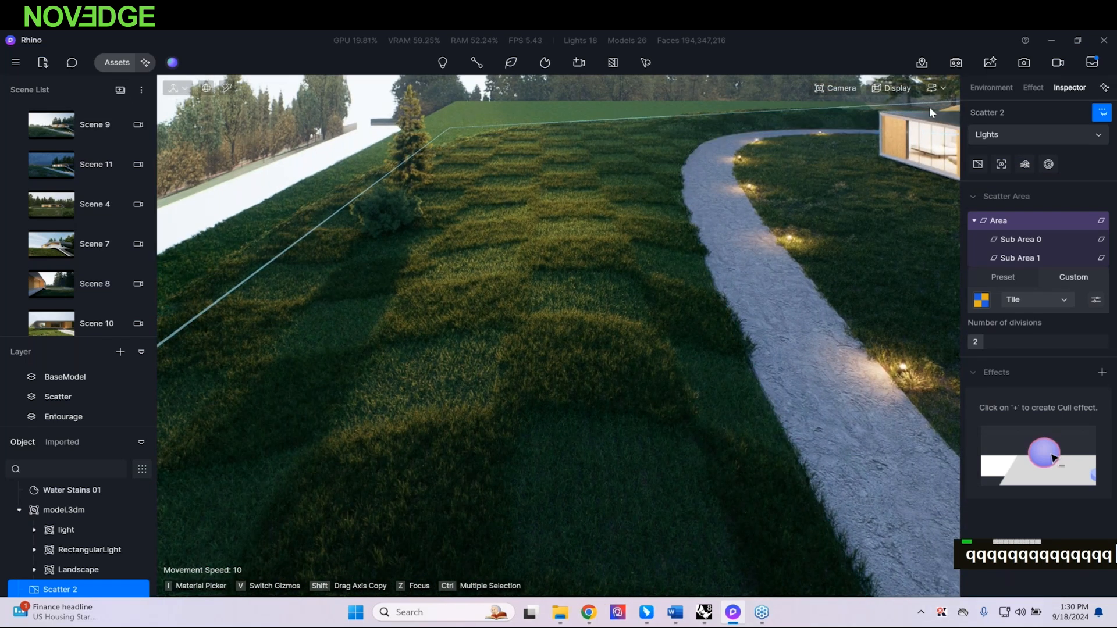
pyautogui.click(1025, 88)
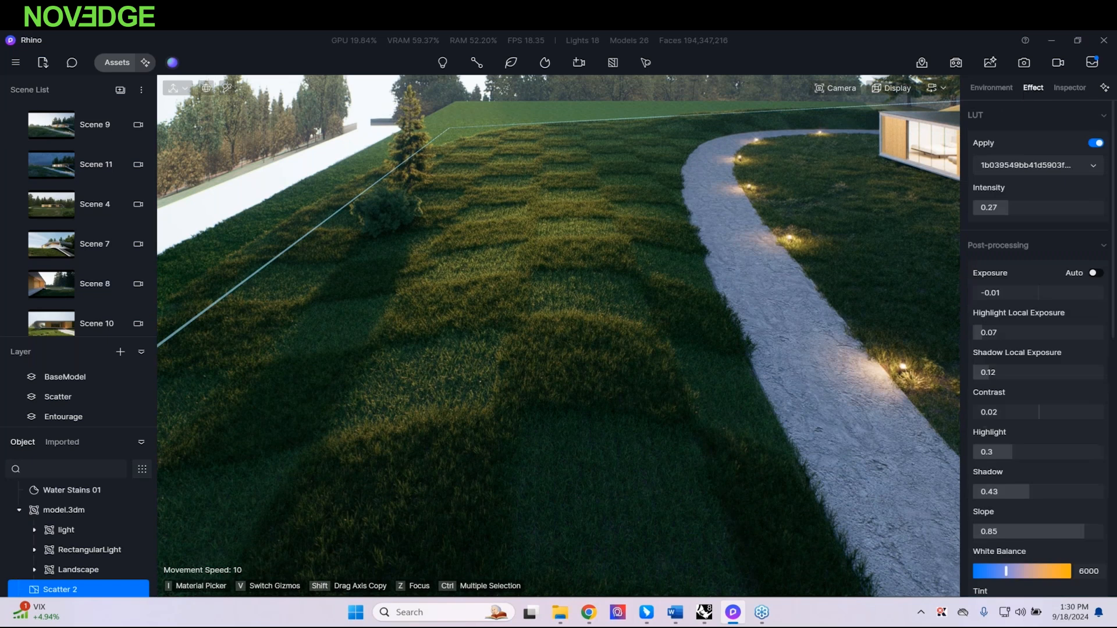
pyautogui.moveTo(1038, 296); pyautogui.dragTo(1061, 293)
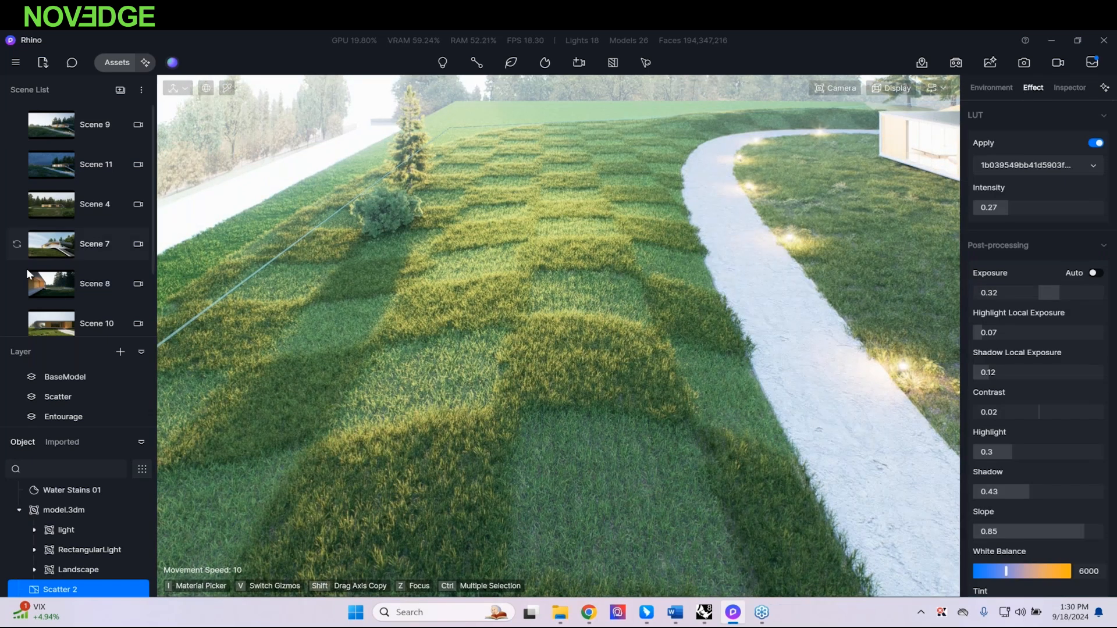
pyautogui.scroll(-3, 26, 266)
pyautogui.click(20, 321)
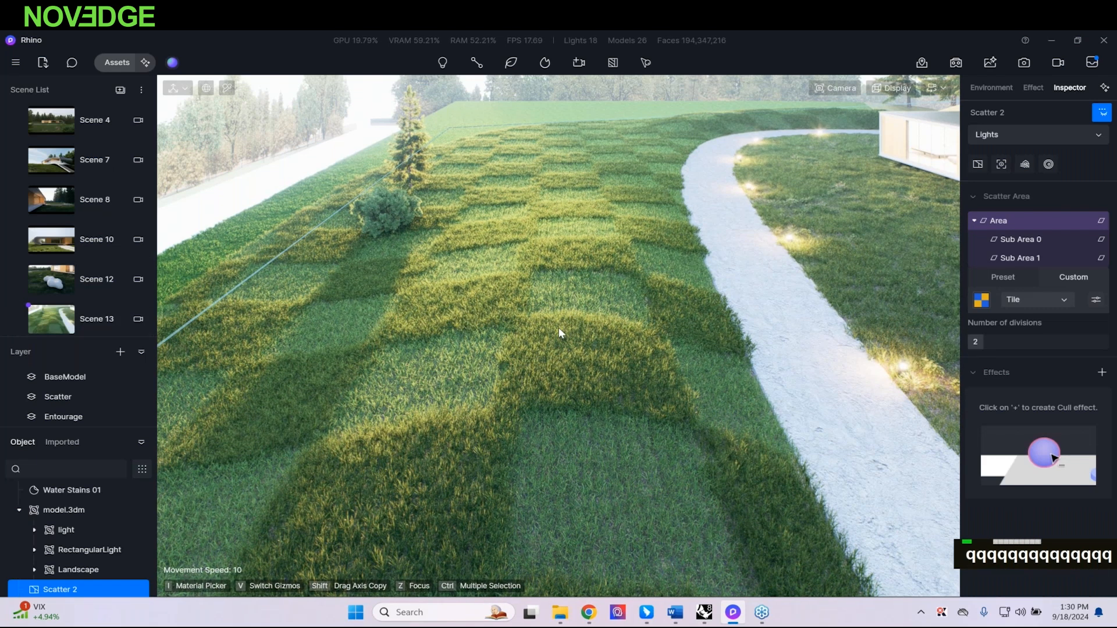
# Step: Show the scatter area overlay and highlight Sub Area 0 and Sub Area 1 in turn
pyautogui.click(1100, 114)
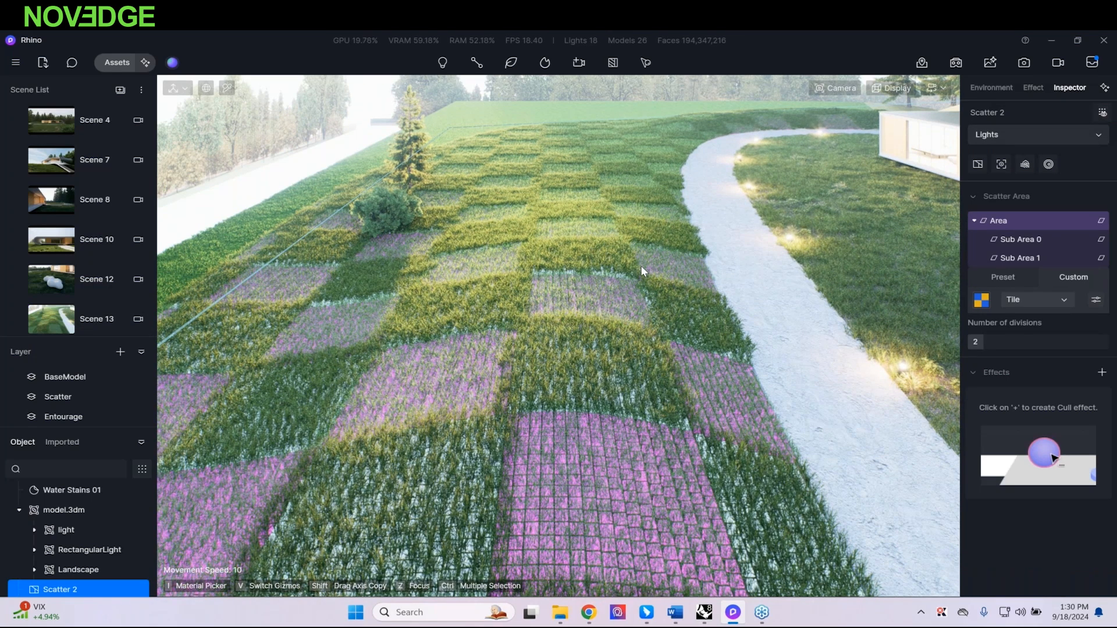
pyautogui.click(1033, 239)
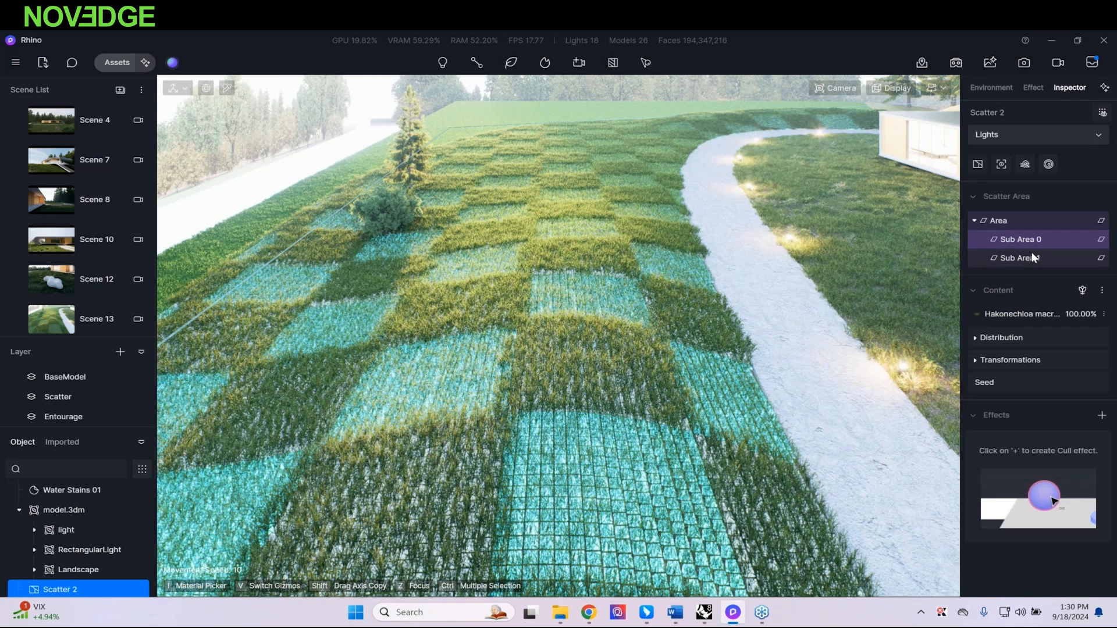
pyautogui.click(1033, 258)
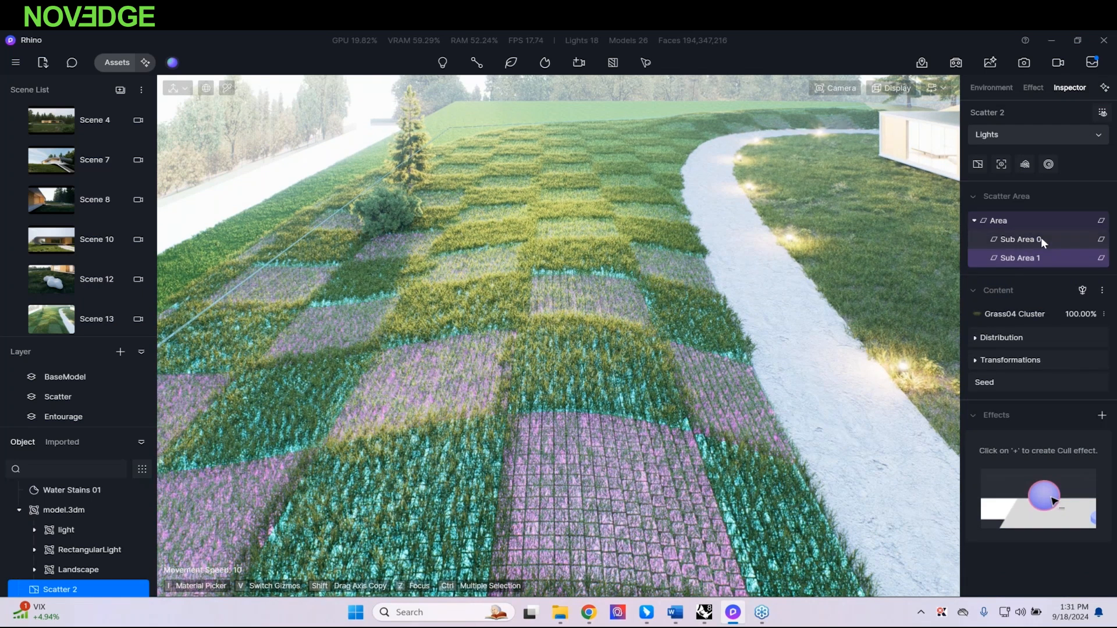
# Step: Apply the Floral Hexagon Turf preset to Sub Area 0 and close the asset library
pyautogui.click(1041, 238)
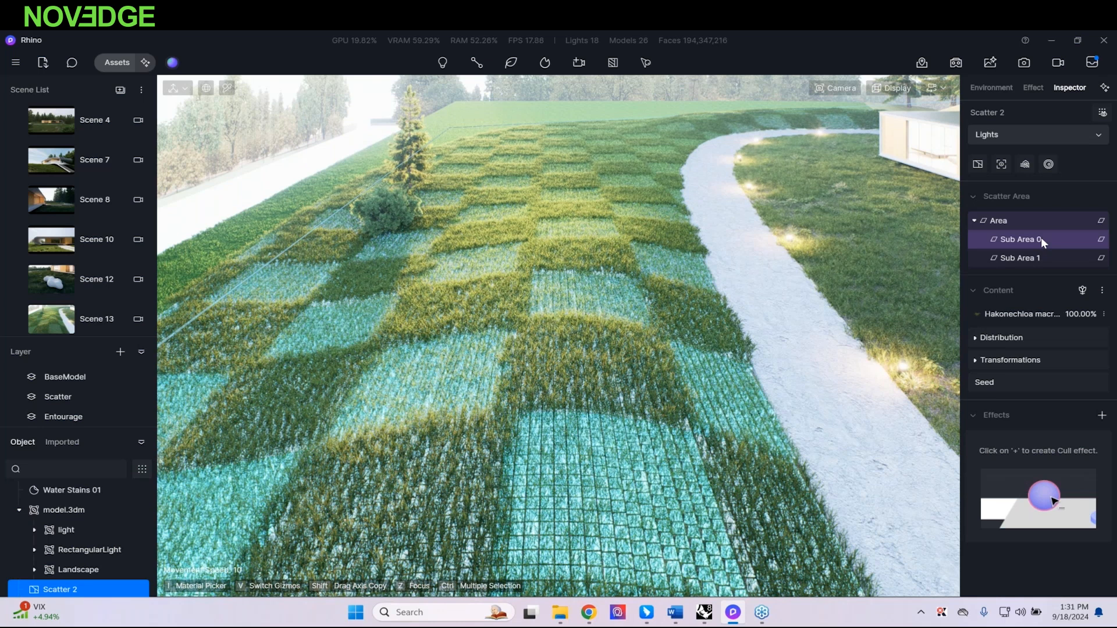
pyautogui.click(1082, 290)
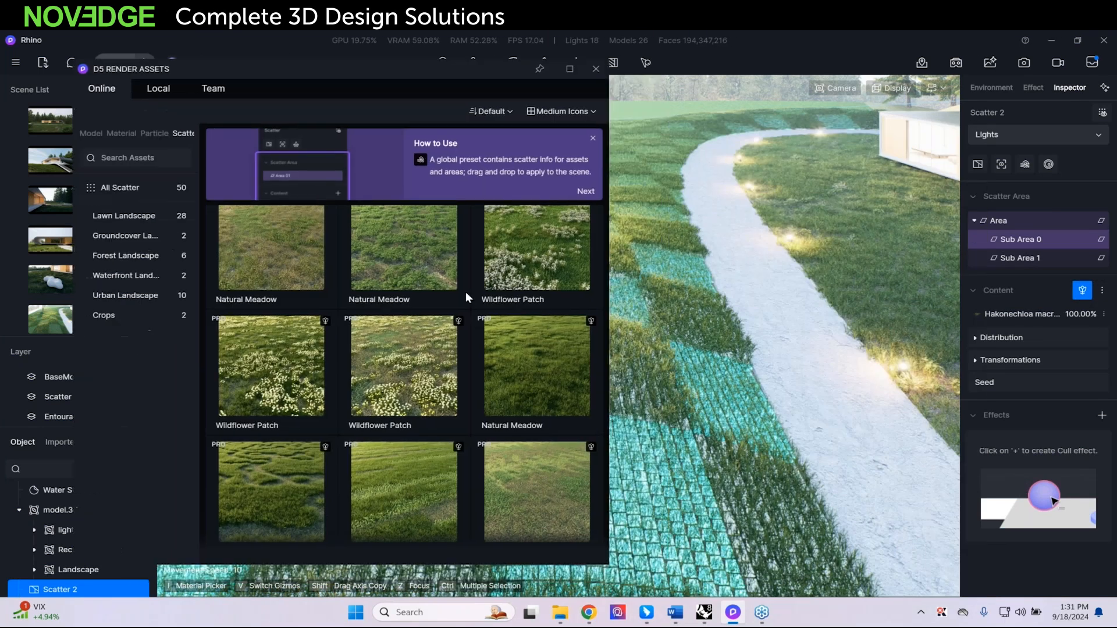
pyautogui.scroll(1, 404, 346)
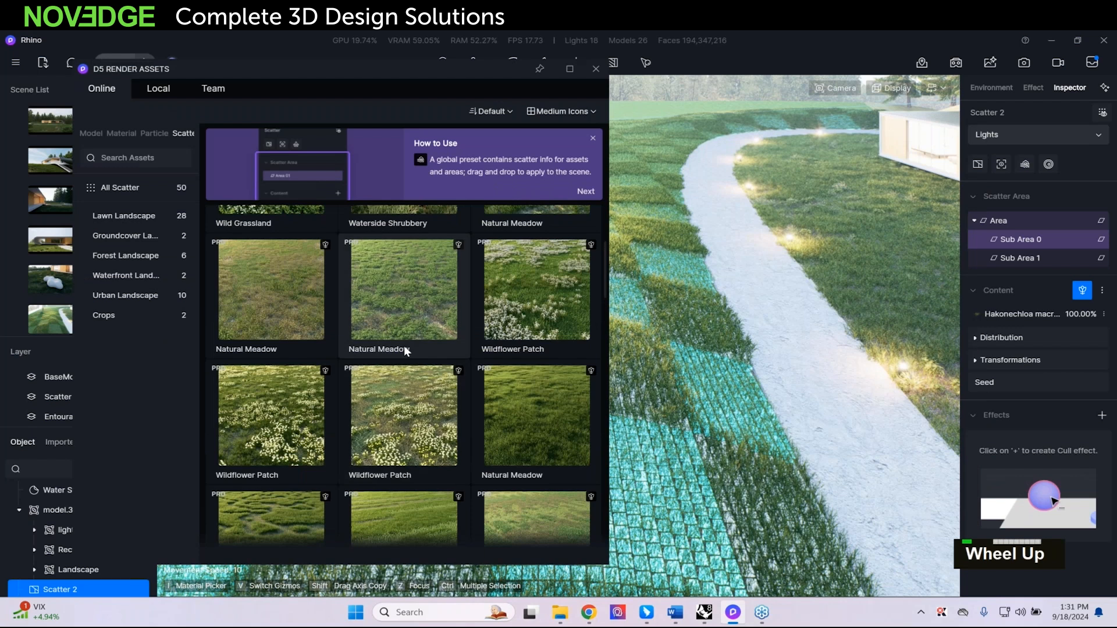
pyautogui.scroll(-3, 426, 431)
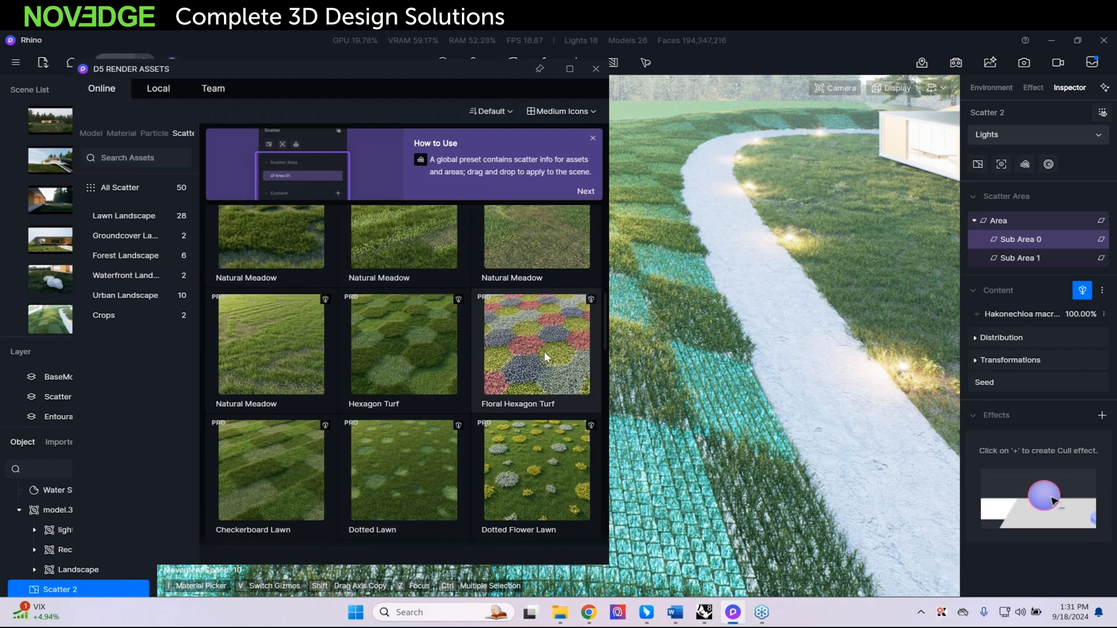
pyautogui.moveTo(374, 71); pyautogui.dragTo(210, 76)
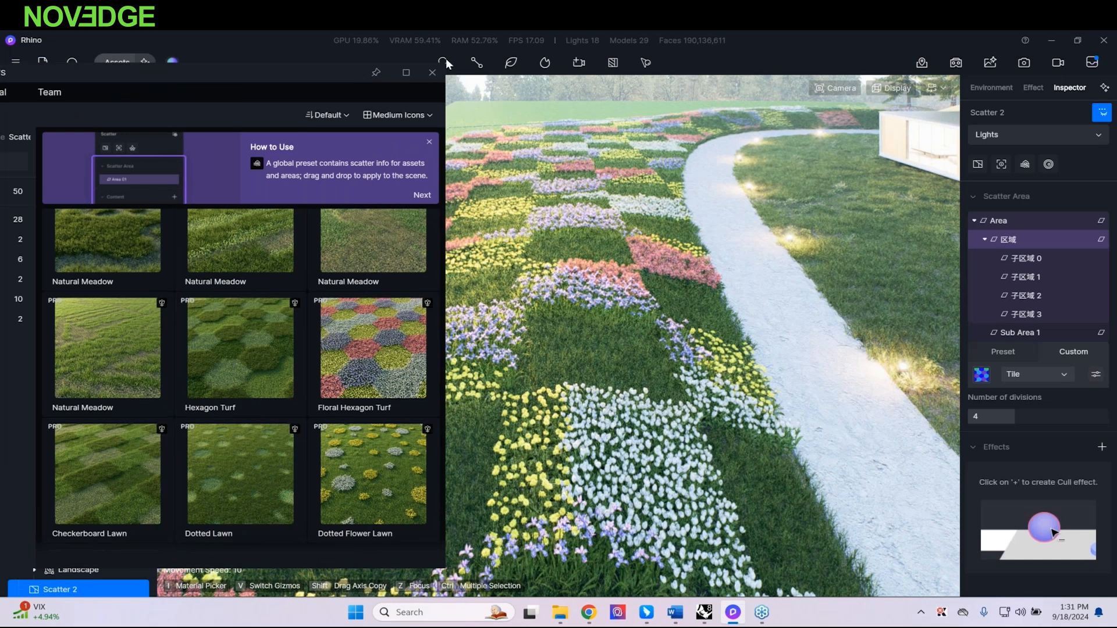
pyautogui.click(432, 73)
pyautogui.moveTo(501, 313); pyautogui.dragTo(523, 315, button='right')
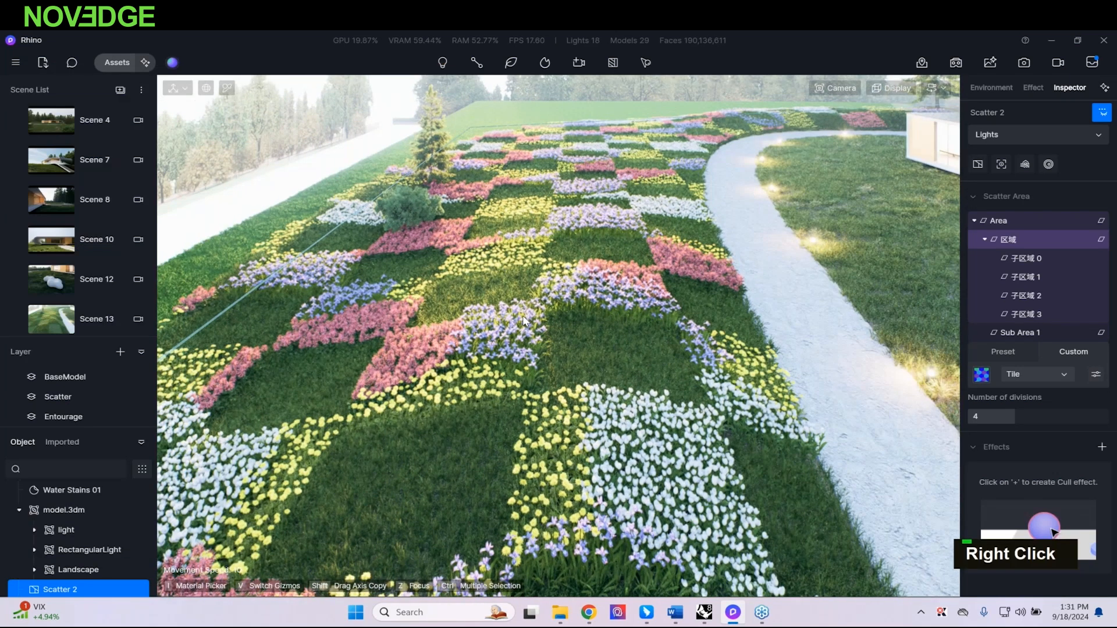
# Step: Replace the checkered tile image of the parent scatter area with a circular pattern image
pyautogui.click(1028, 224)
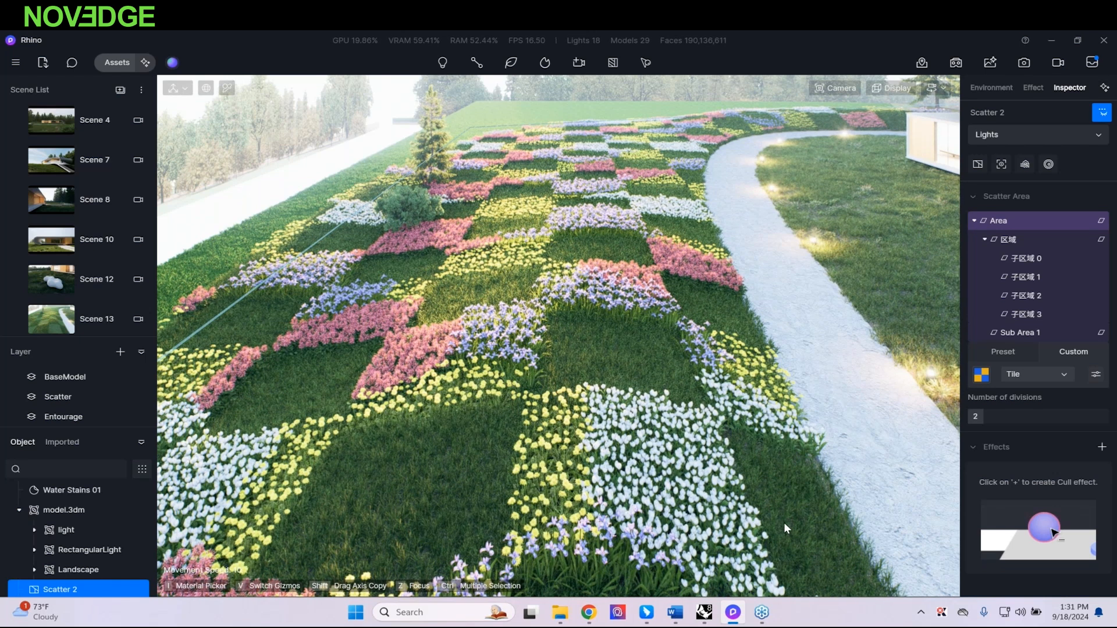
pyautogui.click(979, 375)
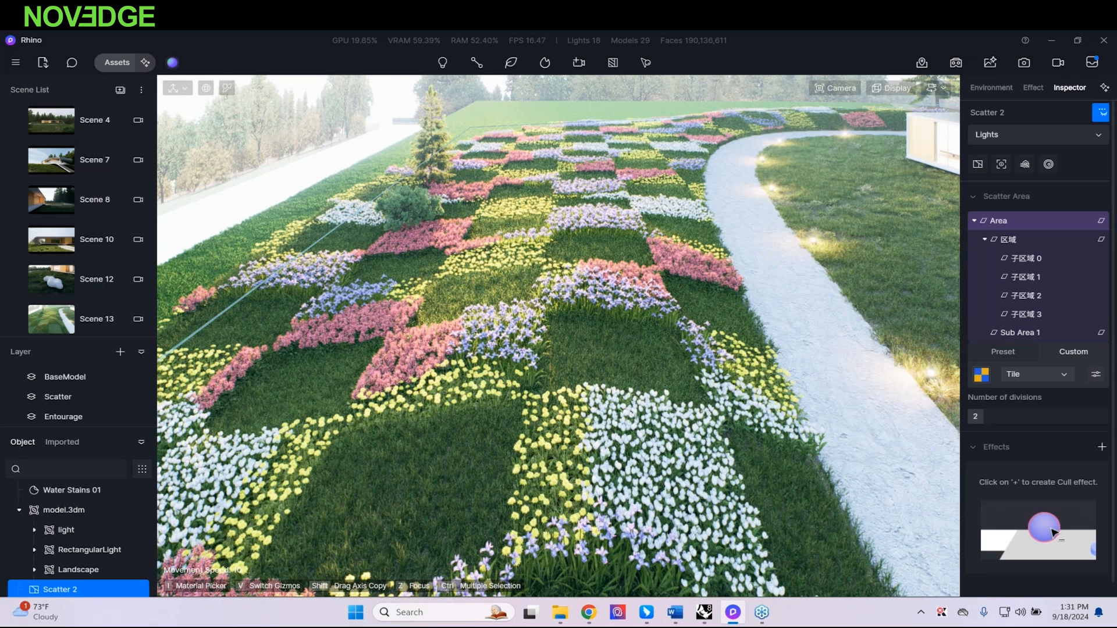
pyautogui.click(320, 285)
pyautogui.doubleClick(320, 285)
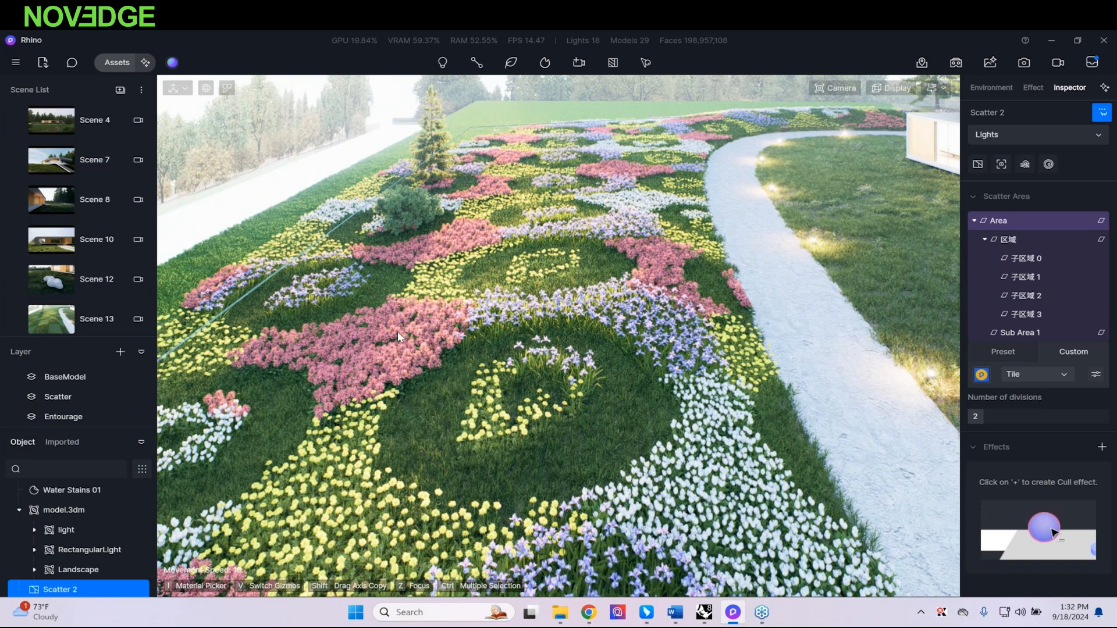
# Step: Create a new layer and place a Cube from the Basic Model assets on the flower-covered hill
pyautogui.scroll(-1, 115, 410)
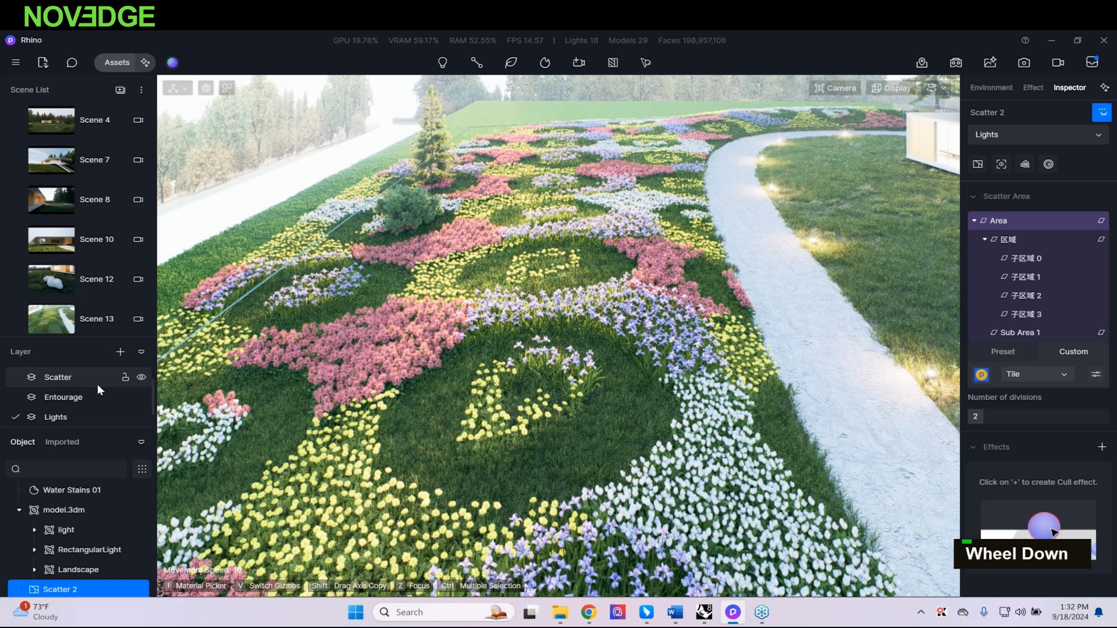
pyautogui.scroll(-1, 97, 384)
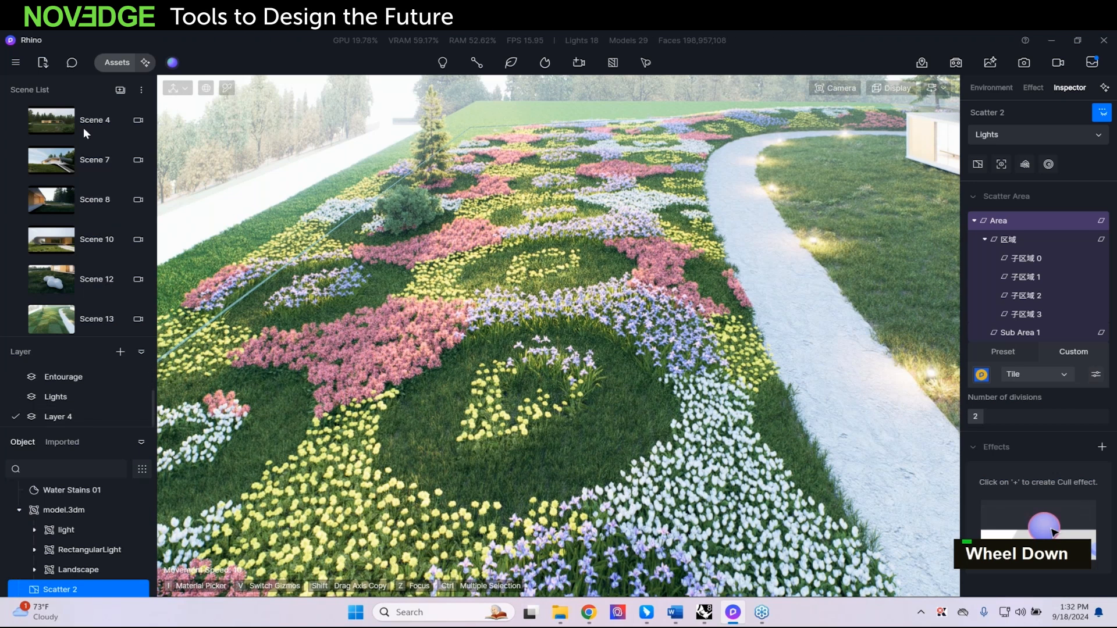
pyautogui.click(118, 63)
pyautogui.moveTo(137, 76); pyautogui.dragTo(415, 75)
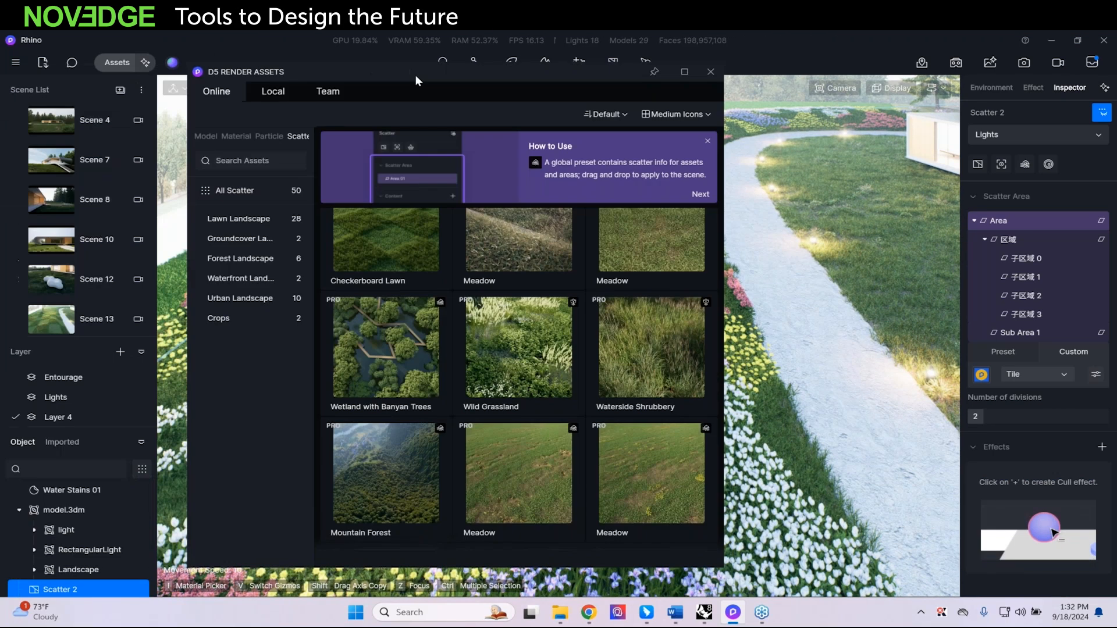
pyautogui.click(213, 135)
pyautogui.scroll(-3, 253, 445)
pyautogui.click(256, 453)
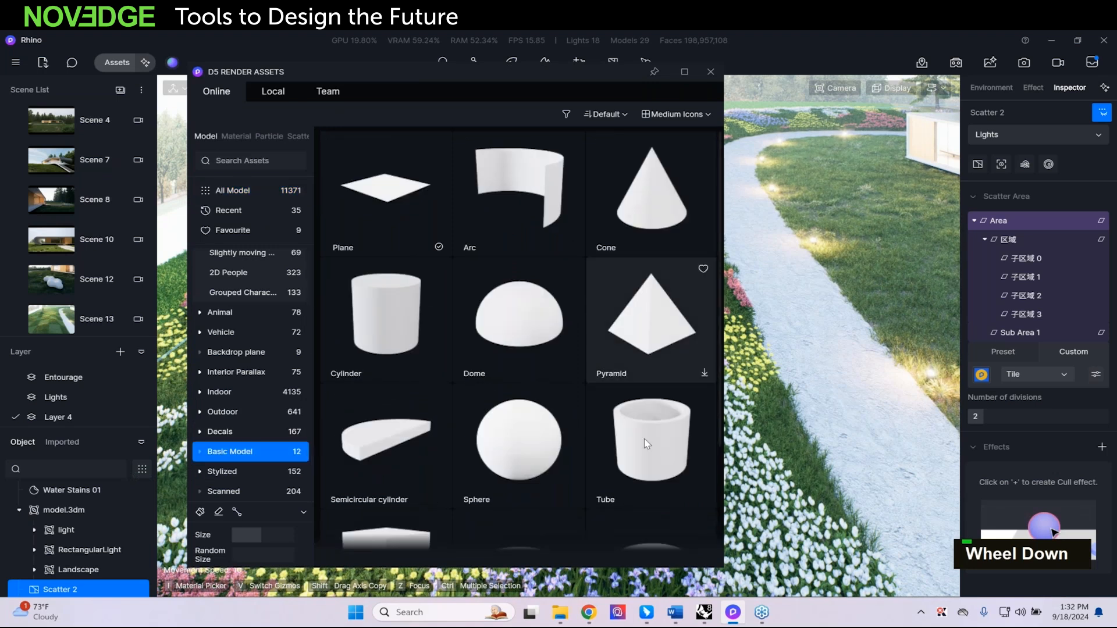
pyautogui.scroll(-2, 475, 378)
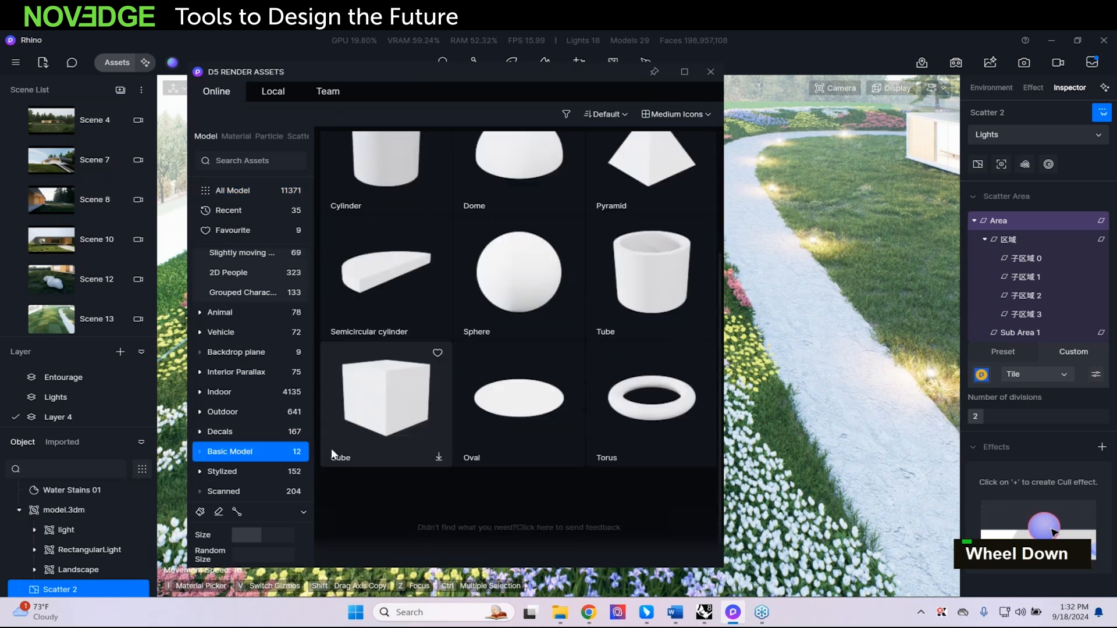
pyautogui.click(351, 425)
pyautogui.moveTo(522, 71); pyautogui.dragTo(387, 575)
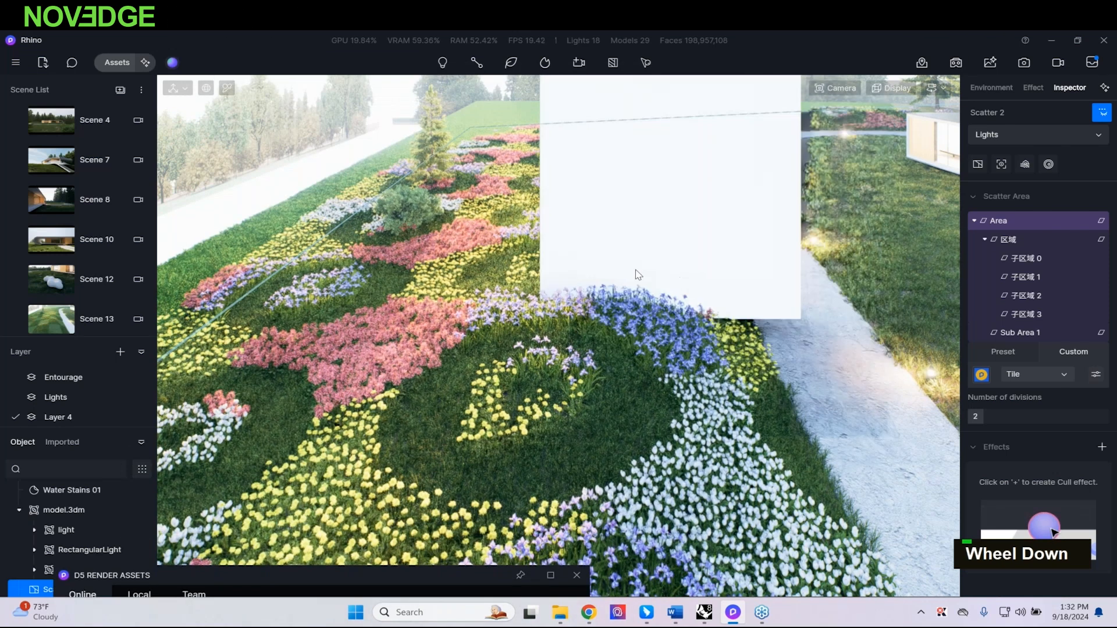
pyautogui.click(573, 275)
# Step: Reposition the cube, unlink its size proportions and stretch it to about 20763 in X and 2092 in Z
pyautogui.moveTo(603, 240); pyautogui.dragTo(610, 295)
pyautogui.click(999, 346)
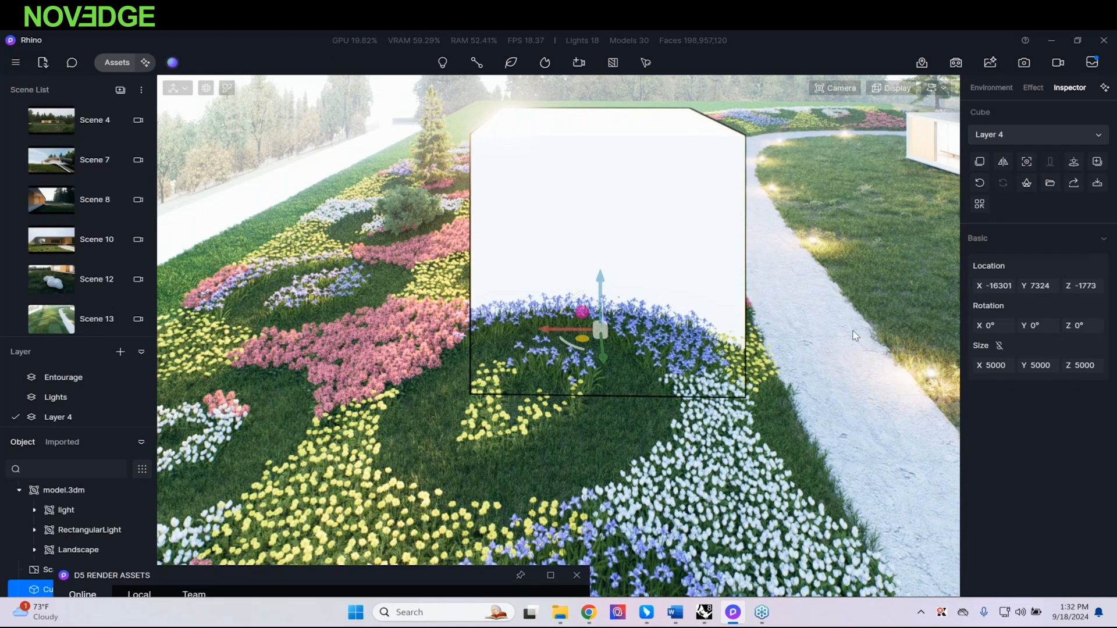
pyautogui.press('v')
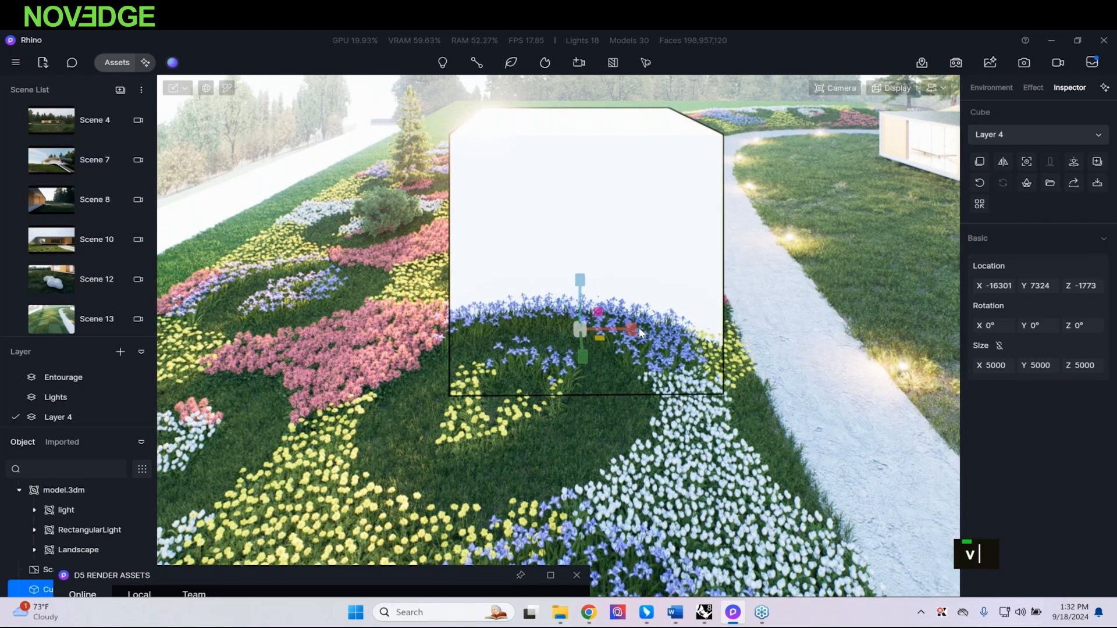
pyautogui.moveTo(638, 327); pyautogui.dragTo(776, 330)
pyautogui.moveTo(582, 284); pyautogui.dragTo(605, 310)
# Step: Move the stretched cube along its length so that it crosses the full width of the flower bed
pyautogui.rightClick(667, 316)
pyautogui.moveTo(667, 316); pyautogui.dragTo(766, 355, button='right')
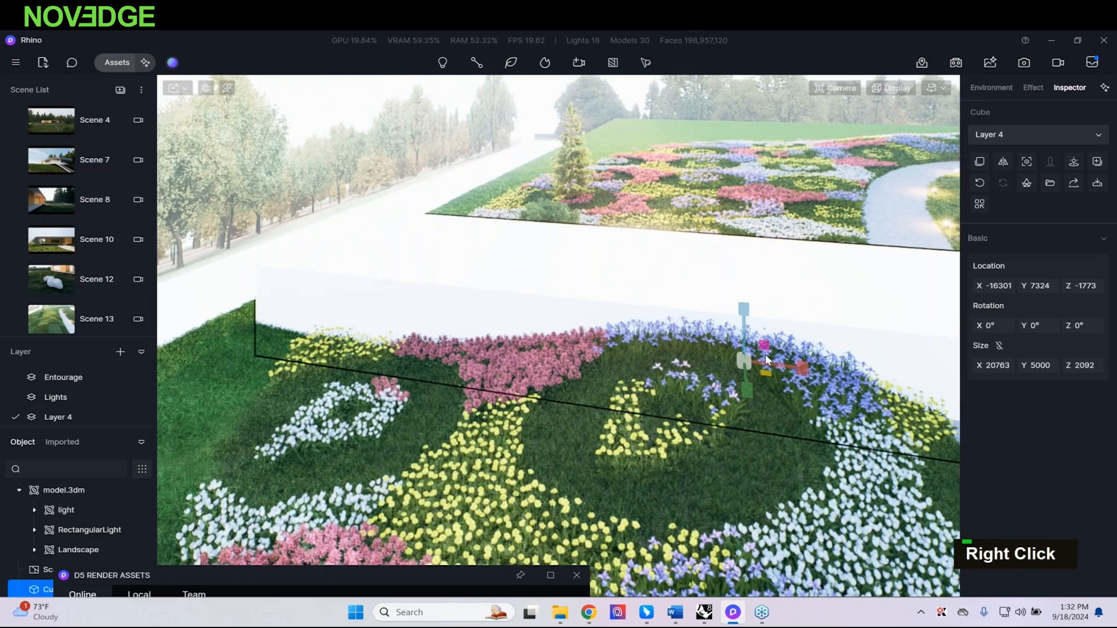
pyautogui.press('v')
pyautogui.moveTo(689, 355); pyautogui.dragTo(534, 368)
# Step: Create a Cull effect for the flower scatter from the cube's material and hide the cube's layer, Layer 4
pyautogui.click(534, 367)
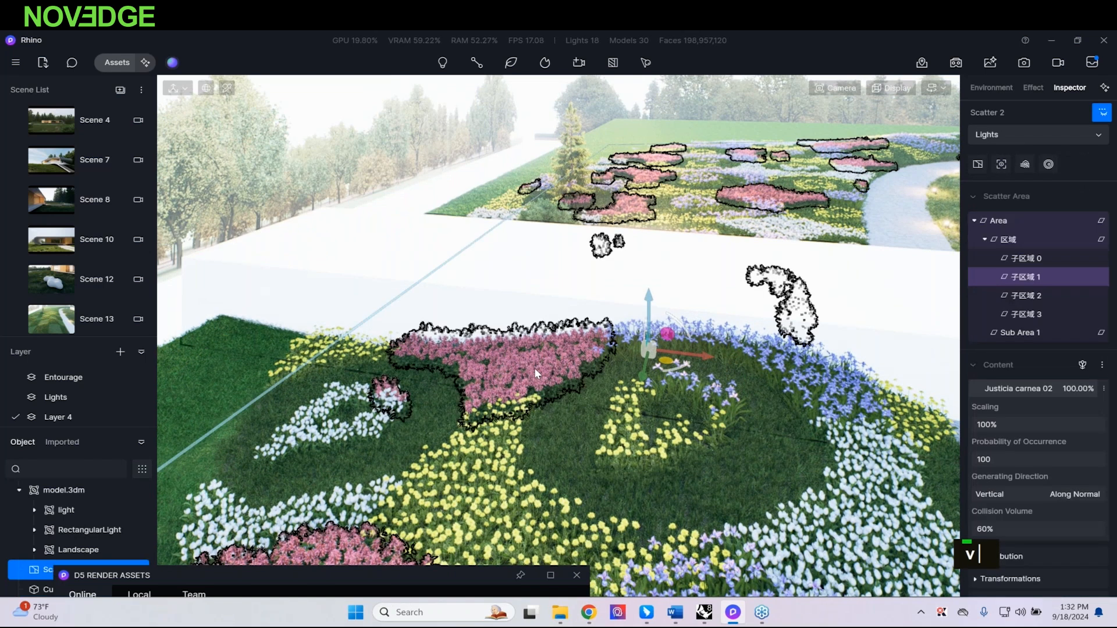
pyautogui.scroll(-3, 968, 328)
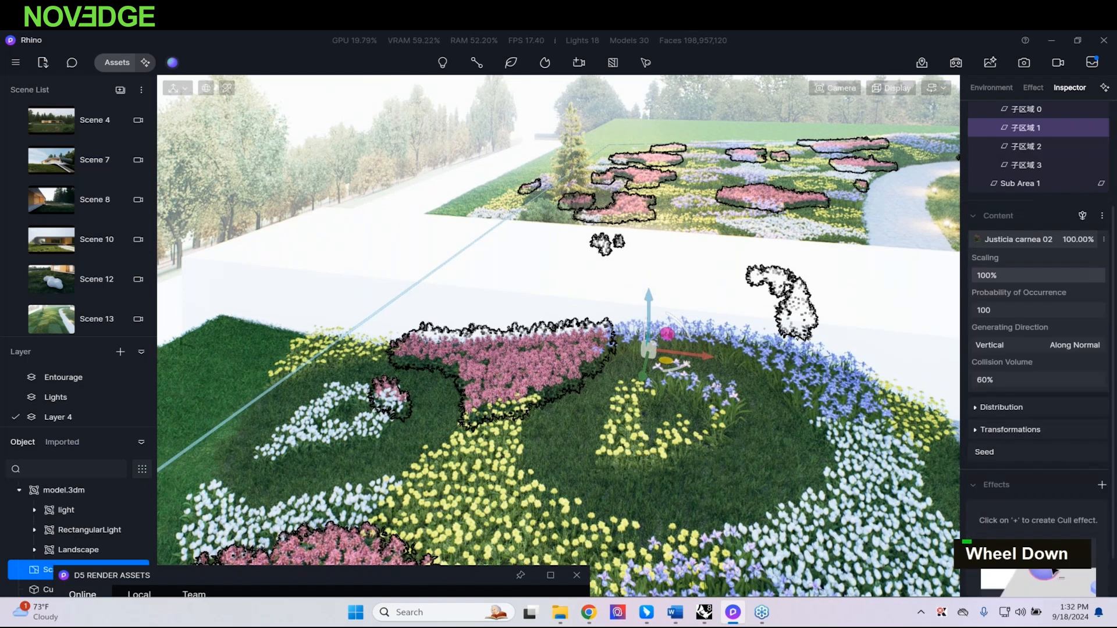
pyautogui.scroll(-1, 1008, 440)
pyautogui.click(1102, 431)
pyautogui.click(1051, 452)
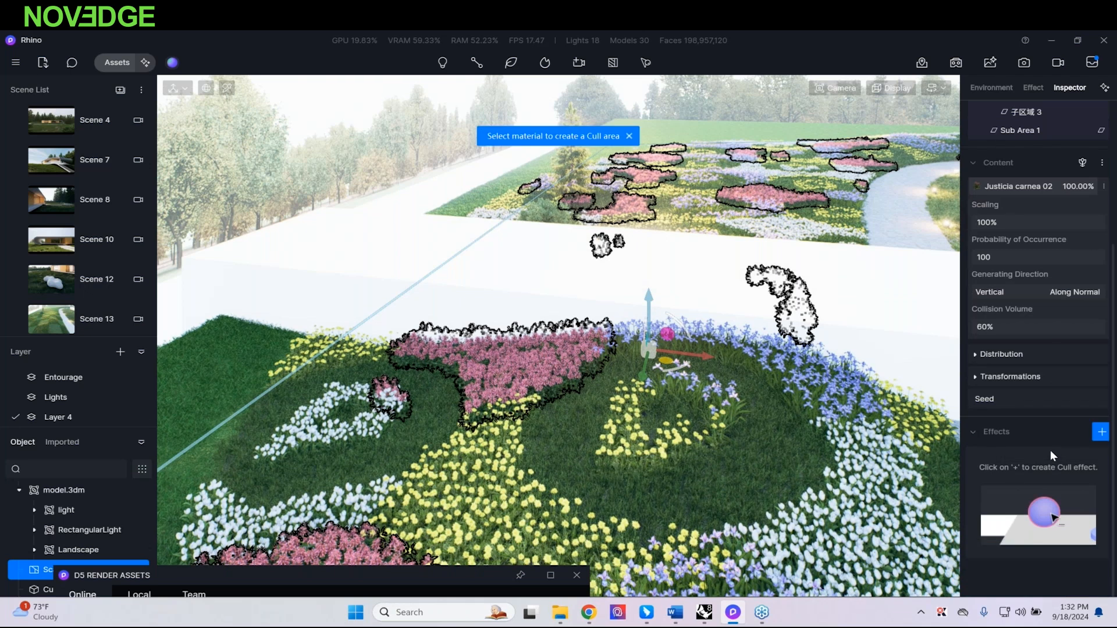
pyautogui.click(505, 290)
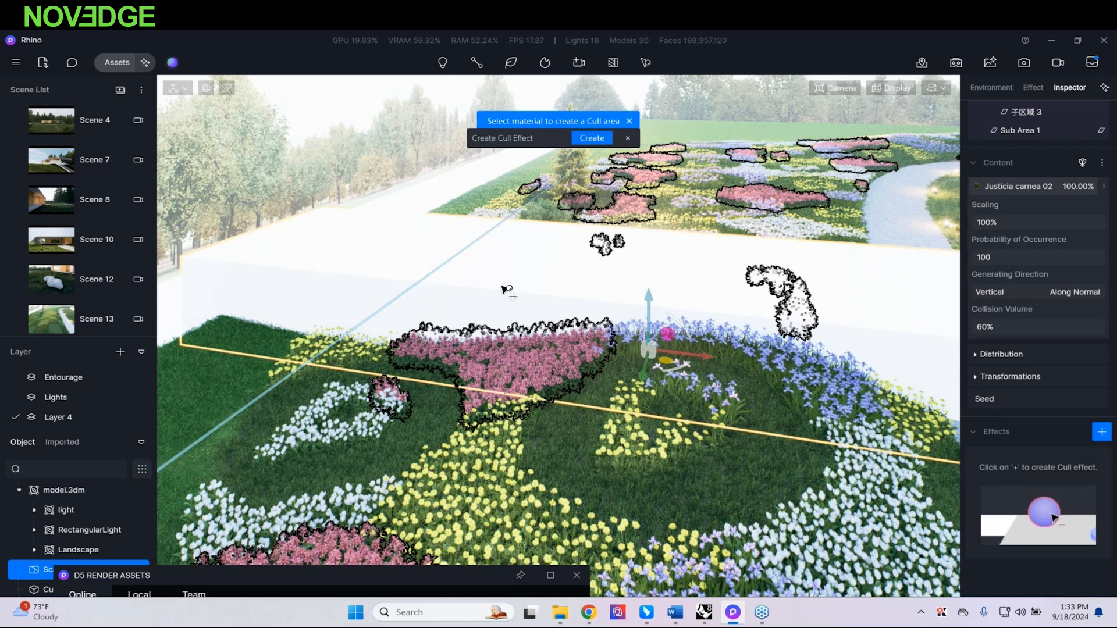
pyautogui.click(591, 137)
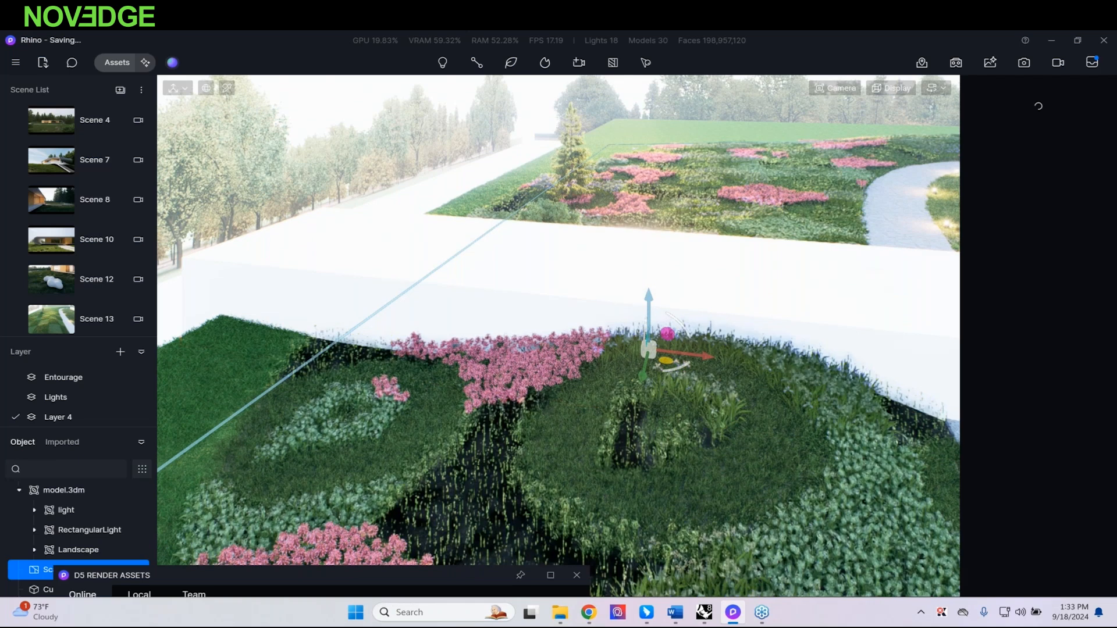
pyautogui.click(142, 417)
# Step: Examine the cleared path through the flower bed from several sides, including the view towards the house
pyautogui.press('w')
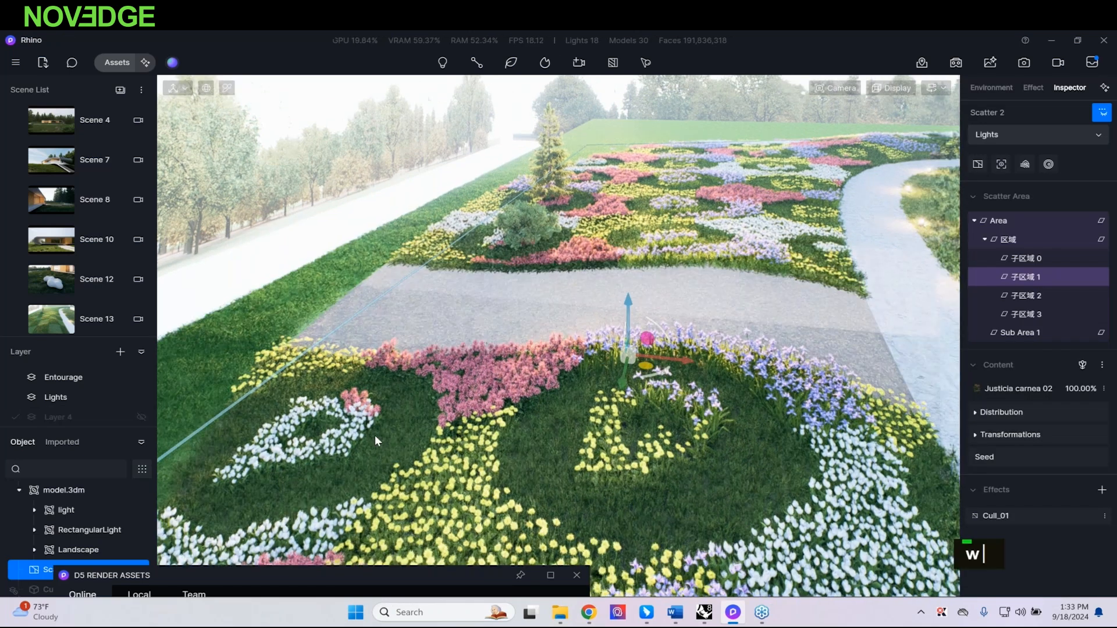
pyautogui.press('w')
pyautogui.press('w')
pyautogui.press('w')
pyautogui.press('a')
pyautogui.press('a')
pyautogui.press('a')
pyautogui.press('a')
pyautogui.press('a')
pyautogui.press('a')
pyautogui.press('a')
pyautogui.press('a')
pyautogui.press('a')
pyautogui.press('a')
pyautogui.press('a')
pyautogui.press('a')
pyautogui.press('a')
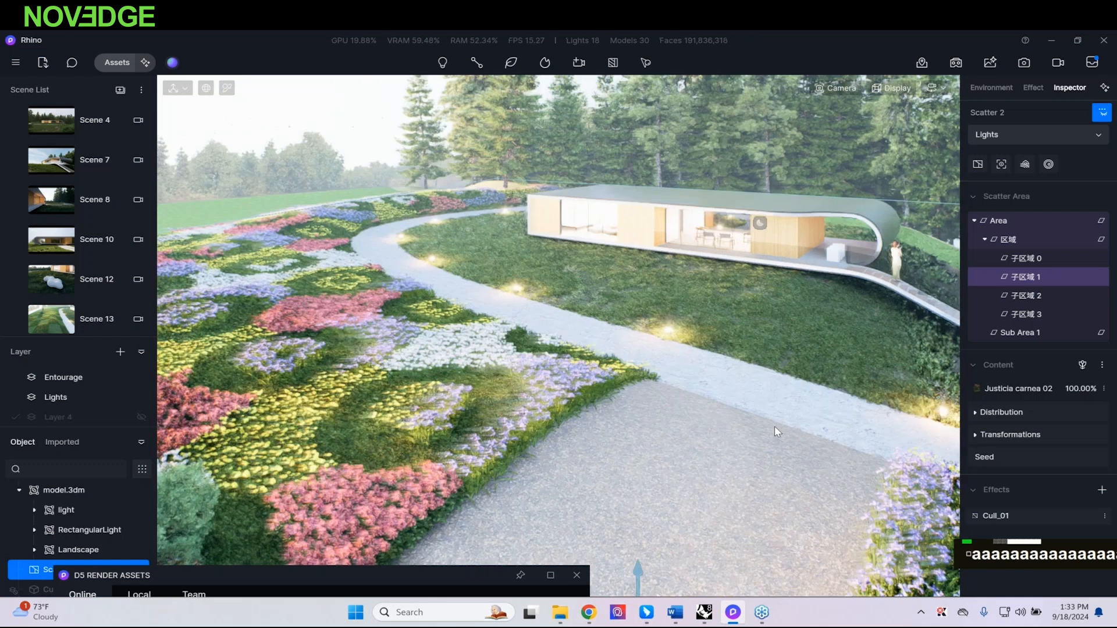
pyautogui.moveTo(775, 428); pyautogui.dragTo(826, 446, button='right')
pyautogui.press('s')
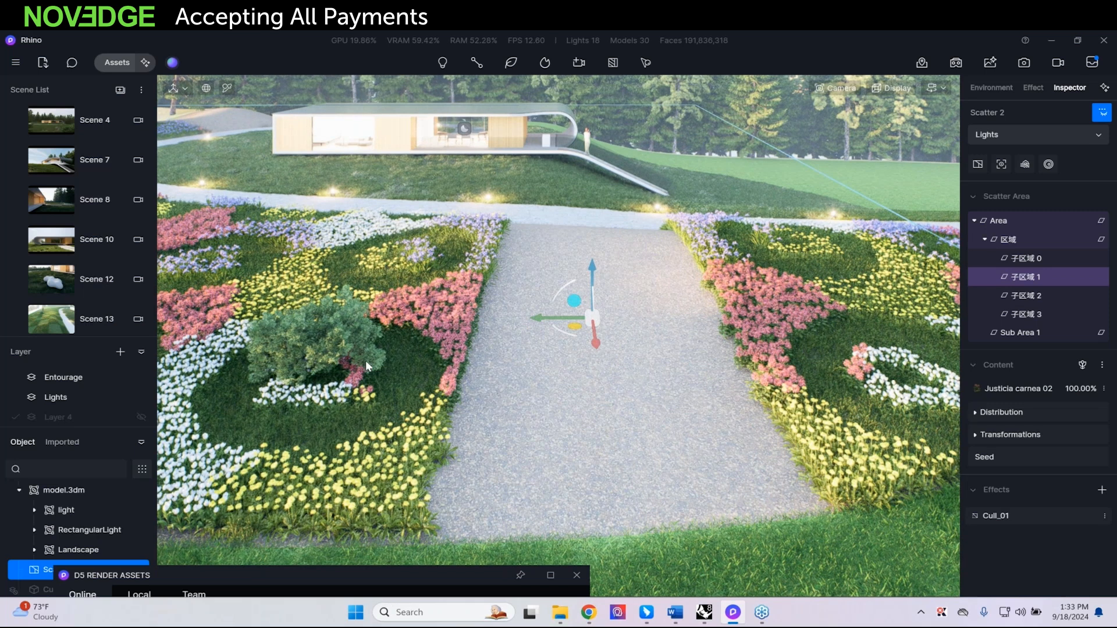
pyautogui.moveTo(525, 363); pyautogui.dragTo(532, 393, button='right')
# Step: Set Cull_01's falloff to about 1.09 m distance, 26.6% density and 34.4% scale, and inspect the softened path edges
pyautogui.moveTo(1105, 522)
pyautogui.click(1021, 516)
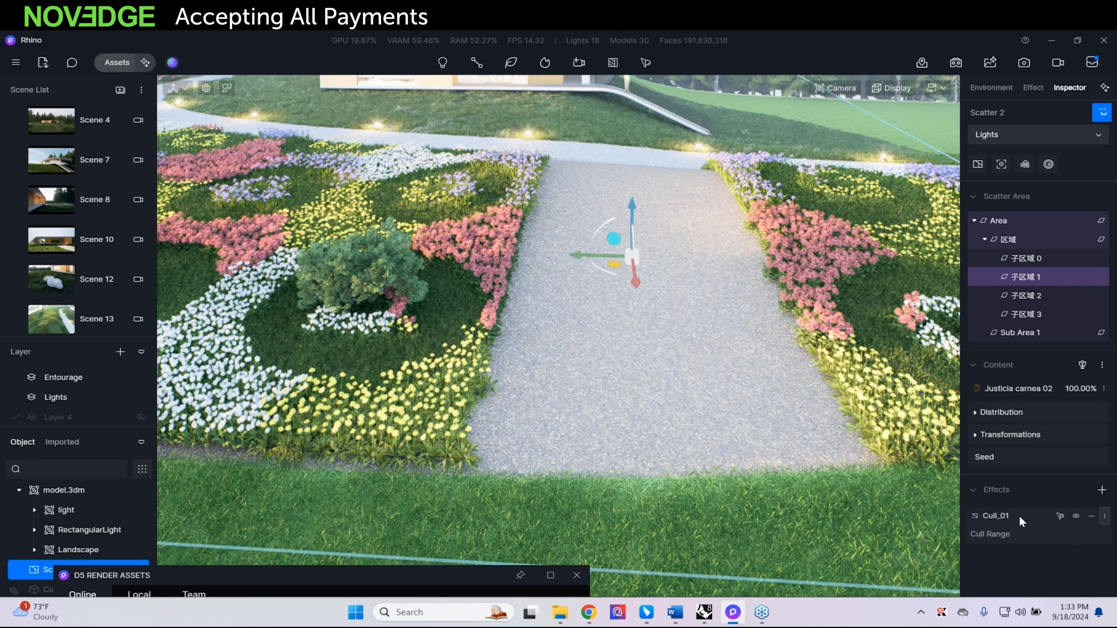
pyautogui.scroll(-2, 1021, 517)
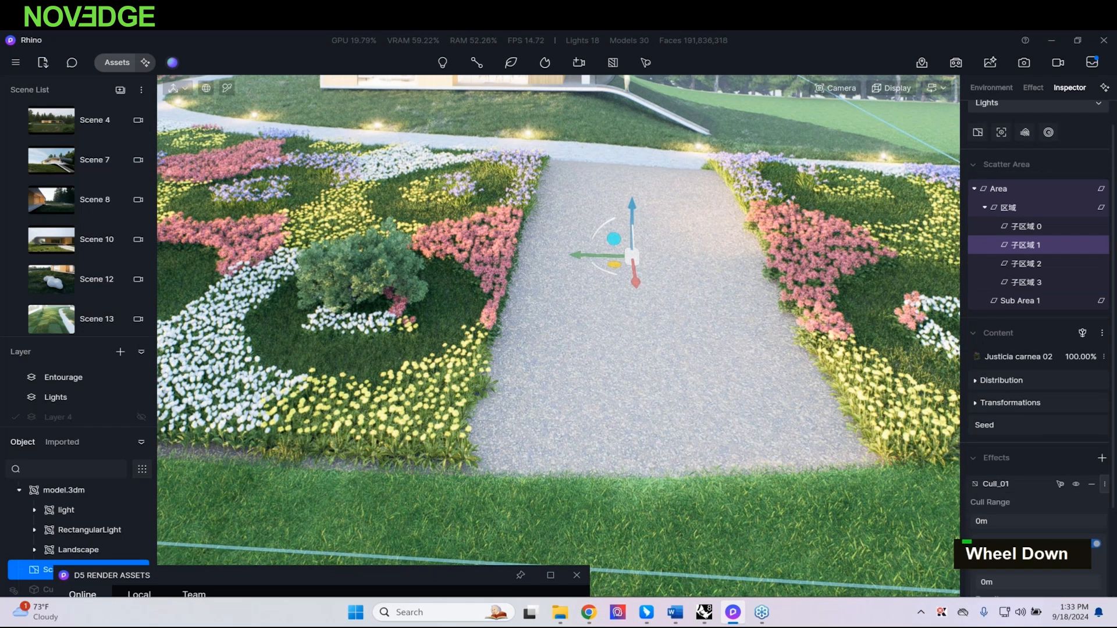
pyautogui.scroll(-5, 1021, 518)
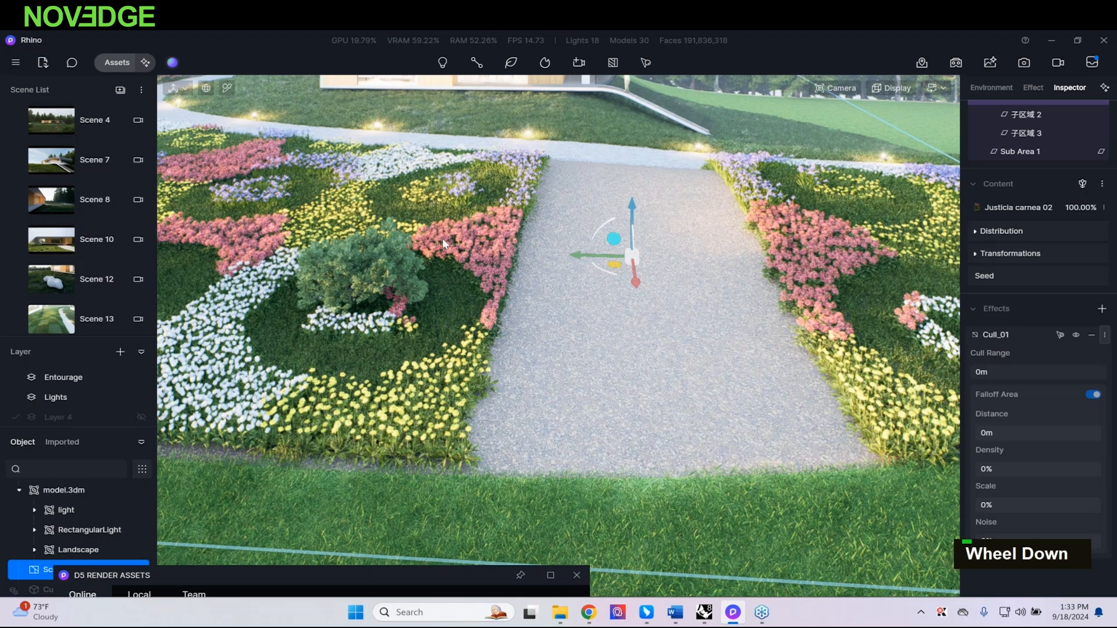
pyautogui.moveTo(996, 434); pyautogui.dragTo(1028, 504)
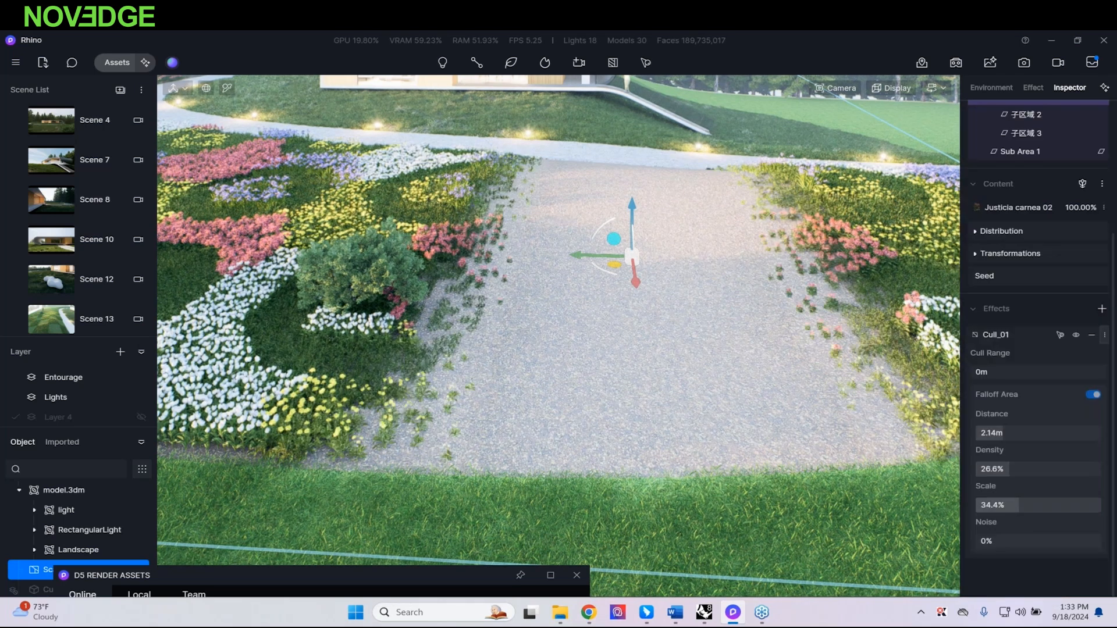
pyautogui.moveTo(995, 431); pyautogui.dragTo(773, 382)
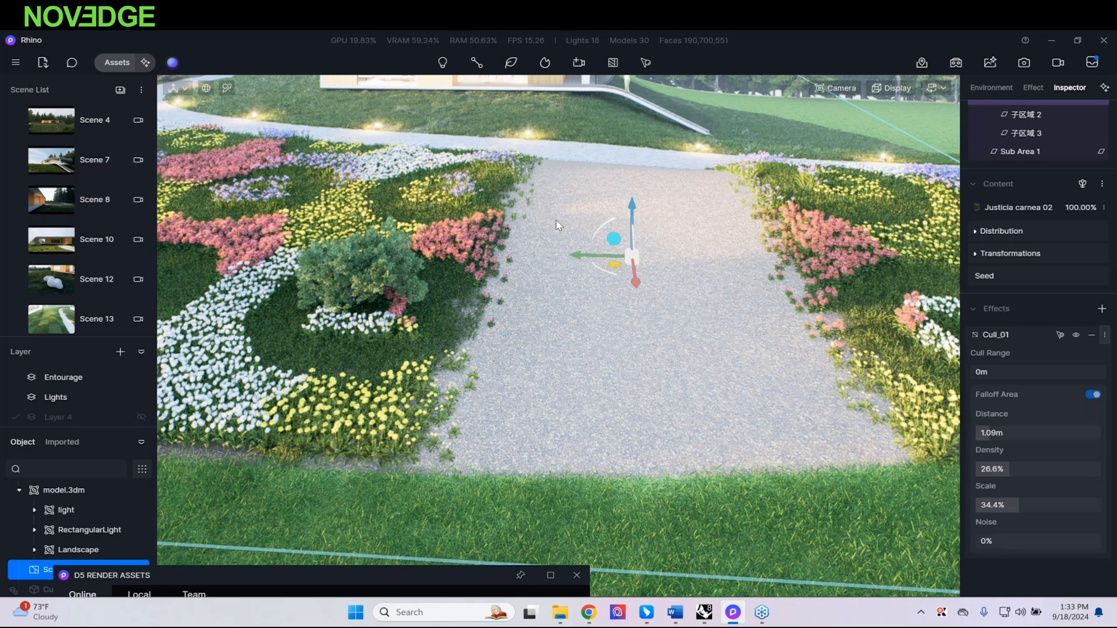
pyautogui.moveTo(599, 234); pyautogui.dragTo(599, 235, button='right')
pyautogui.press('w')
pyautogui.press('d')
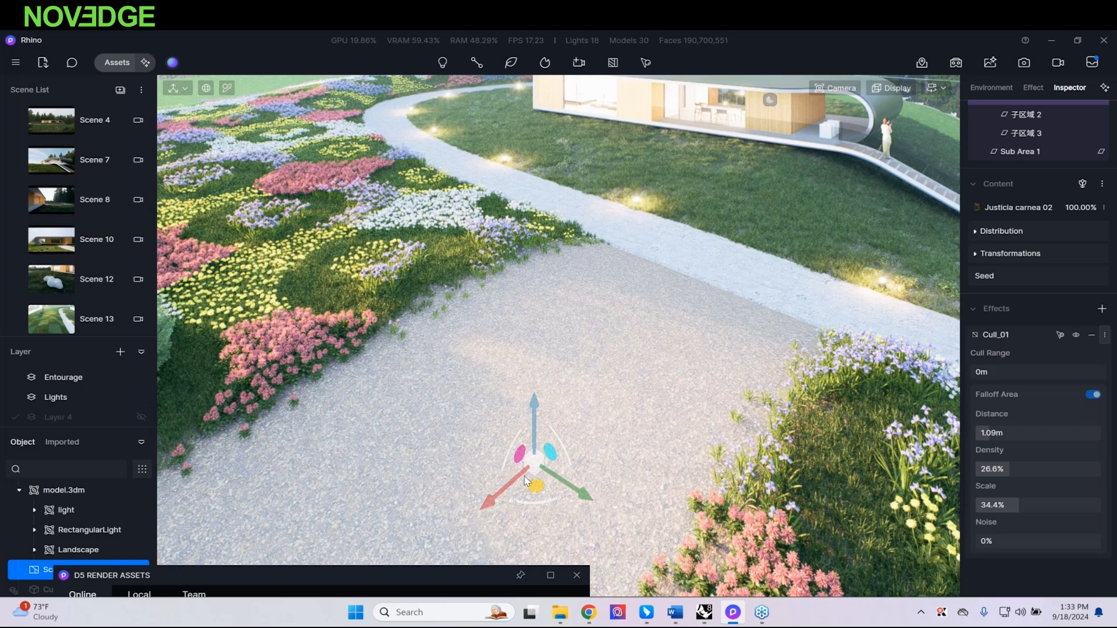
# Step: Close the asset library and make Layer 4 with the stretched cube visible again
pyautogui.moveTo(489, 577); pyautogui.dragTo(604, 196)
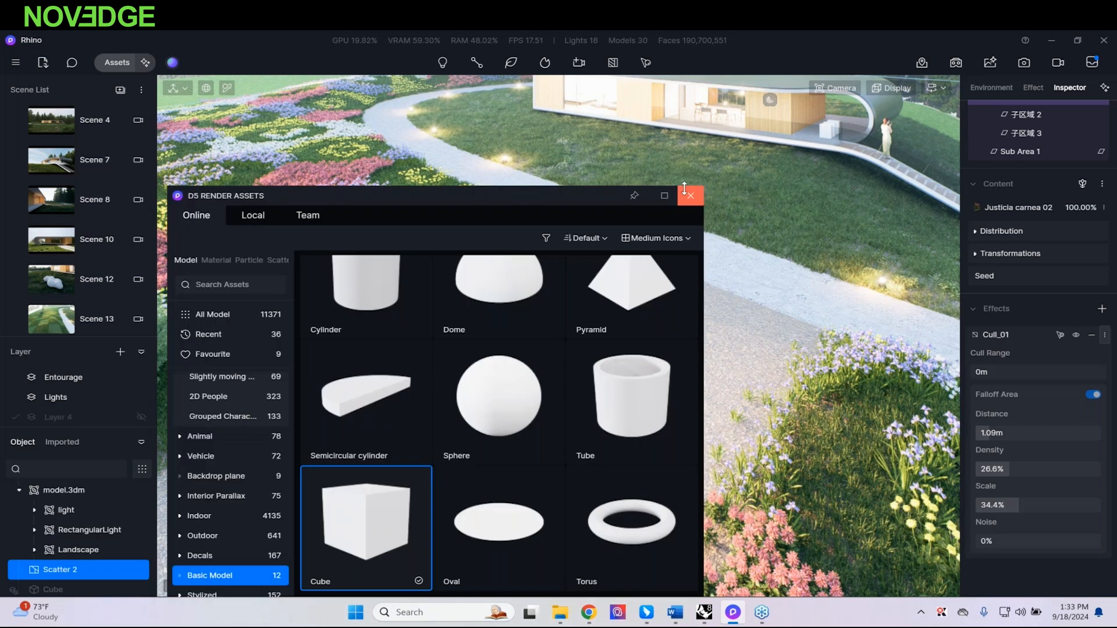
pyautogui.click(691, 195)
pyautogui.scroll(2, 41, 511)
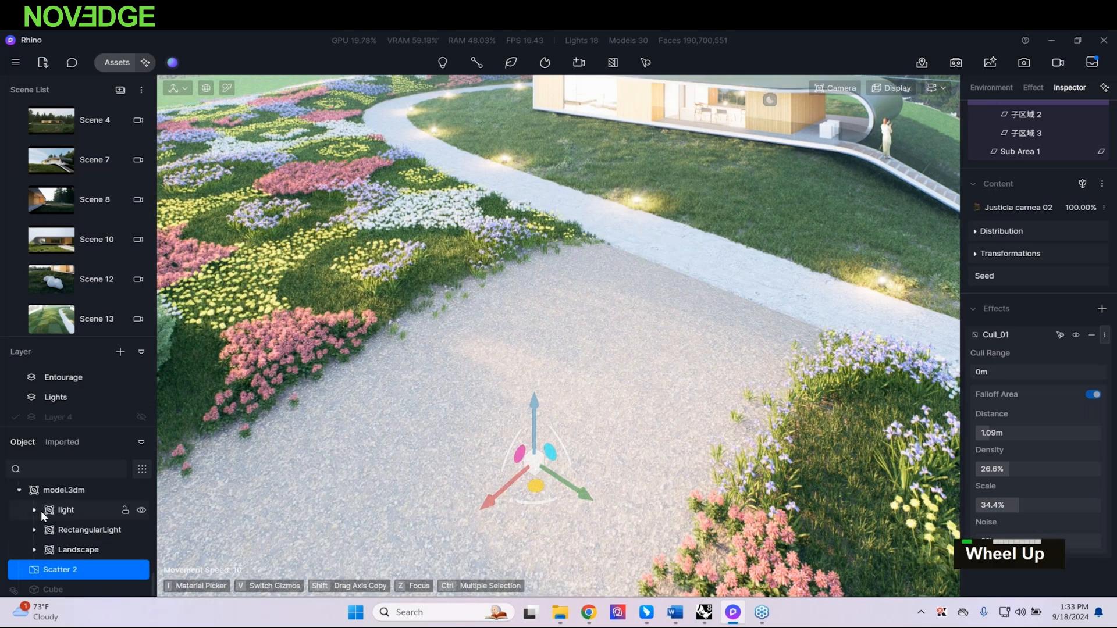
pyautogui.scroll(-2, 40, 511)
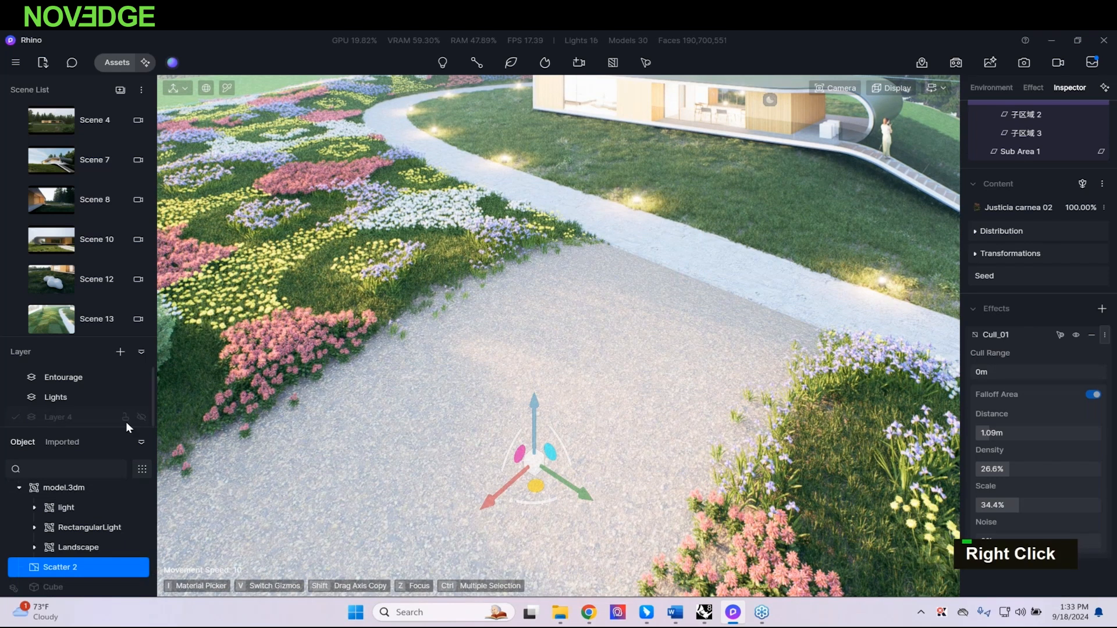
pyautogui.doubleClick(70, 419)
pyautogui.rightClick(70, 421)
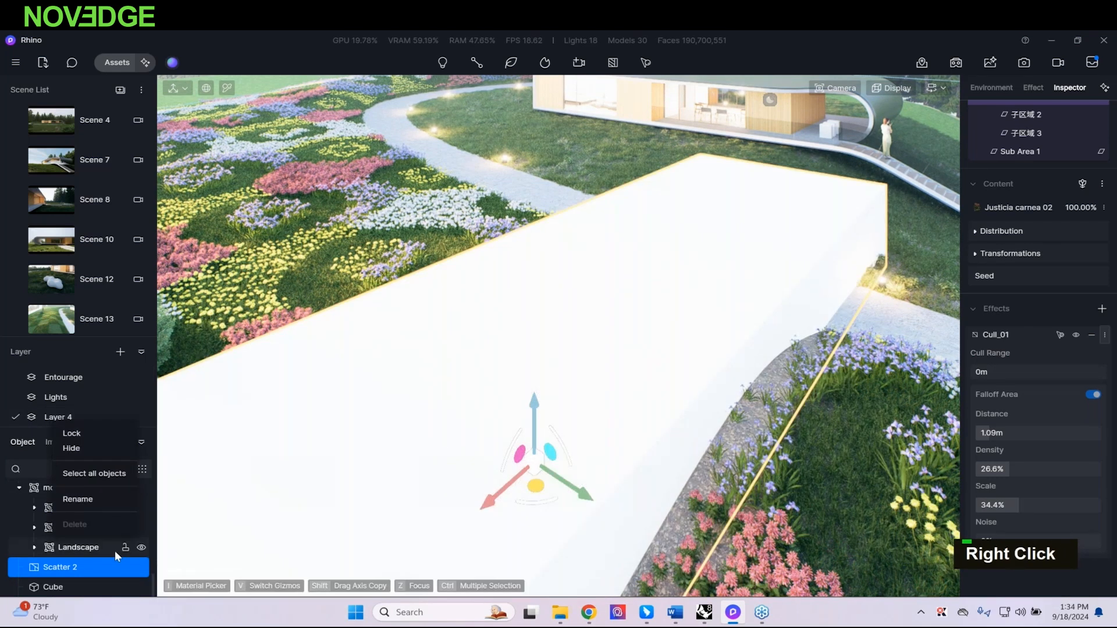
pyautogui.rightClick(75, 415)
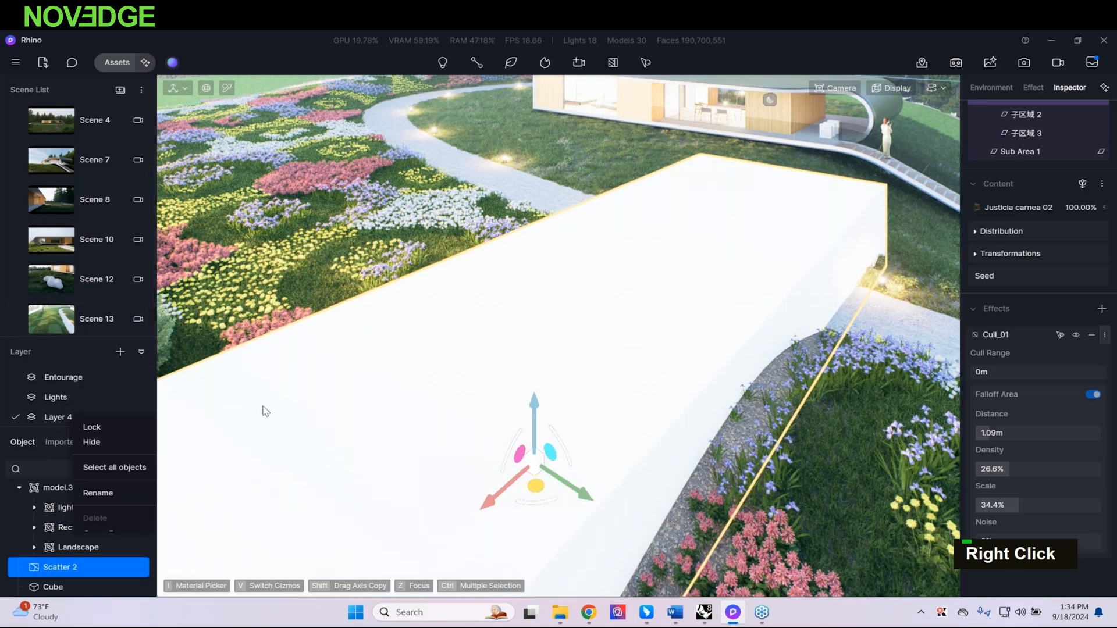
# Step: Select all objects on Layer 4, delete the stretched cube and regenerate the flower scatter
pyautogui.press('Escape')
pyautogui.press('Escape')
pyautogui.press('Escape')
pyautogui.scroll(1, 26, 379)
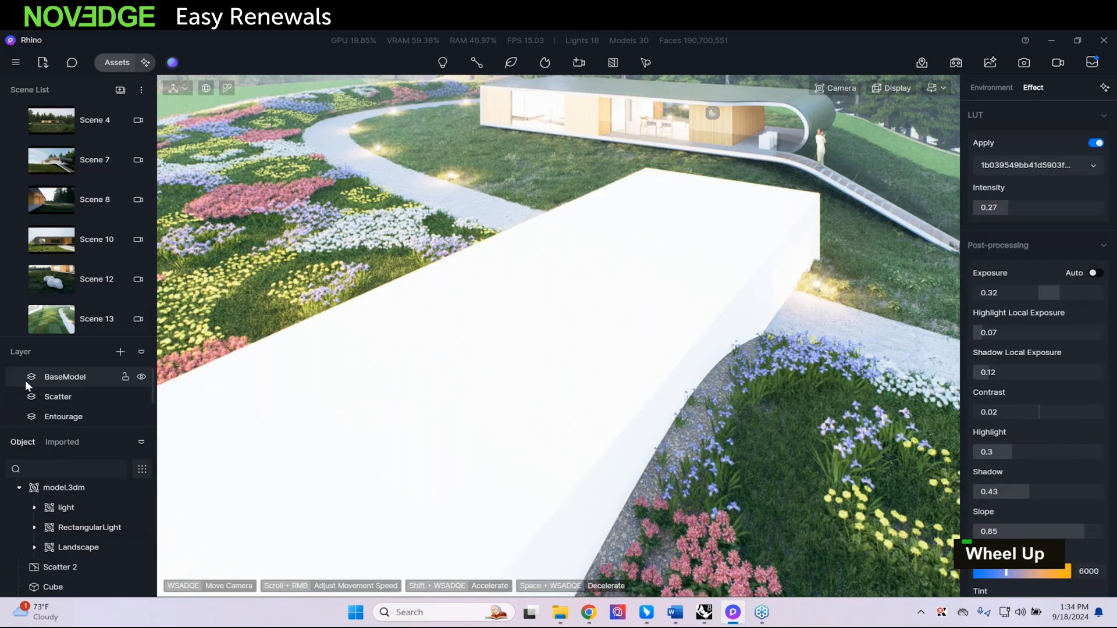
pyautogui.scroll(-1, 19, 376)
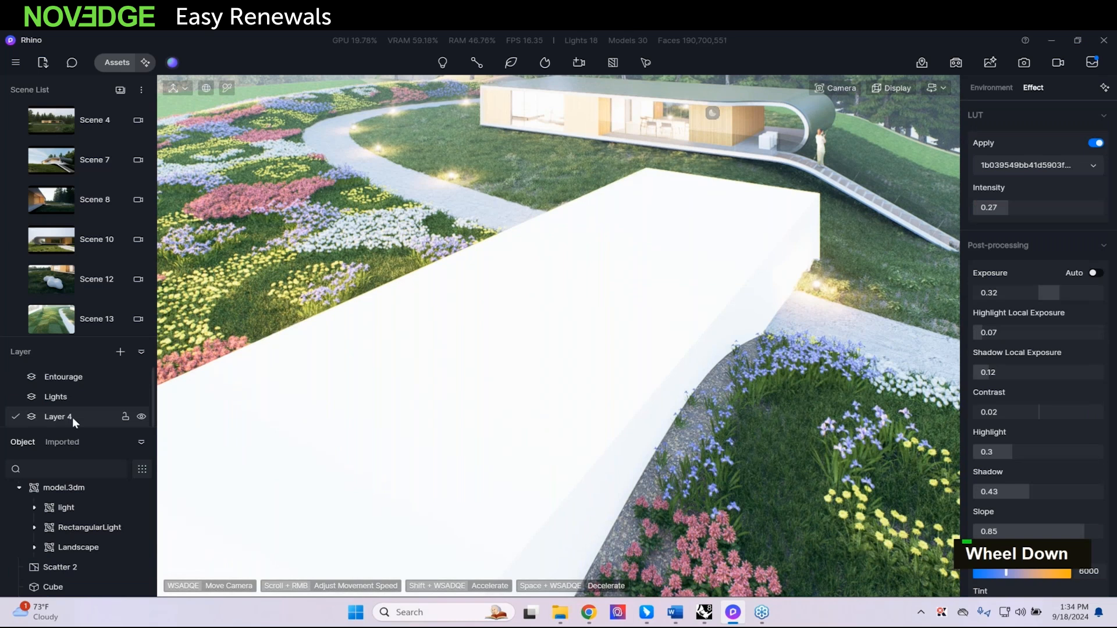
pyautogui.rightClick(72, 418)
pyautogui.click(114, 471)
pyautogui.rightClick(65, 587)
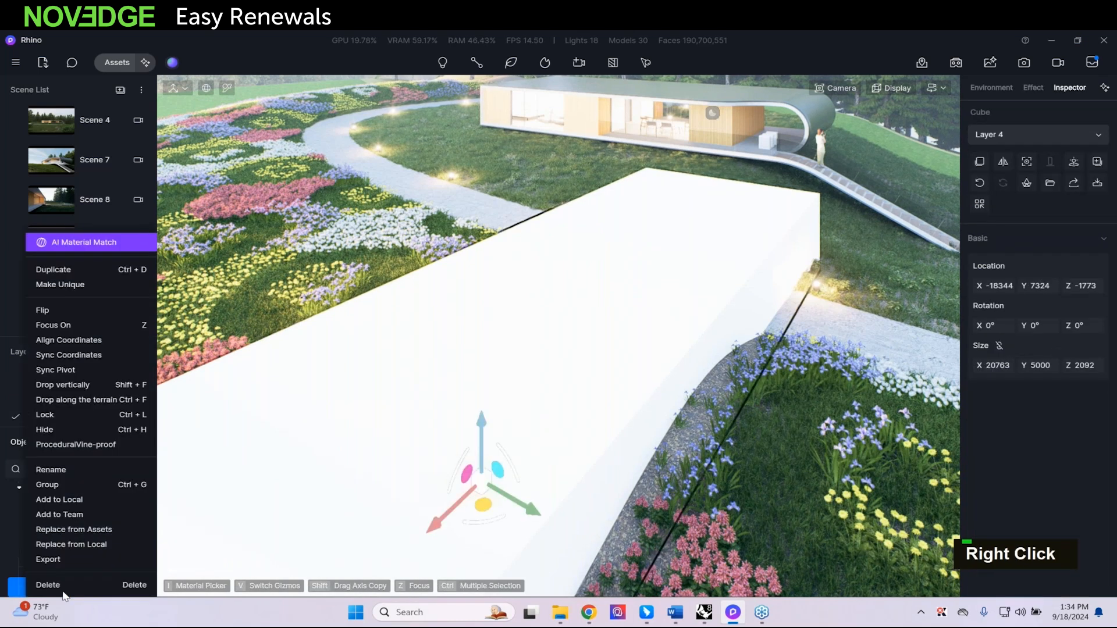
pyautogui.click(68, 586)
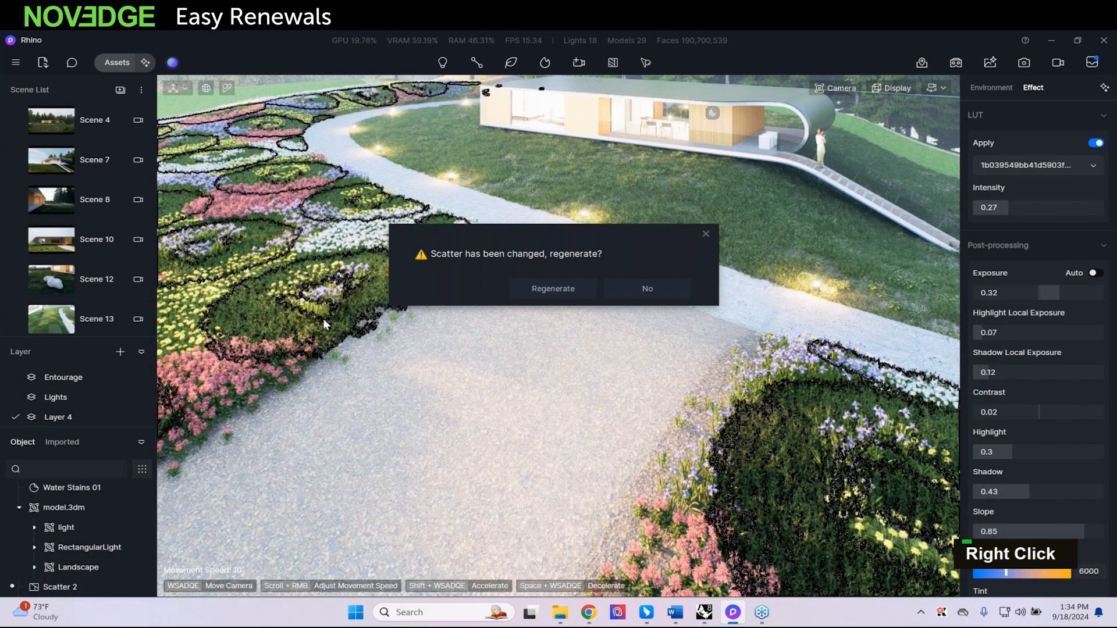
pyautogui.click(563, 290)
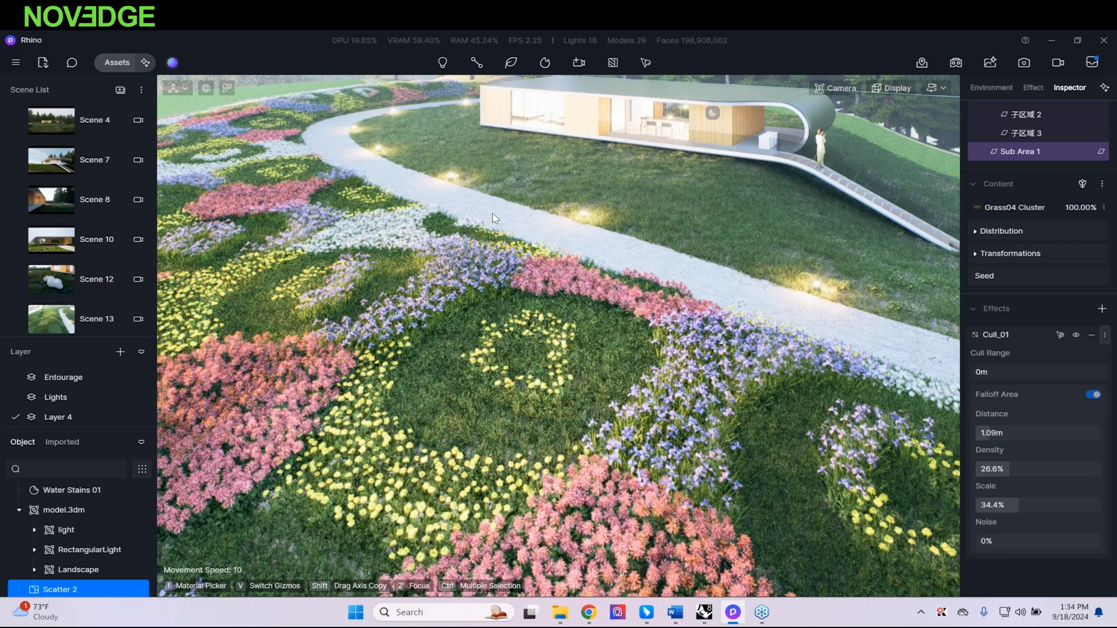
# Step: Delete the flower scatter, Scatter 2, from the object list
pyautogui.scroll(3, 966, 130)
pyautogui.rightClick(54, 586)
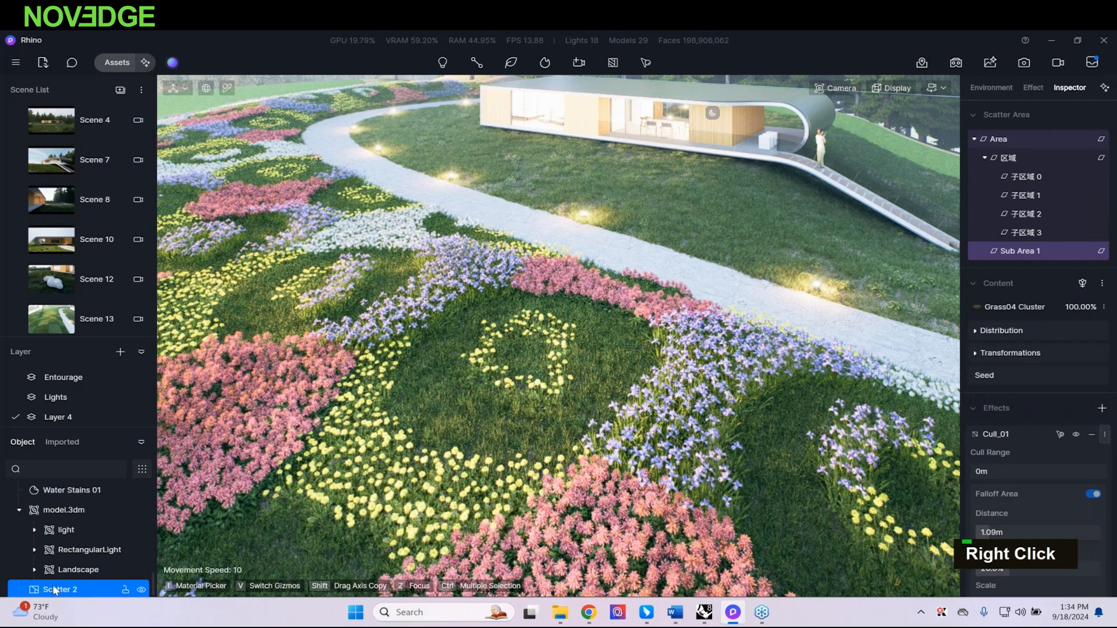
pyautogui.press('Delete')
# Step: Create a new scatter area from the gravel ground material beside the curved path
pyautogui.moveTo(644, 64)
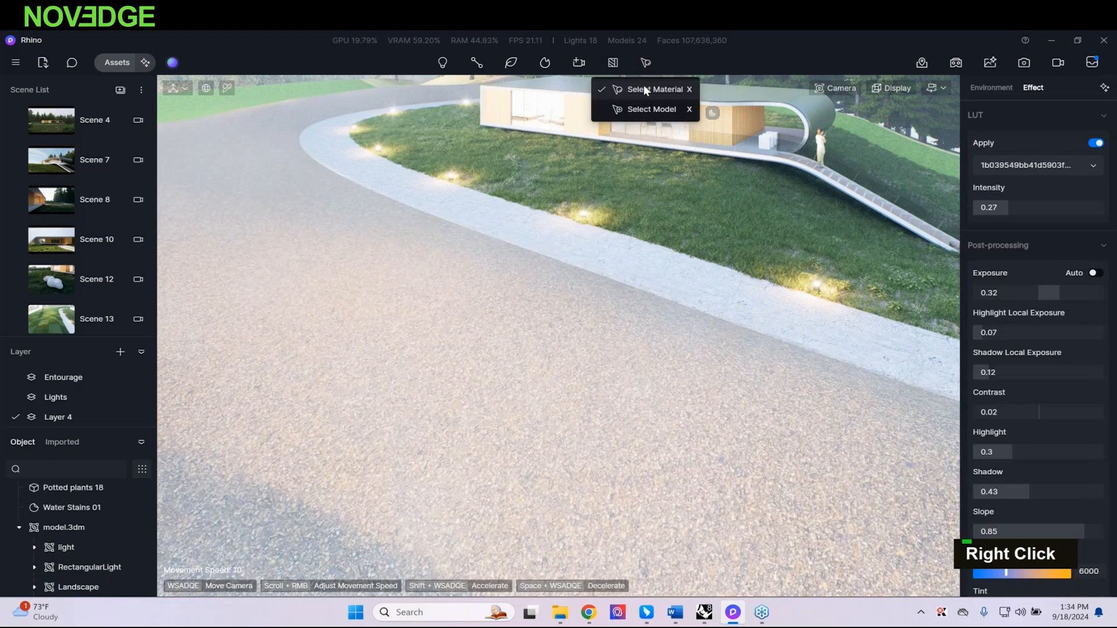
pyautogui.click(643, 89)
pyautogui.click(474, 369)
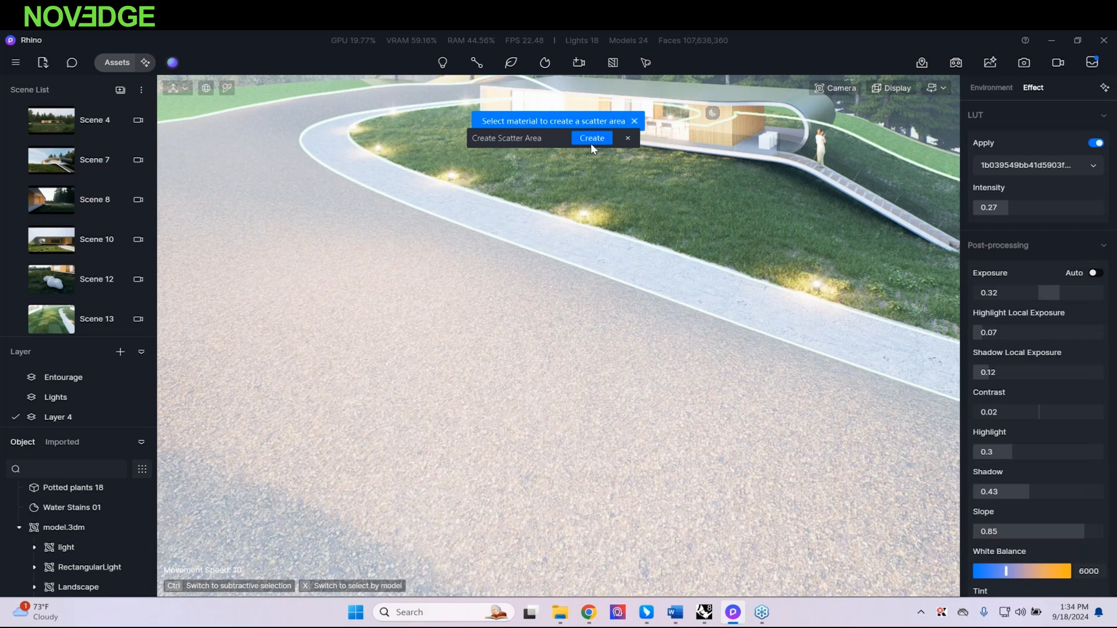
pyautogui.click(591, 140)
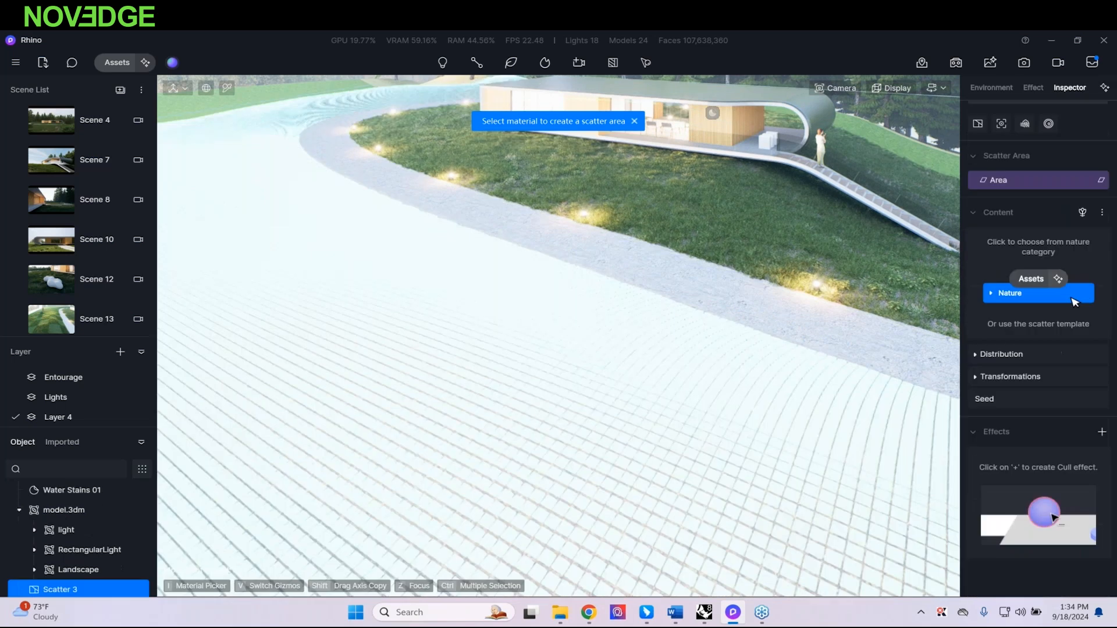
# Step: Apply the Meadow scatter preset to the new area, show it in Scene 9 and close the asset library
pyautogui.click(1026, 120)
pyautogui.scroll(-10, 498, 442)
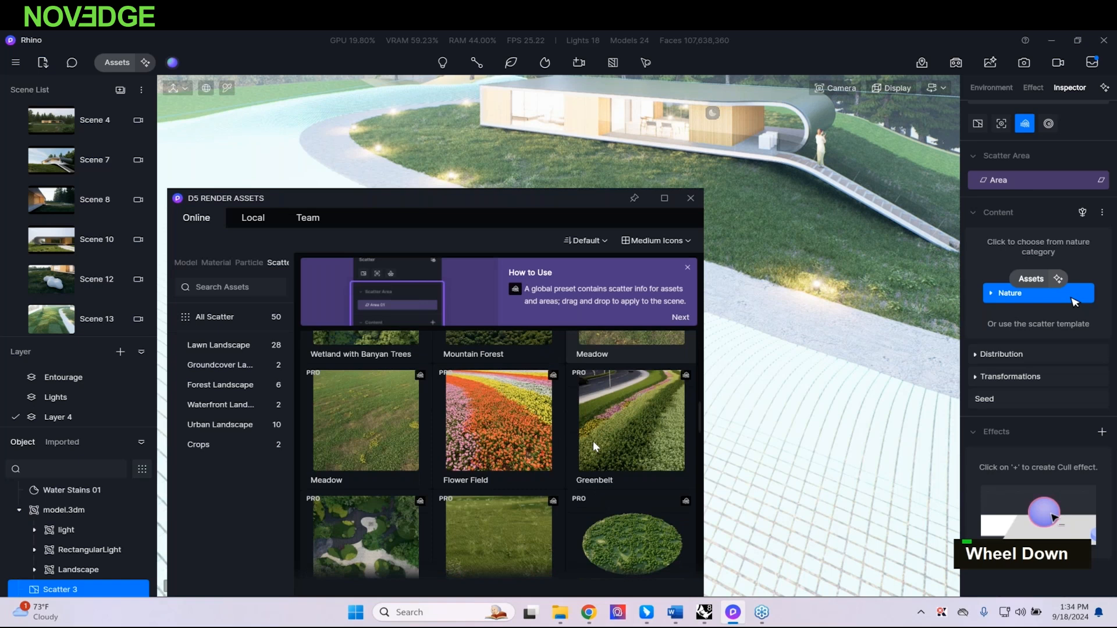
pyautogui.click(378, 436)
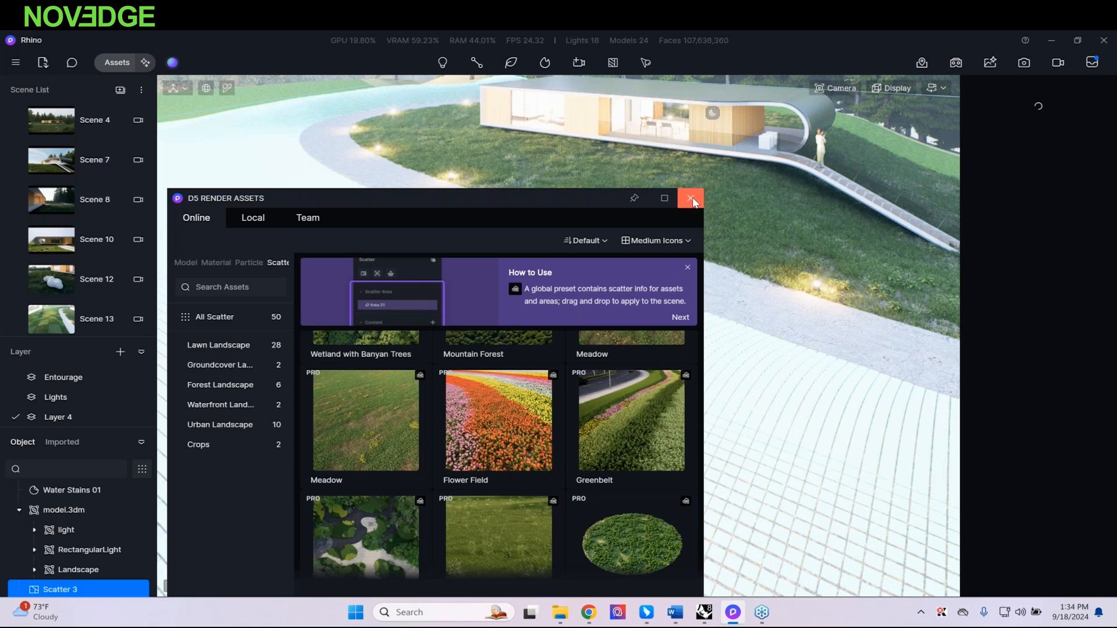
pyautogui.moveTo(566, 204); pyautogui.dragTo(558, 110)
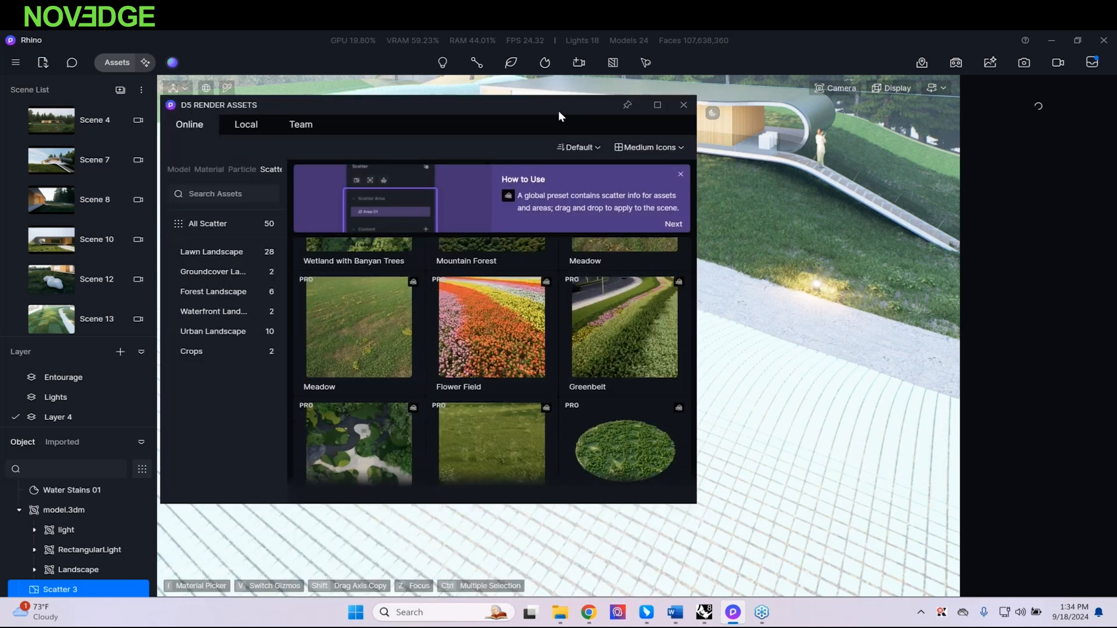
pyautogui.scroll(2, 62, 128)
pyautogui.click(62, 128)
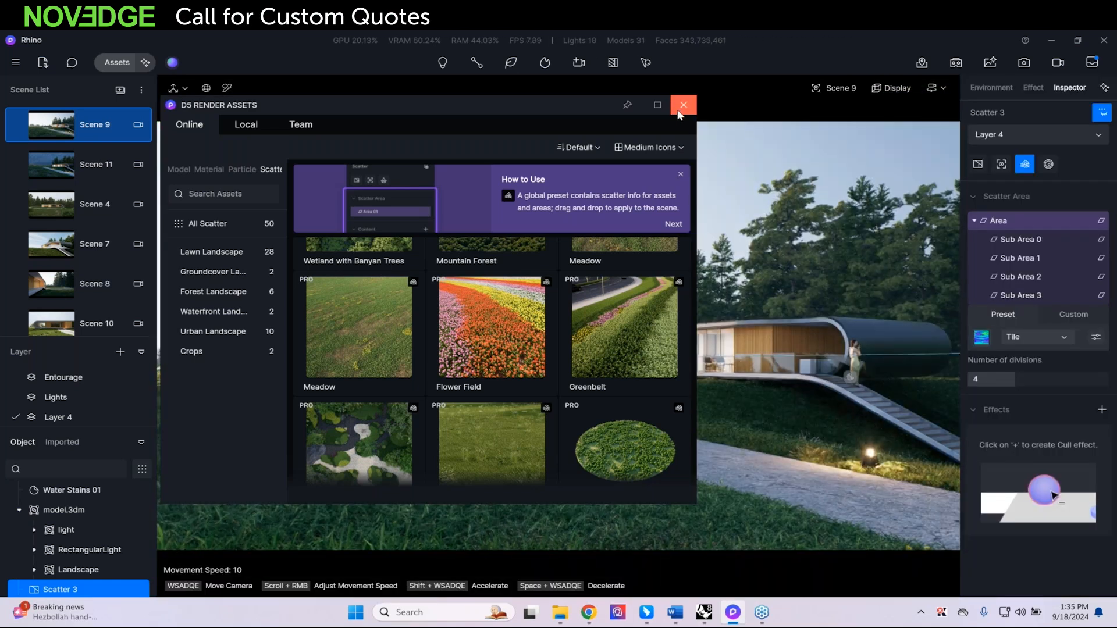
pyautogui.click(679, 108)
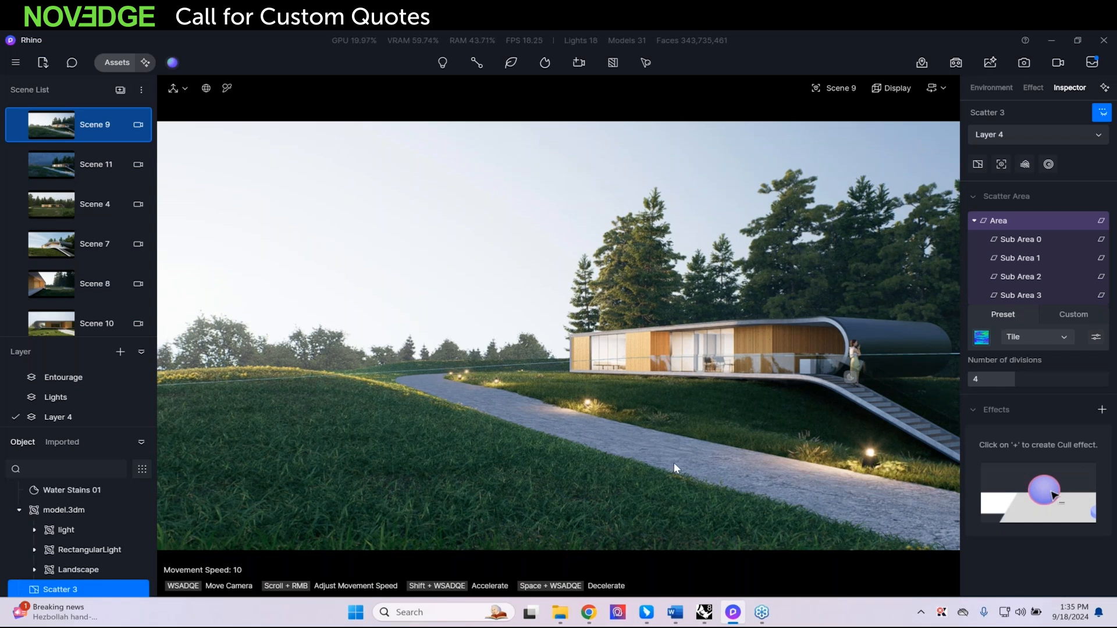
# Step: Open the image render settings and list the available render channels
pyautogui.click(1024, 63)
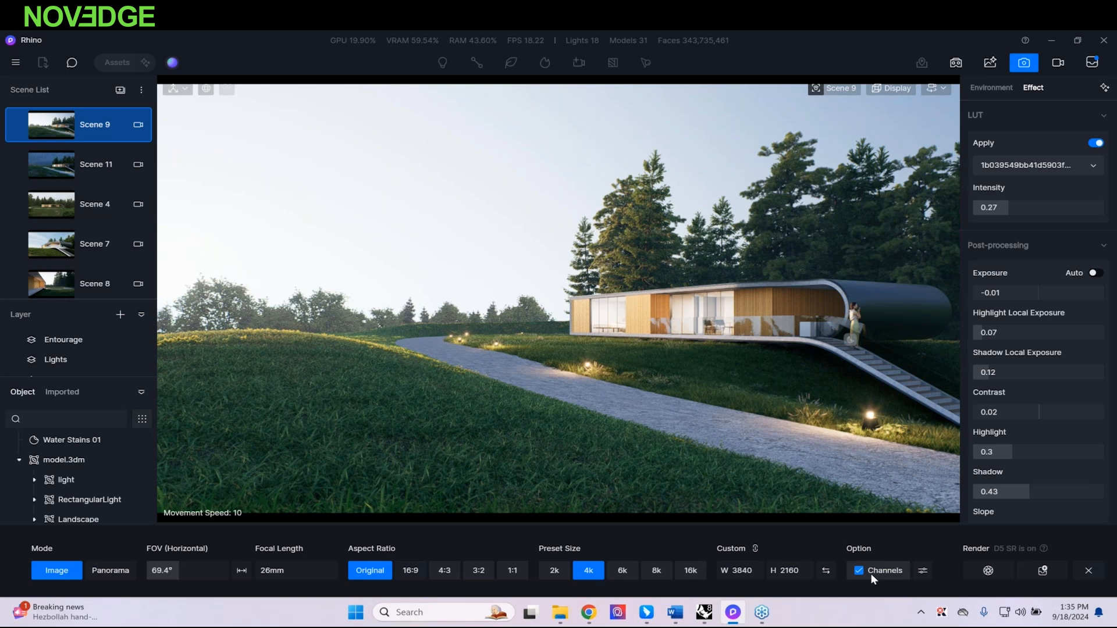
pyautogui.click(924, 570)
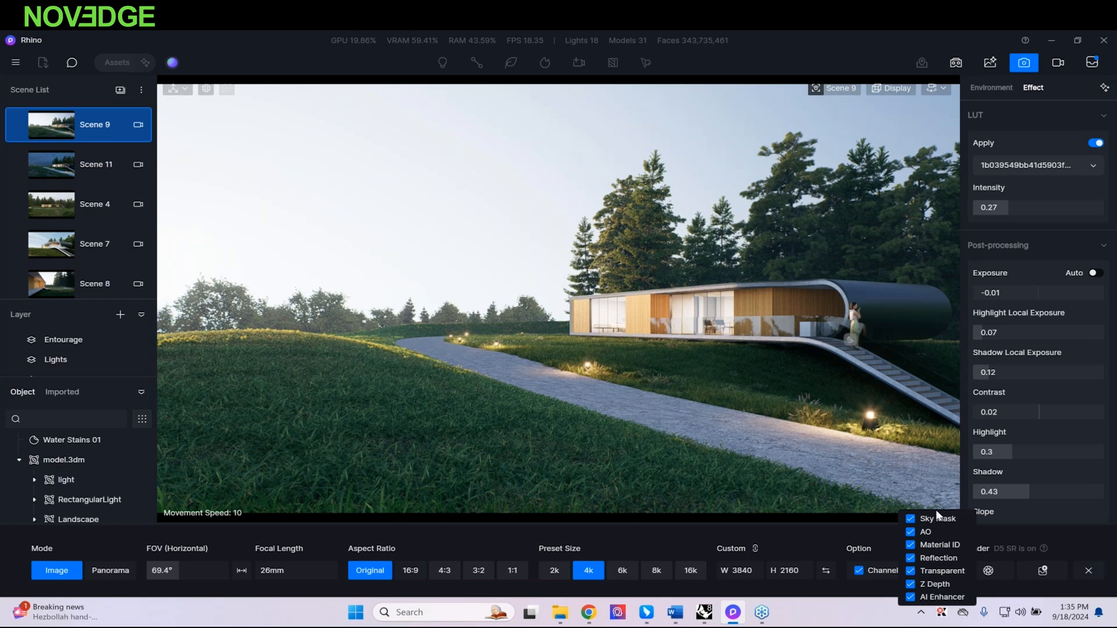
# Step: Create a second clip in video mode, make it active and load the Scene 9 view
pyautogui.click(1063, 65)
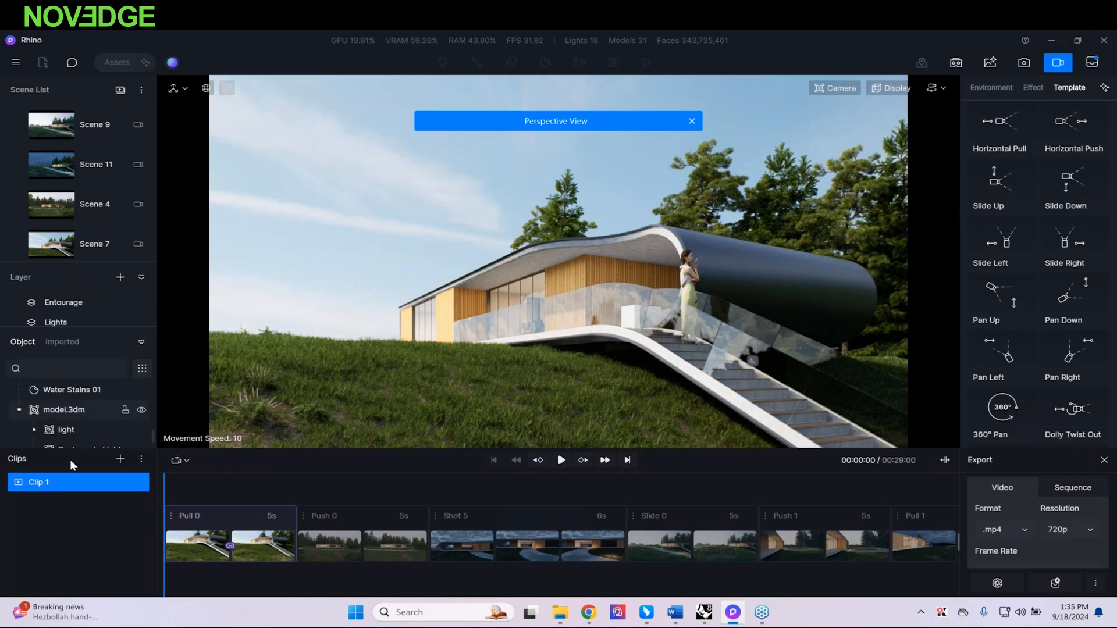
pyautogui.click(119, 460)
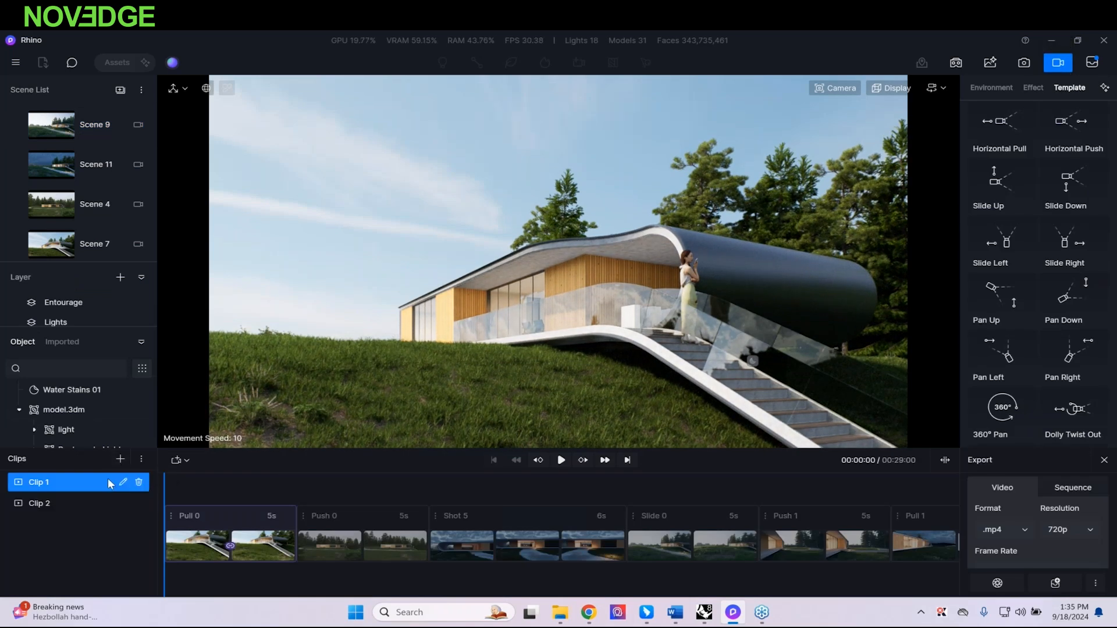
pyautogui.click(54, 502)
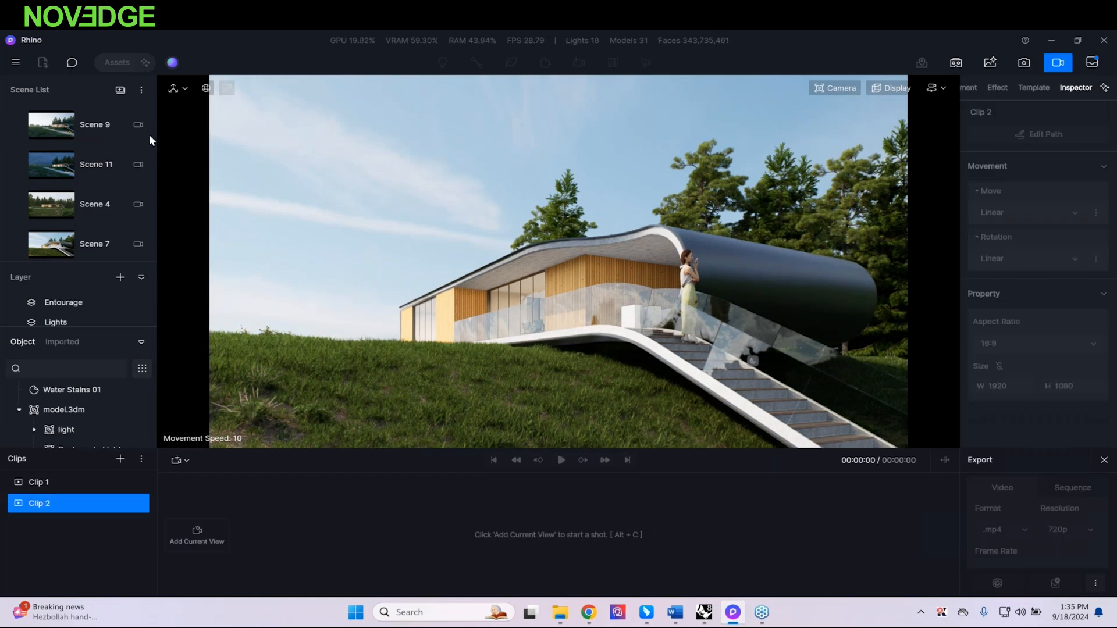
pyautogui.click(102, 124)
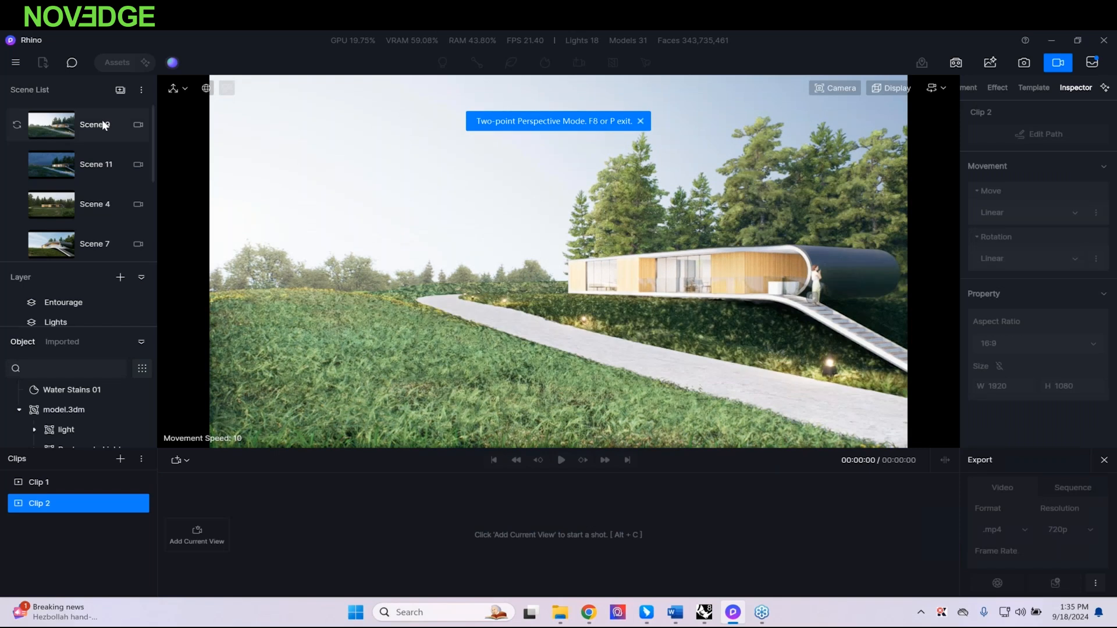
# Step: Add a Horizontal Push camera template shot to Clip 2 and play it back
pyautogui.click(1036, 87)
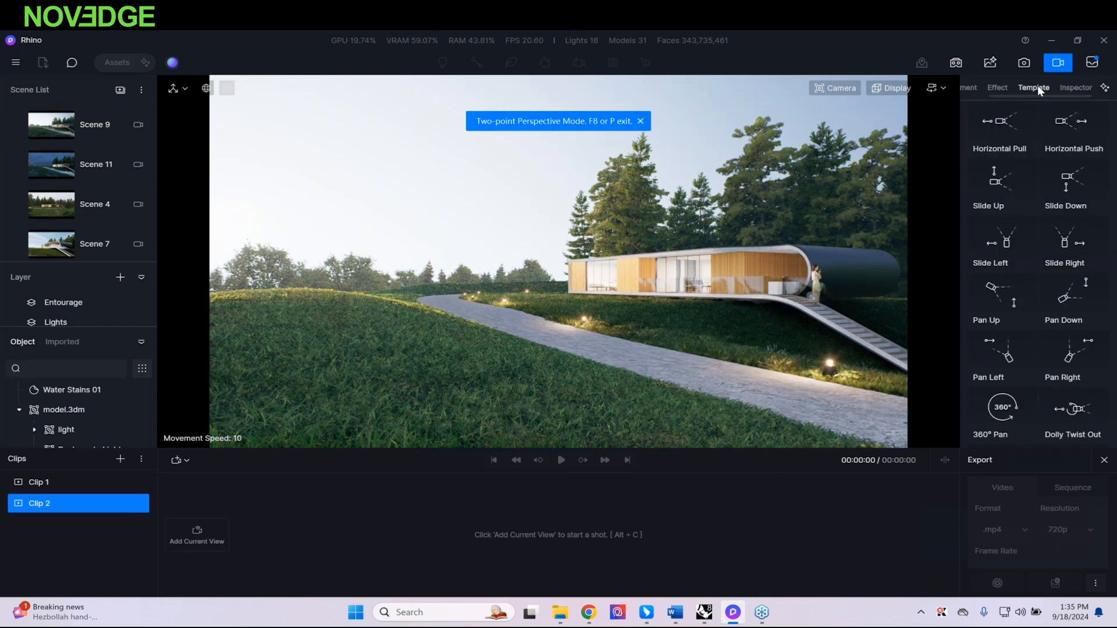
pyautogui.click(1059, 120)
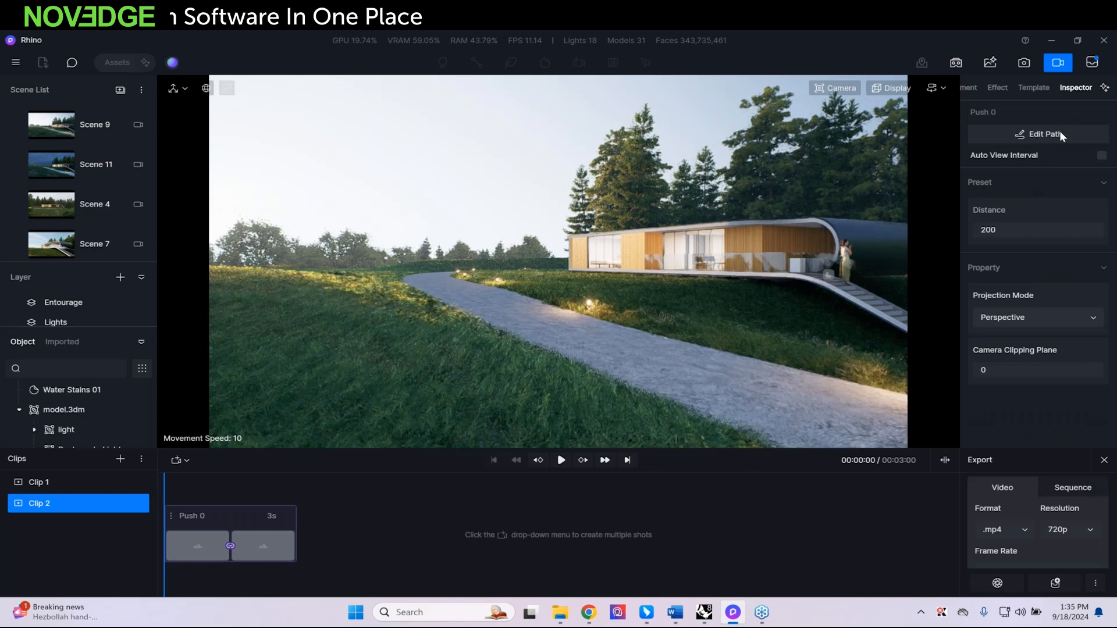
pyautogui.click(554, 459)
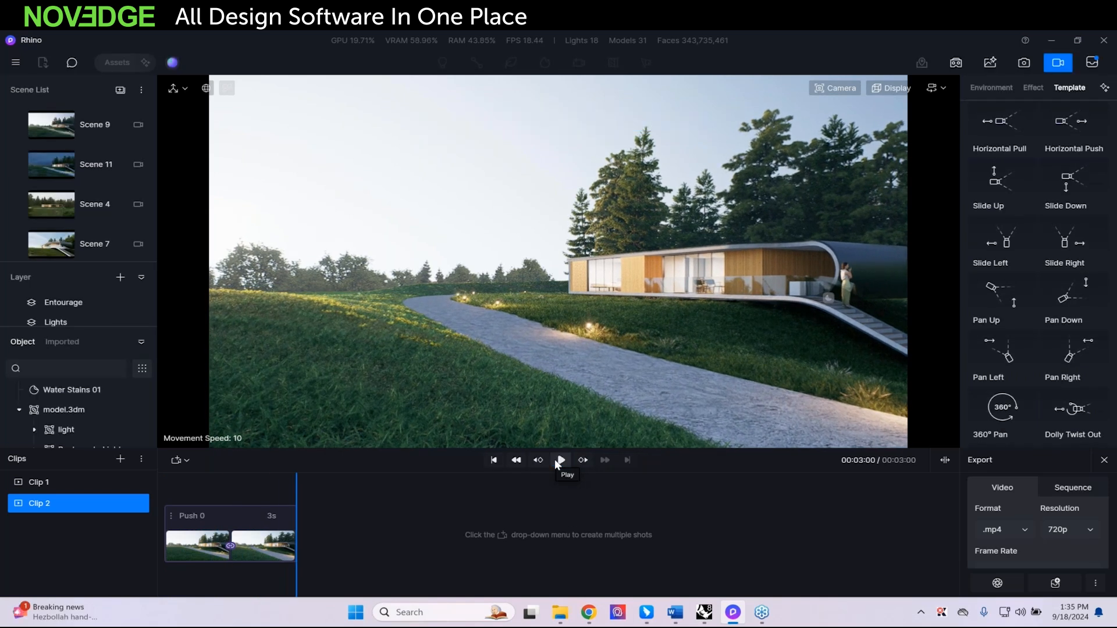
# Step: Set Clip 2's Push shot duration to 10 seconds and its distance to 500, and play the clip
pyautogui.click(228, 512)
pyautogui.click(271, 516)
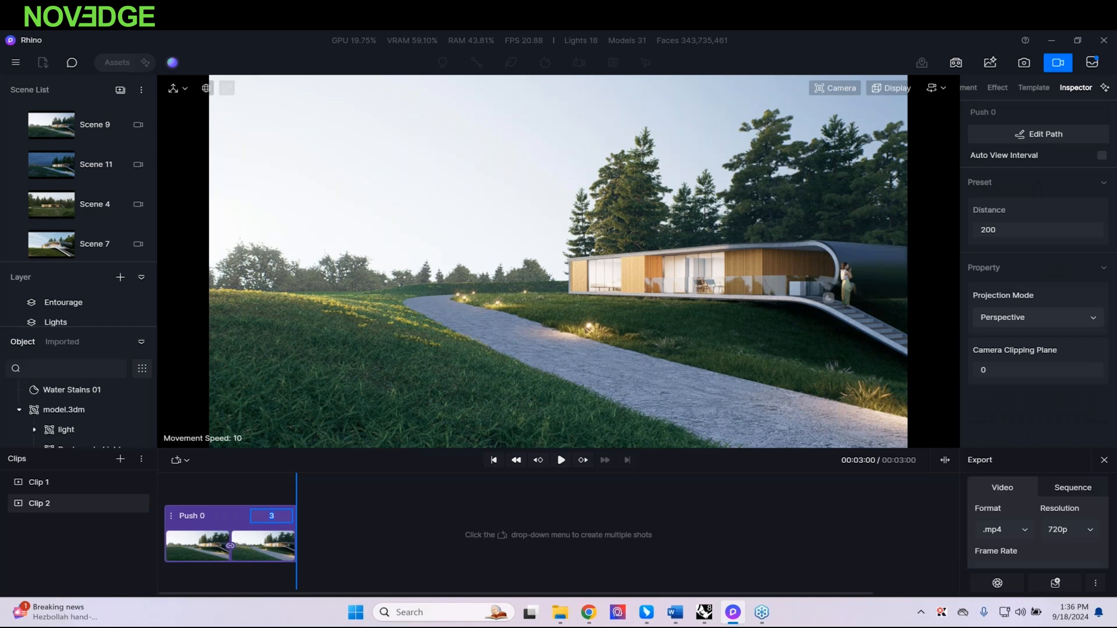
pyautogui.write('10')
pyautogui.press('Return')
pyautogui.click(1027, 231)
pyautogui.write('500')
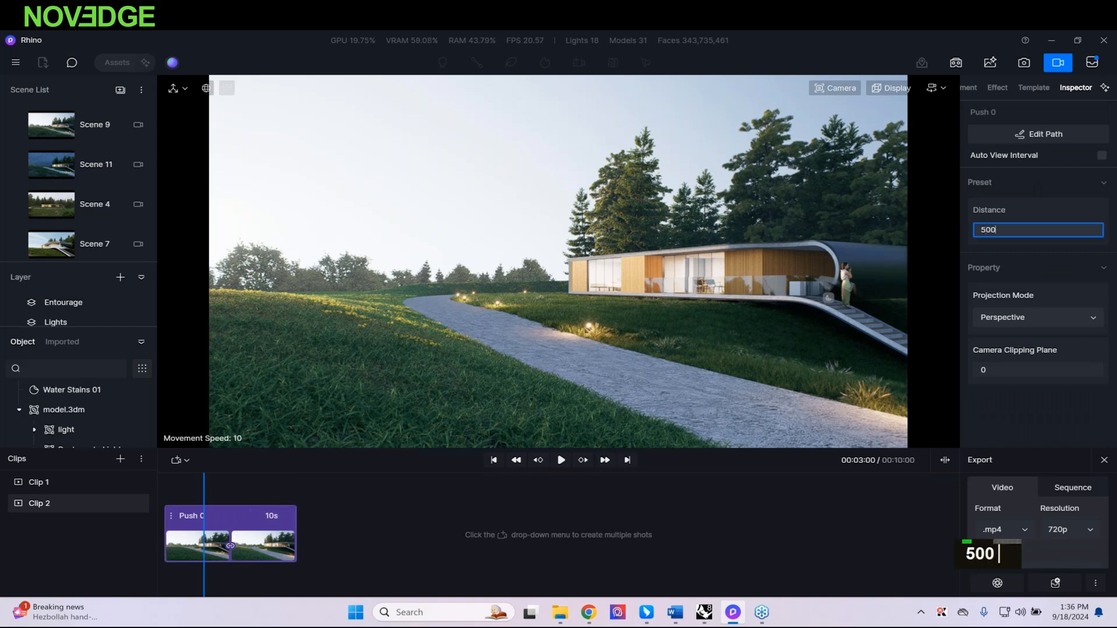
pyautogui.press('Return')
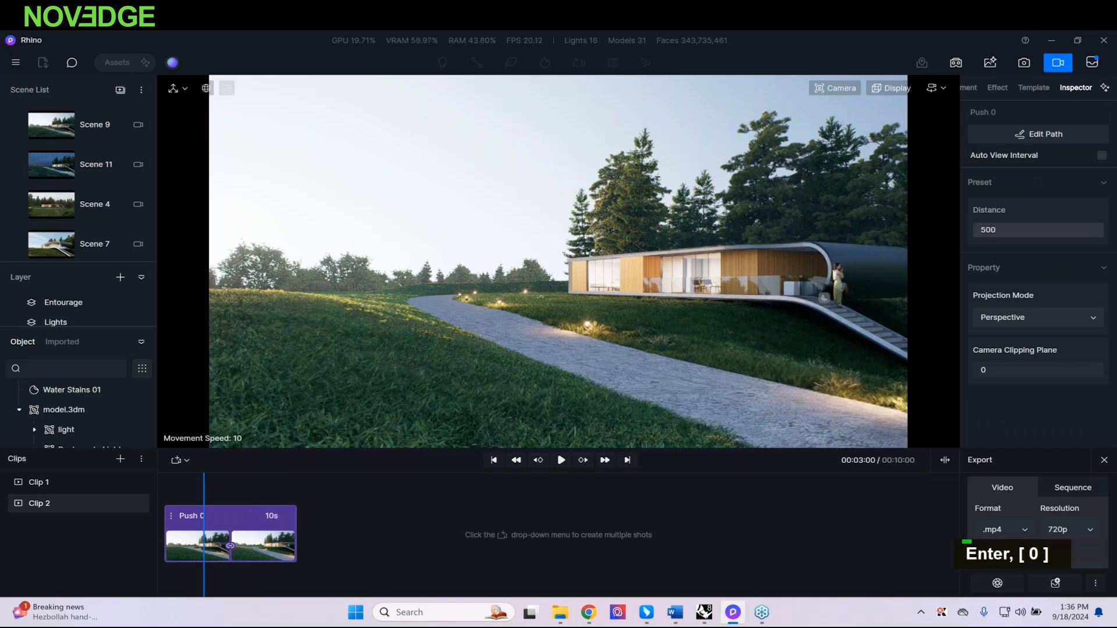
pyautogui.click(560, 460)
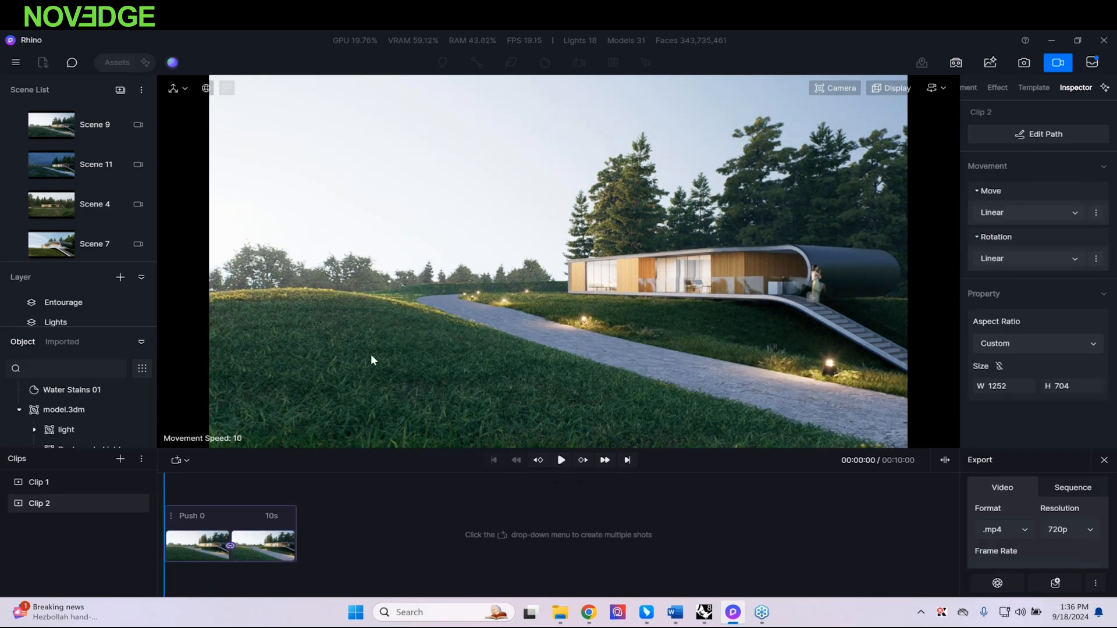
pyautogui.click(562, 461)
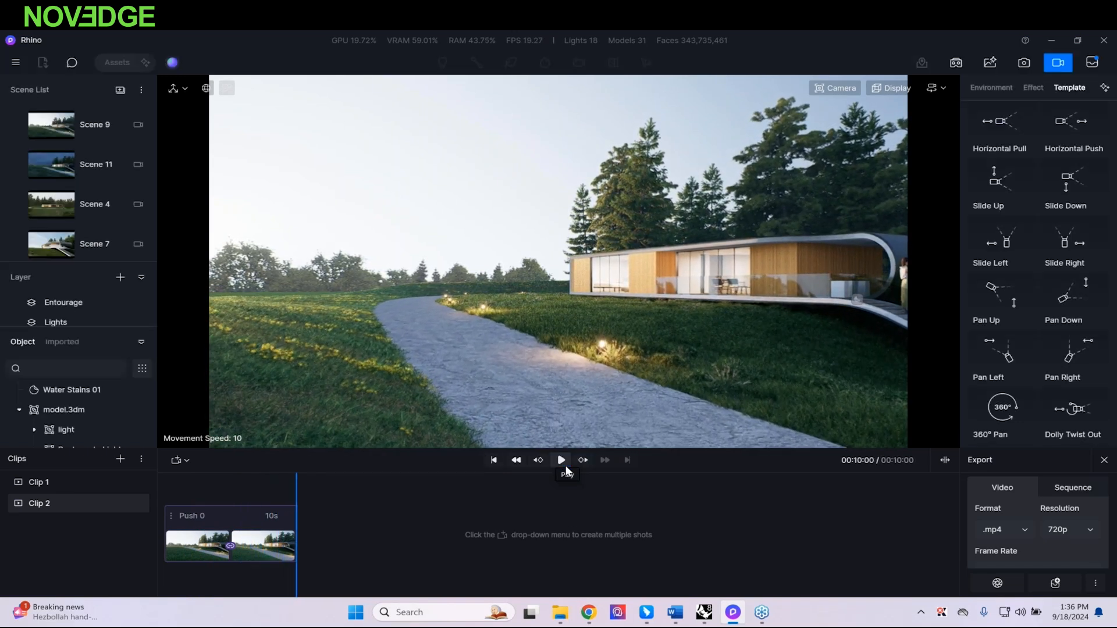
# Step: Show the Scene 9 and Scene 4 views, and switch to Clip 1 and play it back
pyautogui.click(96, 126)
pyautogui.click(96, 195)
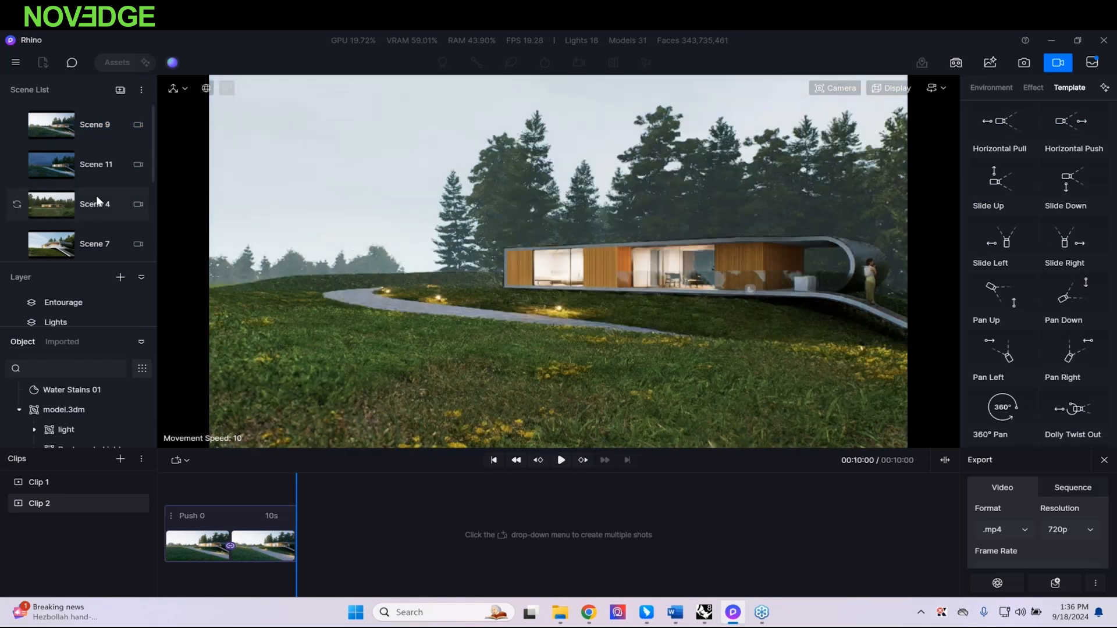
pyautogui.press('p')
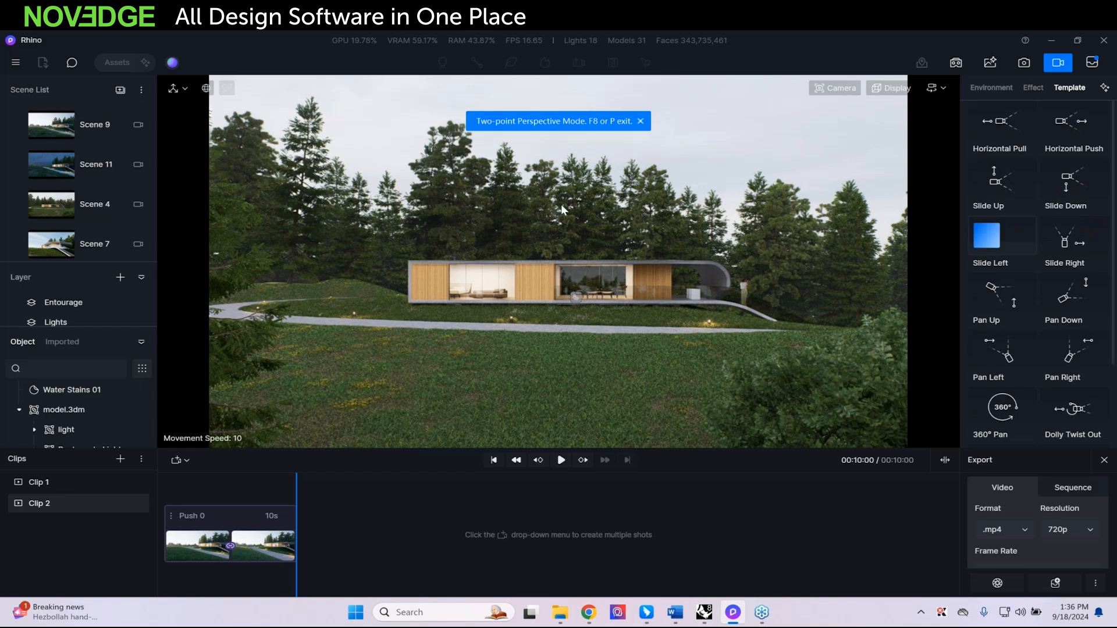
pyautogui.click(42, 488)
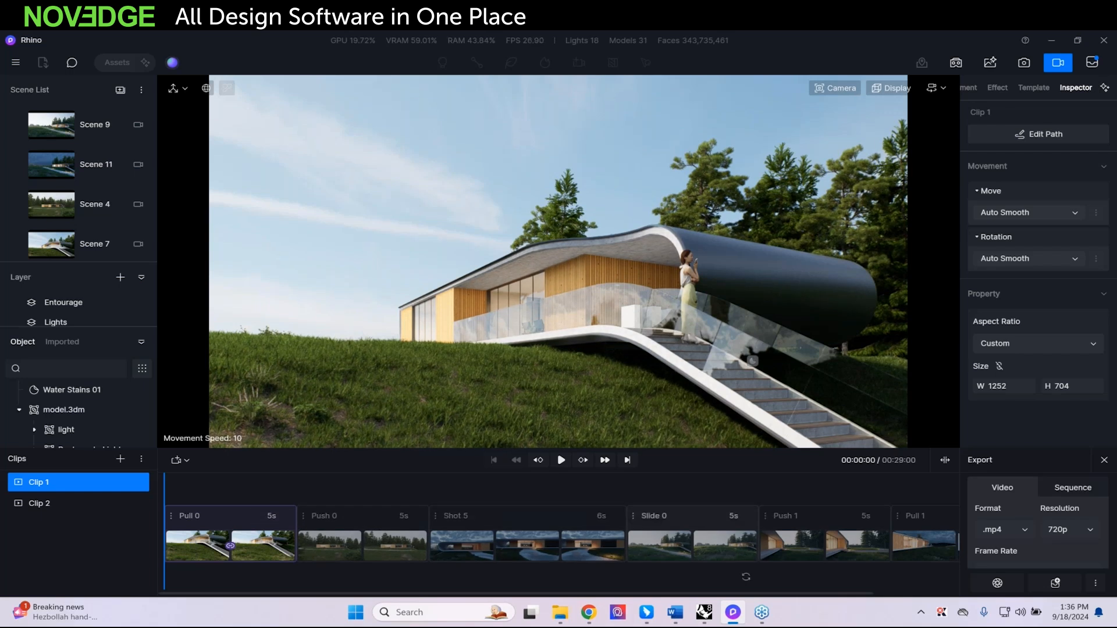
pyautogui.click(562, 464)
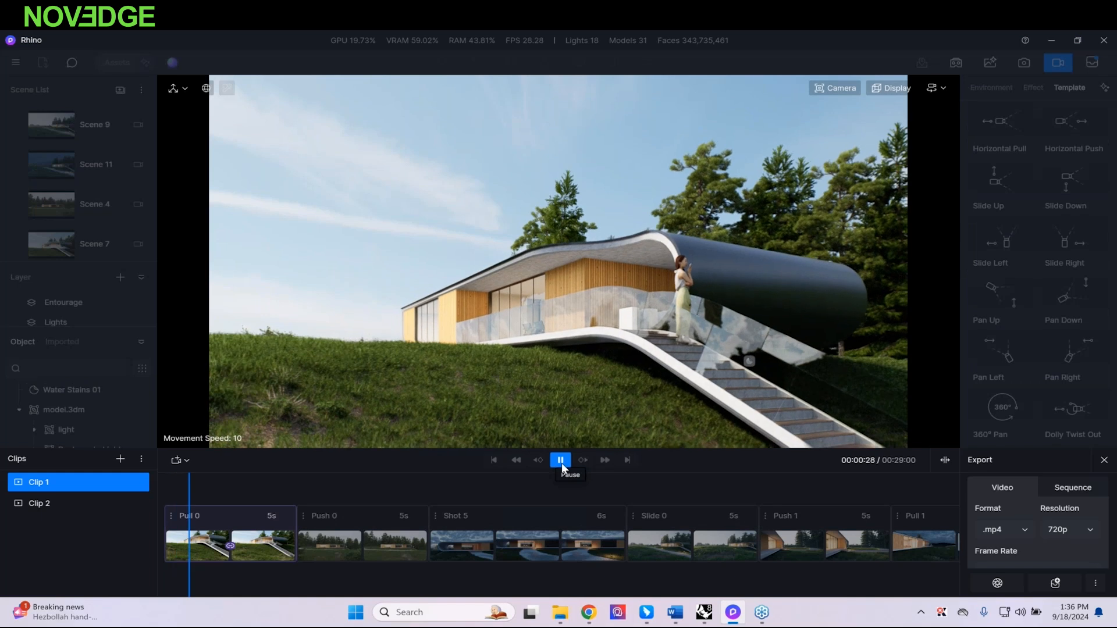
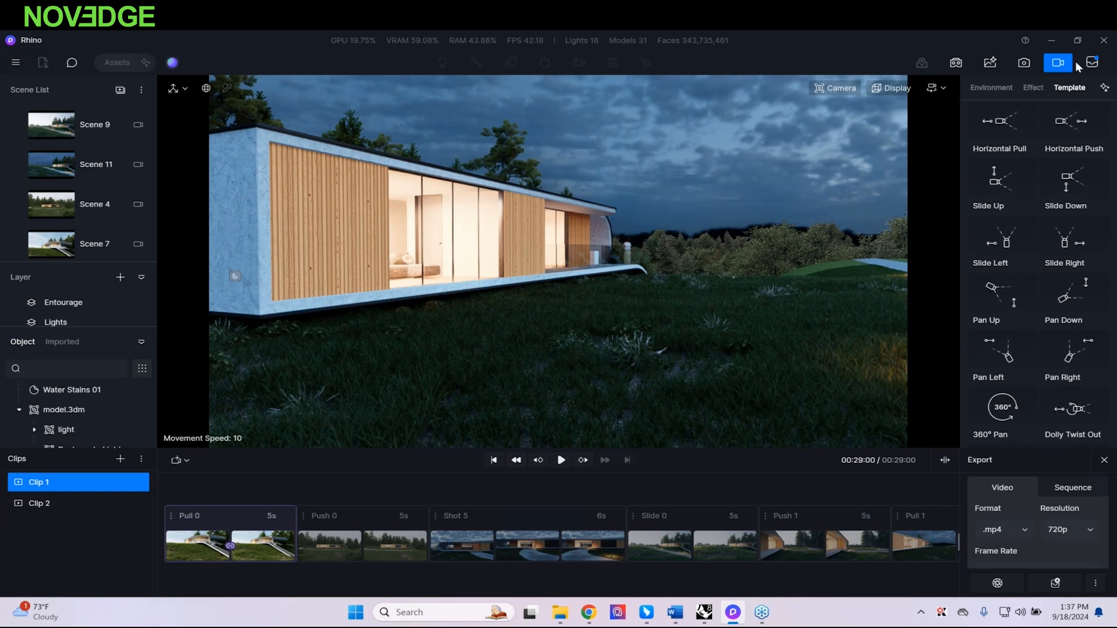
# Step: Switch to File Explorer and open the Renderings folder inside NovedgeWebinar
pyautogui.moveTo(560, 617)
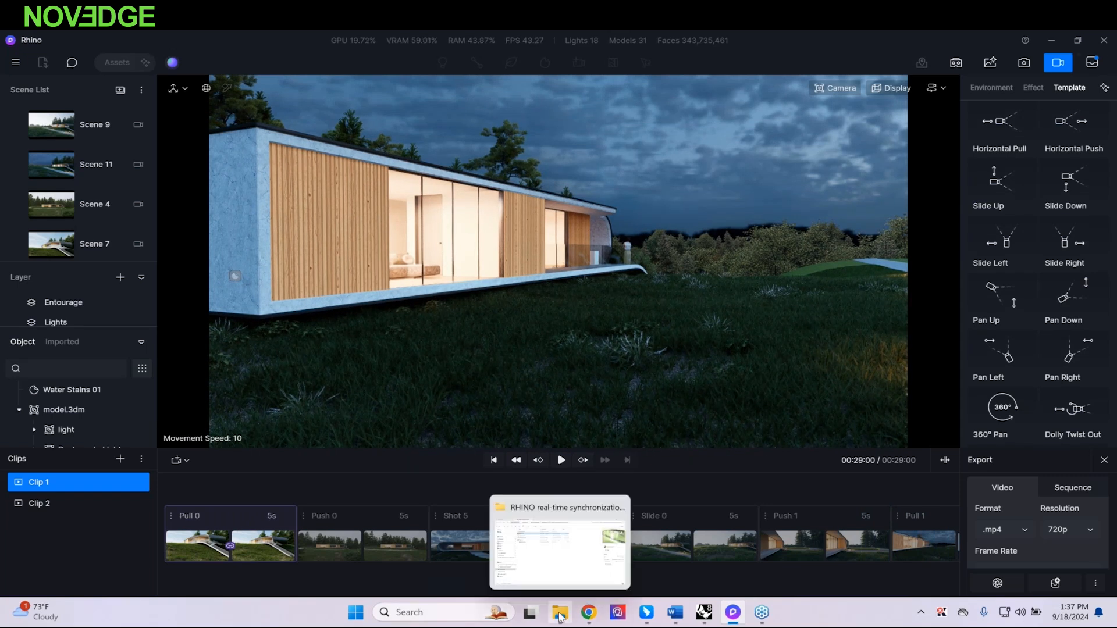
pyautogui.click(564, 561)
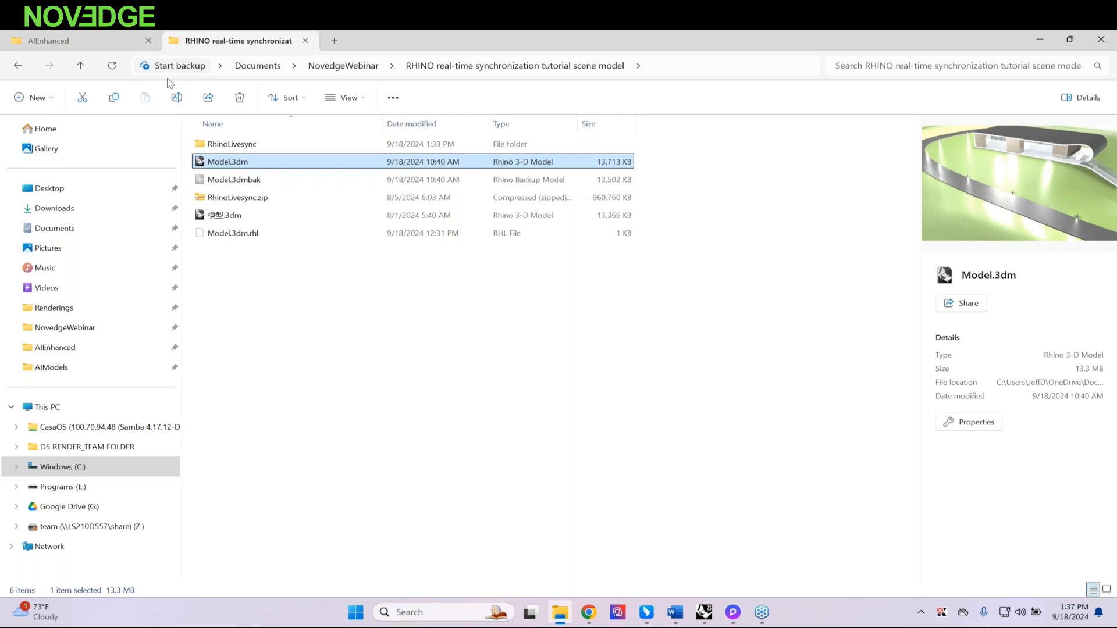
pyautogui.click(340, 65)
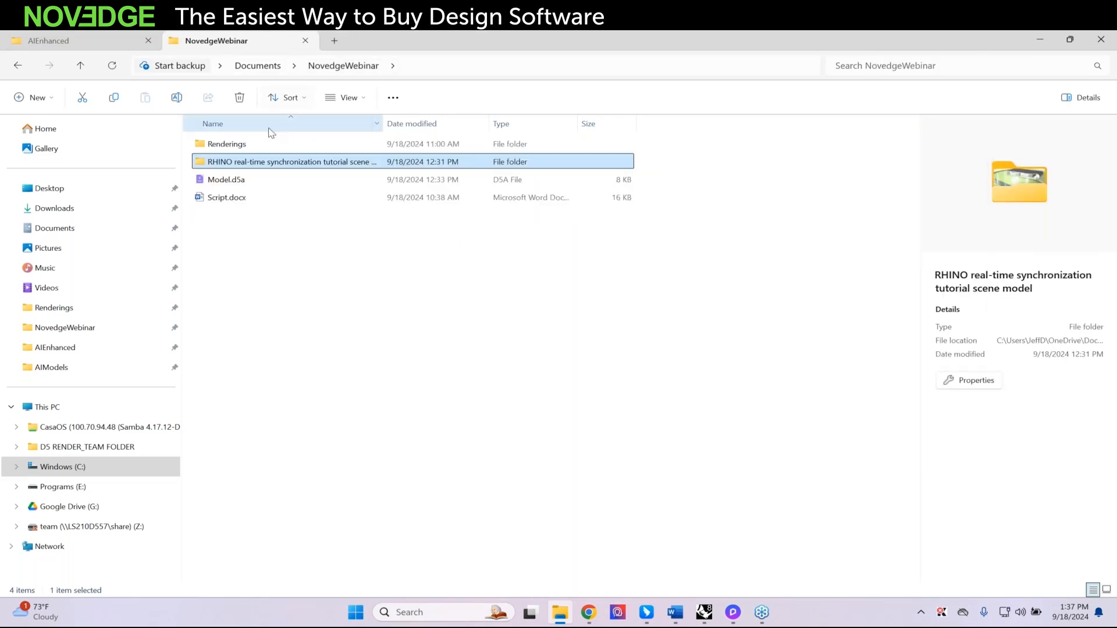
pyautogui.click(267, 145)
pyautogui.doubleClick(268, 145)
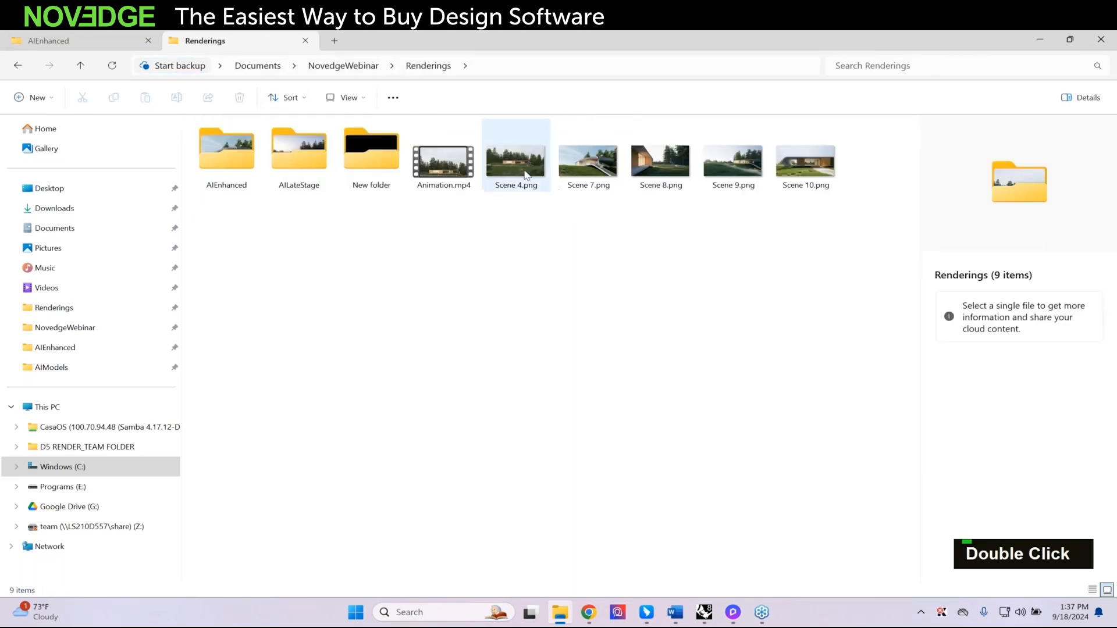
# Step: Open Scene 4.png in a maximized viewer, browse through the other scene renderings and close the viewer
pyautogui.click(526, 173)
pyautogui.doubleClick(526, 174)
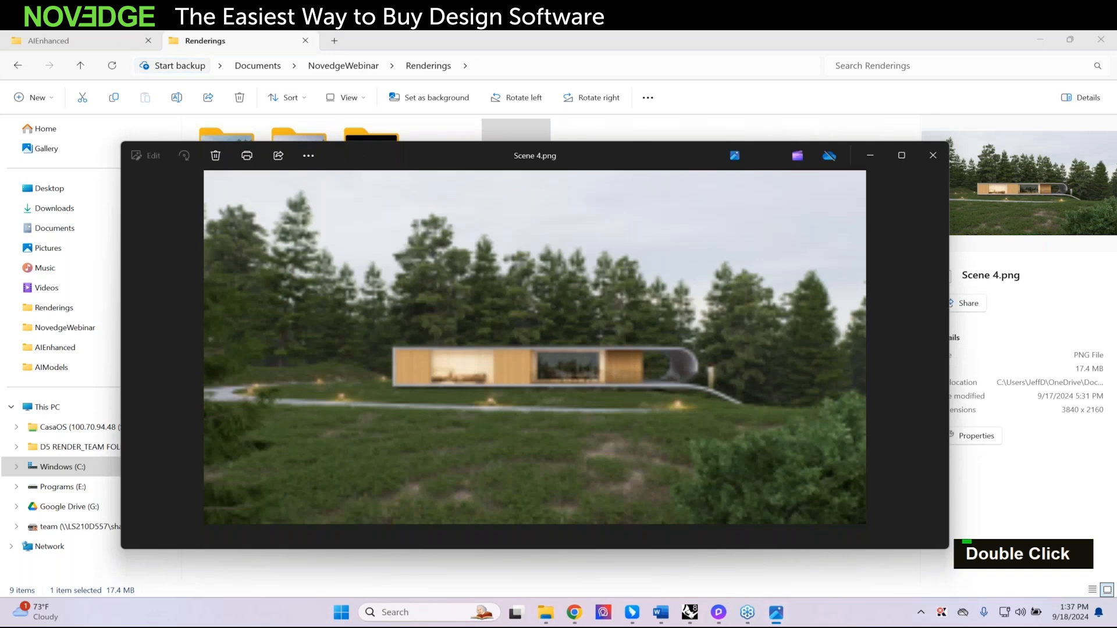
pyautogui.moveTo(607, 153); pyautogui.dragTo(588, 31)
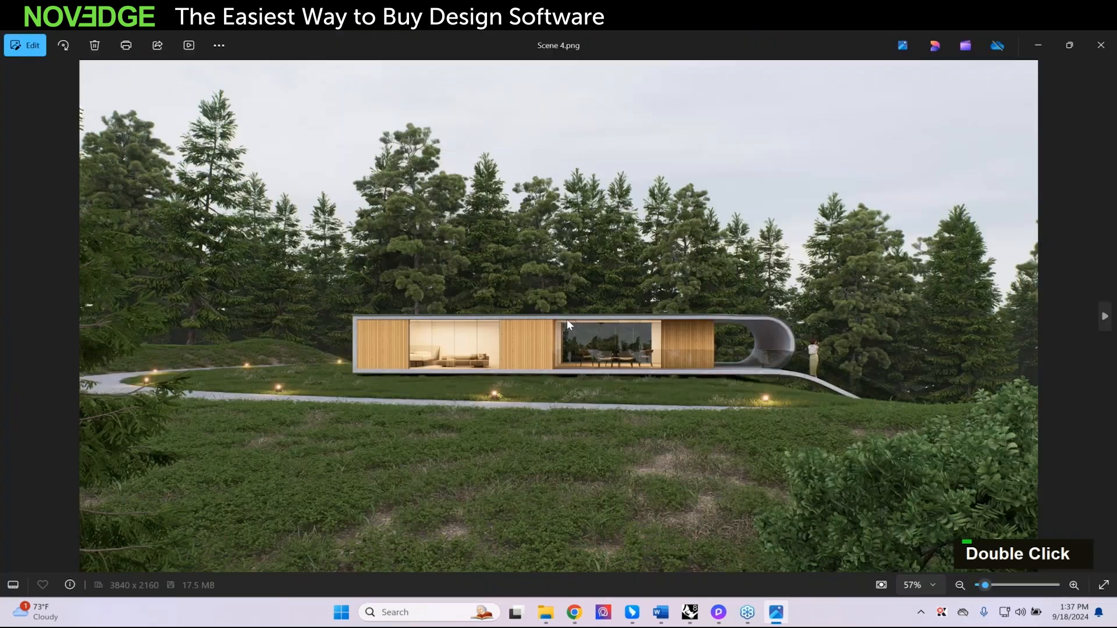
pyautogui.press('Right')
pyautogui.press('Right')
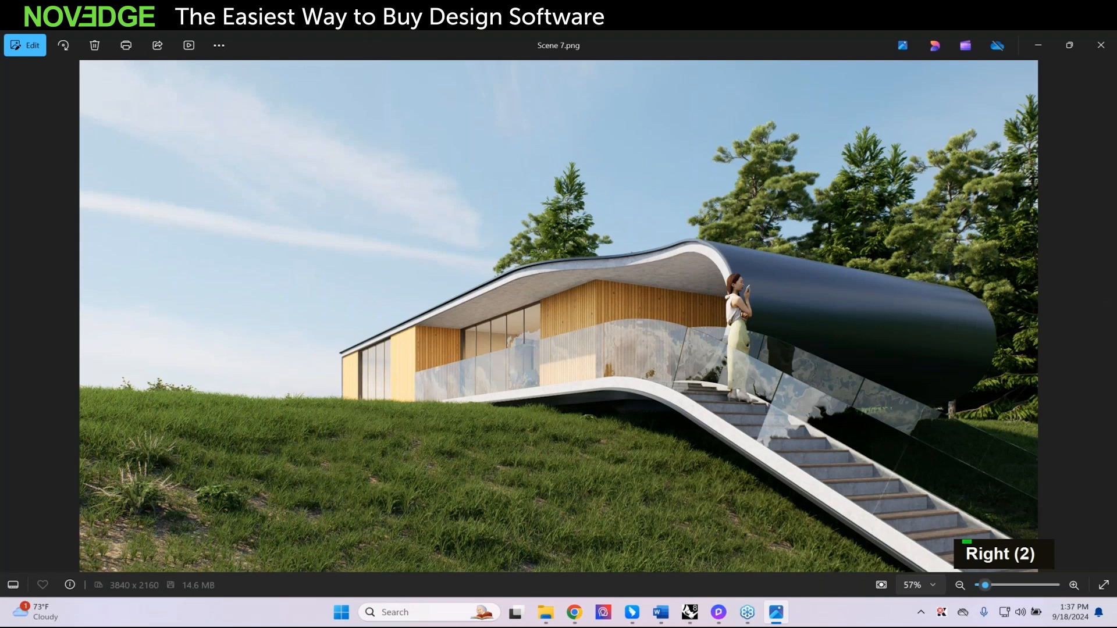
pyautogui.press('Right')
pyautogui.press('Right')
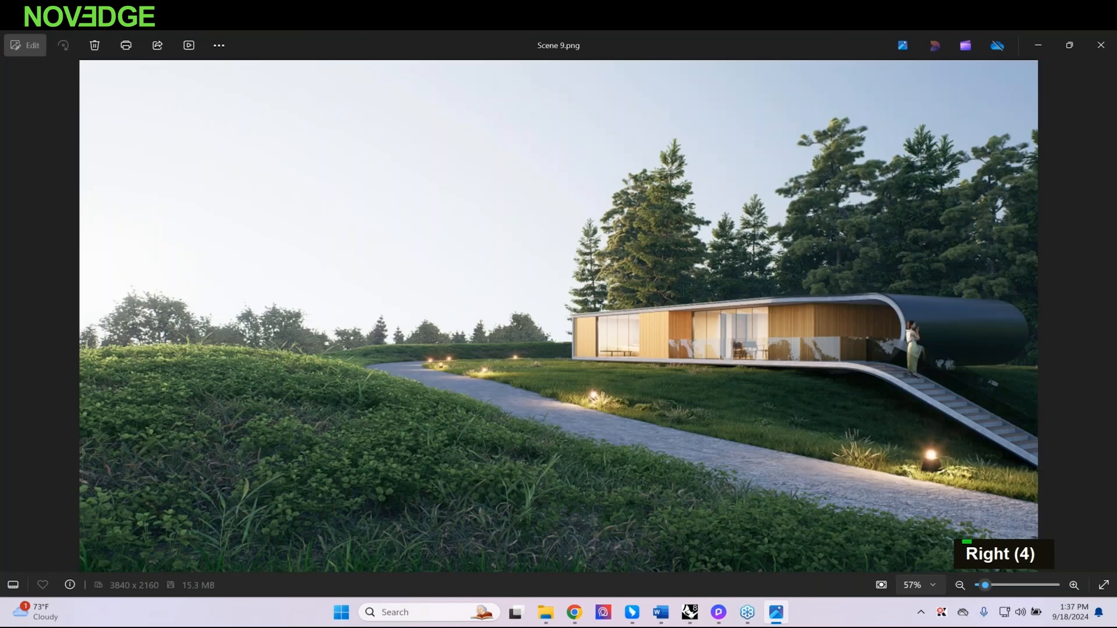
pyautogui.press('Right')
pyautogui.click(1091, 53)
# Step: Play the rendered video Animation.mp4 and close the media player
pyautogui.doubleClick(443, 160)
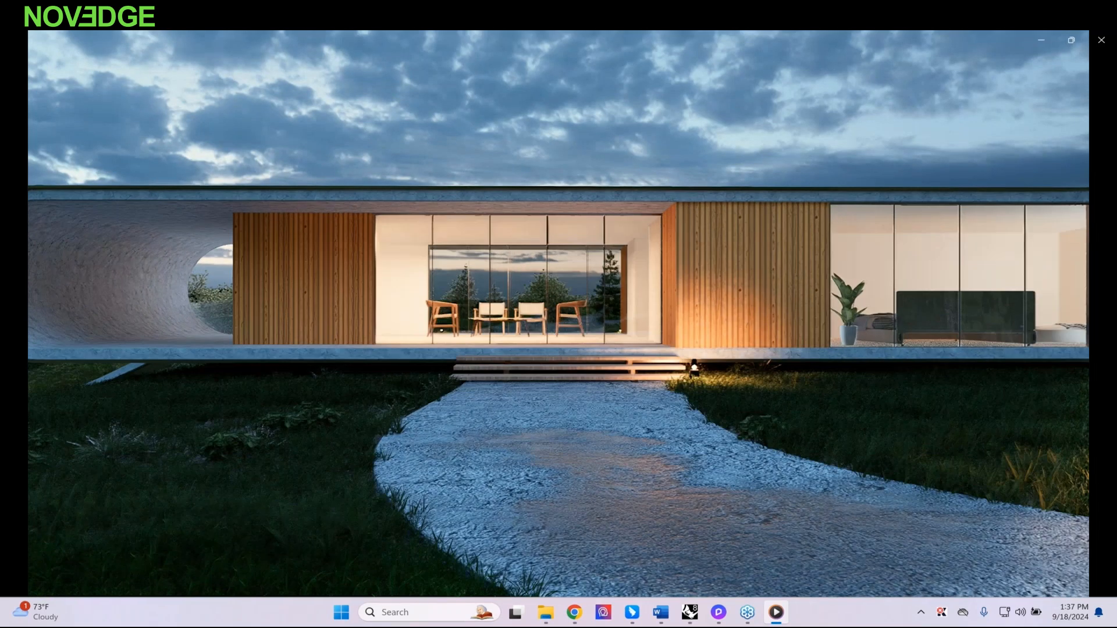
pyautogui.moveTo(487, 259)
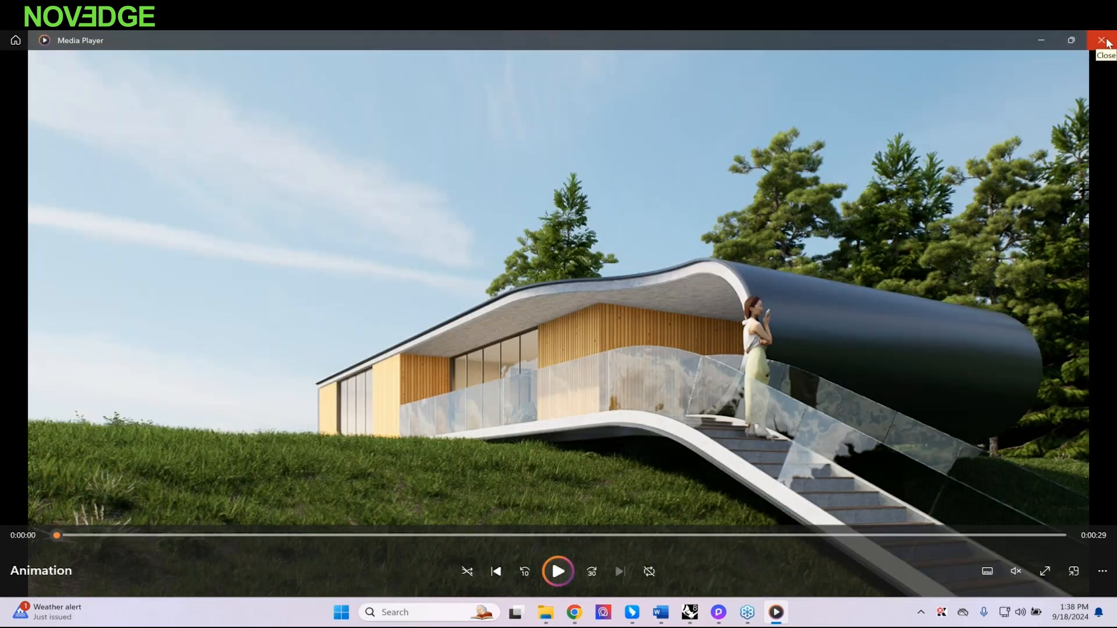
pyautogui.click(1101, 40)
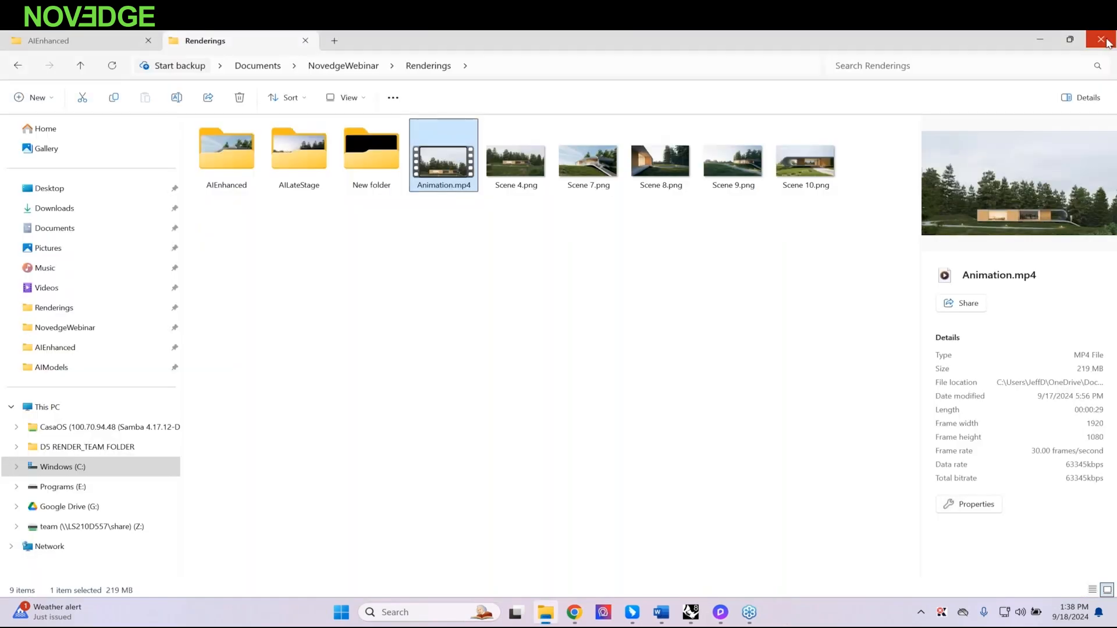
# Step: Switch back to D5 Render, load the Scene 9 view and leave video mode
pyautogui.moveTo(656, 617)
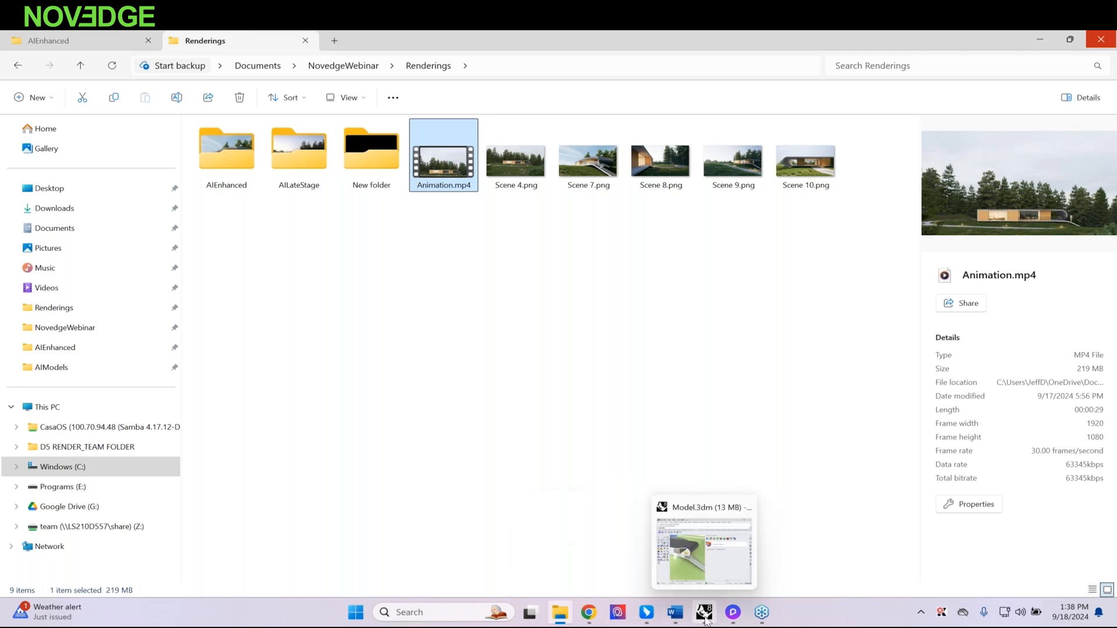
pyautogui.click(744, 564)
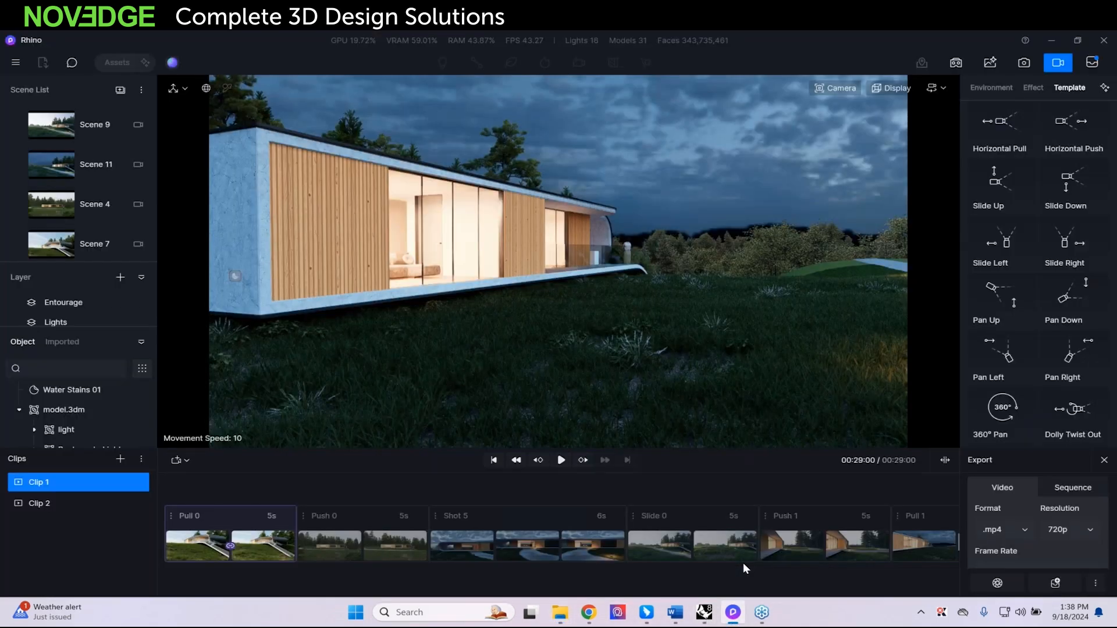
pyautogui.click(101, 127)
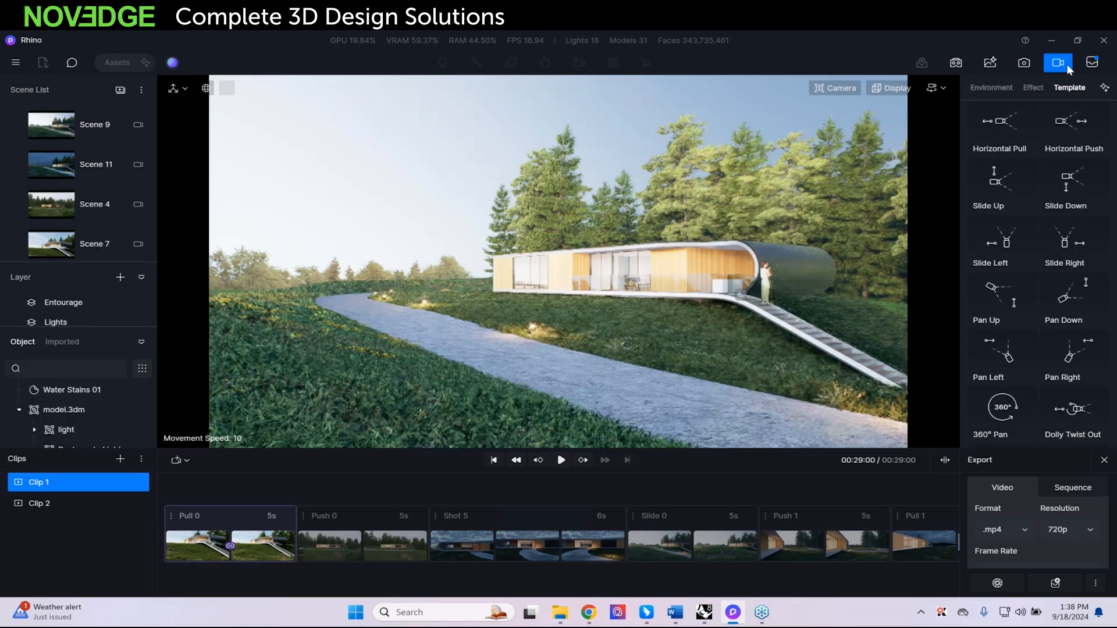
pyautogui.click(1065, 64)
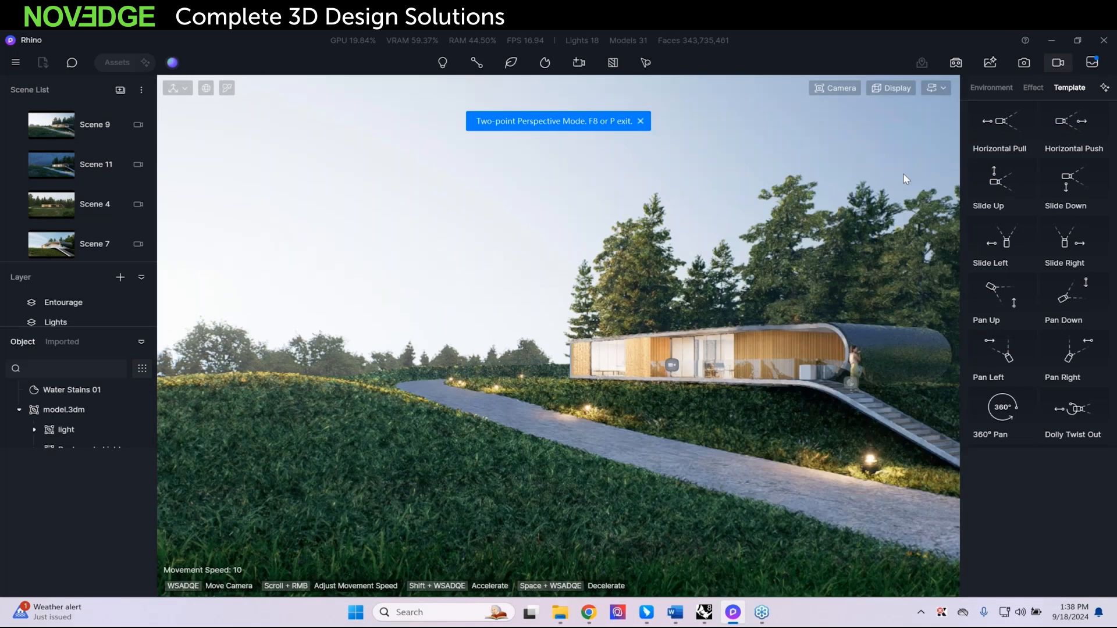
# Step: Open the render queue's history and send the Scene 7 render to the AI Enhancer
pyautogui.click(1092, 65)
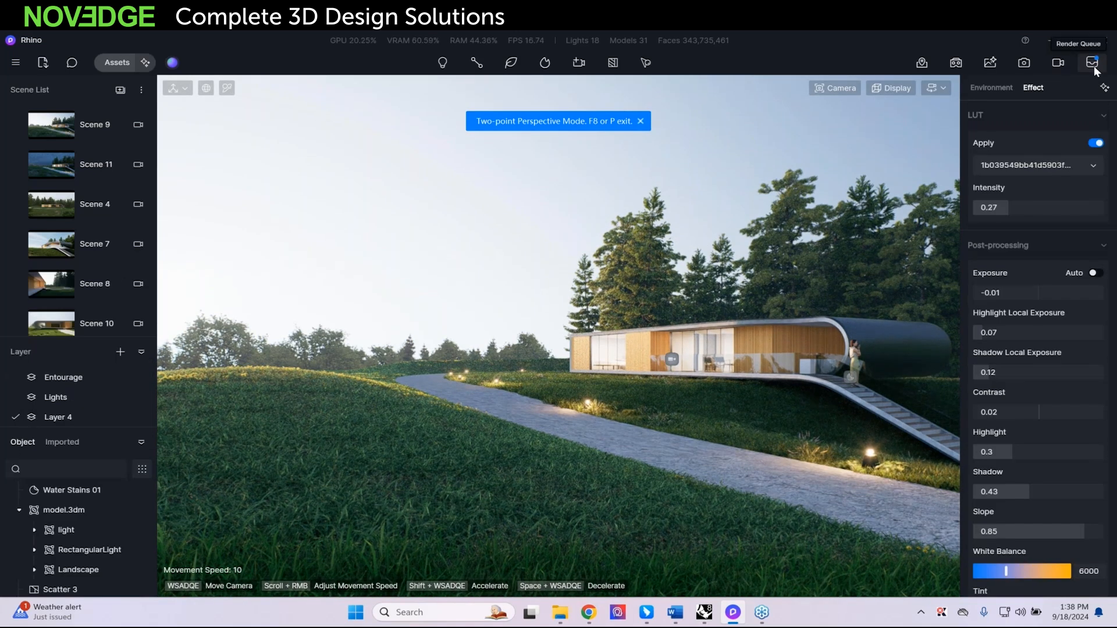
pyautogui.click(1093, 64)
pyautogui.click(327, 94)
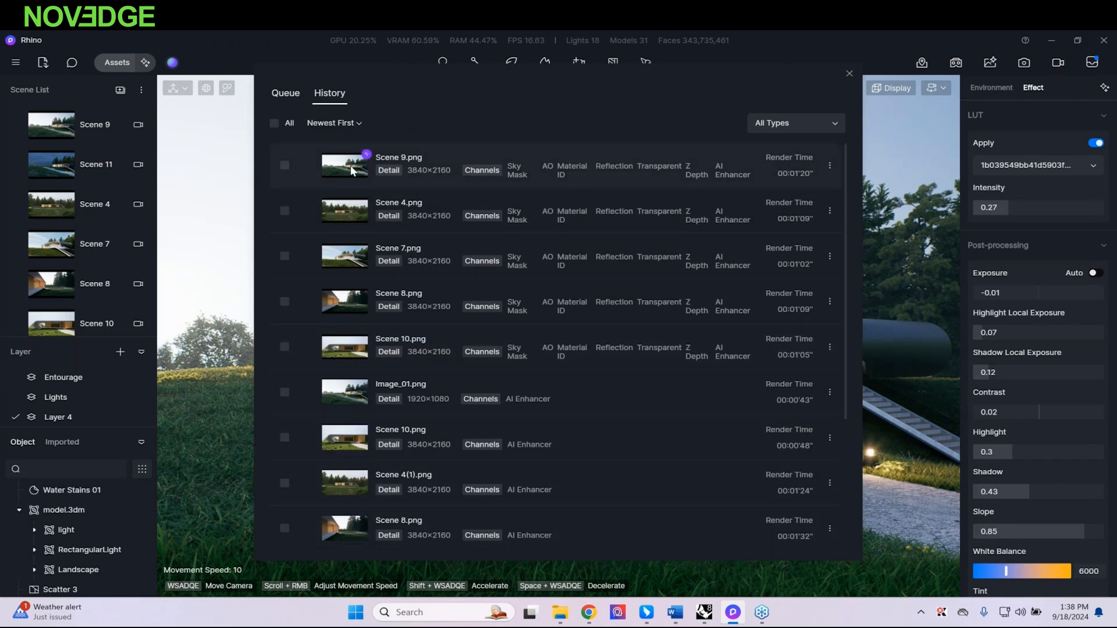
pyautogui.moveTo(367, 156)
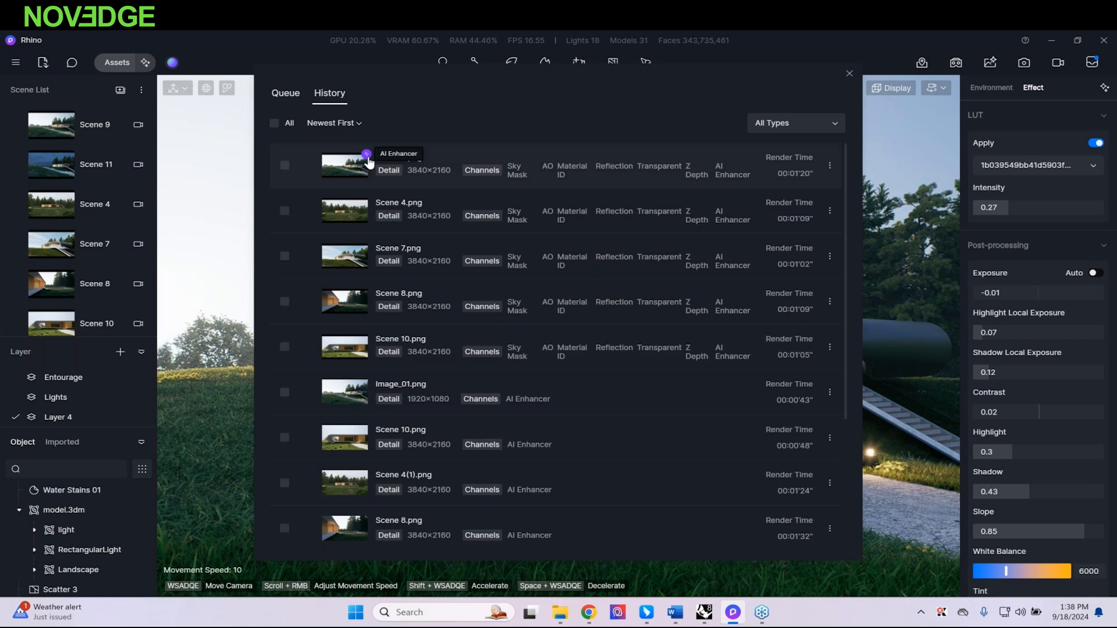
pyautogui.click(365, 247)
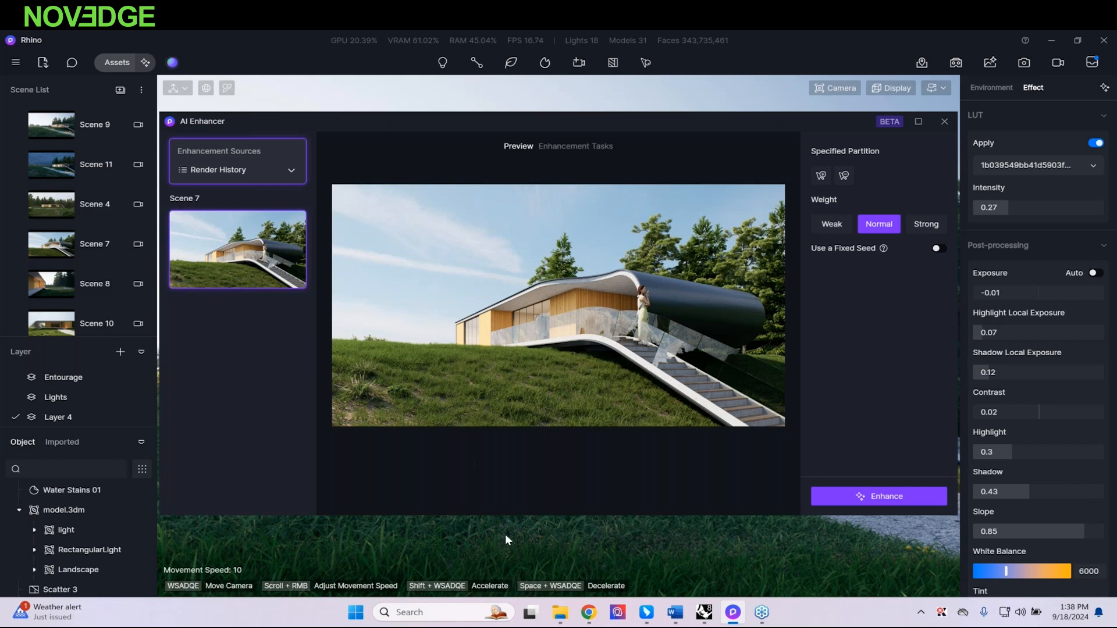
# Step: Try the Weak and Normal enhancement weights and set the weight to Strong
pyautogui.click(834, 226)
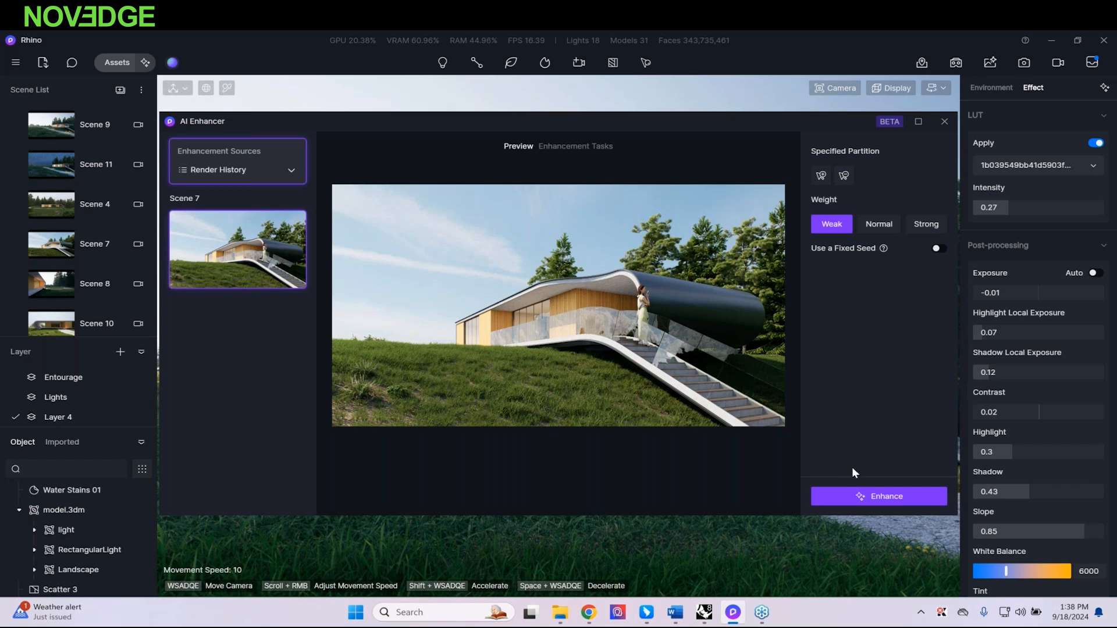
pyautogui.click(866, 226)
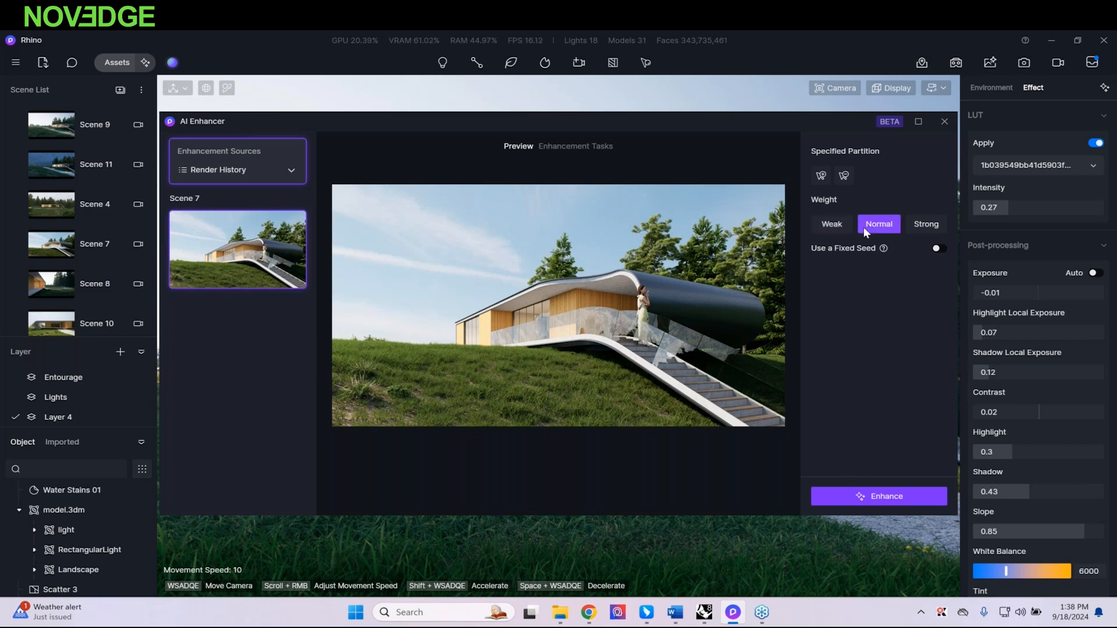
pyautogui.click(917, 227)
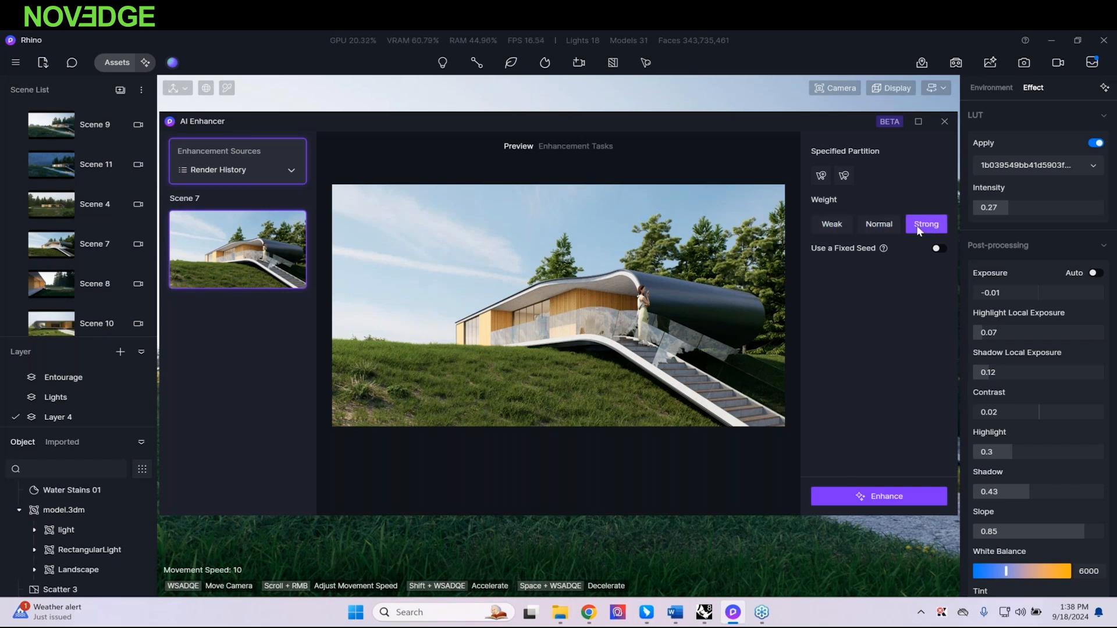
# Step: Switch to File Explorer and open 00_Normal.png from the AIEnhanced folder in the image viewer
pyautogui.click(559, 612)
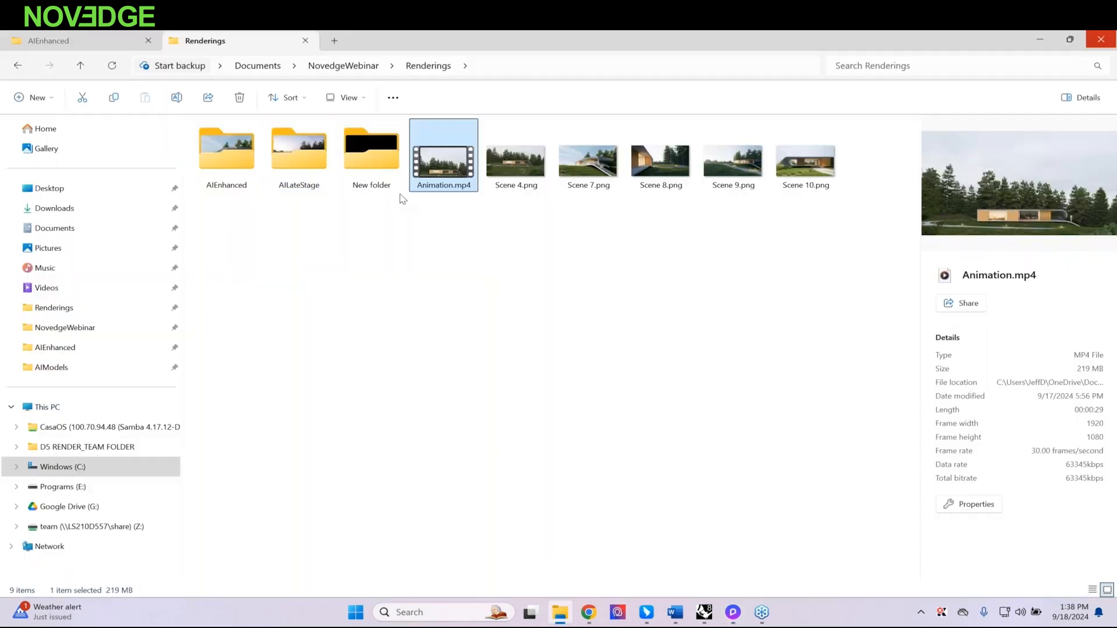
pyautogui.doubleClick(228, 157)
pyautogui.doubleClick(232, 156)
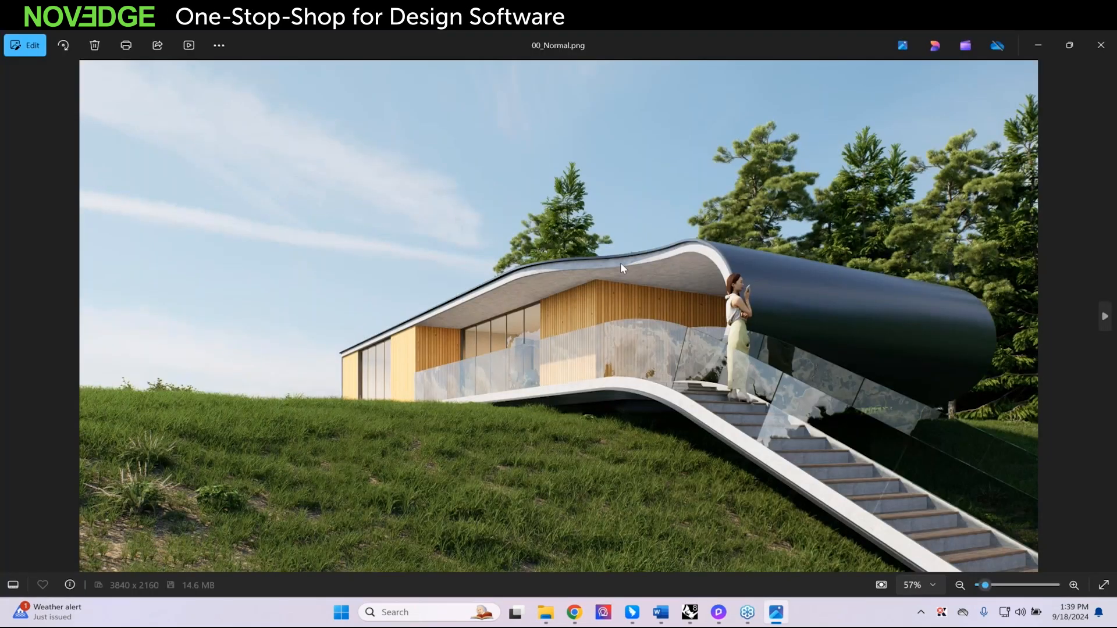
# Step: Compare 00_Normal.png with the low, normal and strong enhanced versions of the render and close the image viewer
pyautogui.click(1102, 320)
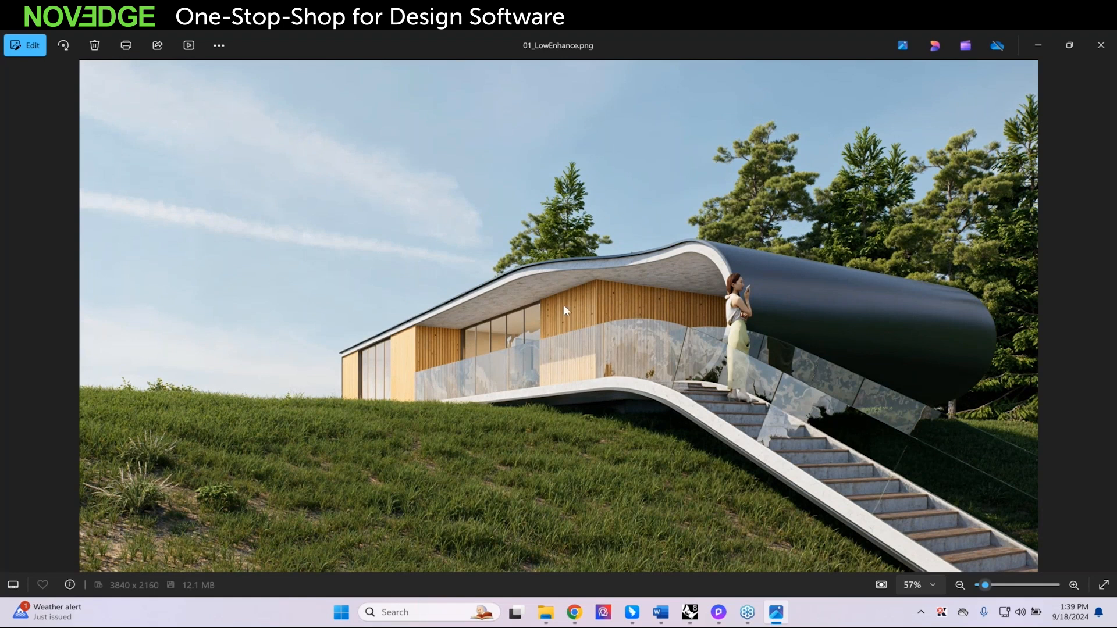
pyautogui.click(11, 316)
pyautogui.click(1104, 318)
pyautogui.click(15, 320)
pyautogui.click(1104, 318)
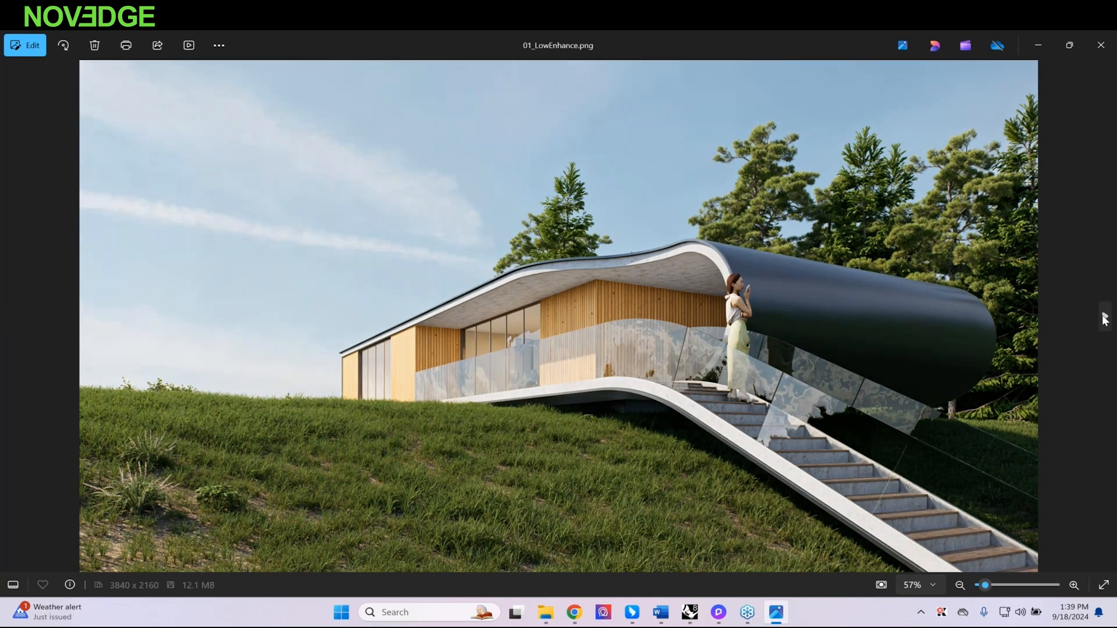
pyautogui.click(1105, 317)
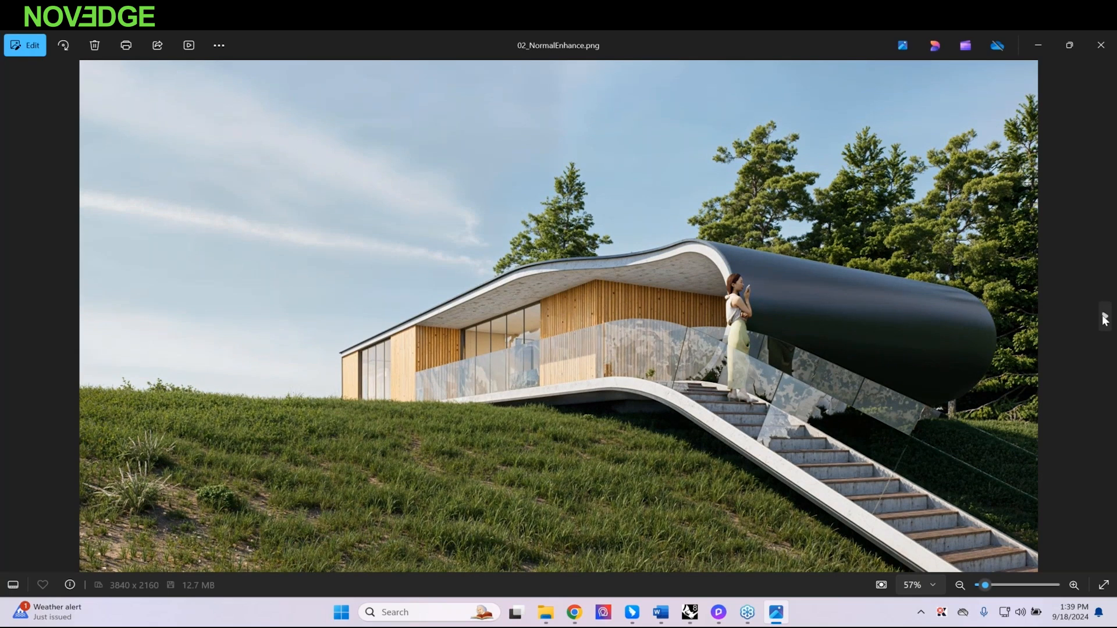
pyautogui.click(1105, 317)
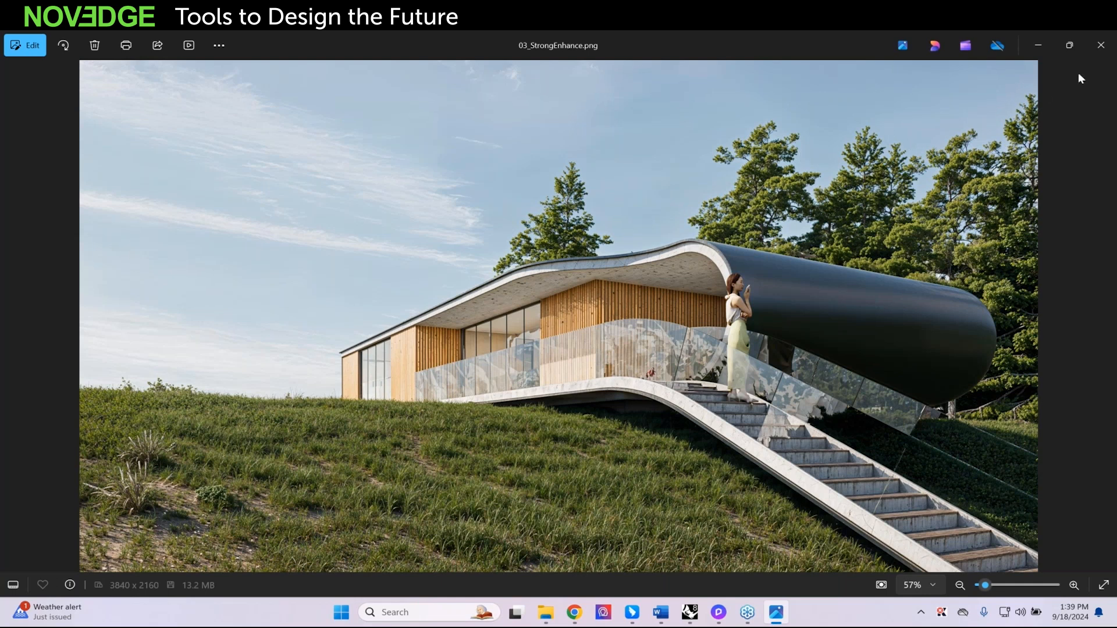
pyautogui.click(1105, 56)
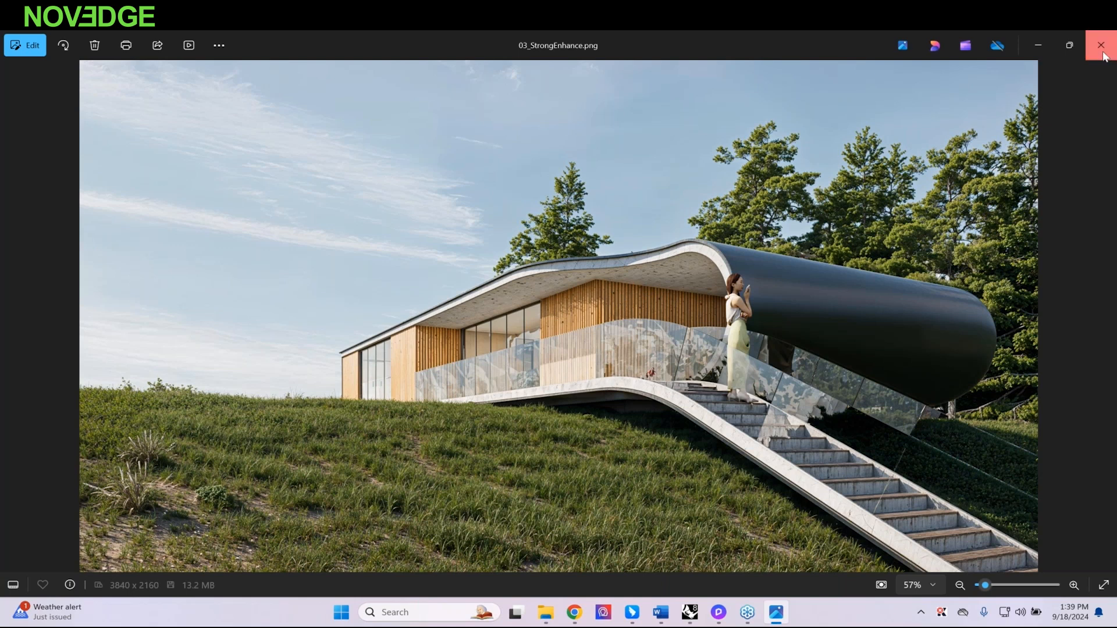
# Step: Switch back to D5 Render and close the AI Enhancer
pyautogui.moveTo(733, 612)
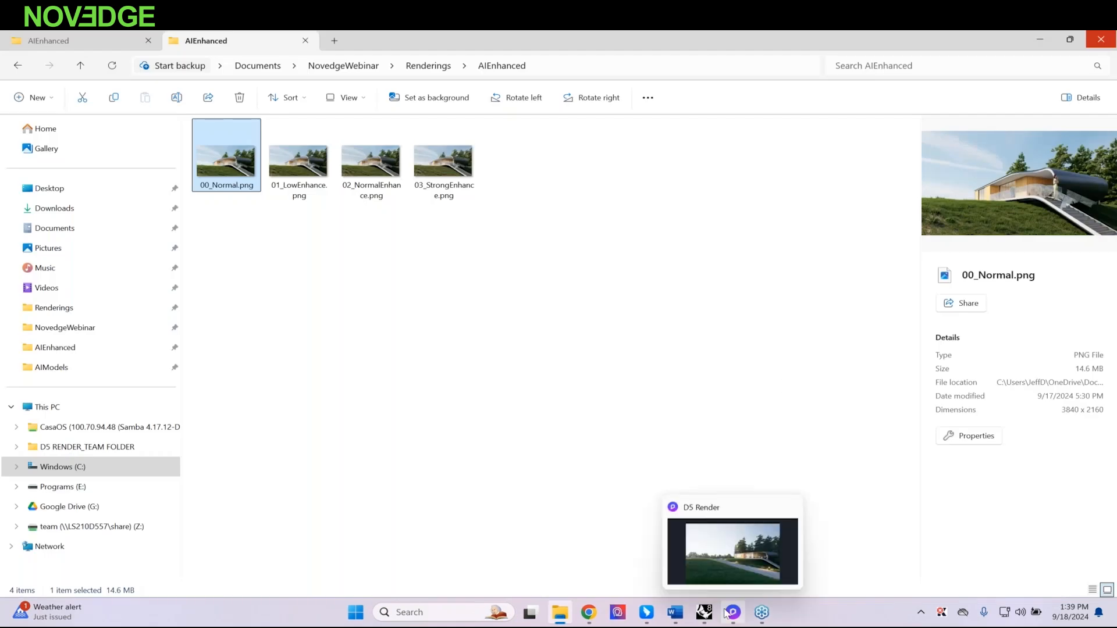
pyautogui.click(734, 568)
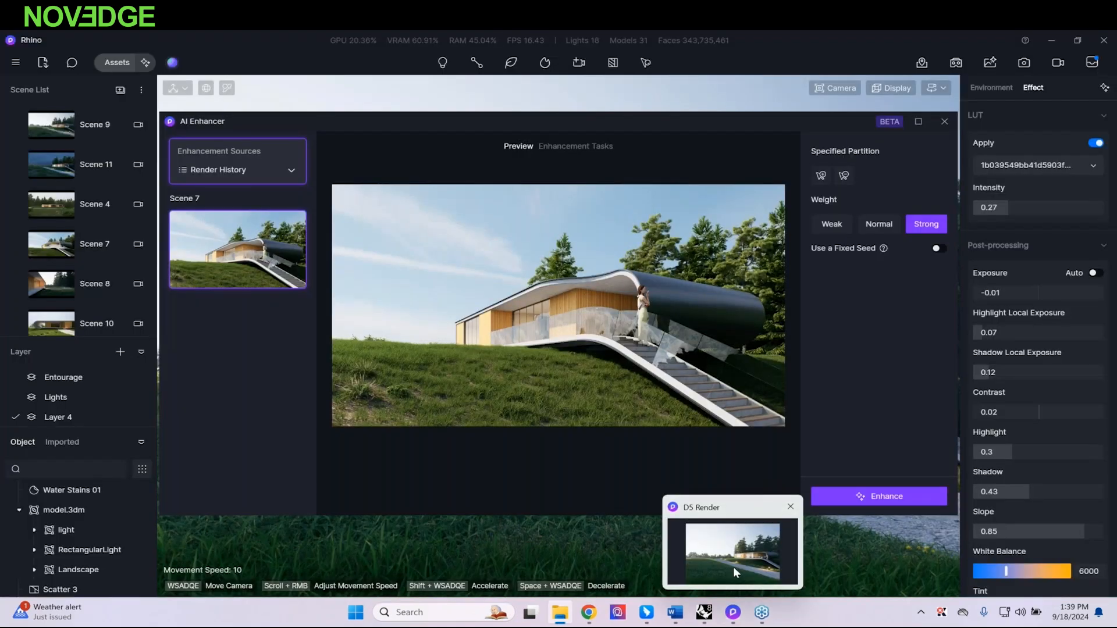
pyautogui.click(946, 121)
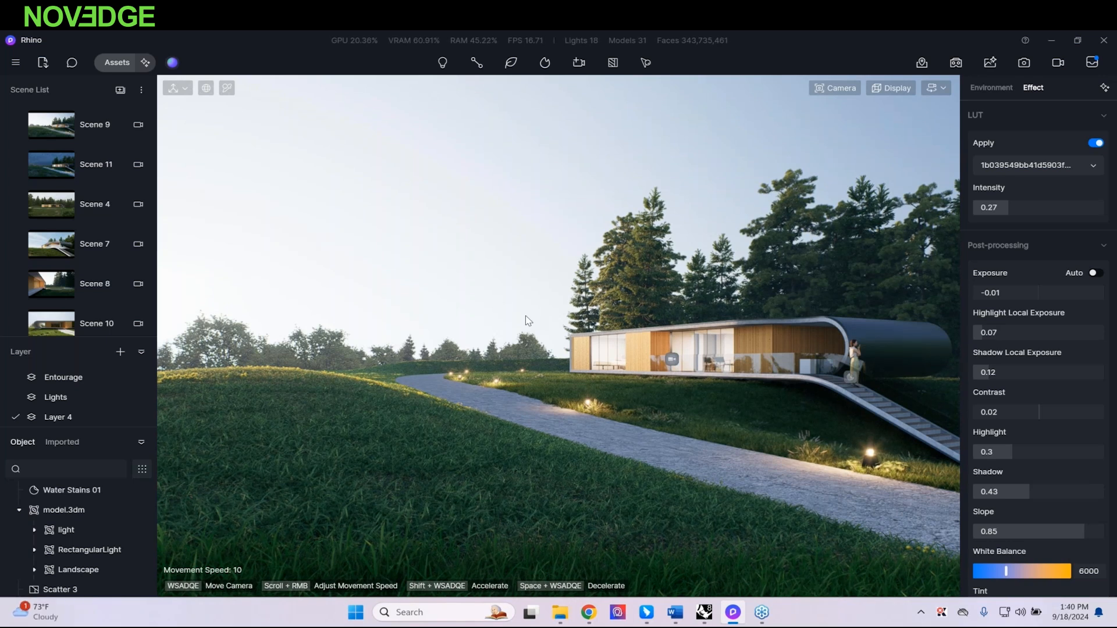
# Step: Begin converting the project to a multi-editor project and add three custom worksets
pyautogui.click(21, 60)
pyautogui.moveTo(18, 90)
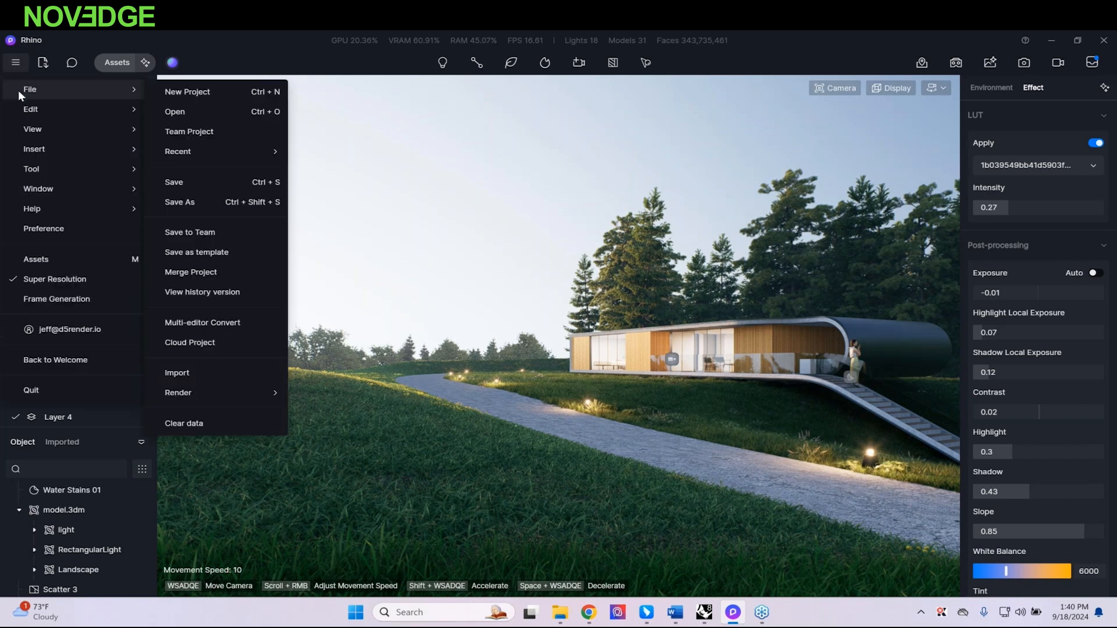
pyautogui.click(188, 326)
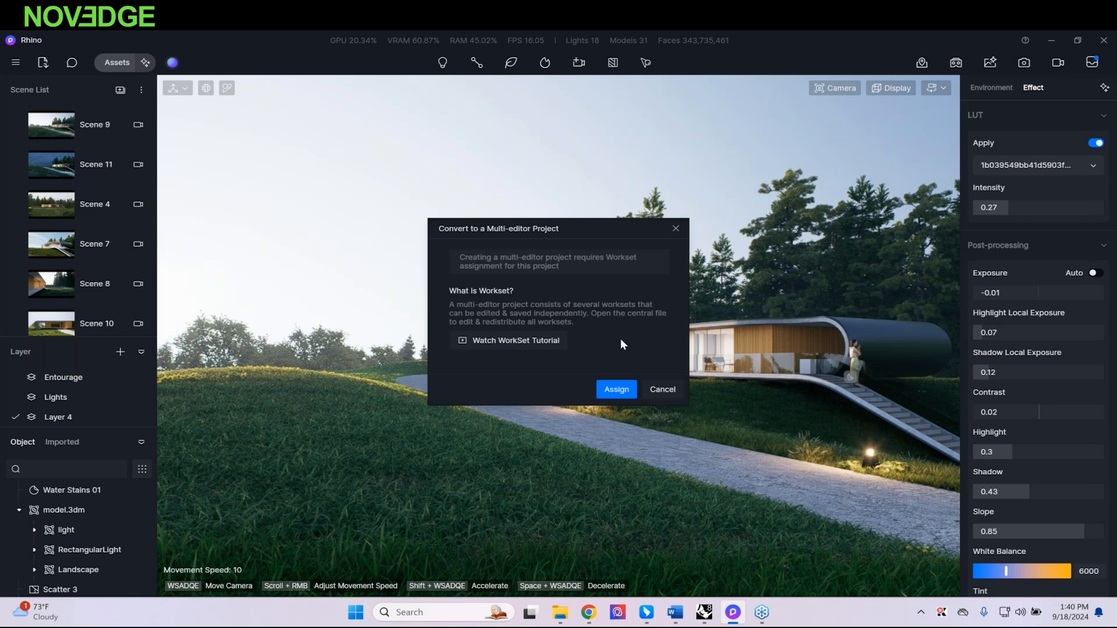
pyautogui.click(619, 387)
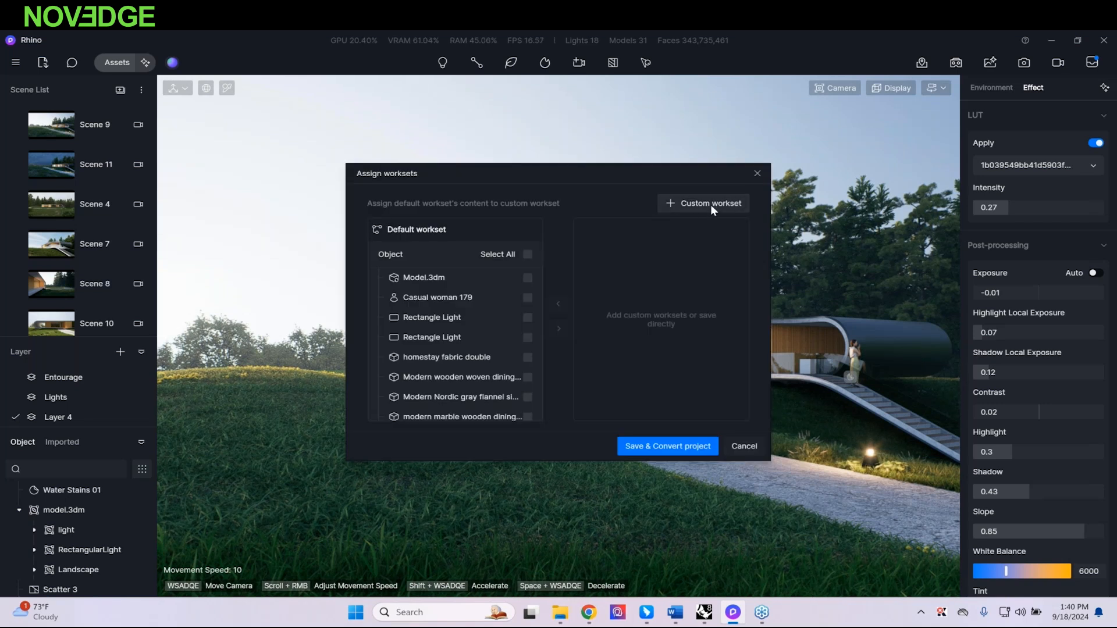
pyautogui.doubleClick(710, 204)
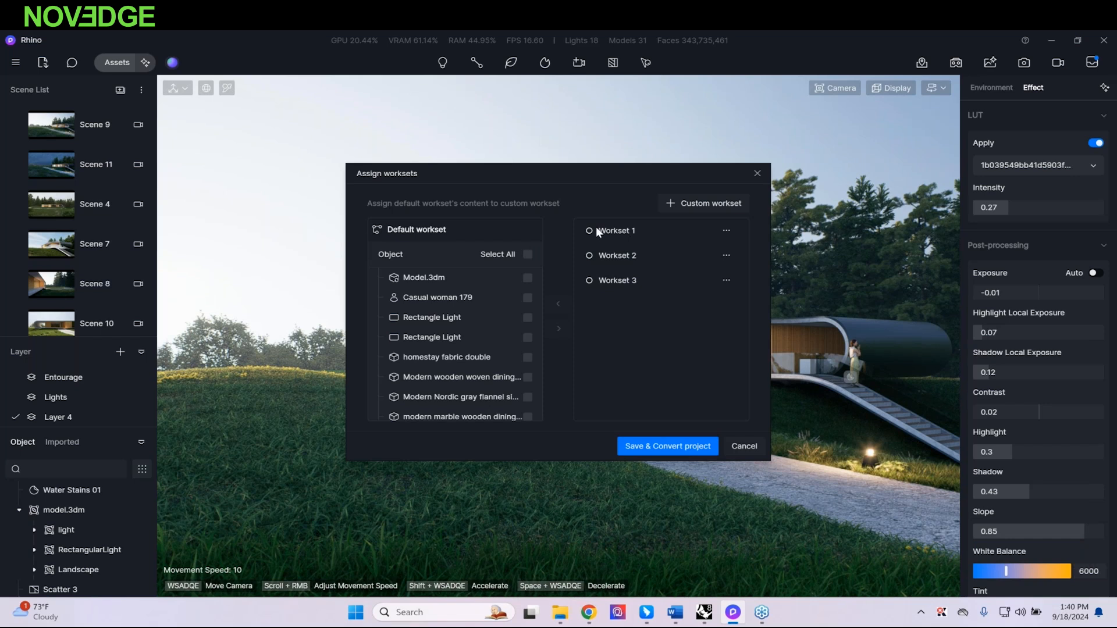
# Step: Name the three custom worksets Architecture, Landscape and Interior, in list order
pyautogui.doubleClick(627, 230)
pyautogui.write('A')
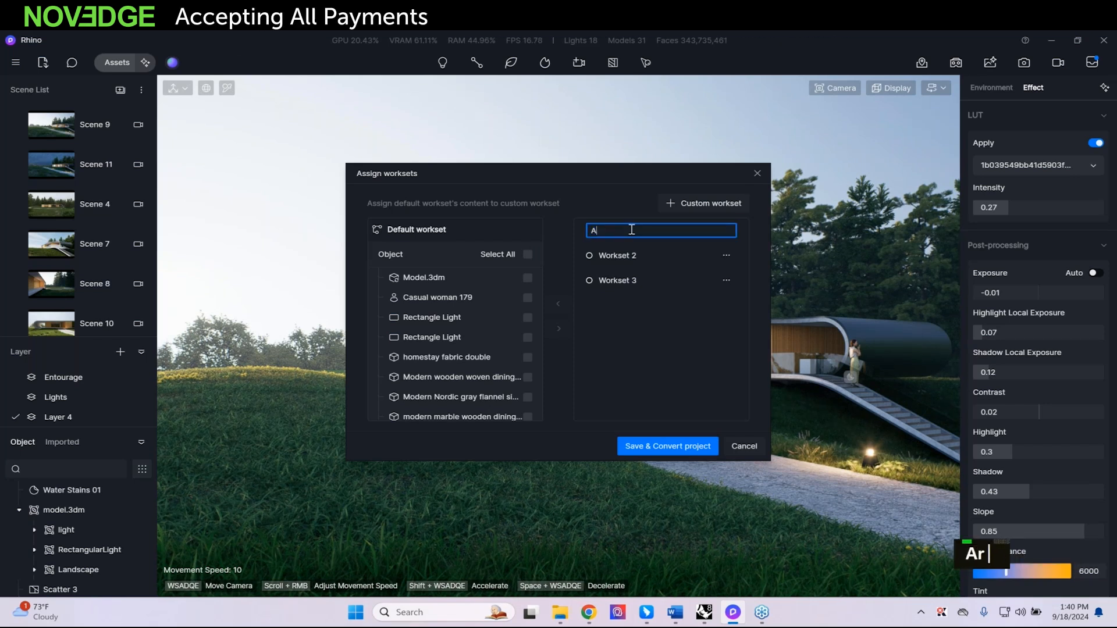
pyautogui.write('rchitecture')
pyautogui.press('Return')
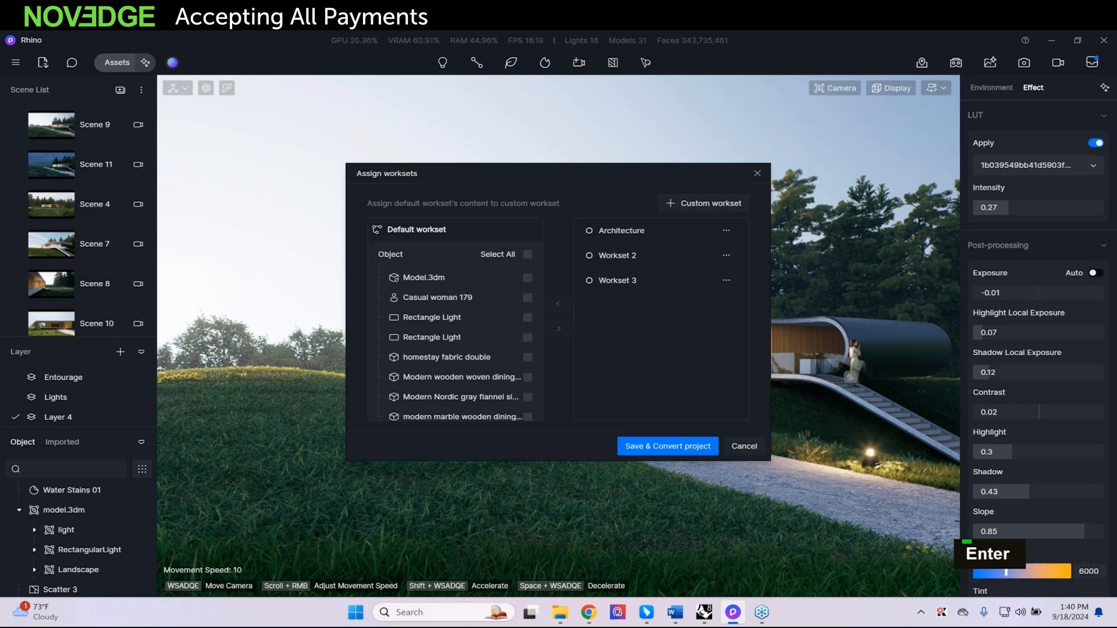
pyautogui.doubleClick(627, 258)
pyautogui.write('Landscape')
pyautogui.press('Return')
pyautogui.doubleClick(627, 282)
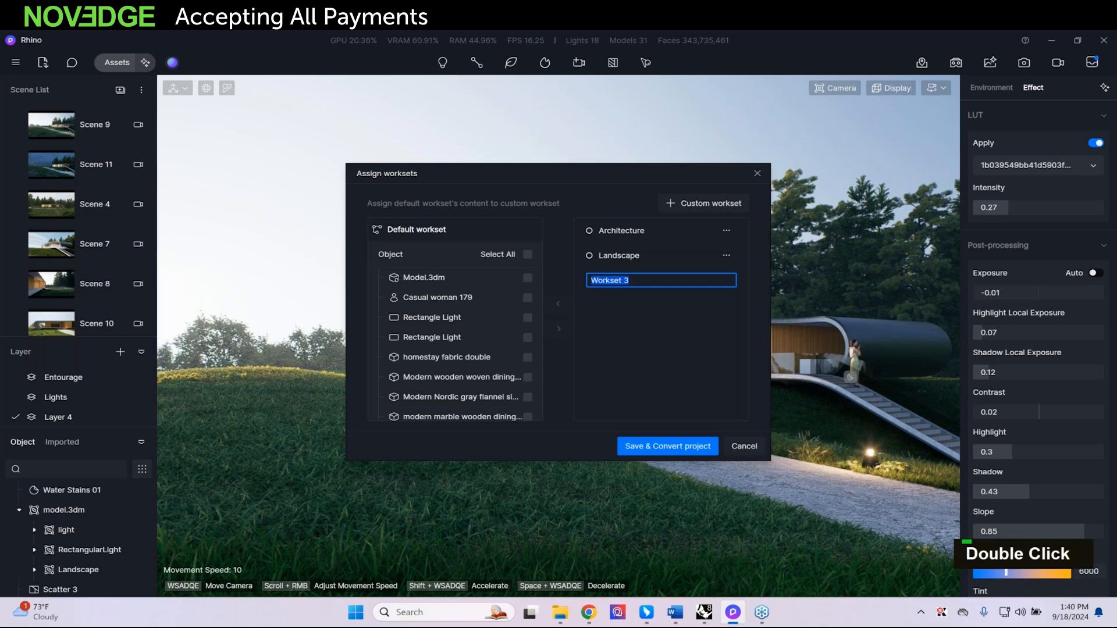
pyautogui.write('Interior')
pyautogui.press('Return')
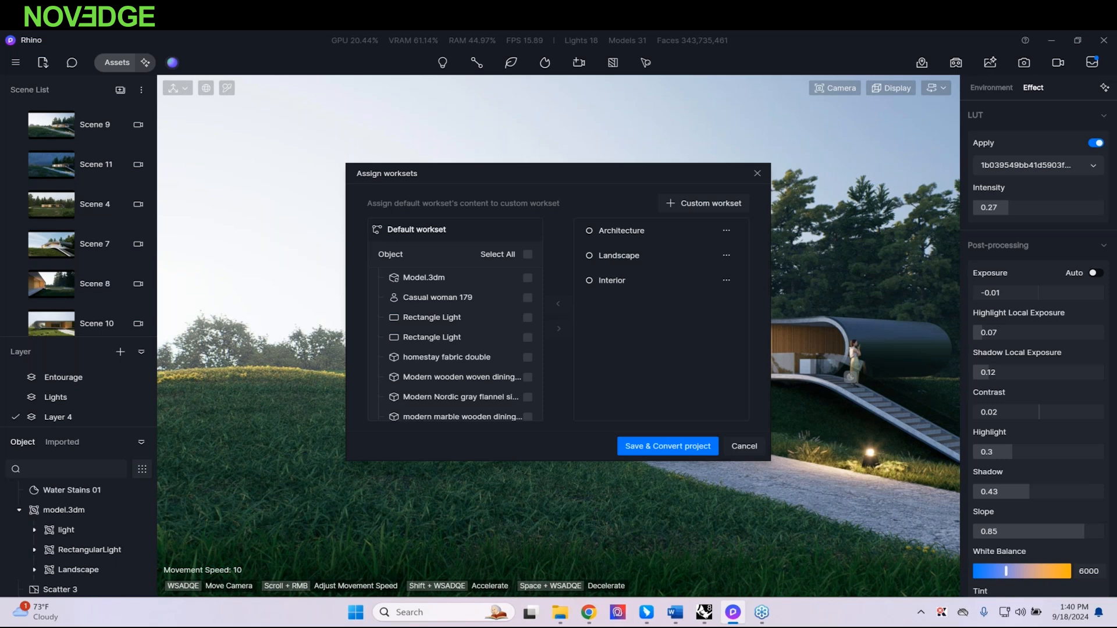
# Step: Rename the Architecture, Landscape and Interior worksets as Rhino, Sketchup and Revit
pyautogui.doubleClick(622, 231)
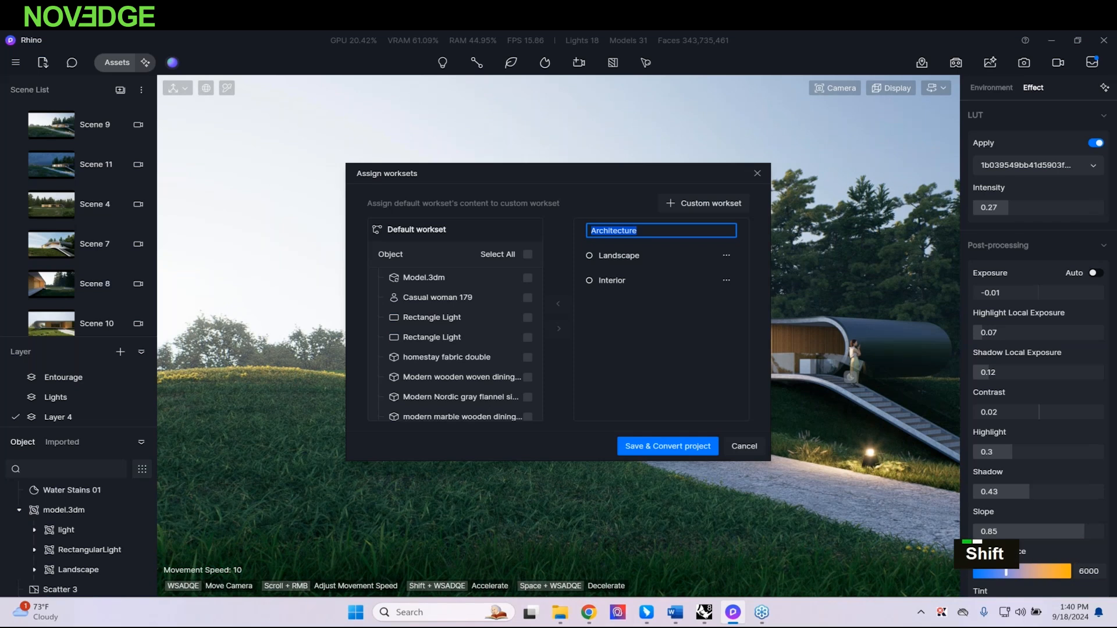
pyautogui.hotkey('shift', 'BackSpace')
pyautogui.write('Rhino')
pyautogui.press('Return')
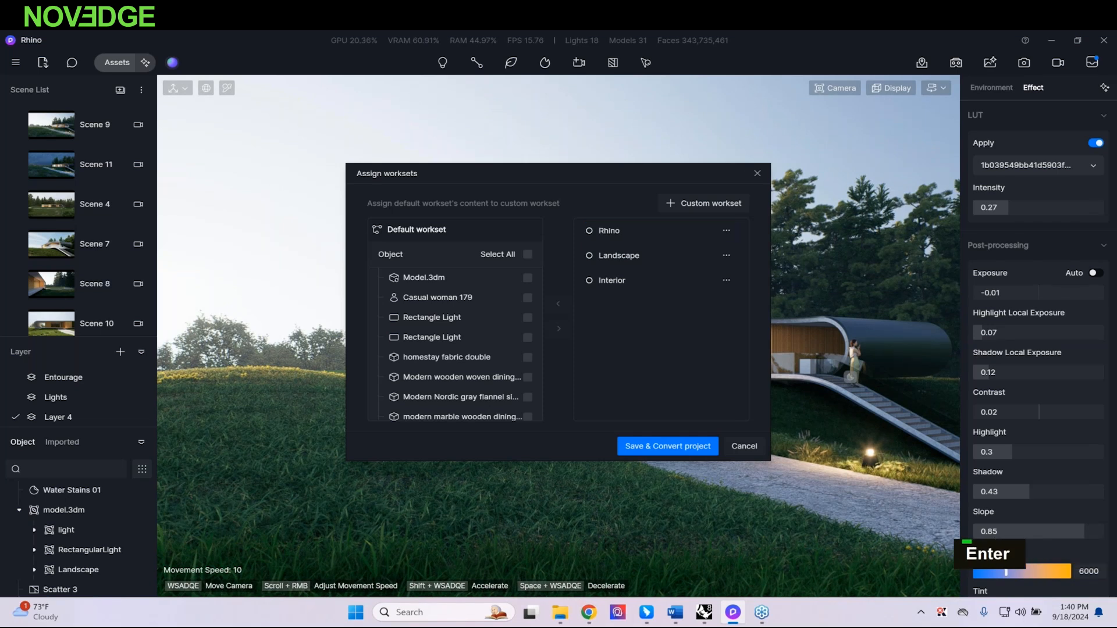
pyautogui.doubleClick(623, 255)
pyautogui.write('Sket')
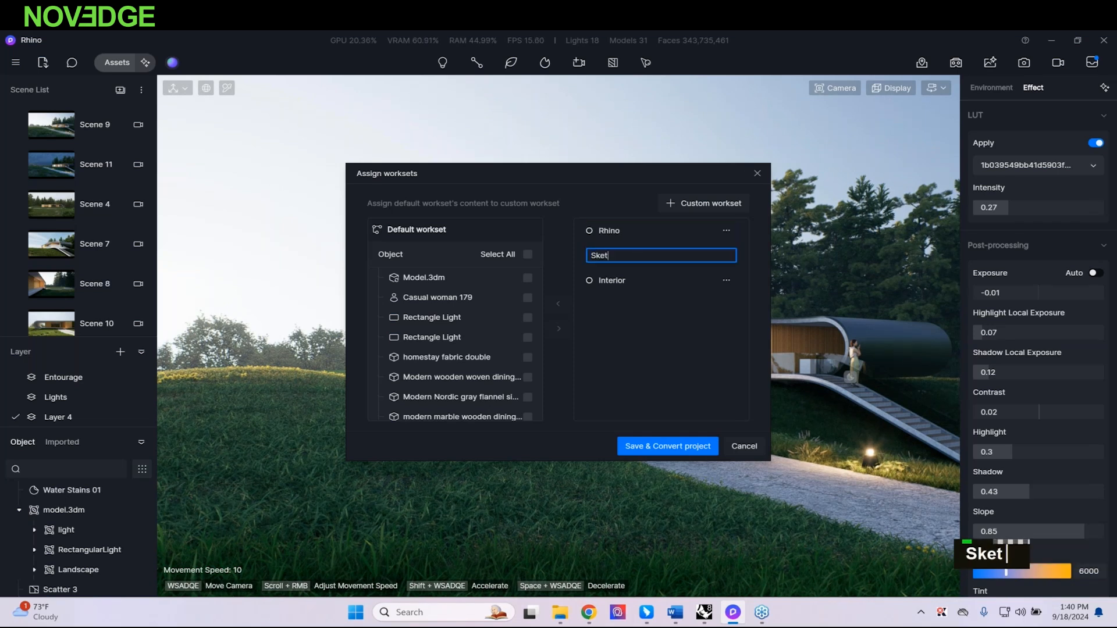
pyautogui.write('chup')
pyautogui.press('Return')
pyautogui.doubleClick(612, 280)
pyautogui.write('REv')
pyautogui.press('BackSpace')
pyautogui.press('BackSpace')
pyautogui.write('evit')
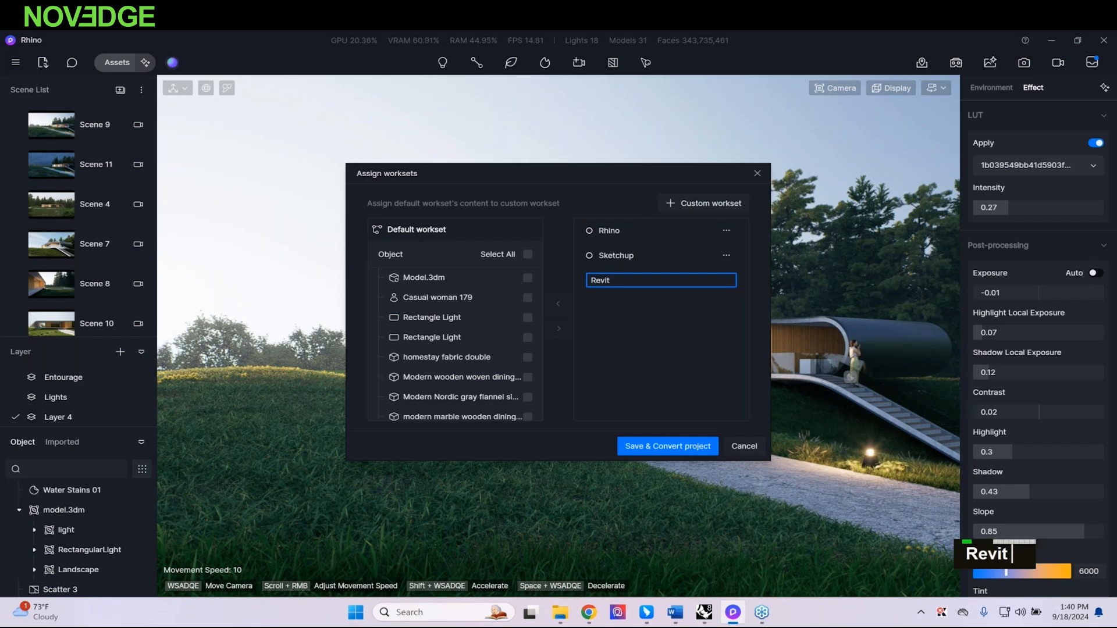
pyautogui.press('Return')
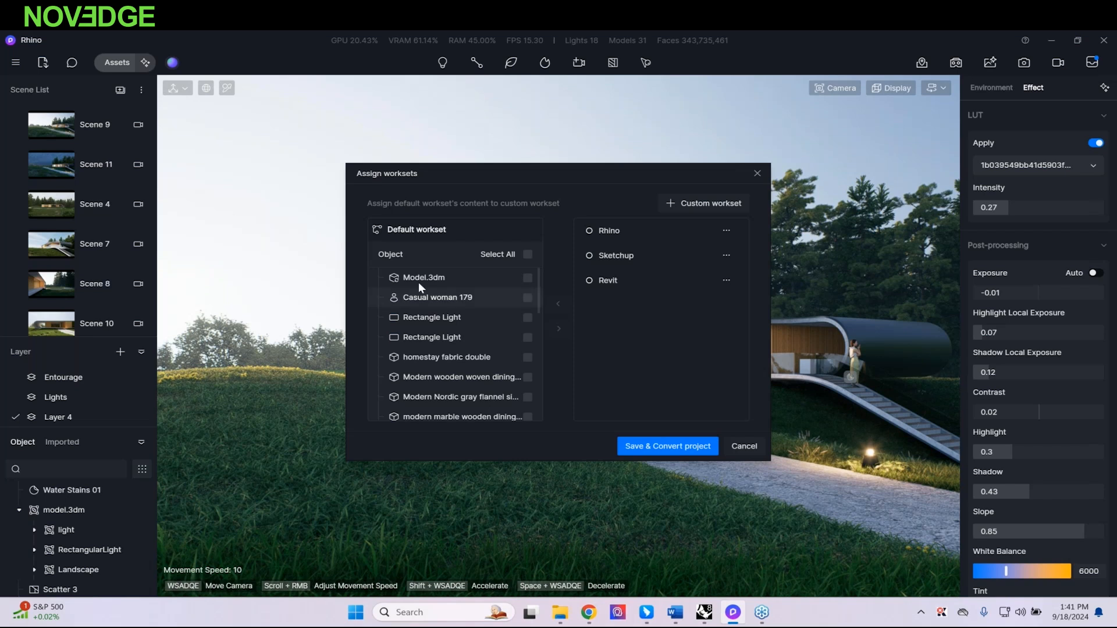
# Step: Assign Model.3dm, Casual woman 179 and both Rectangle Lights from the default workset to the Rhino workset
pyautogui.click(528, 278)
pyautogui.click(527, 298)
pyautogui.click(527, 318)
pyautogui.click(527, 338)
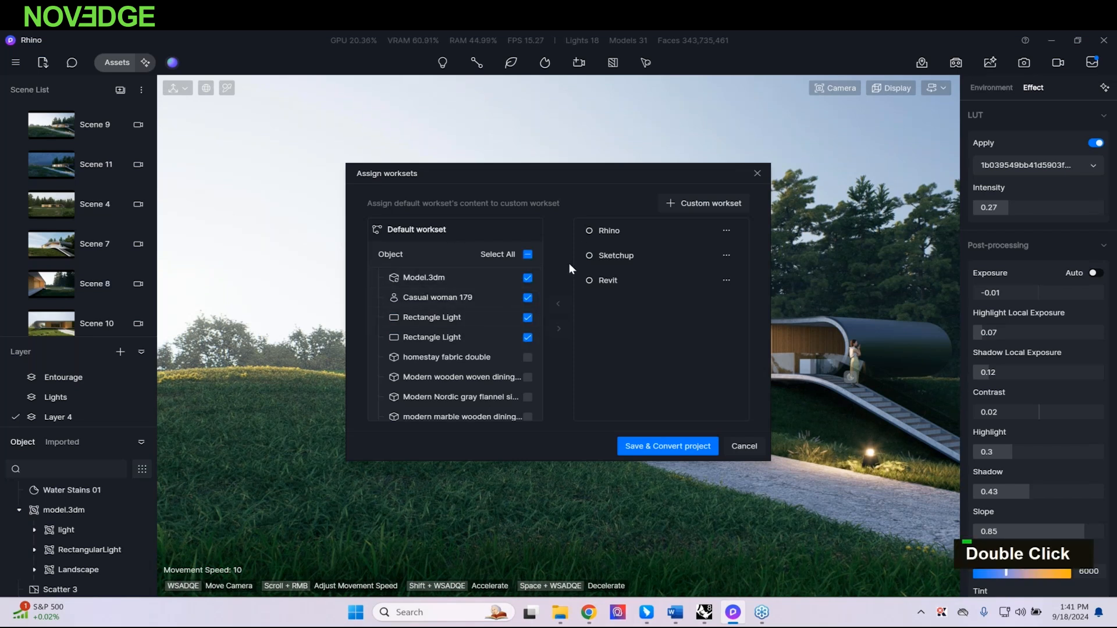
pyautogui.click(590, 230)
pyautogui.click(560, 329)
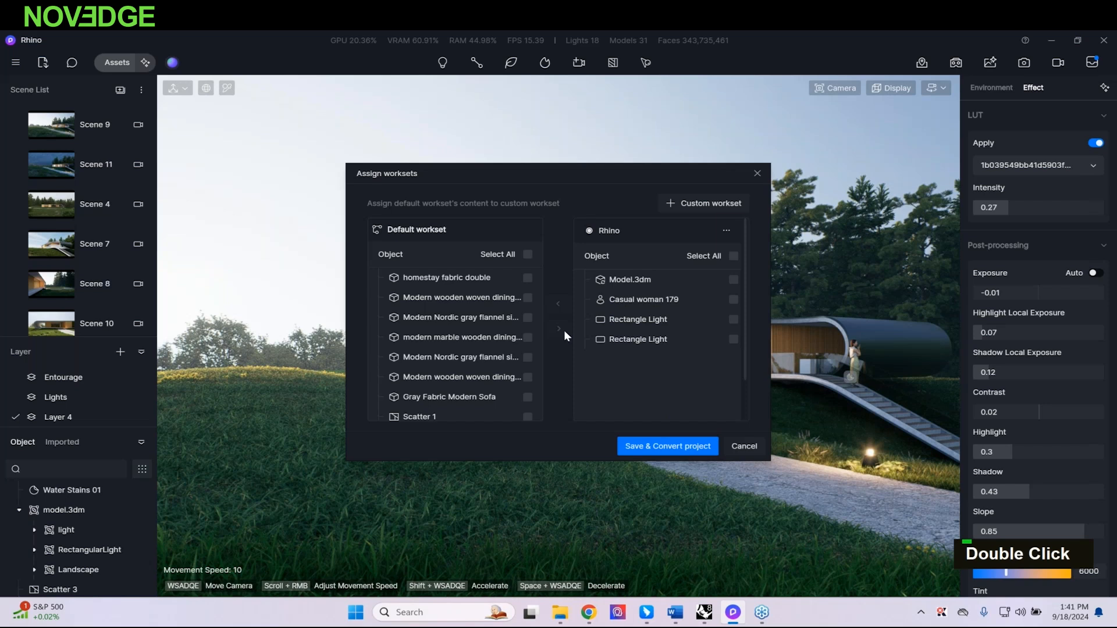
# Step: Assign the six furniture objects from homestay fabric double through the second Modern wooden woven dining item to the Sketchup workset
pyautogui.click(588, 233)
pyautogui.click(528, 278)
pyautogui.click(527, 298)
pyautogui.click(526, 319)
pyautogui.click(528, 338)
pyautogui.click(528, 358)
pyautogui.click(528, 377)
pyautogui.click(589, 256)
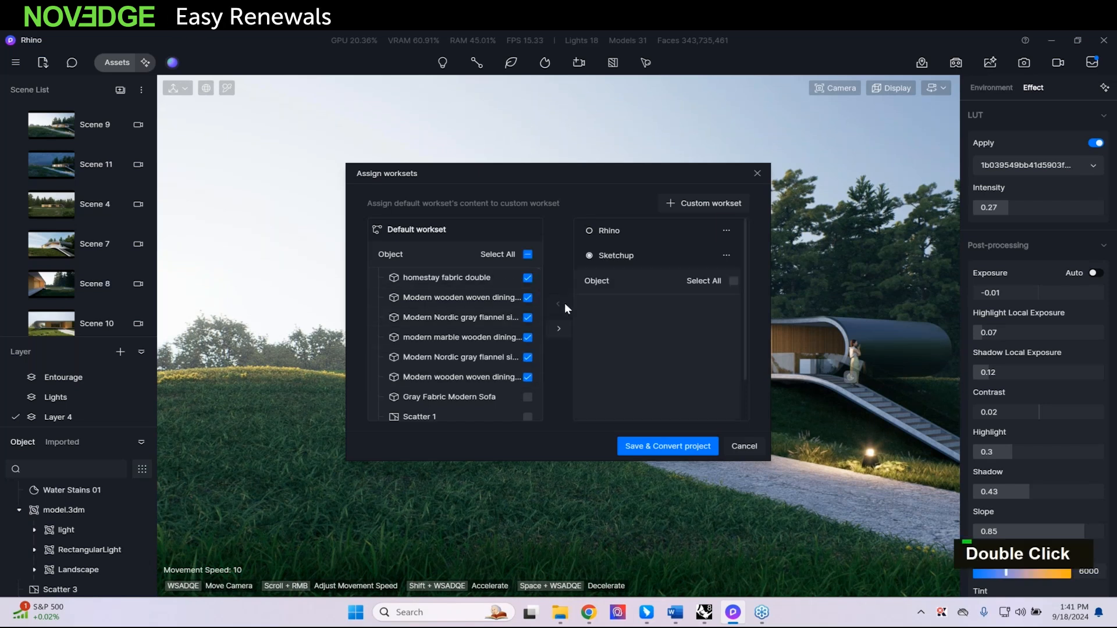
pyautogui.click(558, 327)
pyautogui.click(585, 258)
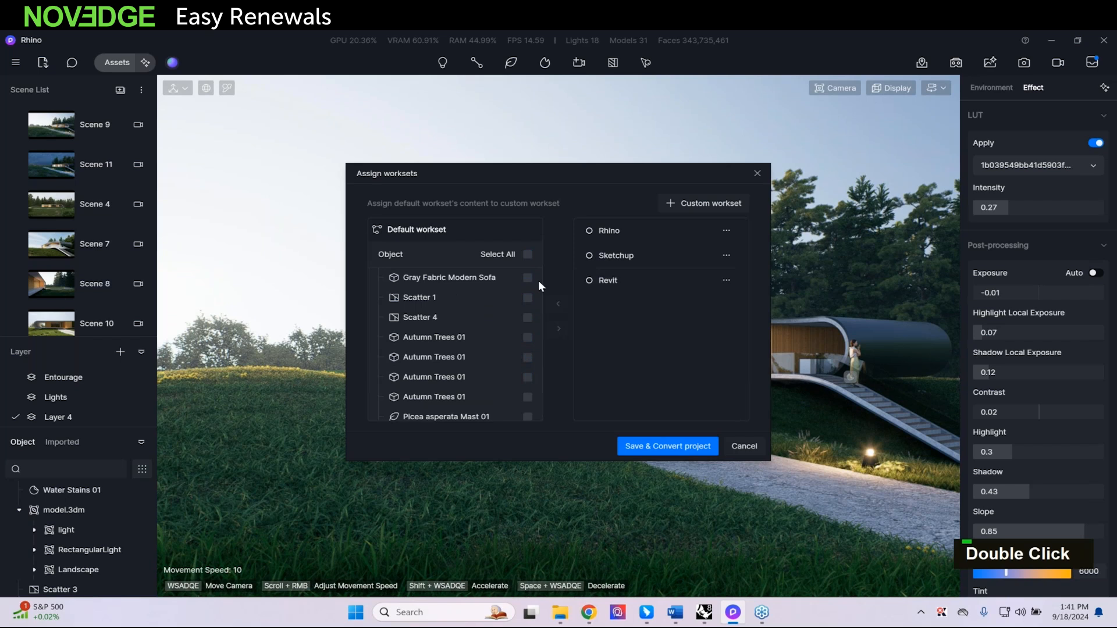
# Step: Assign all remaining objects of the default workset to the Revit workset
pyautogui.scroll(-5, 527, 362)
pyautogui.click(527, 397)
pyautogui.scroll(5, 456, 333)
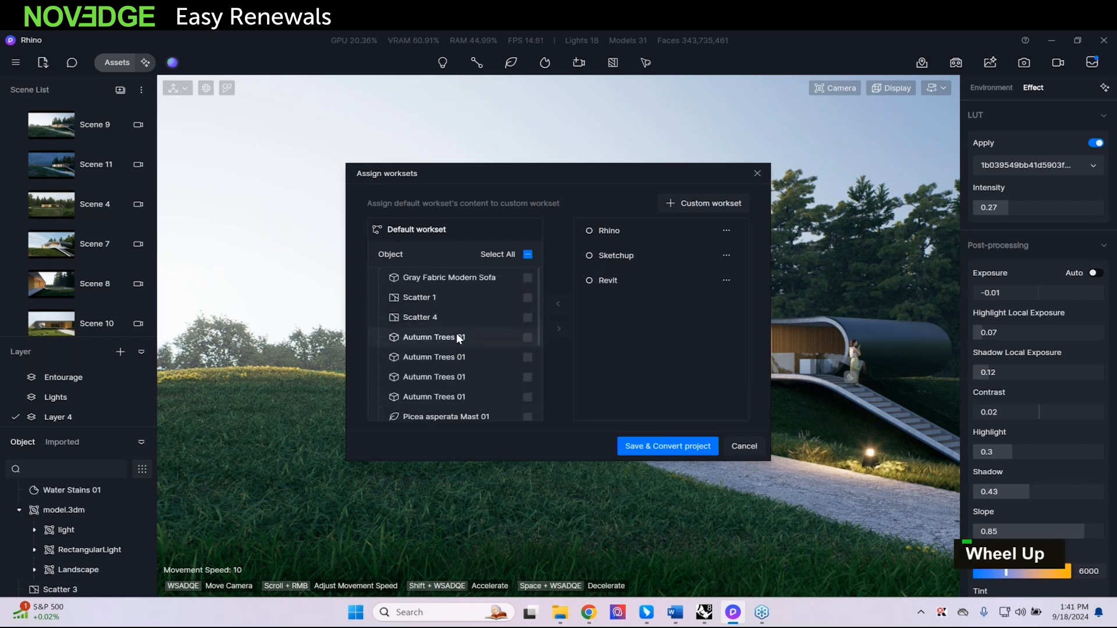
pyautogui.doubleClick(530, 256)
pyautogui.click(530, 254)
pyautogui.click(588, 281)
pyautogui.click(564, 334)
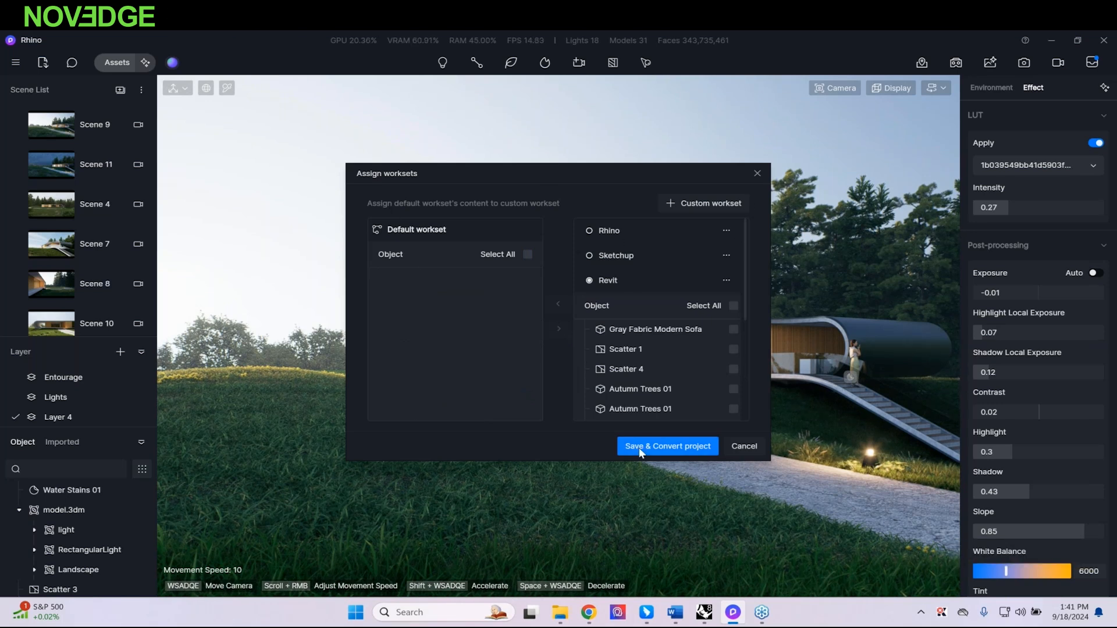
# Step: Cancel the multi-editor project conversion and close D5 Render
pyautogui.click(753, 449)
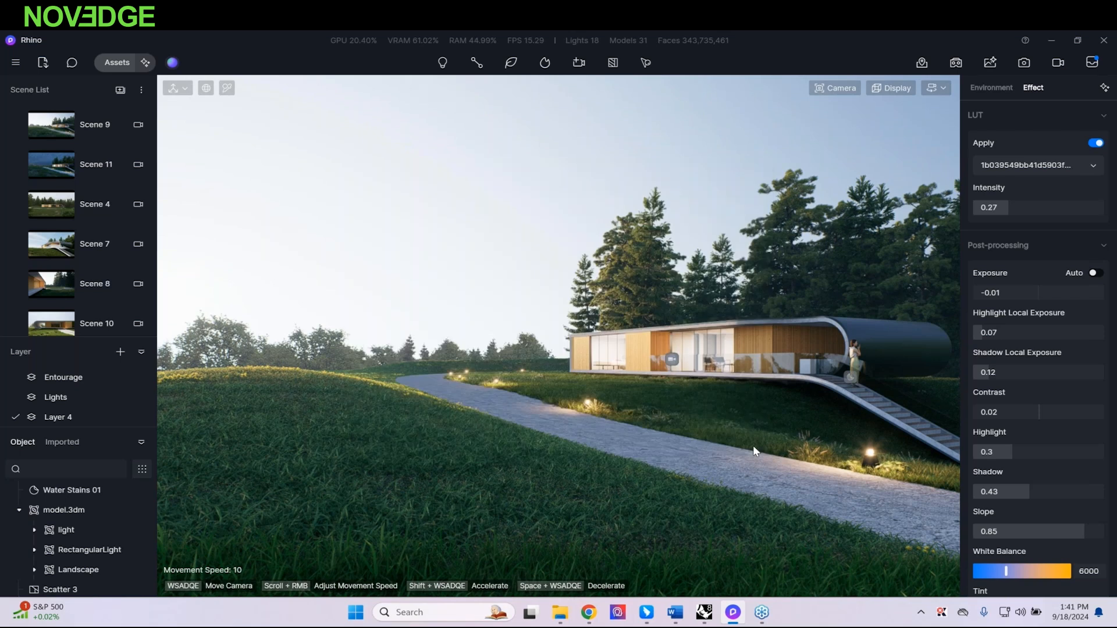
pyautogui.click(1102, 40)
pyautogui.click(533, 308)
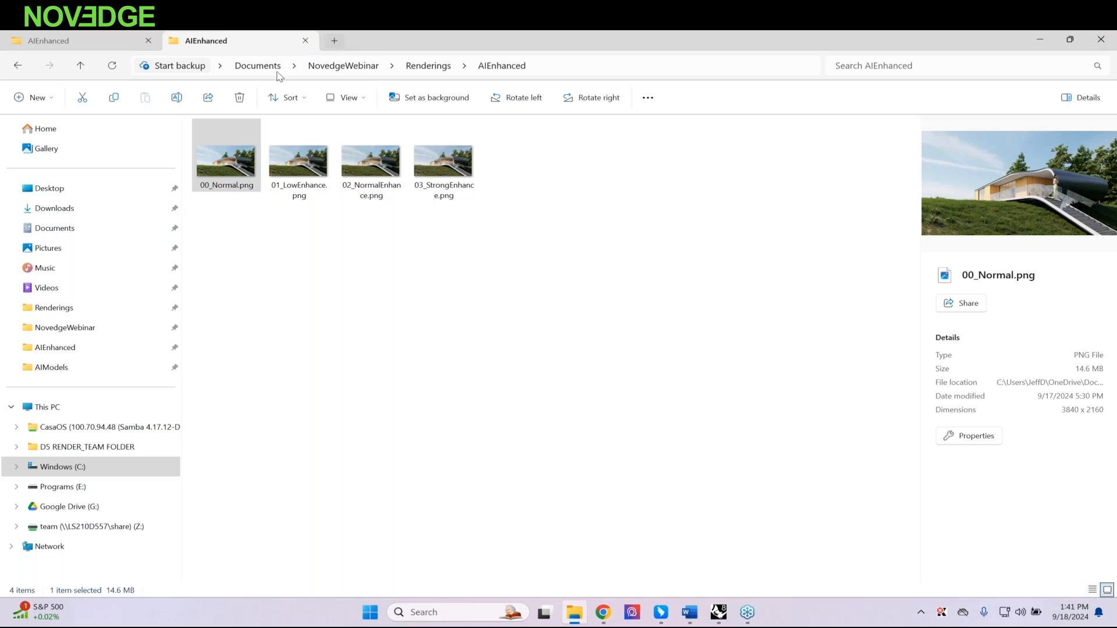
# Step: Open the Muti-editor Project folder under Documents, Presentation, 6. Teams in a new File Explorer tab
pyautogui.click(334, 41)
pyautogui.doubleClick(55, 228)
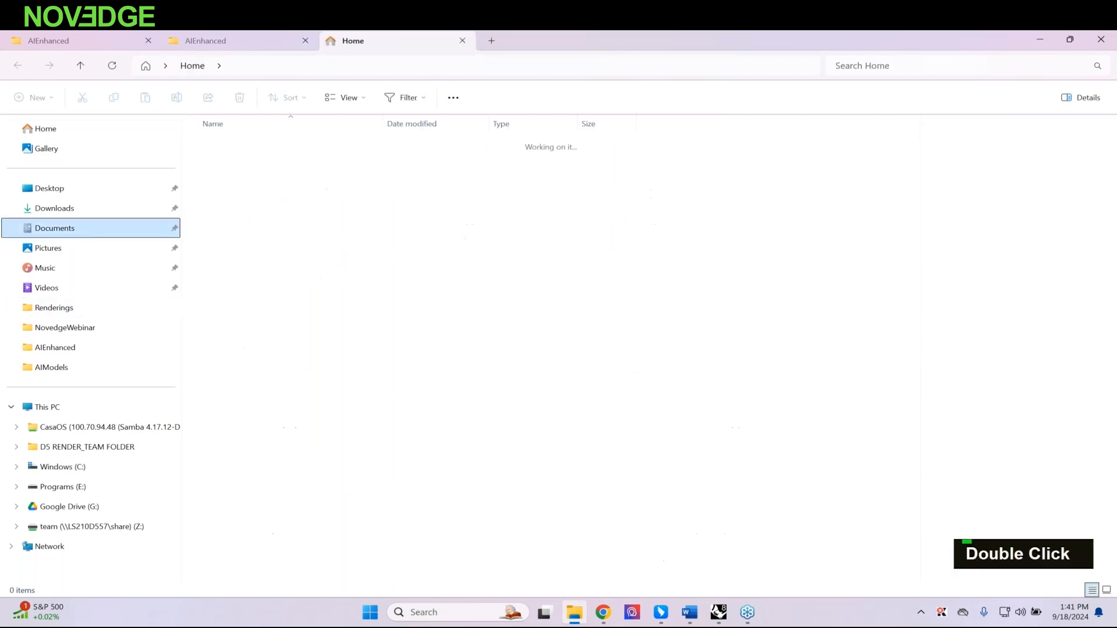
pyautogui.write('pre')
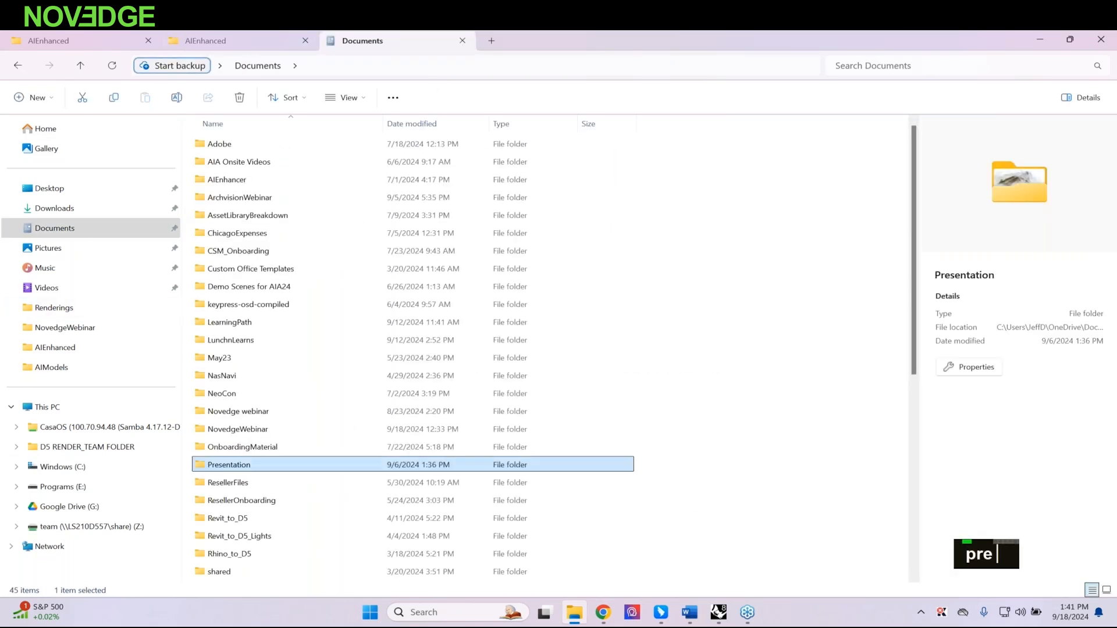
pyautogui.press('Return')
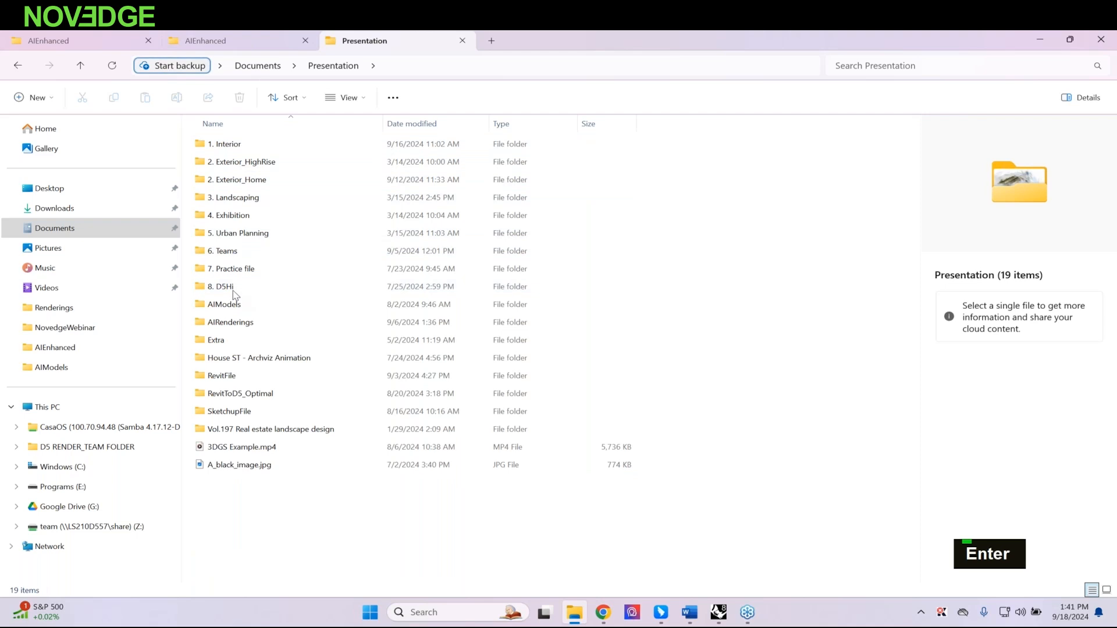
pyautogui.doubleClick(232, 254)
pyautogui.doubleClick(253, 148)
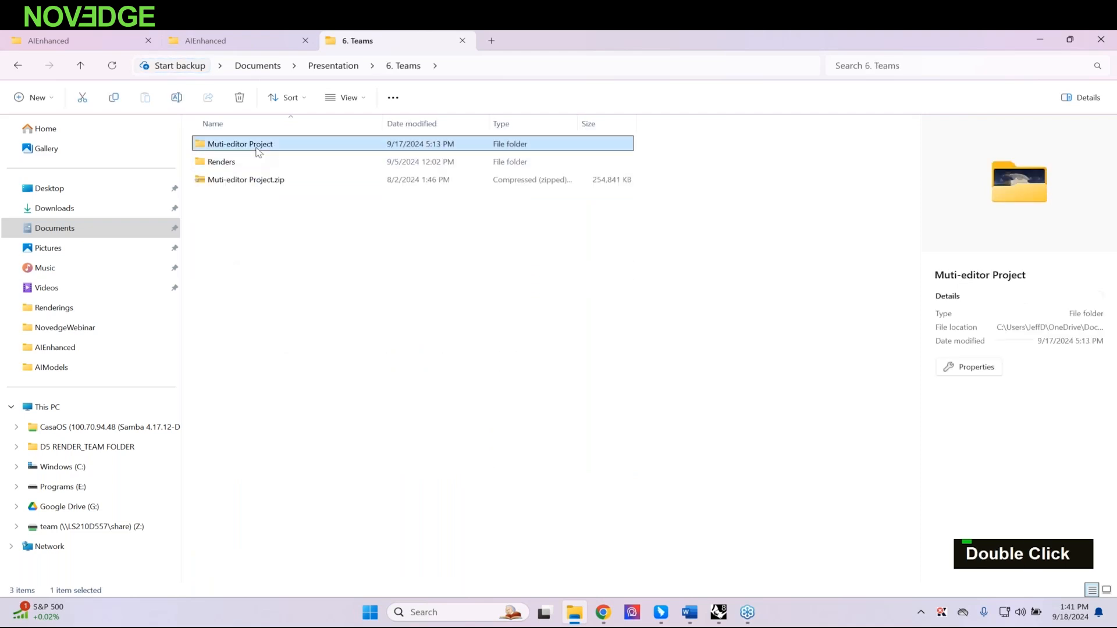
# Step: Open Muti-editor Project.drs with the Landscape workset in Performance Mode and dismiss the beginner's guide and the comment list
pyautogui.click(257, 199)
pyautogui.doubleClick(257, 199)
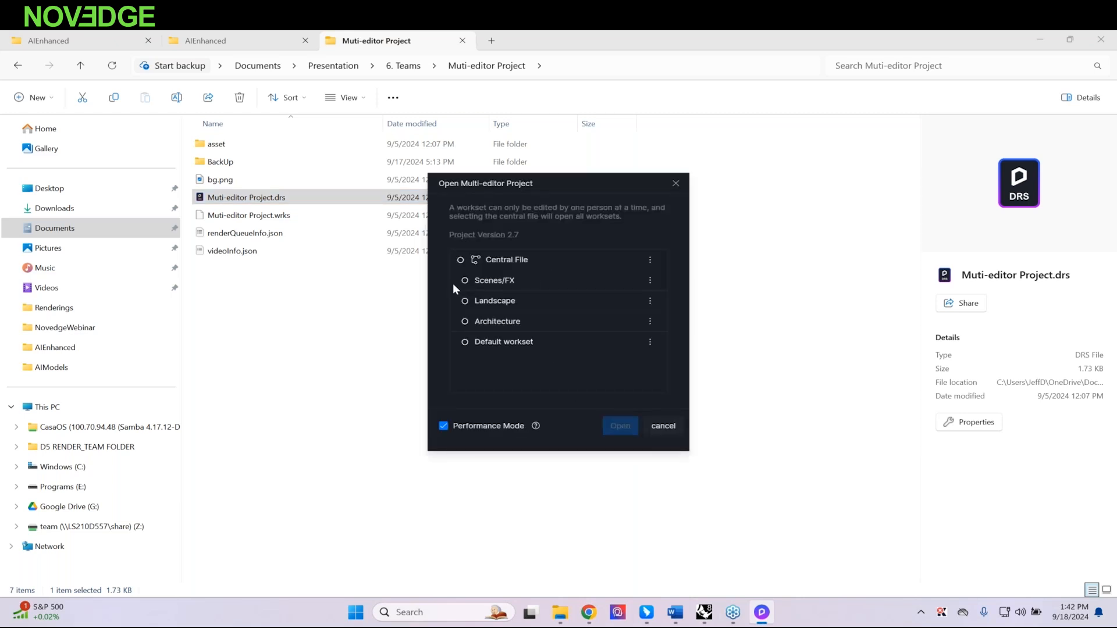
pyautogui.click(464, 301)
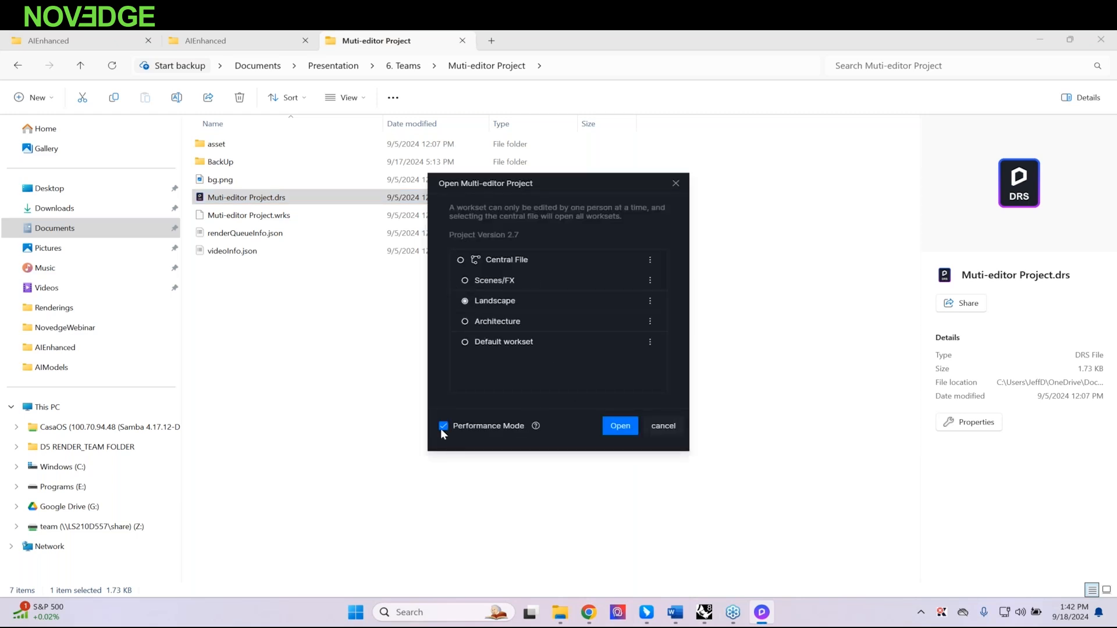
pyautogui.click(615, 428)
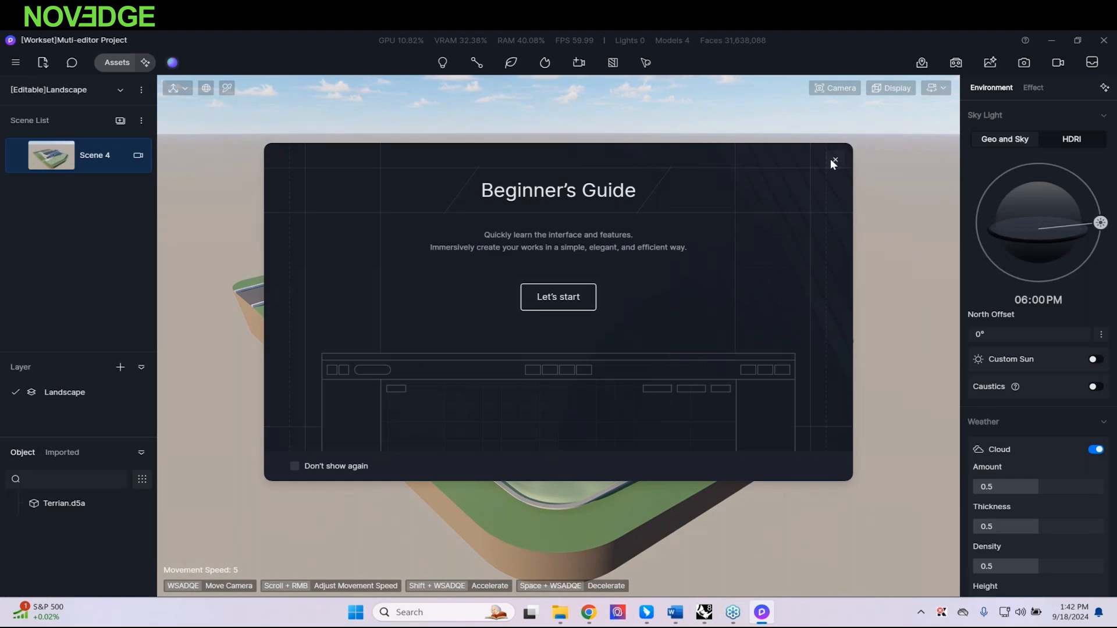
pyautogui.click(834, 160)
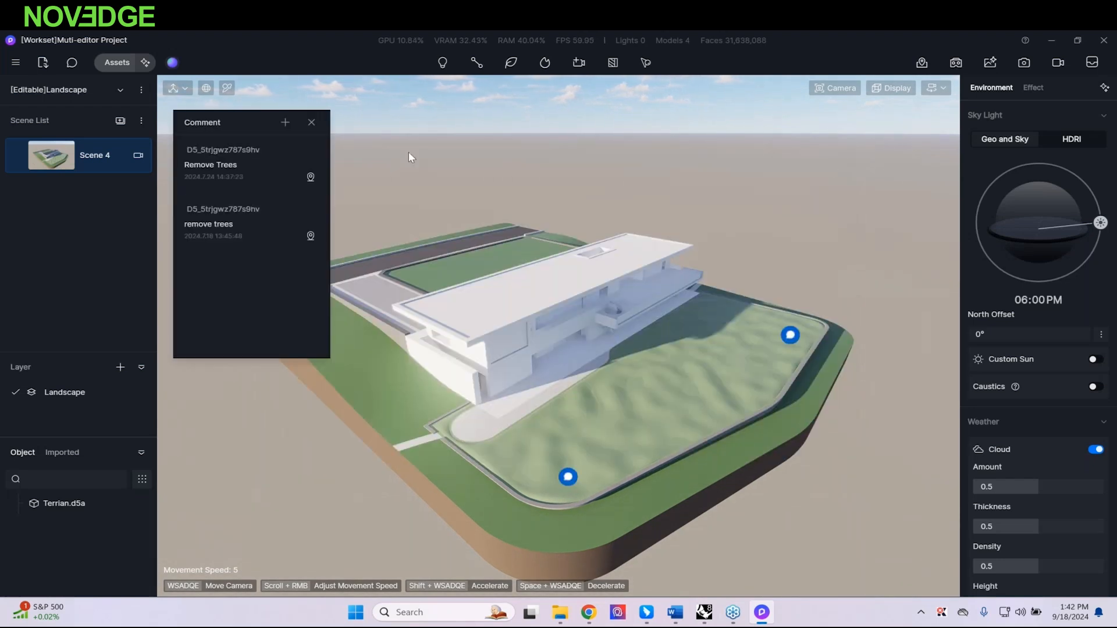
pyautogui.click(312, 123)
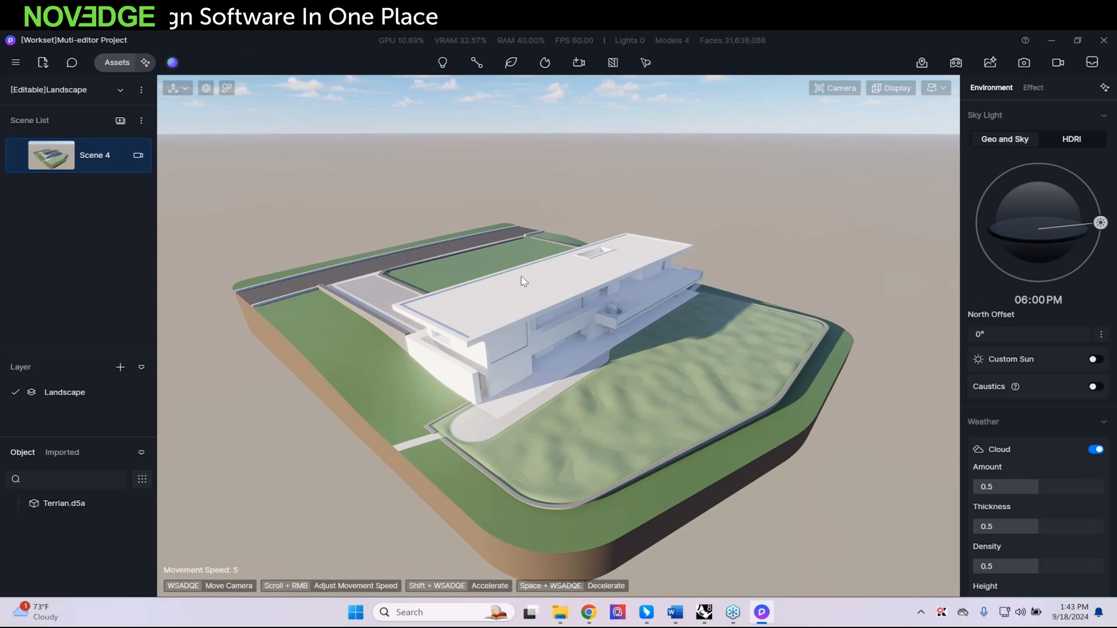
# Step: Review the project's available worksets and check the update notifications for the Landscape workset
pyautogui.click(62, 89)
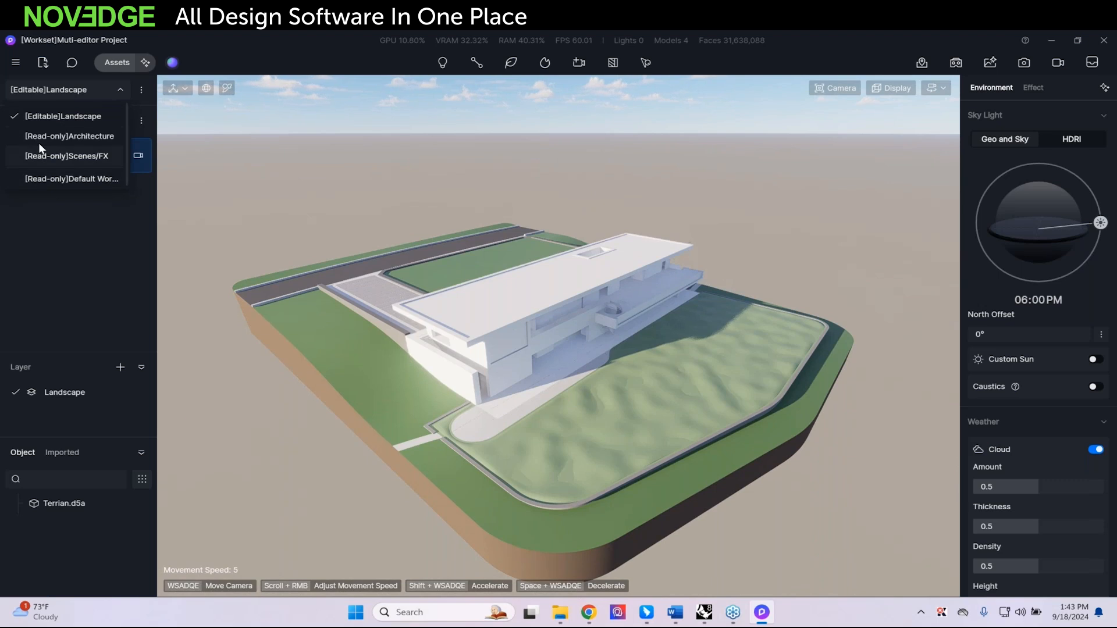
pyautogui.click(141, 92)
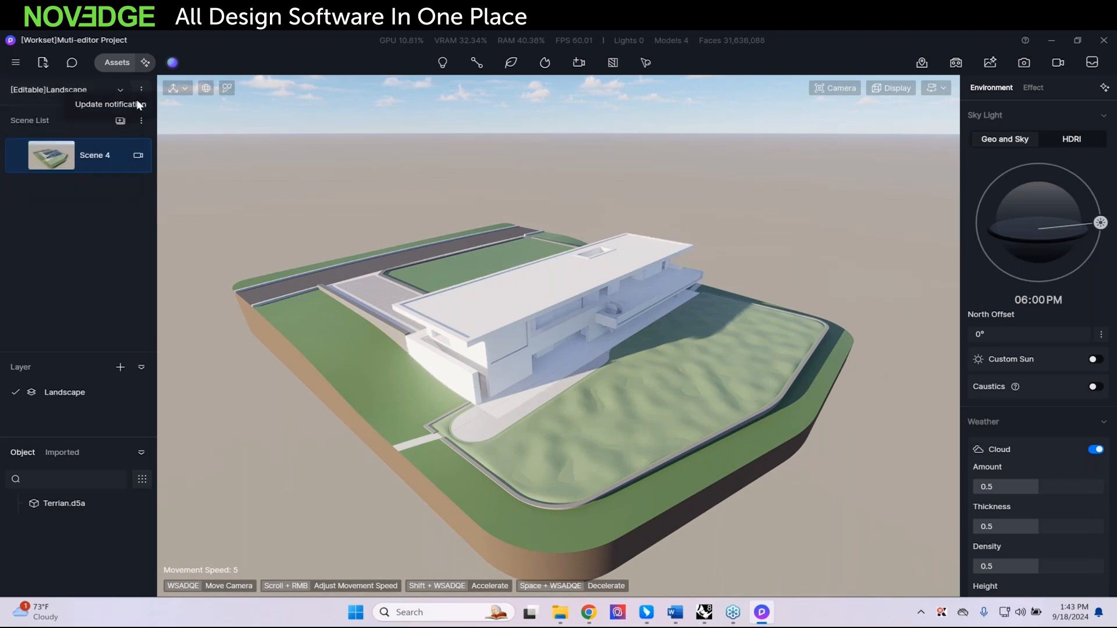
pyautogui.click(132, 106)
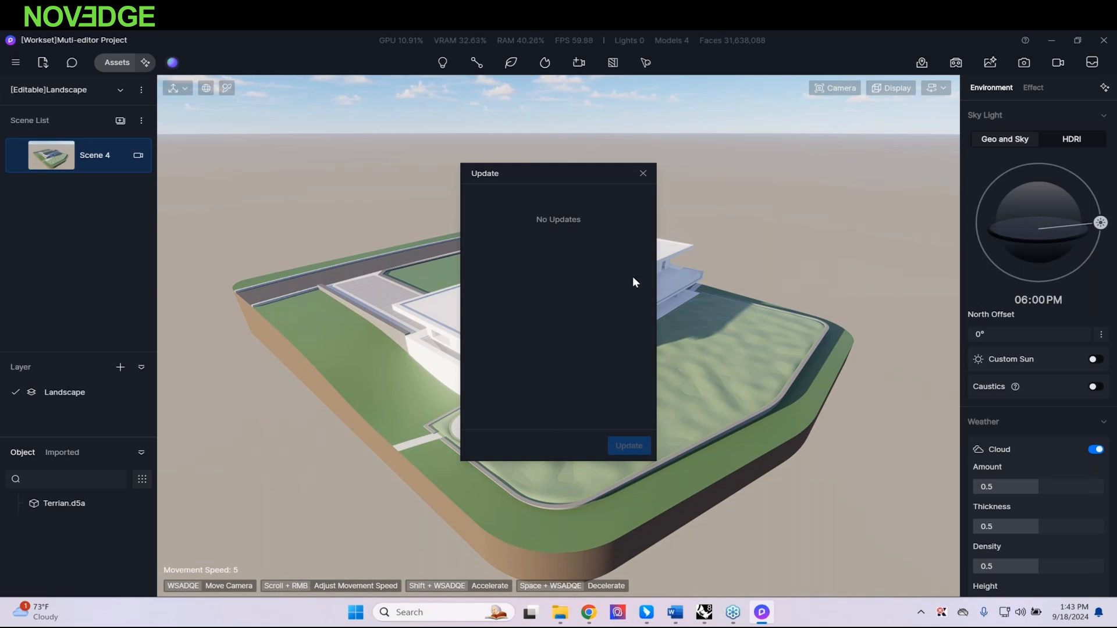
pyautogui.click(643, 174)
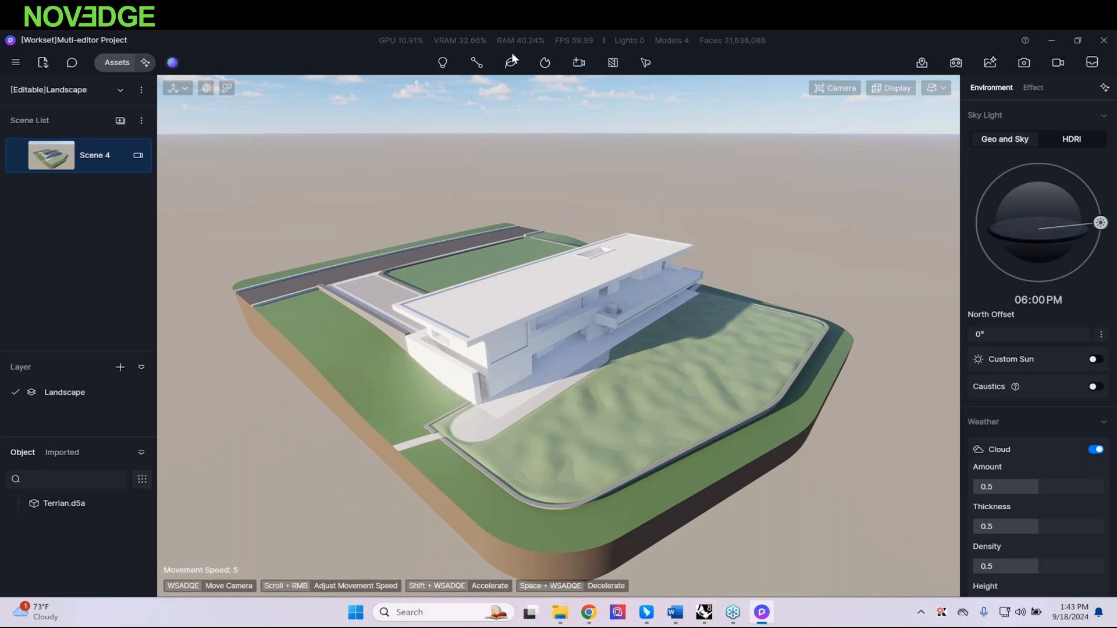
# Step: Brush the purple-flowering Nature tree onto the lawn and terrain around the building
pyautogui.moveTo(510, 64)
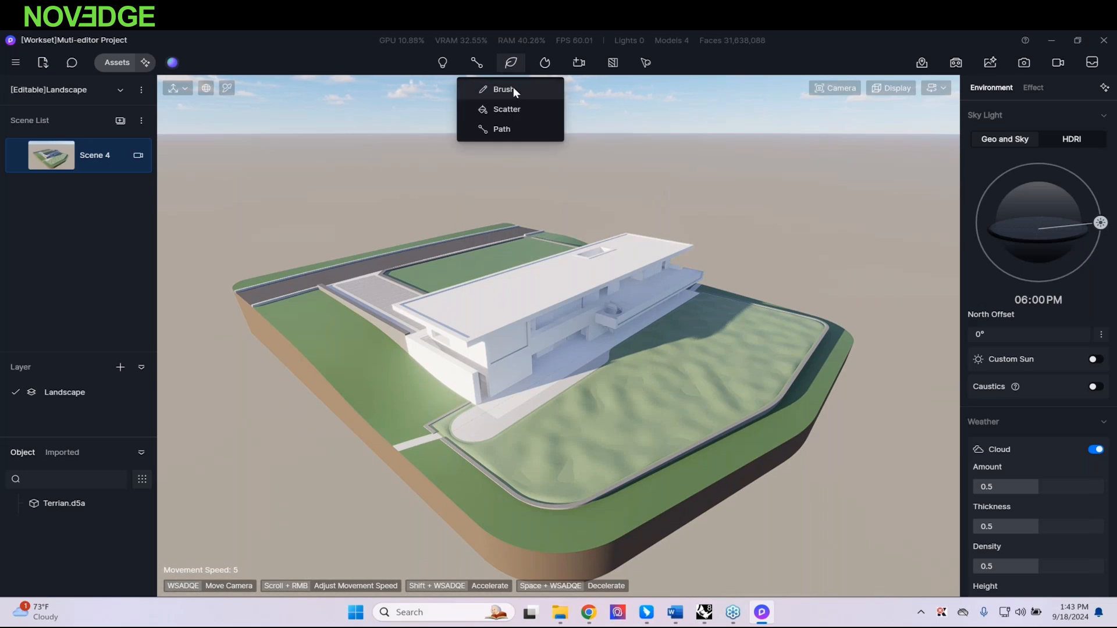
pyautogui.click(504, 89)
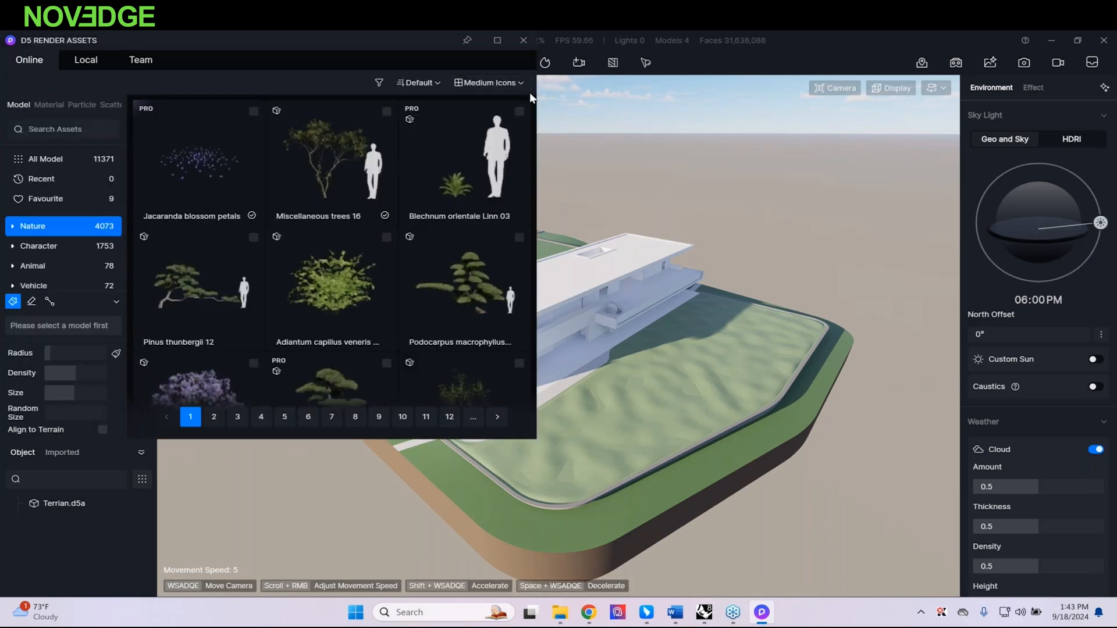
pyautogui.click(215, 364)
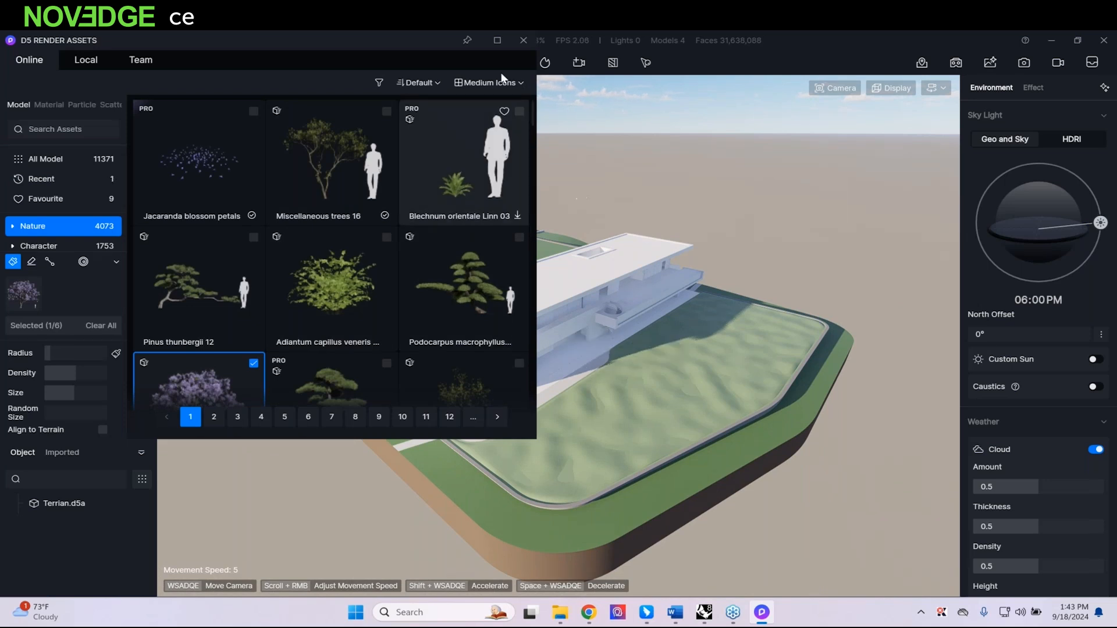
pyautogui.click(523, 40)
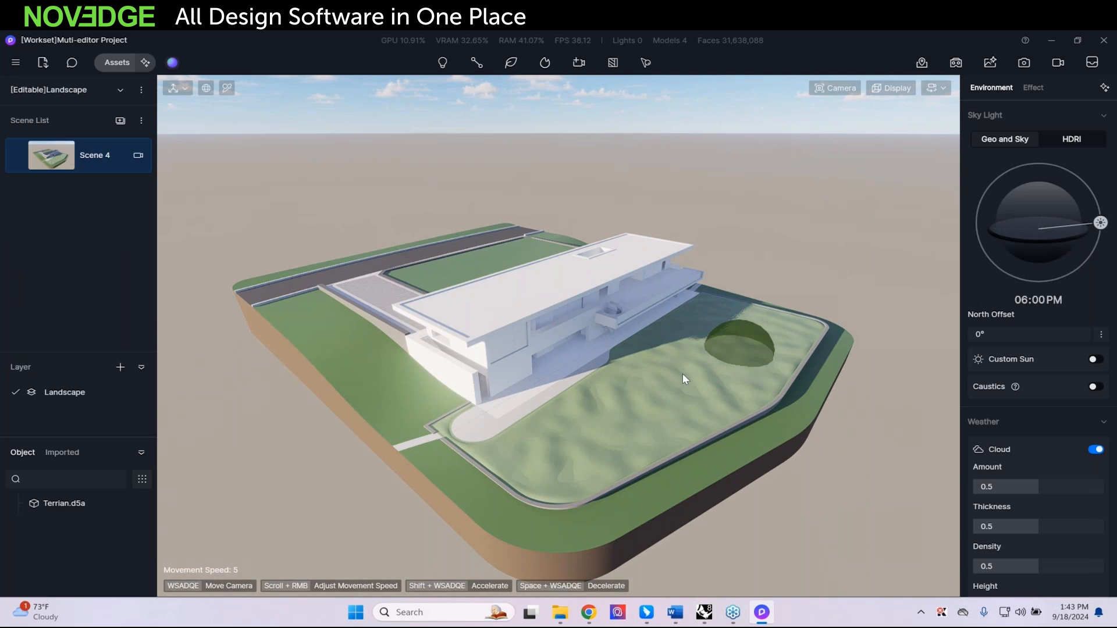
pyautogui.moveTo(698, 346)
pyautogui.mouseDown()
pyautogui.moveTo(609, 377)
pyautogui.moveTo(716, 361)
pyautogui.moveTo(589, 444)
pyautogui.moveTo(428, 445)
pyautogui.moveTo(348, 361)
pyautogui.moveTo(375, 277)
pyautogui.moveTo(435, 269)
pyautogui.moveTo(472, 355)
pyautogui.mouseUp()
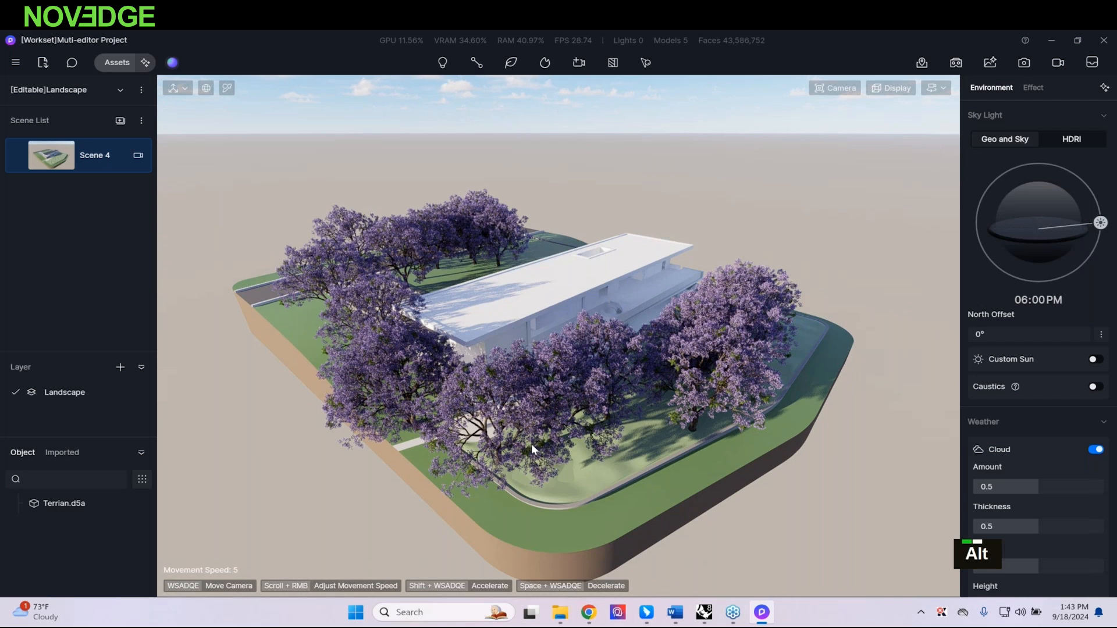
# Step: Erase all the brushed purple-flowering trees from the terrain around the building
pyautogui.keyDown('alt'); pyautogui.click(516, 455); pyautogui.keyUp('alt')
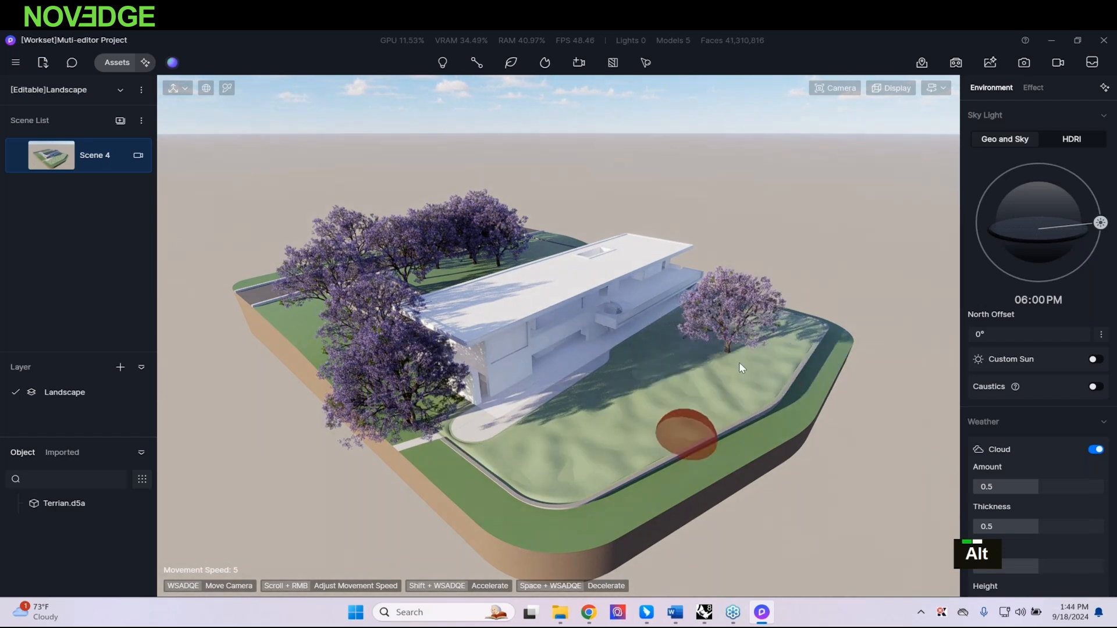
pyautogui.keyDown('alt'); pyautogui.click(736, 366); pyautogui.keyUp('alt')
pyautogui.keyDown('alt'); pyautogui.click(373, 358); pyautogui.keyUp('alt')
pyautogui.keyDown('alt'); pyautogui.click(350, 306); pyautogui.keyUp('alt')
pyautogui.keyDown('alt'); pyautogui.click(492, 242); pyautogui.keyUp('alt')
pyautogui.keyDown('alt'); pyautogui.click(469, 257); pyautogui.keyUp('alt')
pyautogui.keyDown('alt'); pyautogui.click(487, 249); pyautogui.keyUp('alt')
pyautogui.keyDown('alt'); pyautogui.click(384, 265); pyautogui.keyUp('alt')
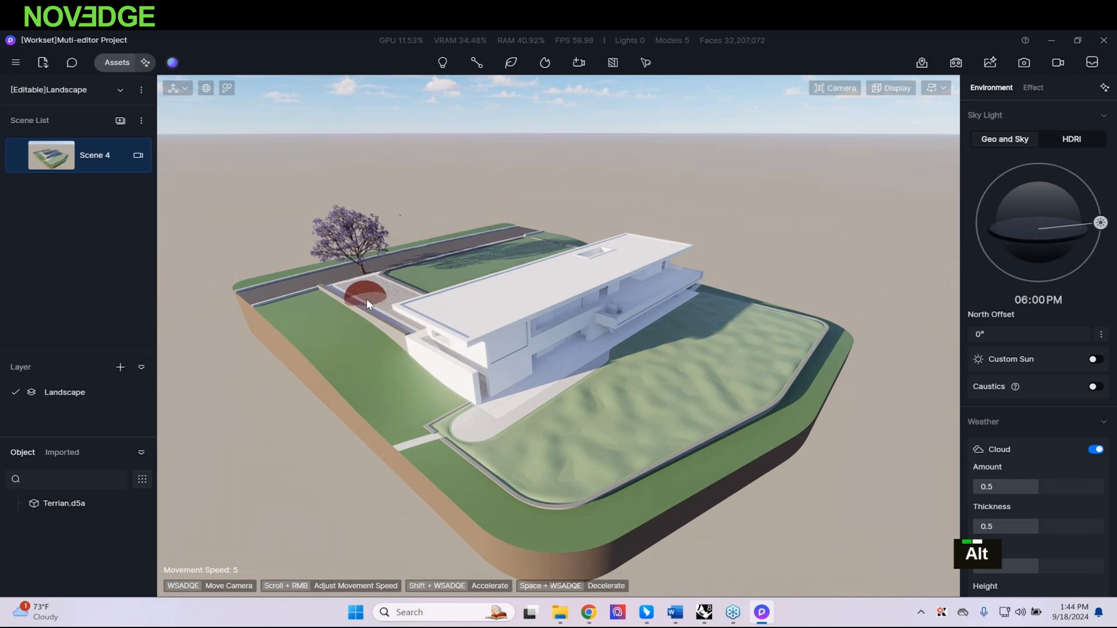
pyautogui.keyDown('alt'); pyautogui.click(361, 273); pyautogui.keyUp('alt')
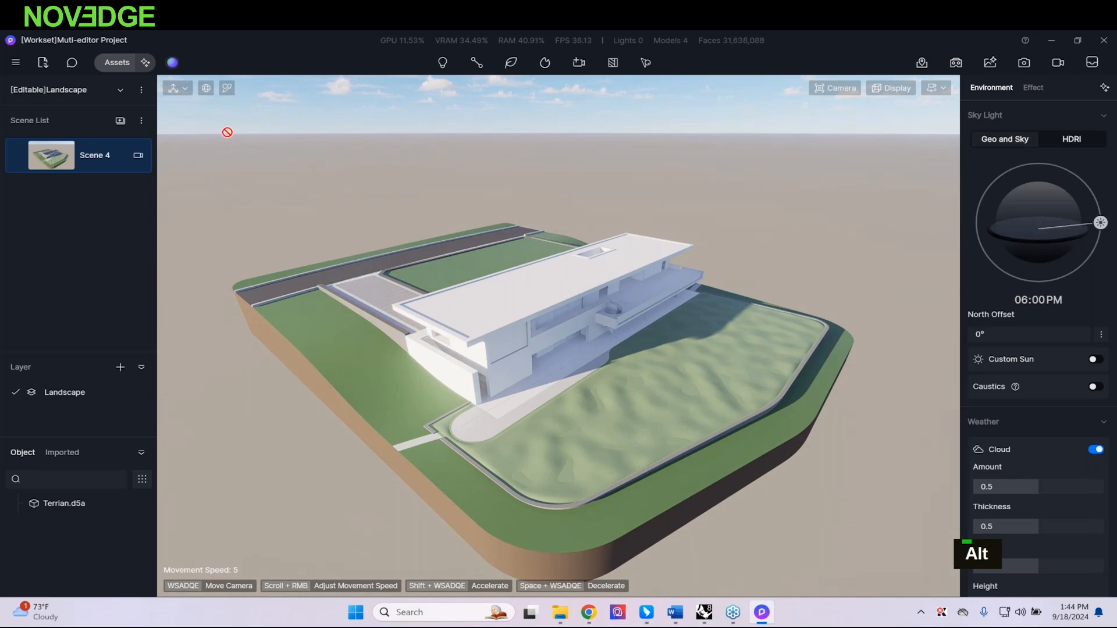
# Step: Open the project's comment list, start a new comment and discard it
pyautogui.click(77, 62)
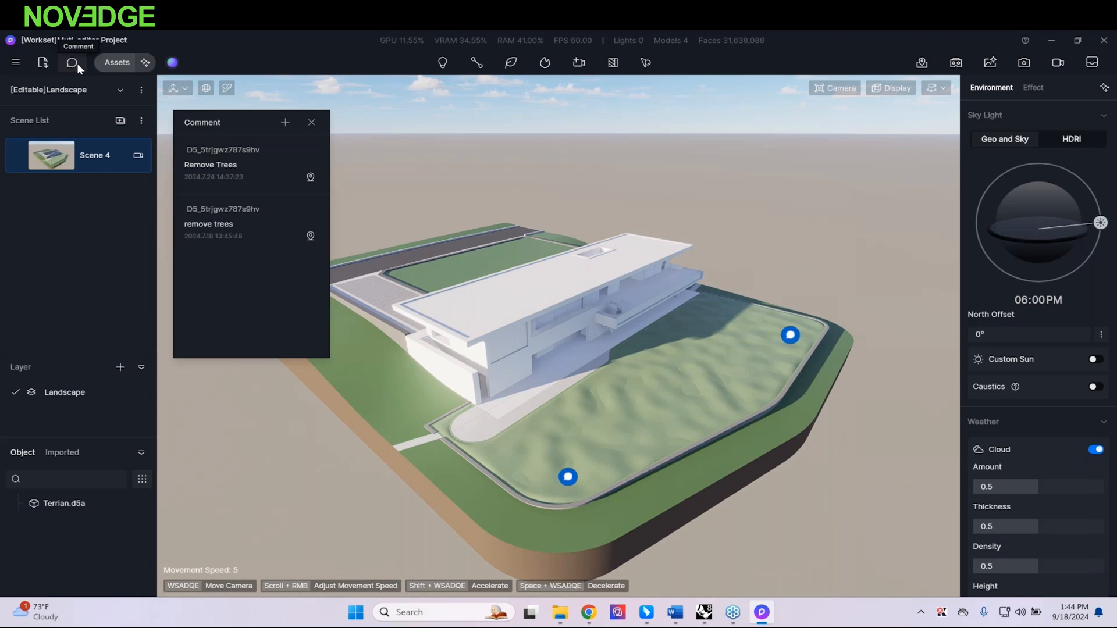
pyautogui.click(287, 123)
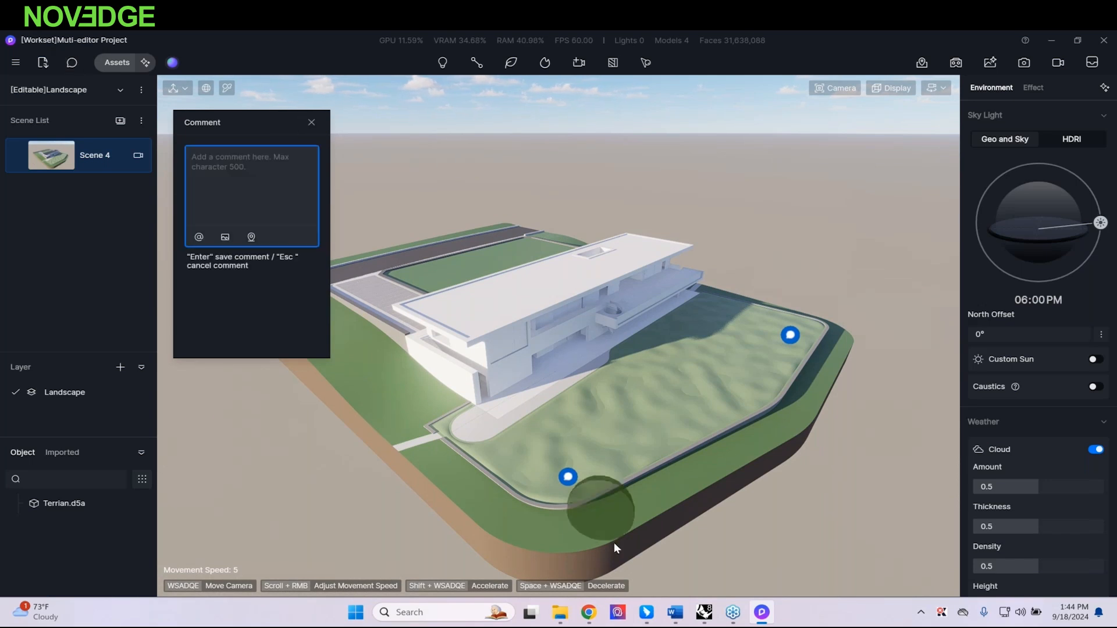
pyautogui.click(589, 612)
pyautogui.click(1042, 43)
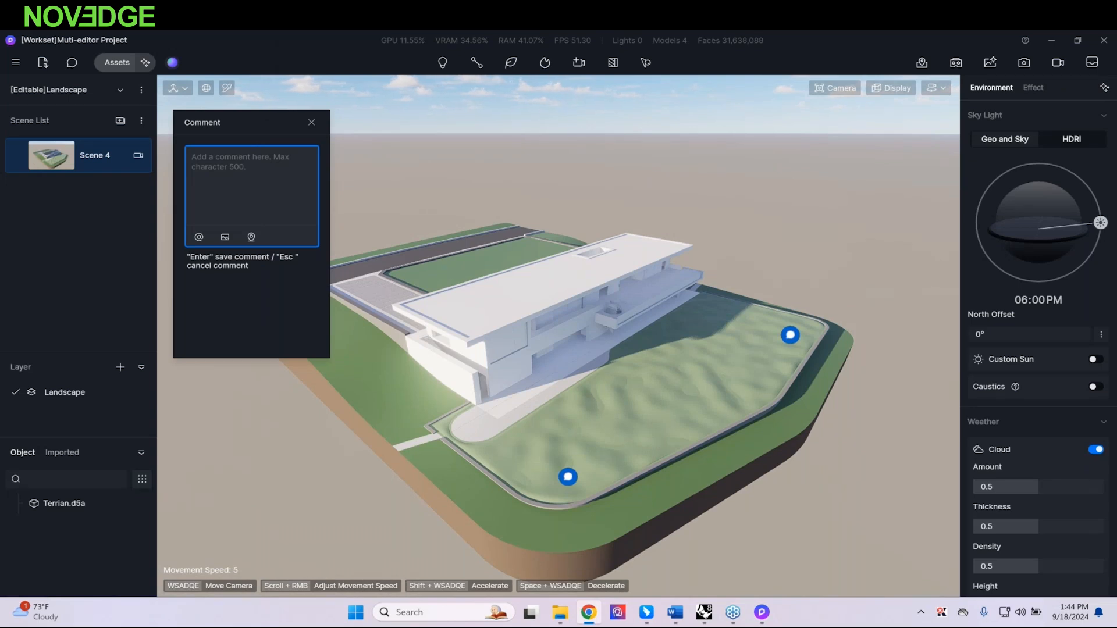
pyautogui.click(236, 162)
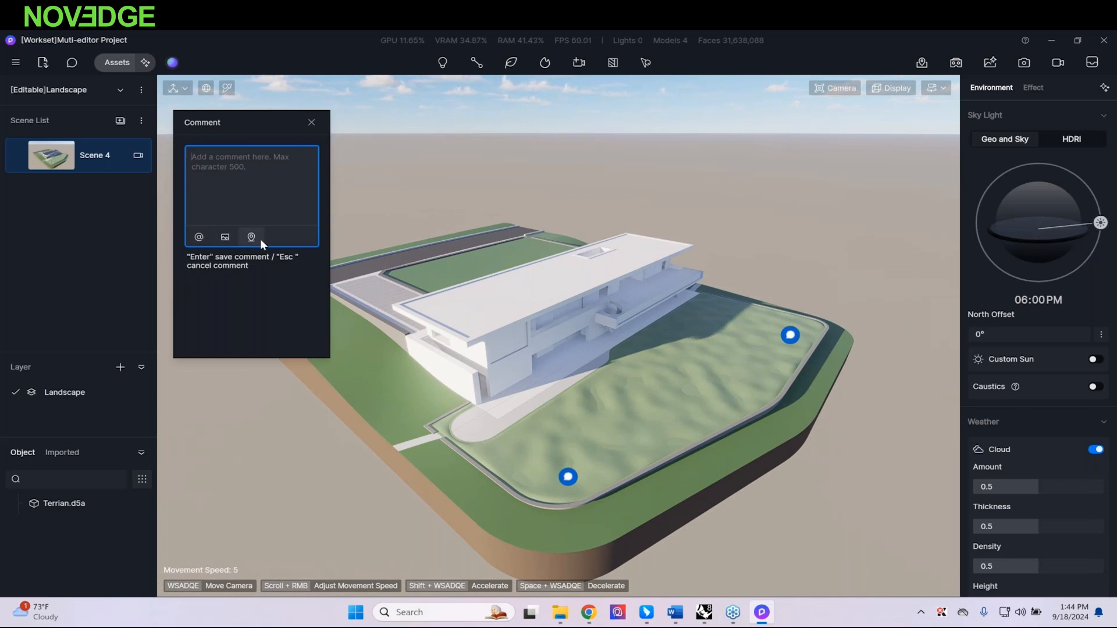
pyautogui.press('Escape')
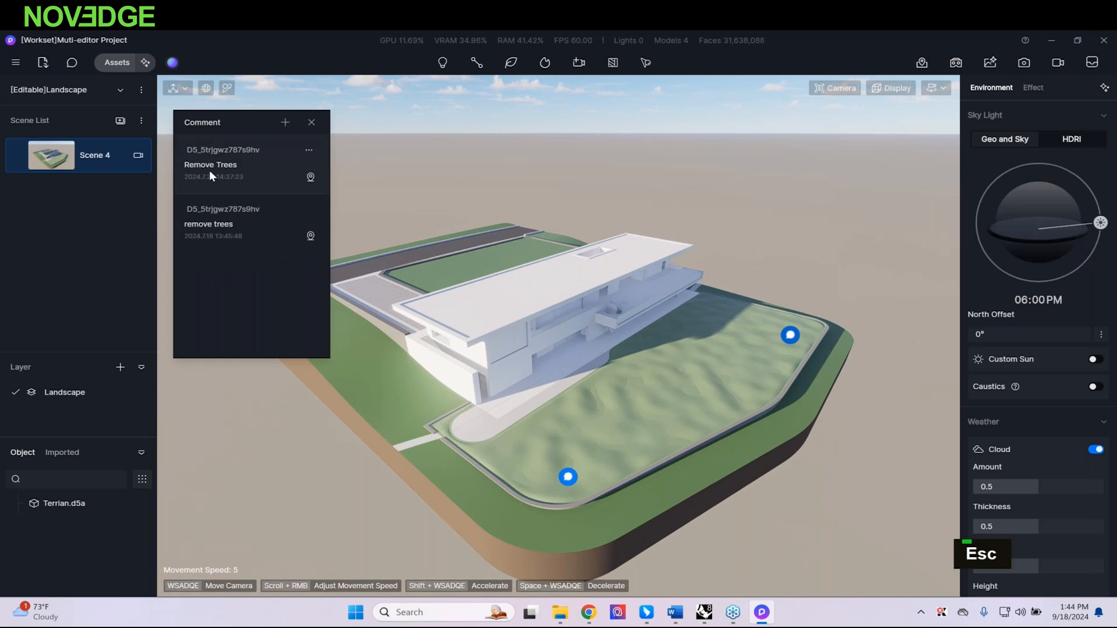
# Step: Go to the location pinned to the Remove Trees comment, close the comments and return to an overview of the whole site
pyautogui.click(310, 177)
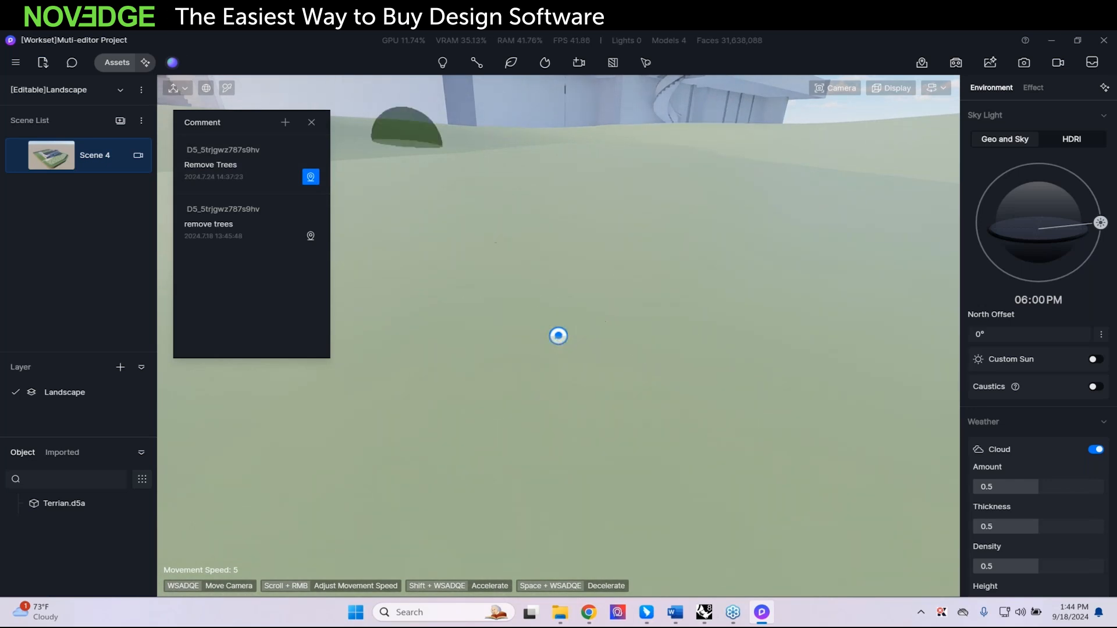
pyautogui.click(311, 122)
pyautogui.press('s')
pyautogui.press('s')
pyautogui.press('s')
pyautogui.press('s')
pyautogui.press('s')
pyautogui.press('s')
pyautogui.press('s')
pyautogui.press('s')
pyautogui.press('s')
pyautogui.press('s')
pyautogui.press('s')
pyautogui.press('s')
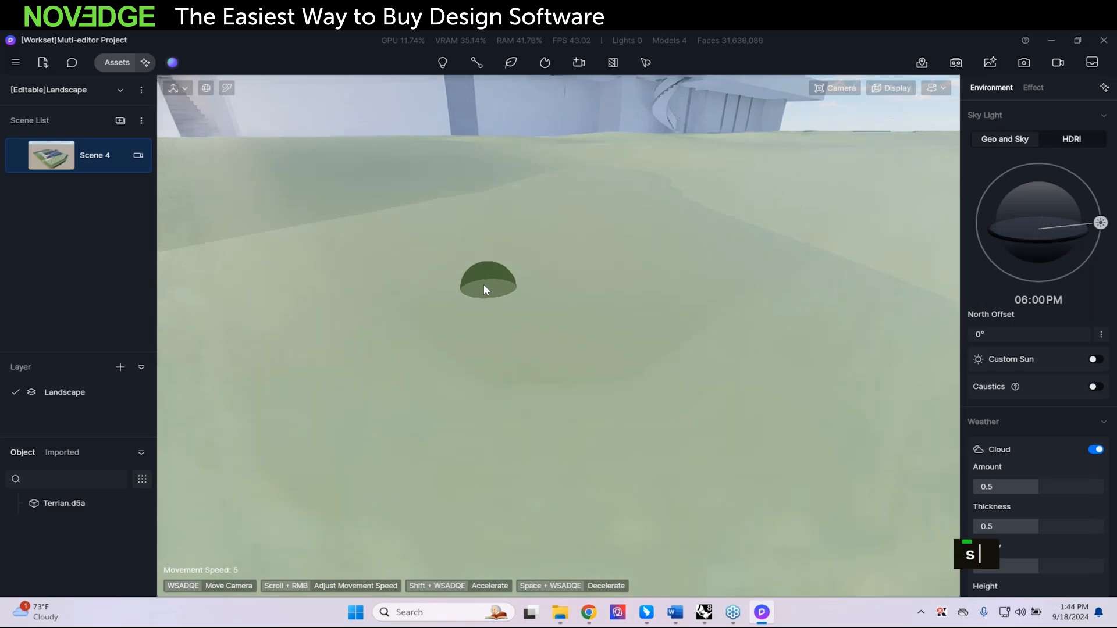
pyautogui.press('q')
pyautogui.hotkey('shift', 's')
pyautogui.hotkey('shift', 's')
pyautogui.hotkey('shift', 's')
pyautogui.hotkey('shift', 's')
pyautogui.hotkey('shift', 's')
pyautogui.hotkey('shift', 's')
pyautogui.hotkey('shift', 's')
pyautogui.hotkey('shift', 's')
pyautogui.hotkey('shift', 's')
pyautogui.hotkey('shift', 's')
pyautogui.hotkey('shift', 's')
pyautogui.hotkey('shift', 's')
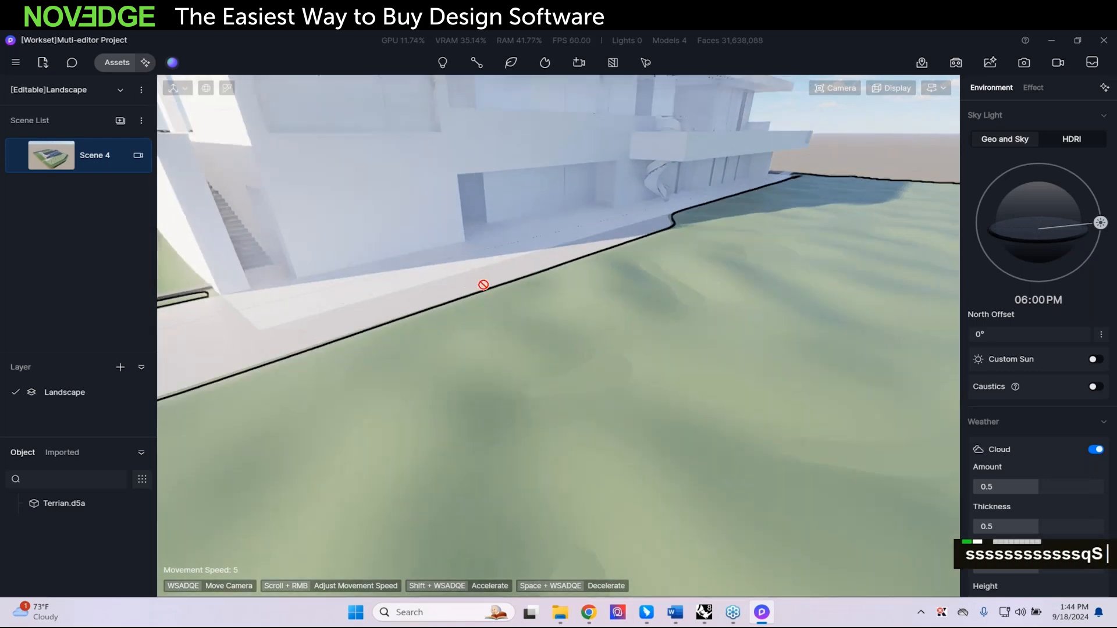
pyautogui.hotkey('shift', 's')
pyautogui.hotkey('shift', 's')
pyautogui.hotkey('shift', 's')
pyautogui.hotkey('shift', 's')
pyautogui.hotkey('shift', 's')
pyautogui.hotkey('shift', 's')
pyautogui.hotkey('shift', 's')
pyautogui.hotkey('shift', 's')
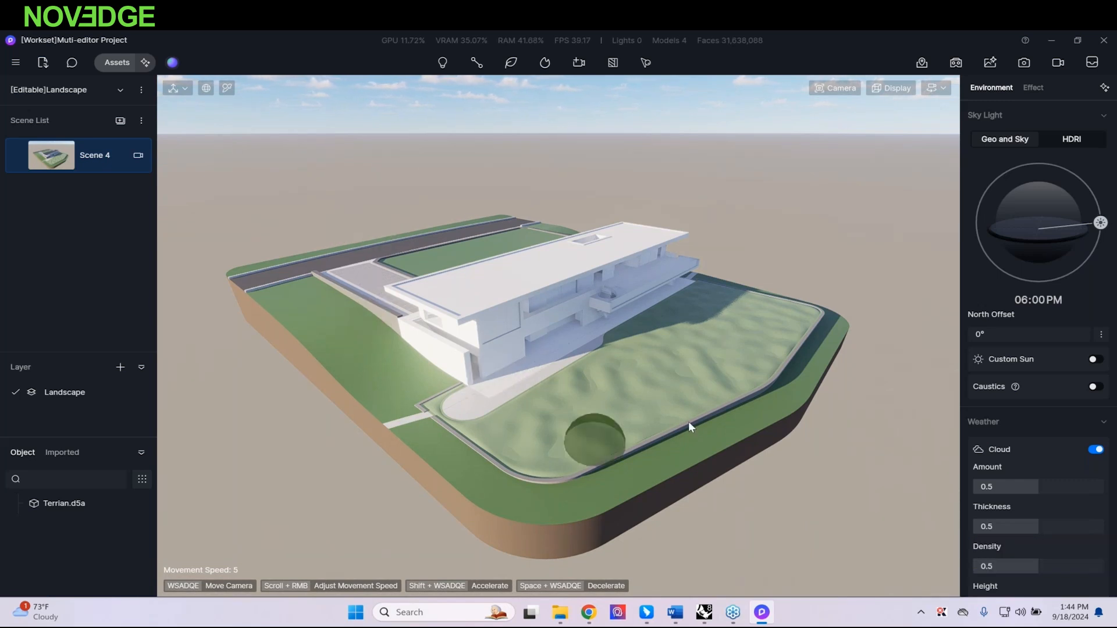
# Step: Open the Untitled Roaming tour for editing and review its positions Untitled 1 to Untitled 4
pyautogui.click(922, 63)
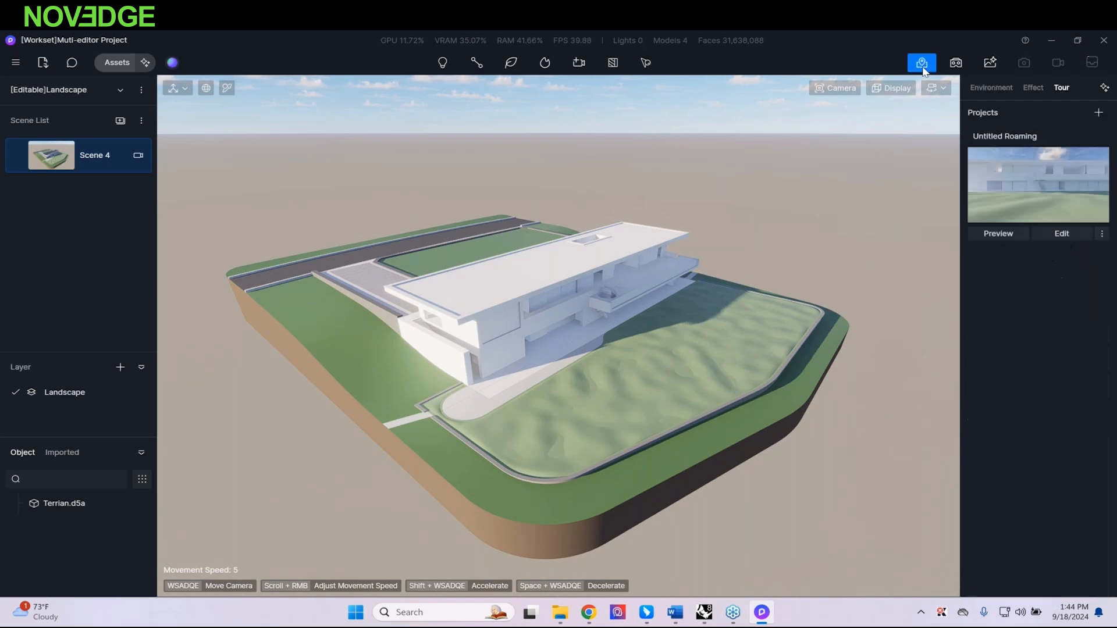
pyautogui.click(1060, 233)
pyautogui.click(85, 518)
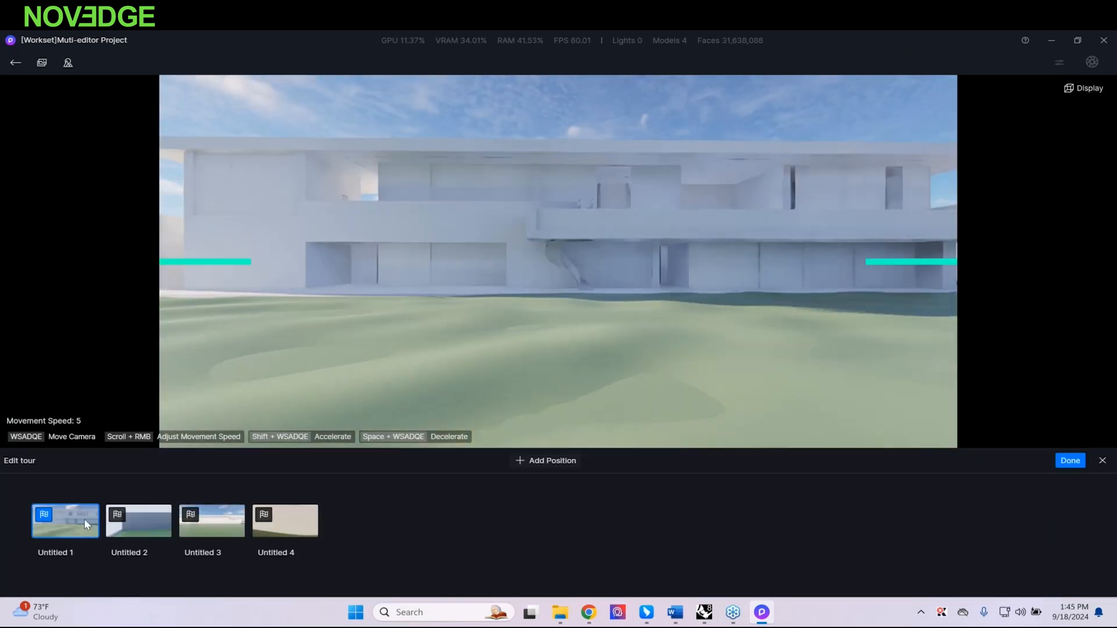
pyautogui.click(155, 526)
pyautogui.click(220, 525)
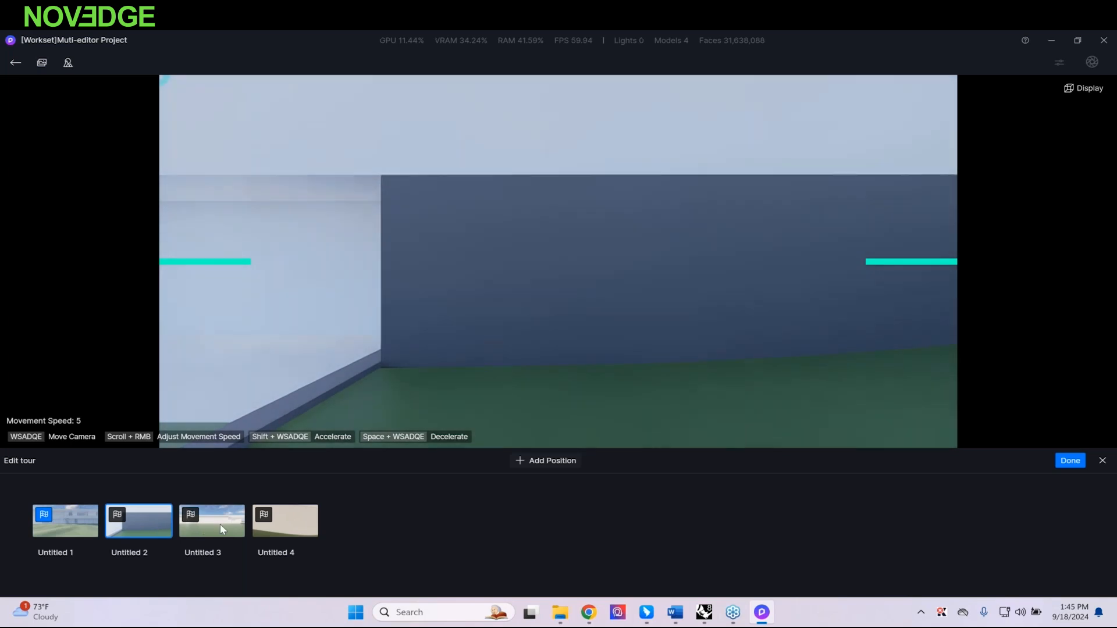
pyautogui.click(269, 531)
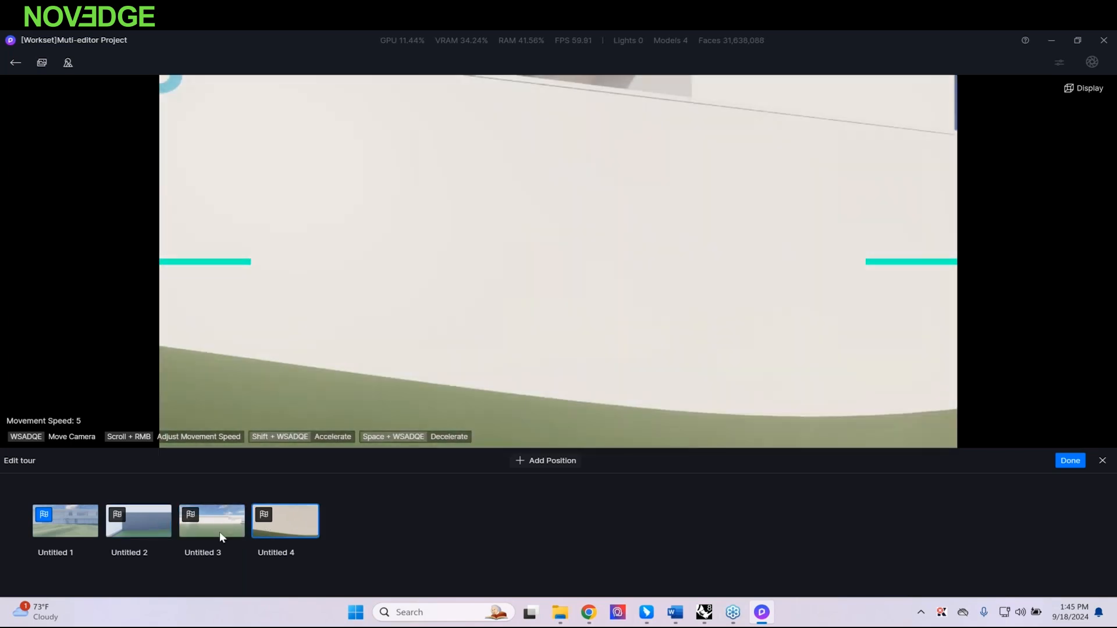
pyautogui.click(218, 532)
pyautogui.doubleClick(74, 536)
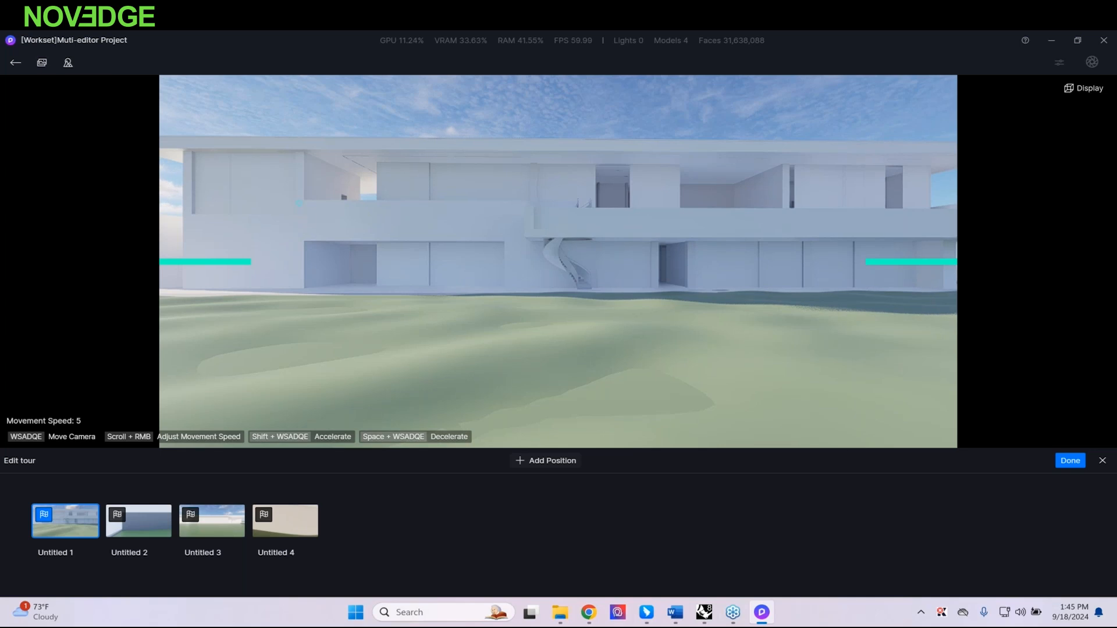
# Step: Switch to the D5 Showreel virtual tour in Chrome and look around the apartment while moving between viewpoints
pyautogui.hotkey('alt', 'Tab')
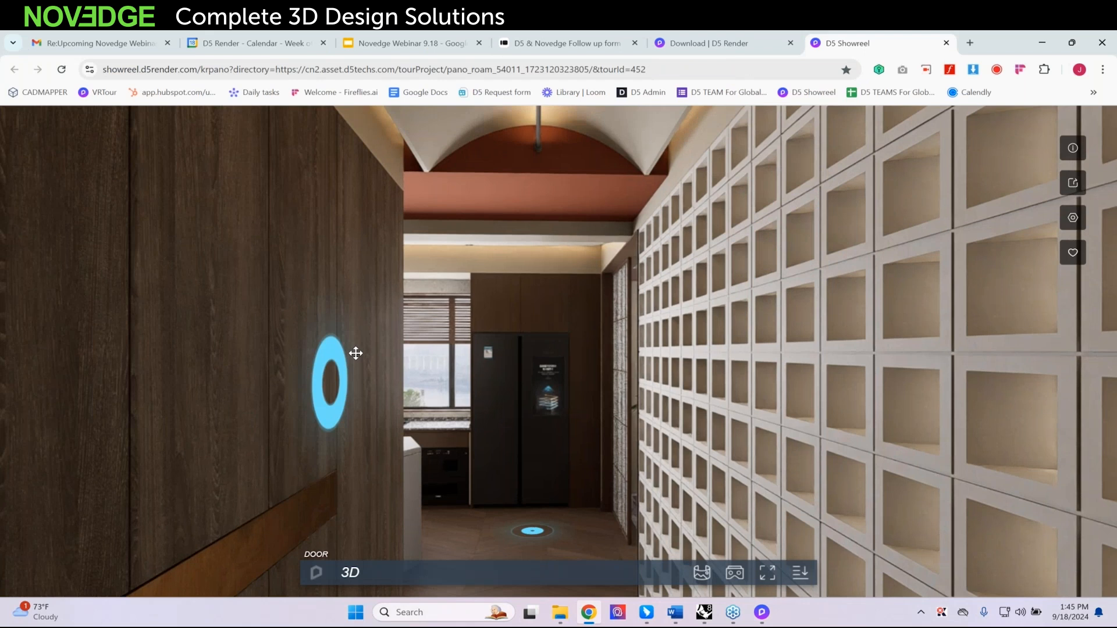
pyautogui.moveTo(356, 353); pyautogui.dragTo(715, 155)
pyautogui.moveTo(261, 337); pyautogui.dragTo(826, 332)
pyautogui.moveTo(302, 361); pyautogui.dragTo(519, 239)
pyautogui.click(730, 412)
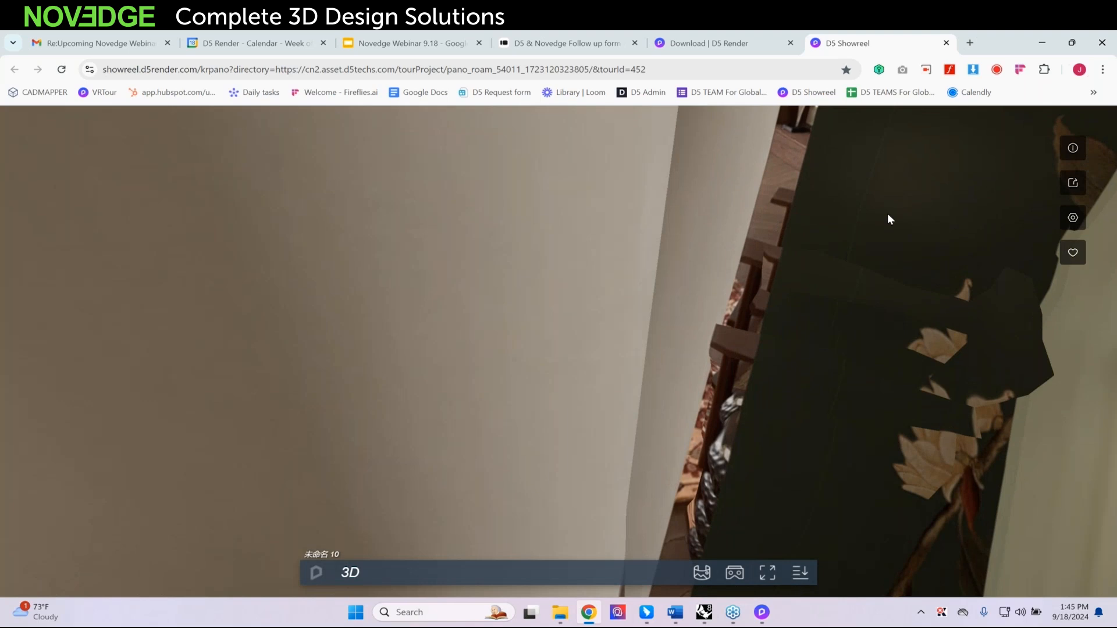
pyautogui.moveTo(602, 285)
pyautogui.mouseDown()
pyautogui.moveTo(697, 231)
pyautogui.moveTo(785, 230)
pyautogui.moveTo(201, 456)
pyautogui.moveTo(536, 359)
pyautogui.moveTo(739, 340)
pyautogui.mouseUp()
pyautogui.moveTo(405, 394); pyautogui.dragTo(806, 227)
pyautogui.click(701, 517)
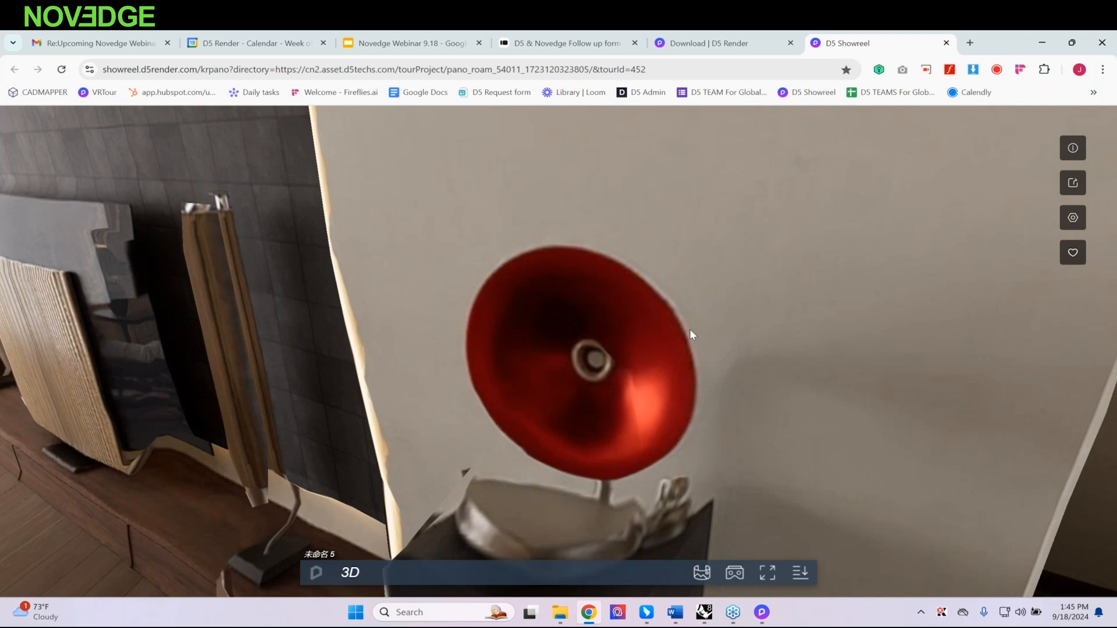
# Step: Look around from the viewpoint beside the red gramophone and switch the tour to its 3D overview
pyautogui.moveTo(563, 305); pyautogui.dragTo(977, 296)
pyautogui.moveTo(402, 268); pyautogui.dragTo(698, 280)
pyautogui.moveTo(288, 323); pyautogui.dragTo(341, 328)
pyautogui.click(355, 574)
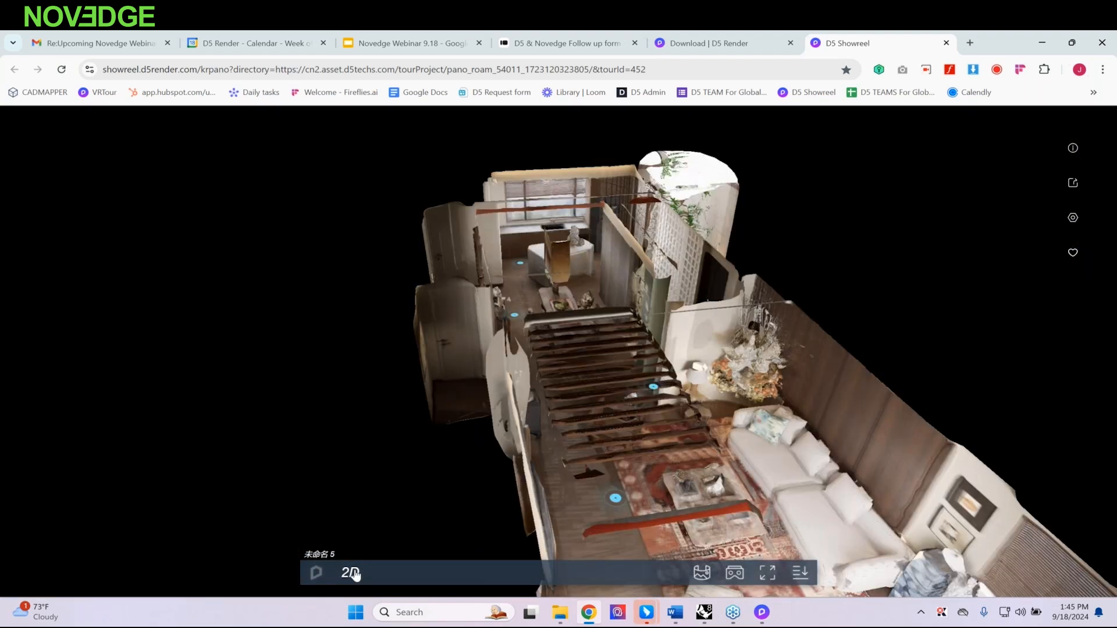
# Step: Tilt the apartment's 3D overview to a steeper angle, then return to D5 Render and finish editing the tour
pyautogui.moveTo(512, 402); pyautogui.dragTo(483, 207)
pyautogui.moveTo(762, 612)
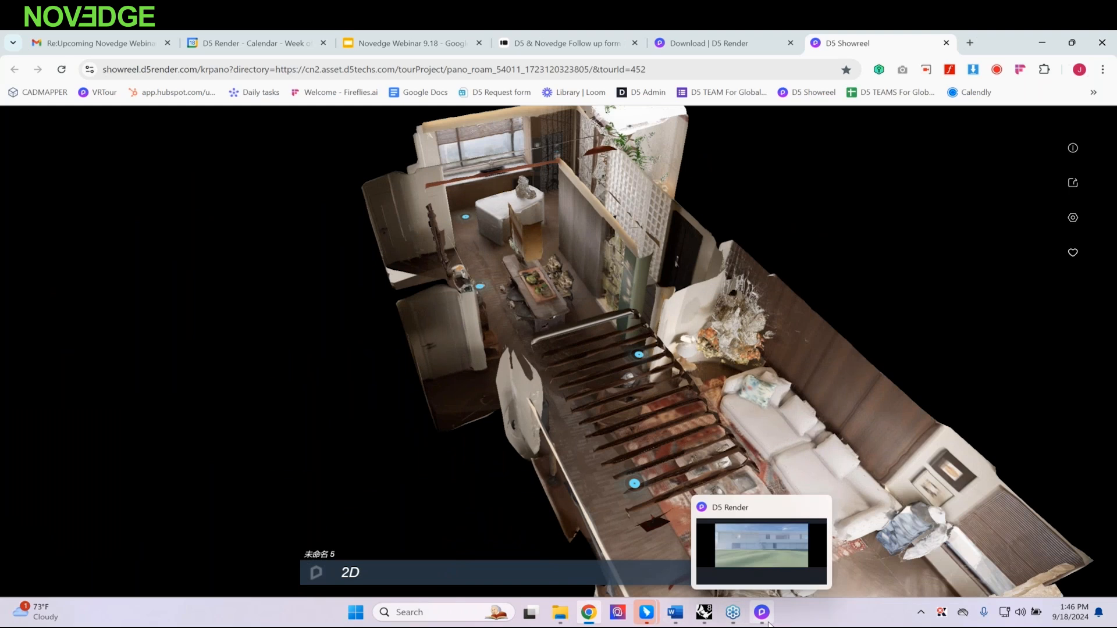
pyautogui.click(768, 578)
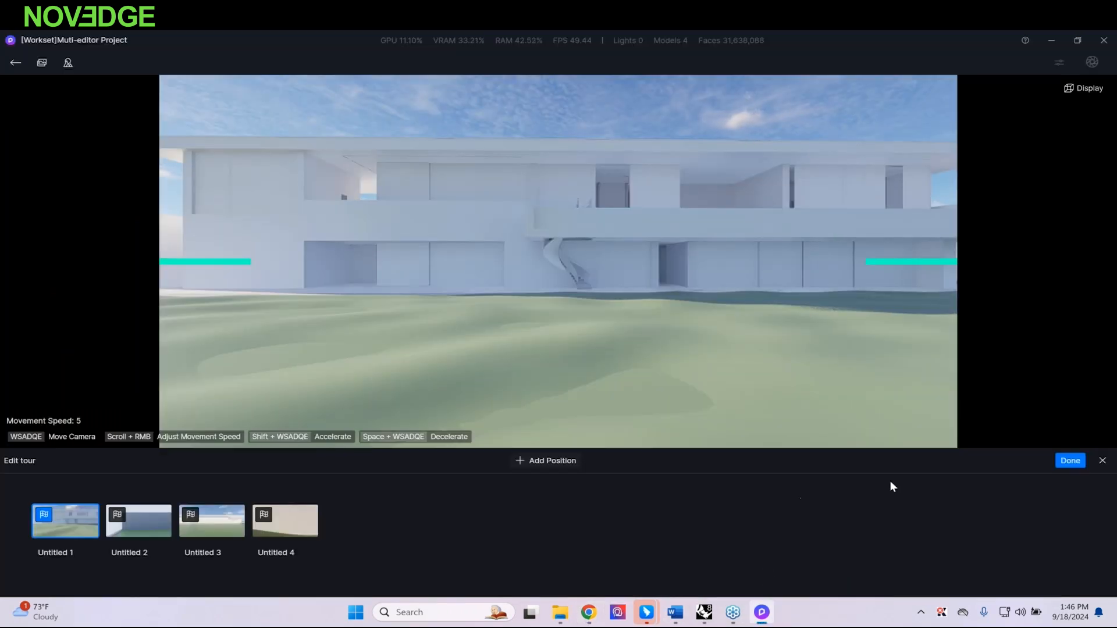
pyautogui.click(1065, 463)
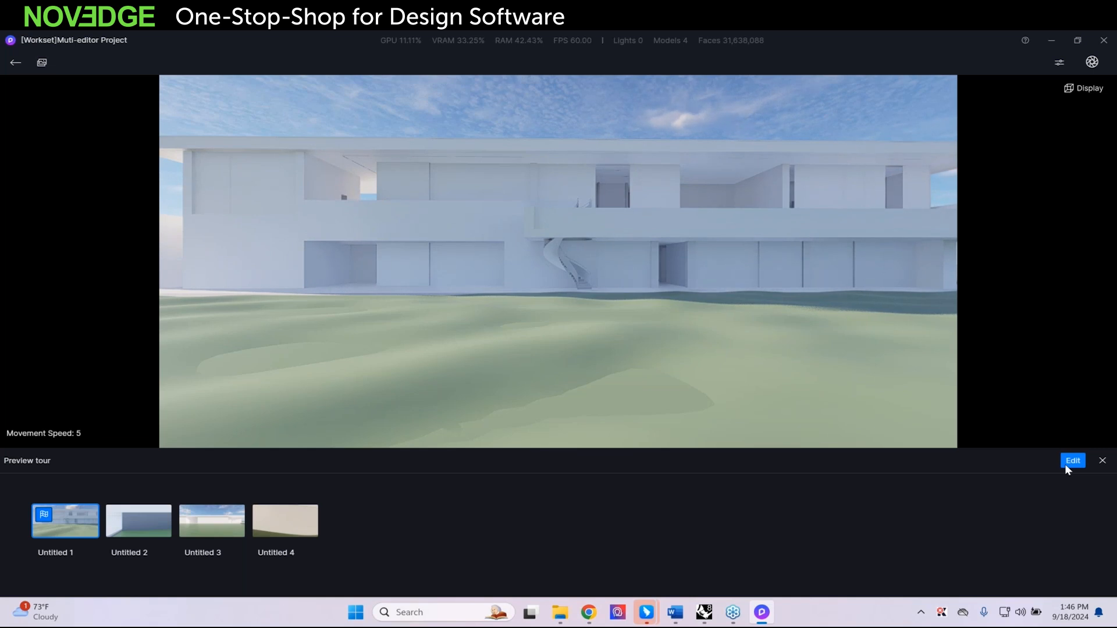
# Step: Switch to the Novedge Webinar 9.18 presentation in Chrome and present it full screen at the Q&A Time slide
pyautogui.moveTo(588, 621)
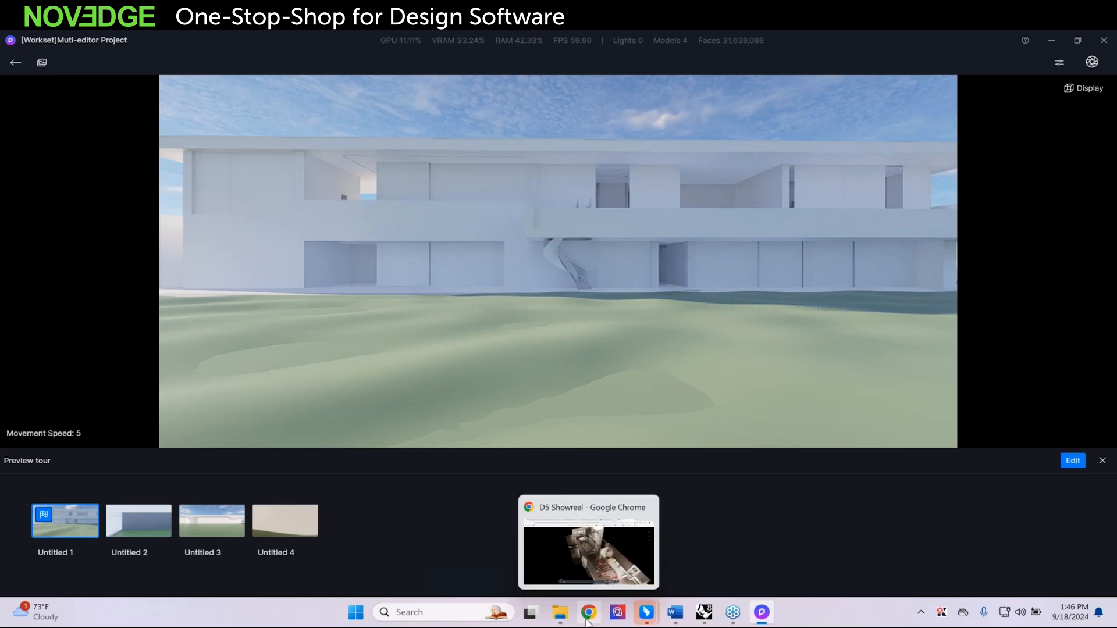
pyautogui.click(585, 562)
pyautogui.click(411, 46)
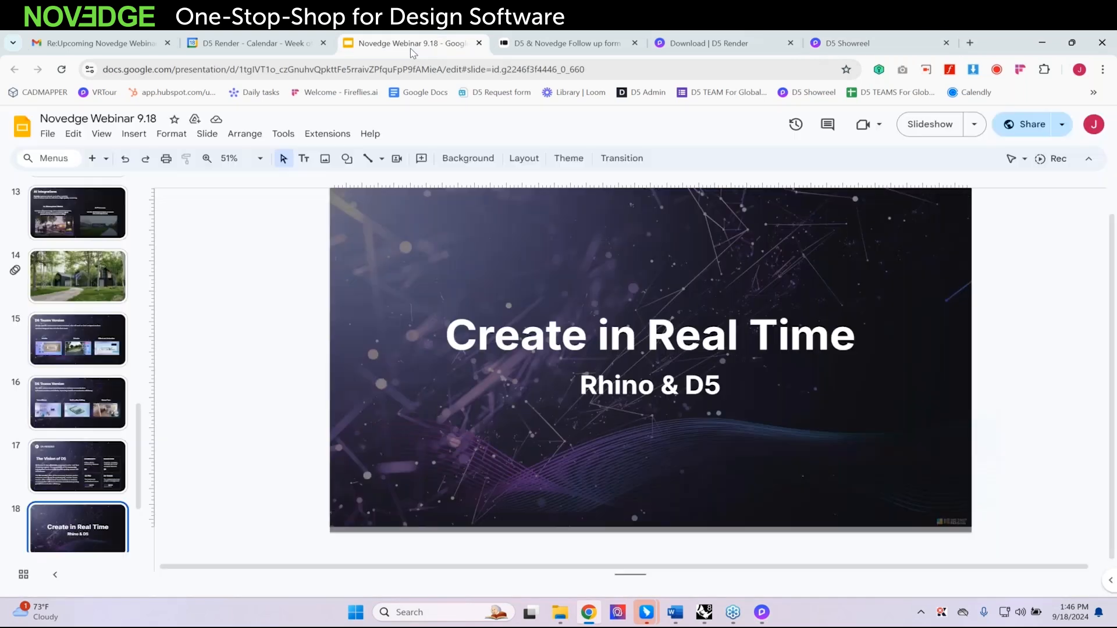
pyautogui.click(928, 131)
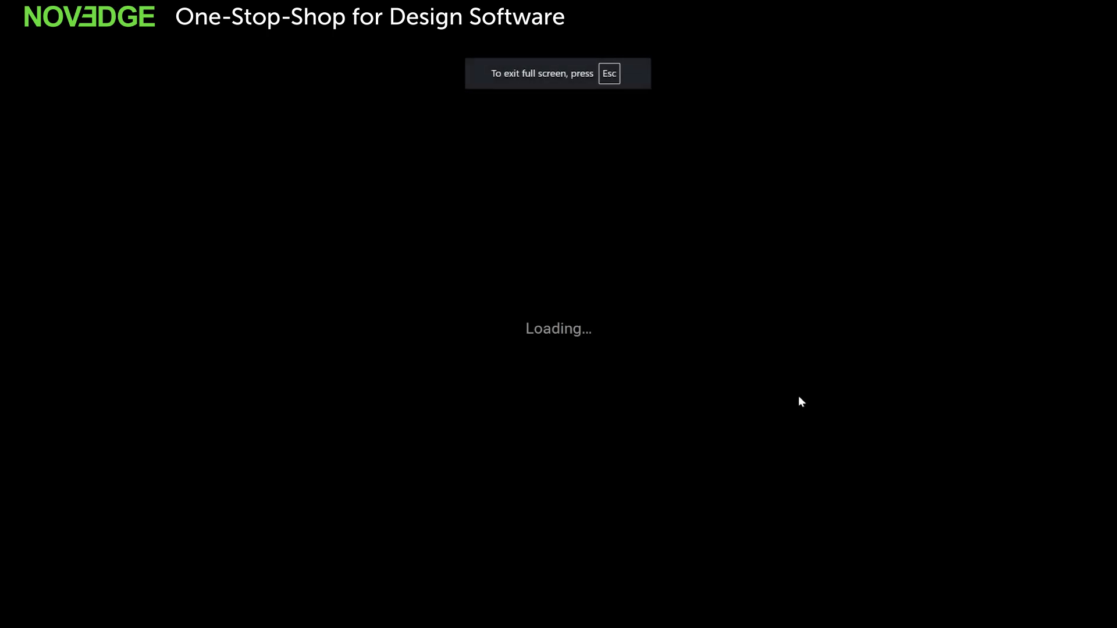
pyautogui.scroll(-2, 799, 398)
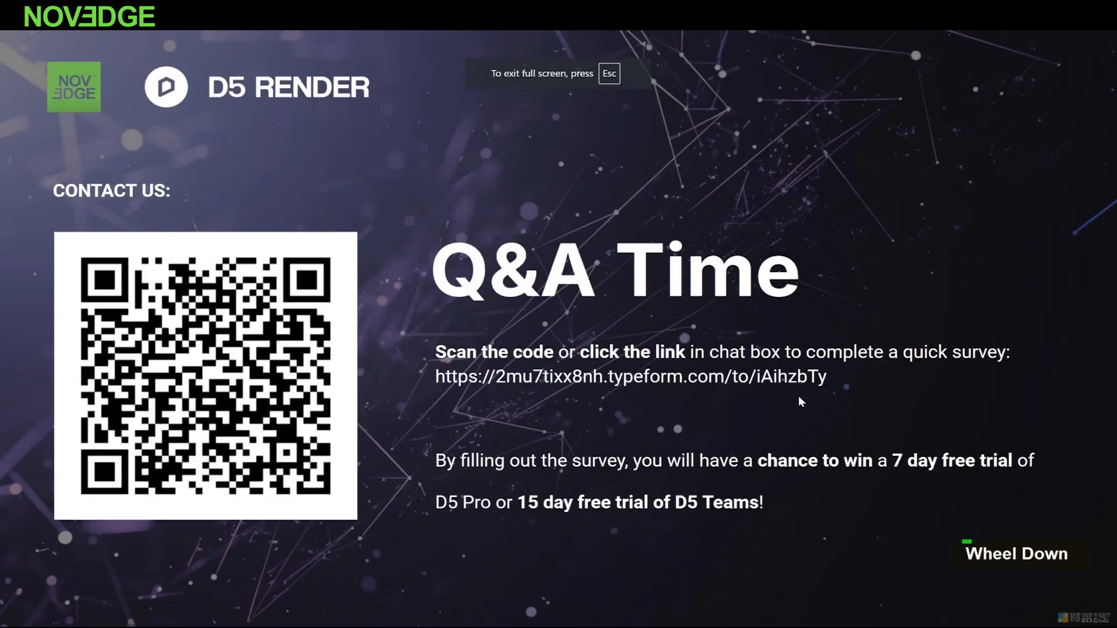